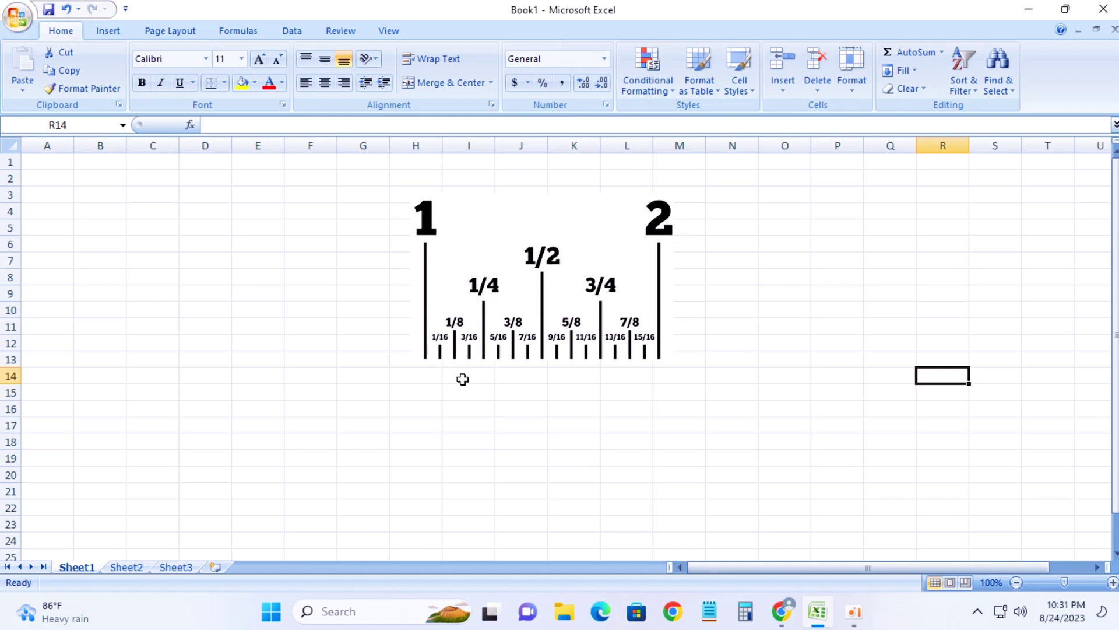
# Step: Leave the ruler picture and cell O6 as they are, then minimise Excel to the desktop
pyautogui.click(453, 344)
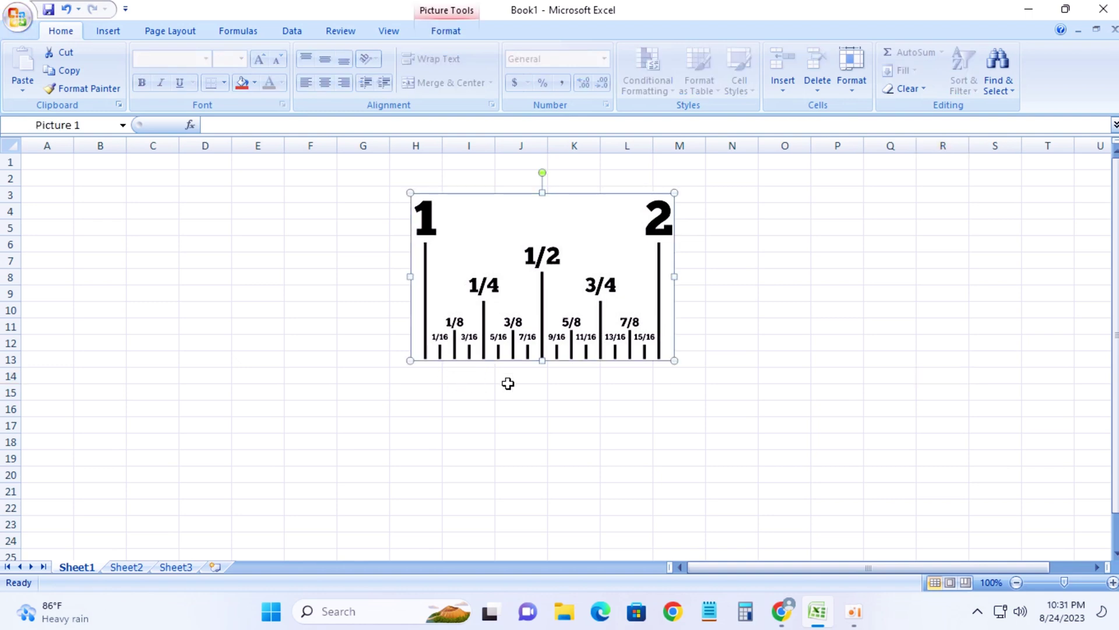
pyautogui.click(580, 391)
pyautogui.click(457, 342)
pyautogui.click(806, 301)
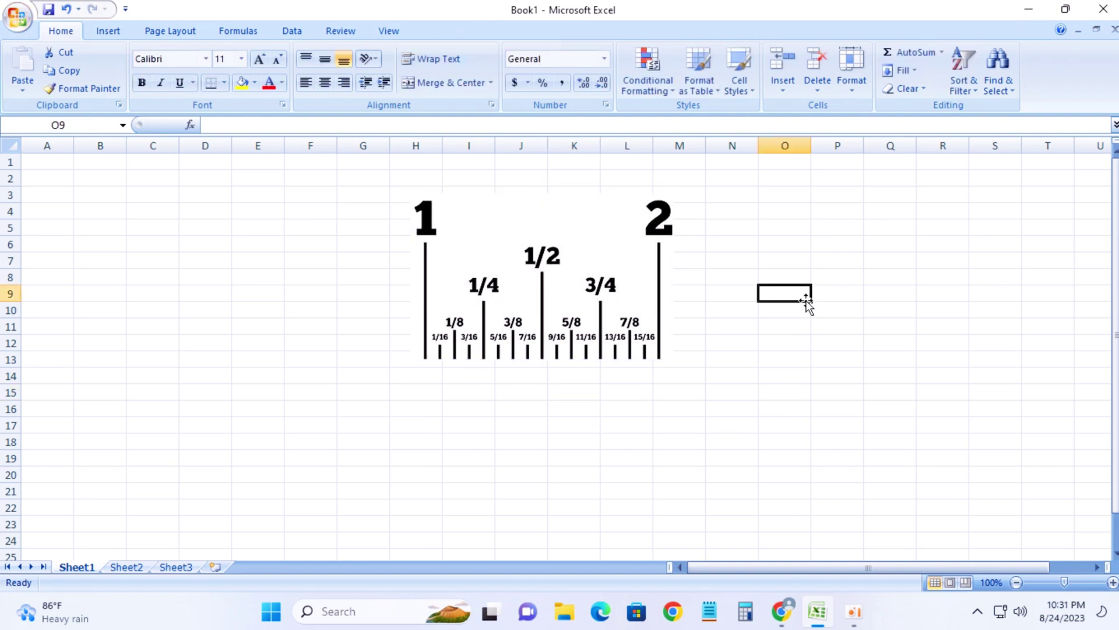
pyautogui.click(805, 245)
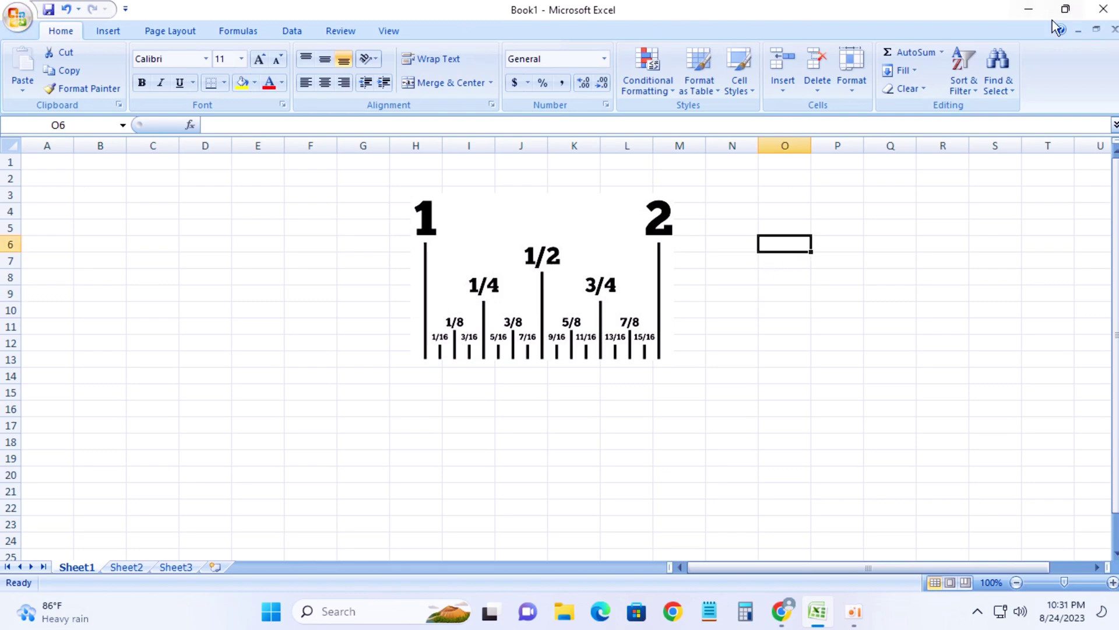
pyautogui.click(1027, 9)
pyautogui.click(1030, 127)
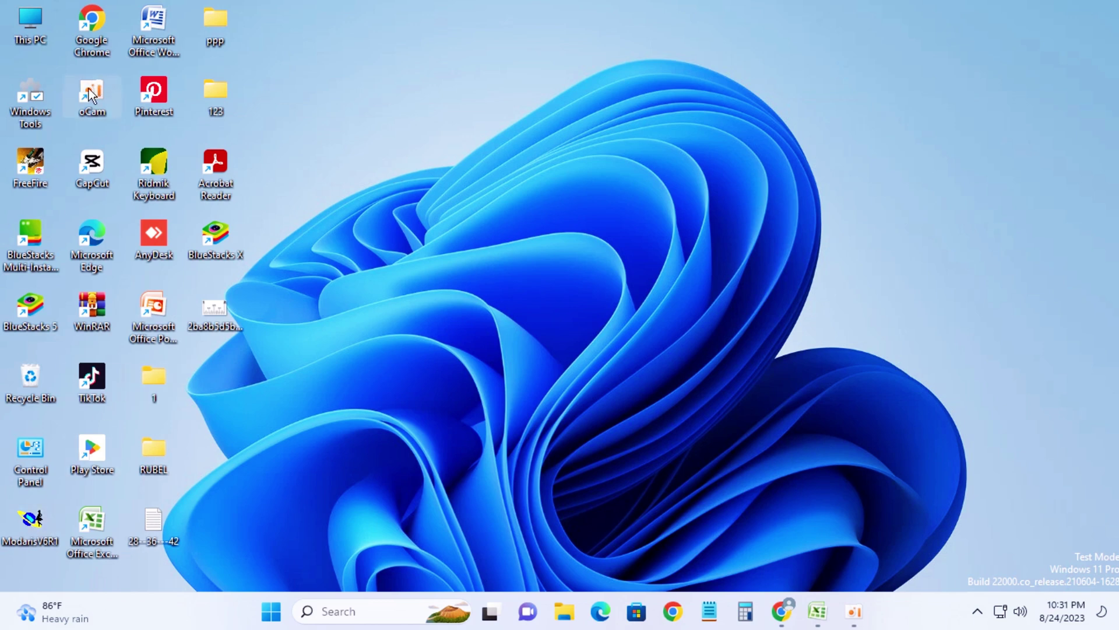
# Step: Launch Modaris V6R1 full-screen with the length unit set to inches and 10ths, and start a new model
pyautogui.doubleClick(36, 528)
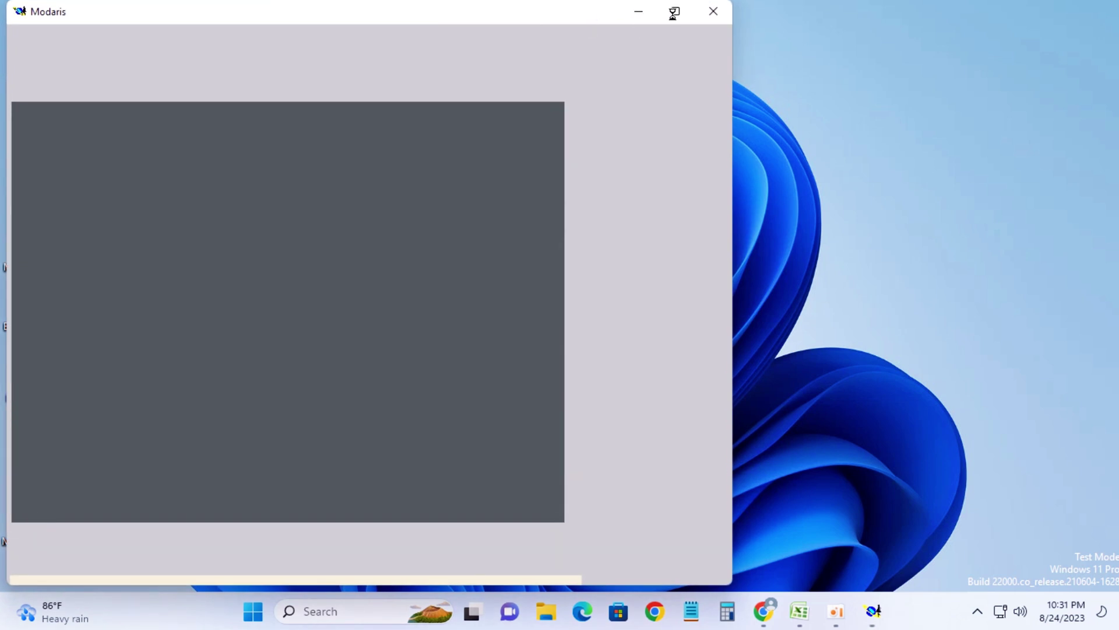
pyautogui.click(674, 12)
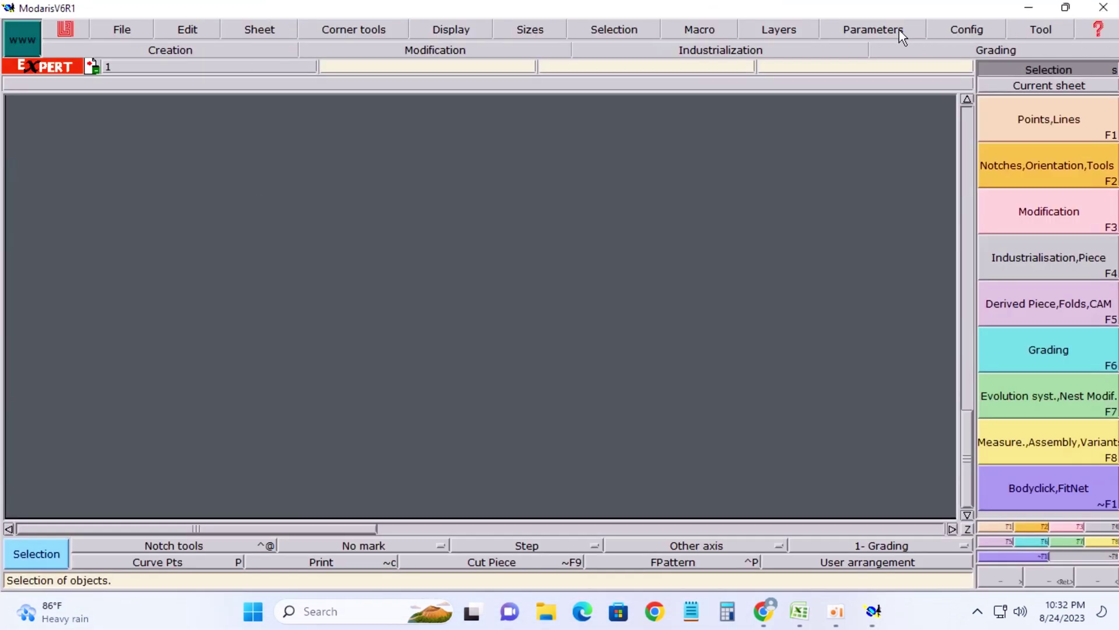
pyautogui.click(898, 36)
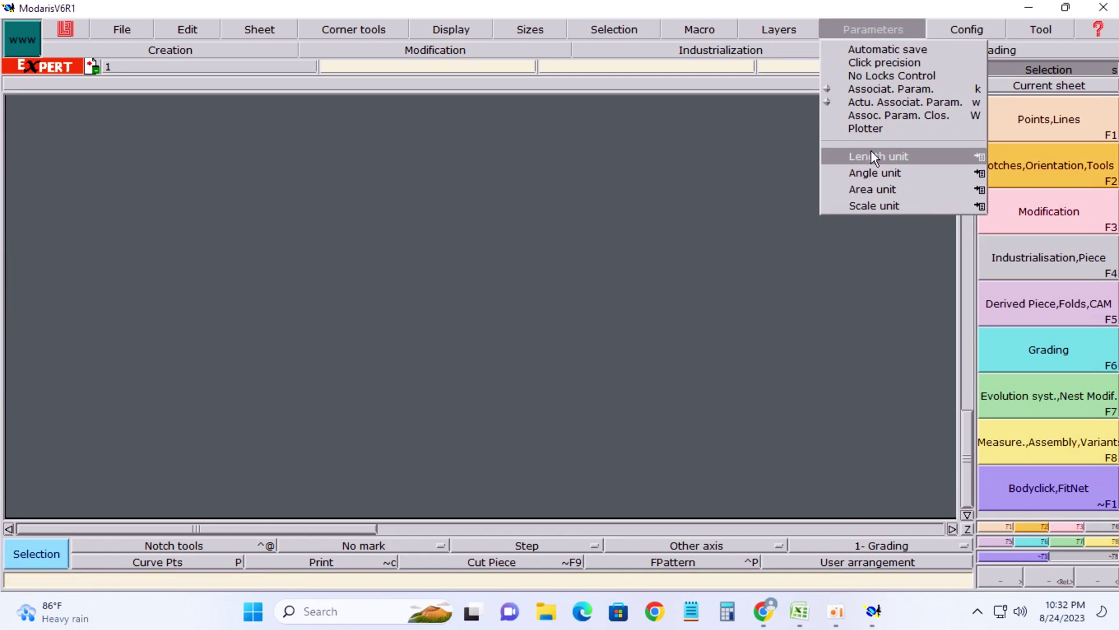
pyautogui.moveTo(877, 155)
pyautogui.click(1037, 238)
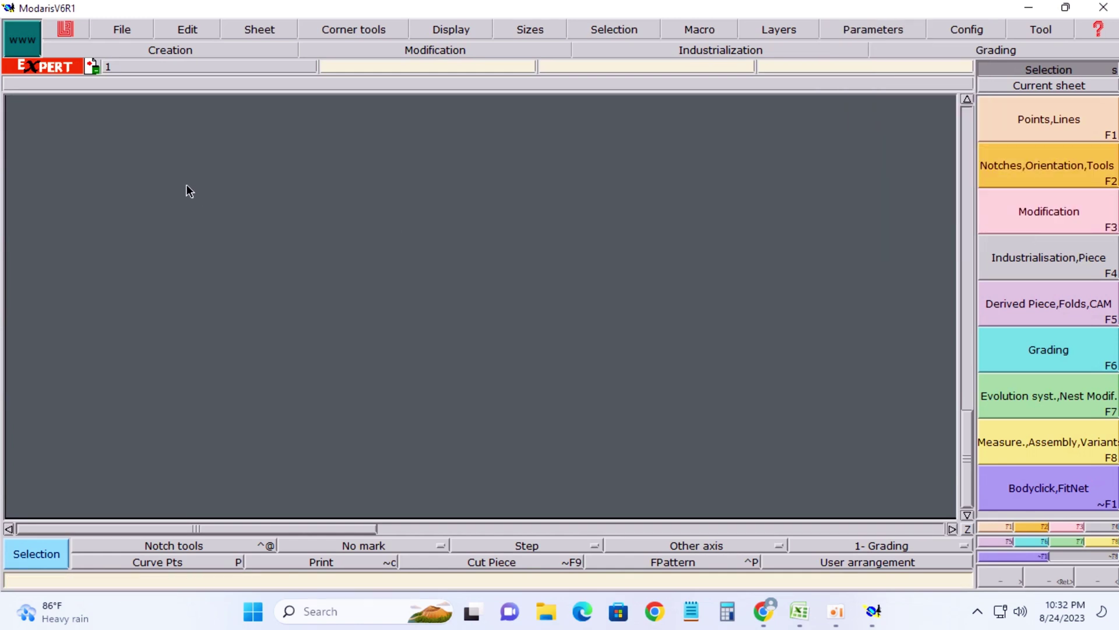
pyautogui.click(116, 22)
# Step: Confirm the new model kk and add a blank sheet
pyautogui.click(133, 44)
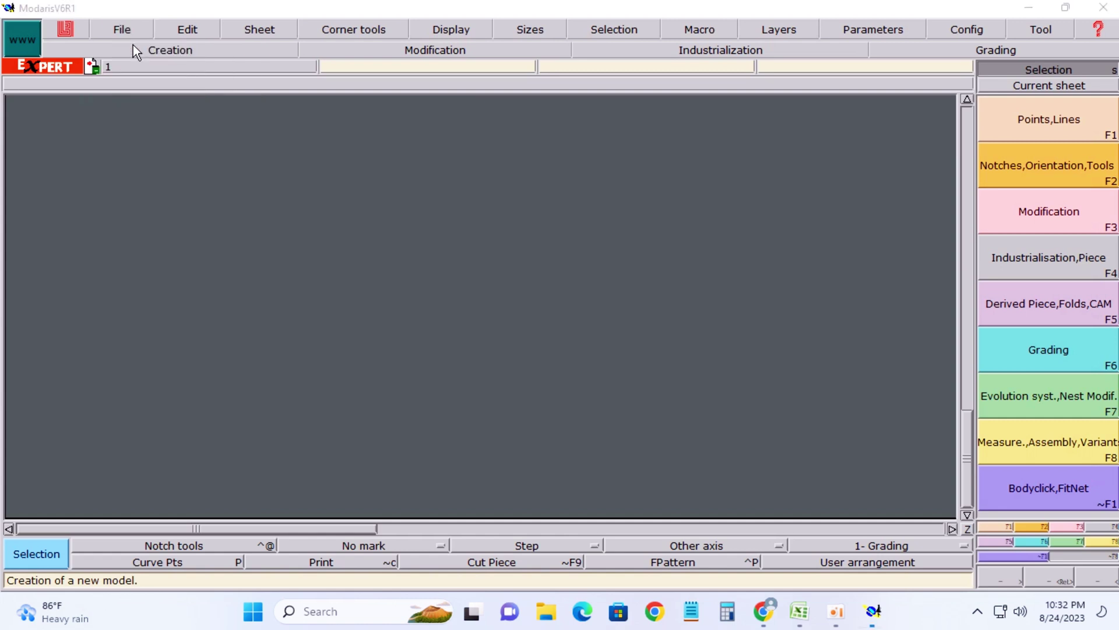
pyautogui.press('Return')
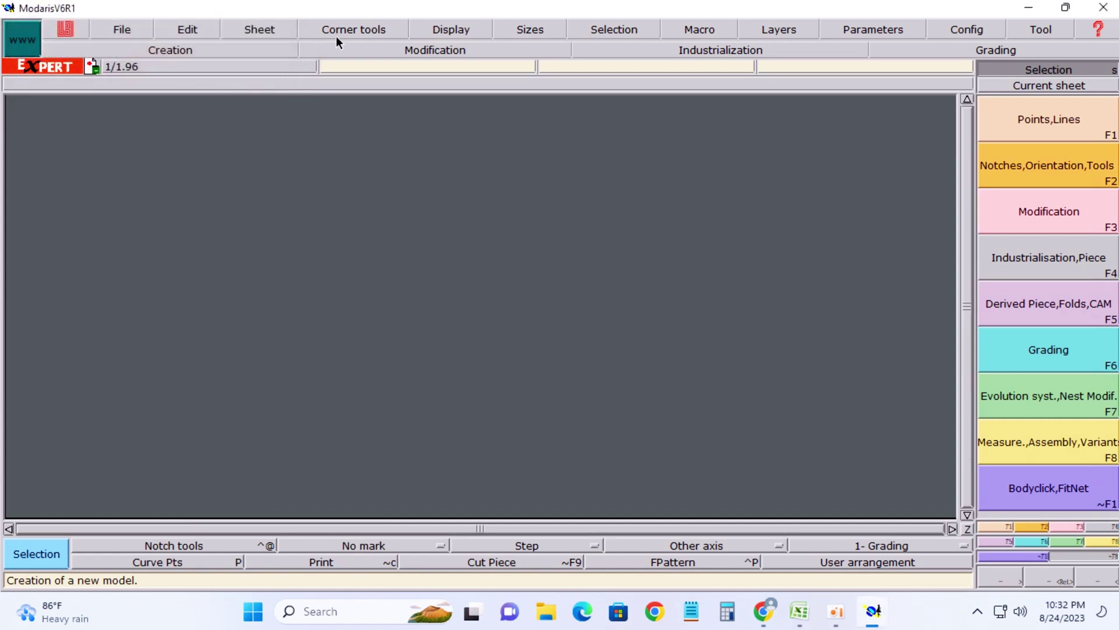
pyautogui.click(275, 24)
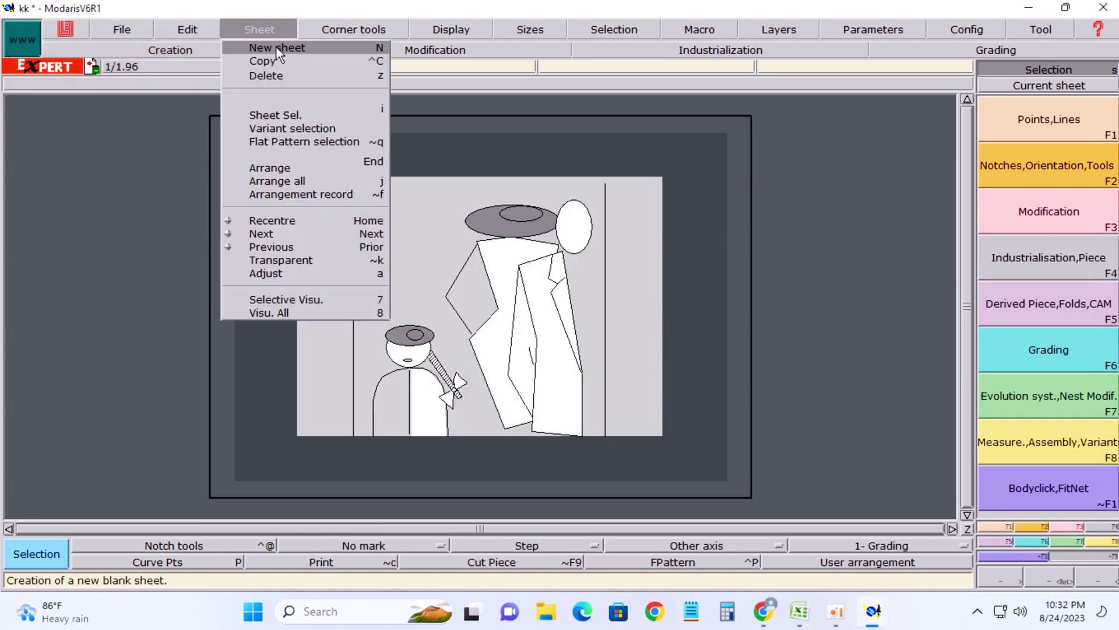
pyautogui.click(275, 46)
# Step: Show the title block and sizes 7 to 13 on the sheet and toggle the handles display
pyautogui.click(452, 24)
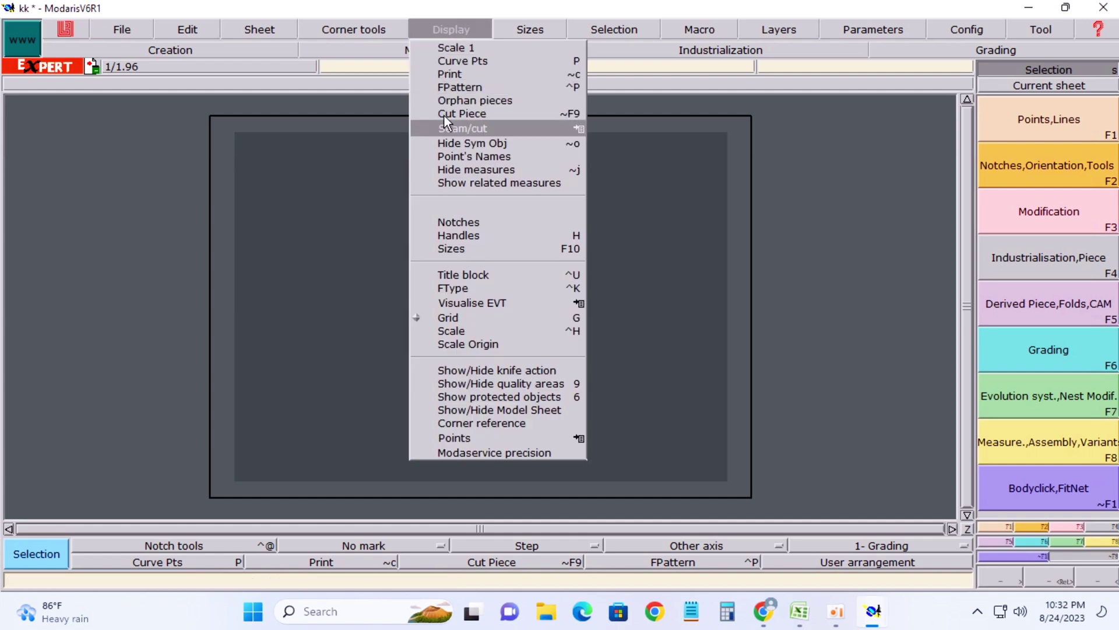
pyautogui.click(470, 275)
pyautogui.click(450, 37)
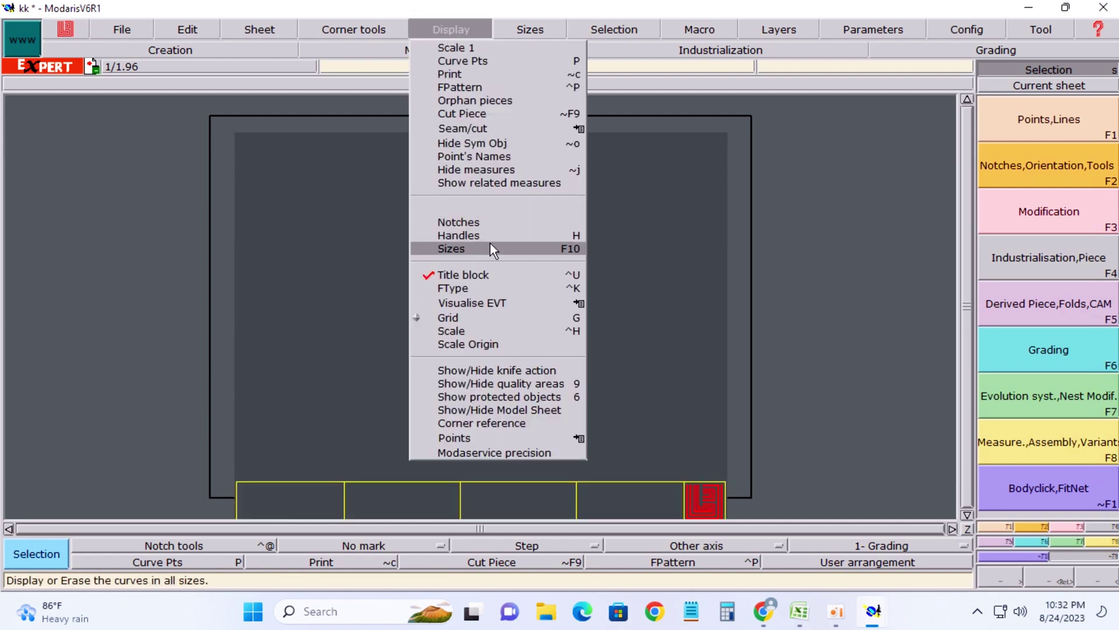
pyautogui.click(487, 244)
pyautogui.click(450, 28)
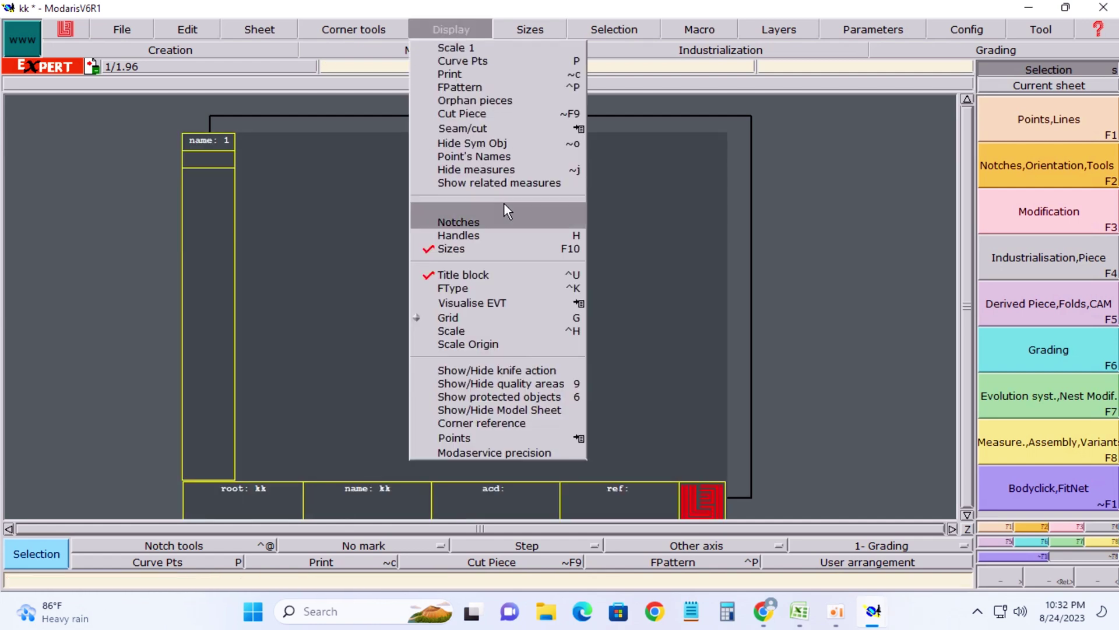
pyautogui.click(484, 232)
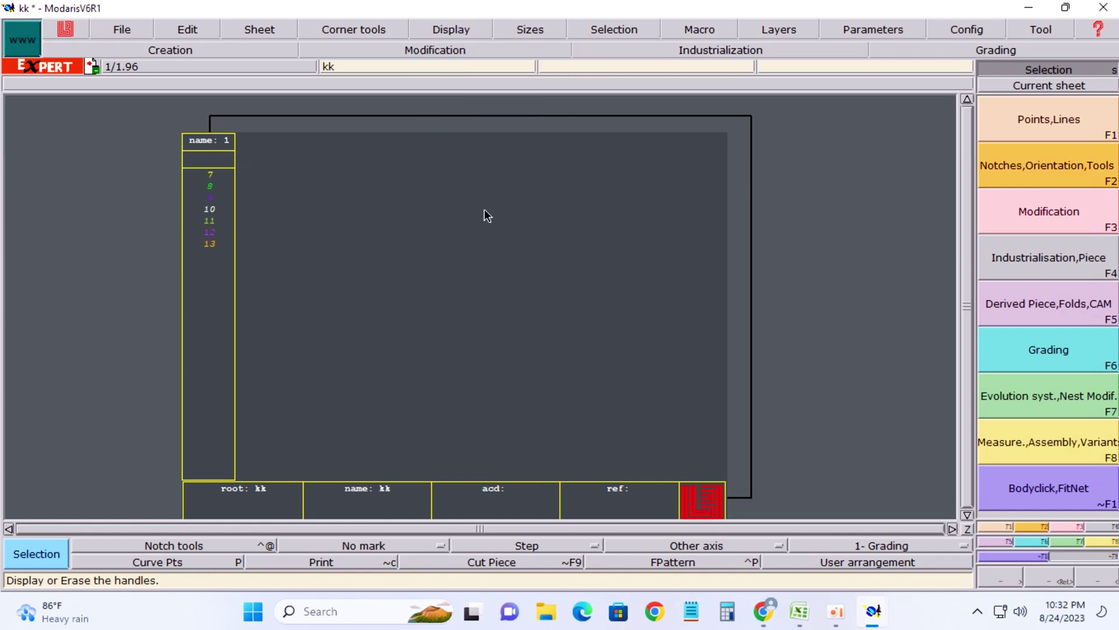
pyautogui.press('Home')
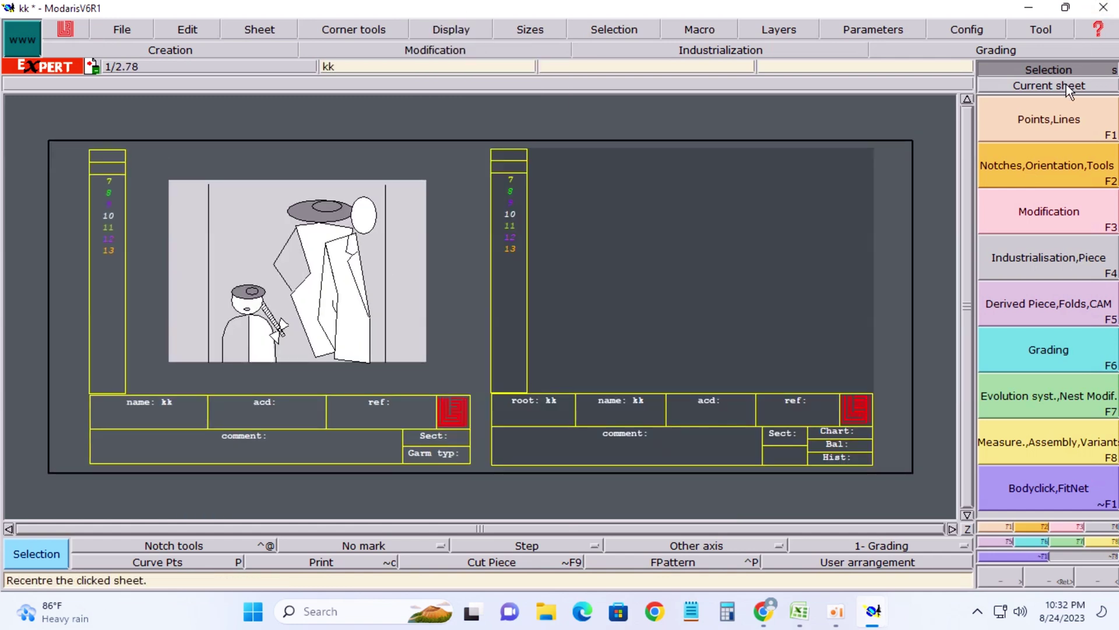
pyautogui.click(1066, 85)
pyautogui.scroll(1, 676, 325)
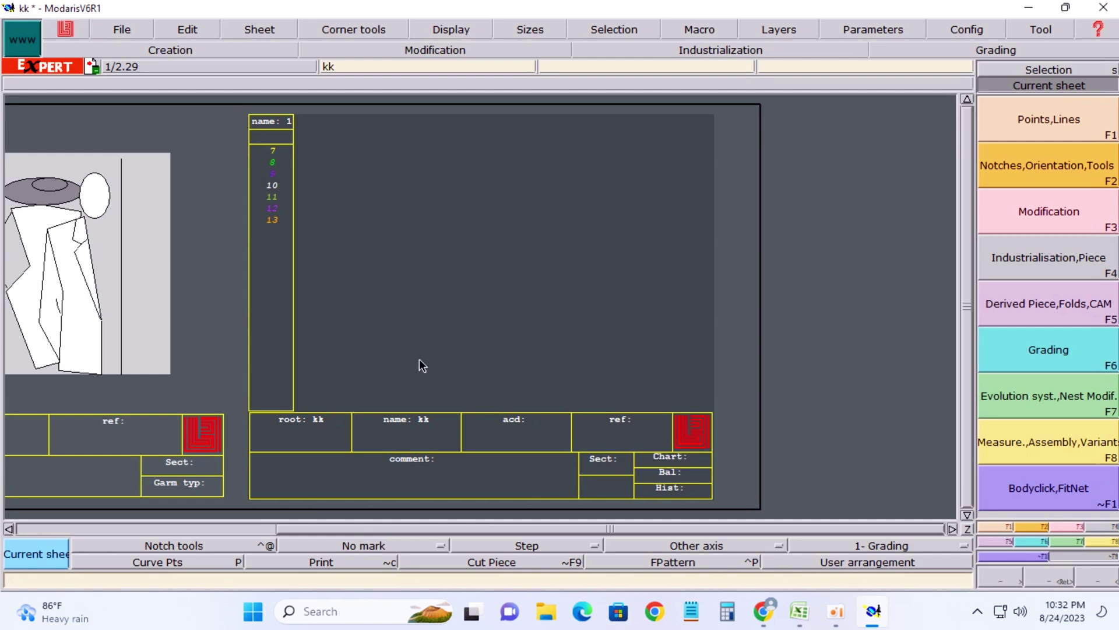
# Step: Draw a rectangle 4.125 inches high and 20 inches wide on sheet kk, then switch back to Excel
pyautogui.press('r')
pyautogui.click(328, 182)
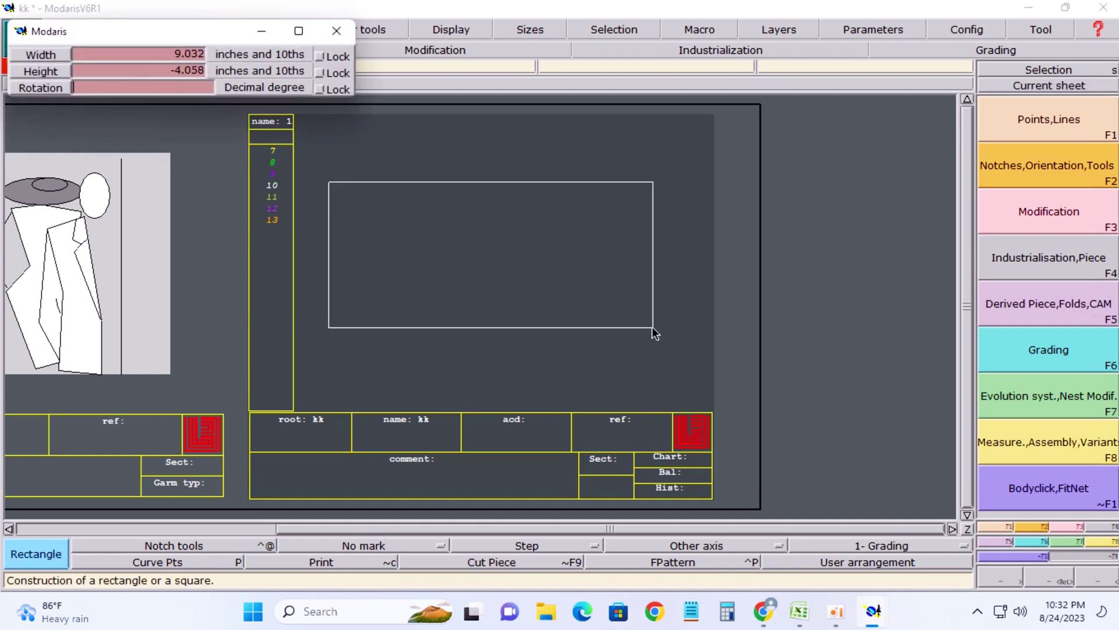
pyautogui.hotkey('shift', 'Tab')
pyautogui.write('4.')
pyautogui.write('125')
pyautogui.press('Return')
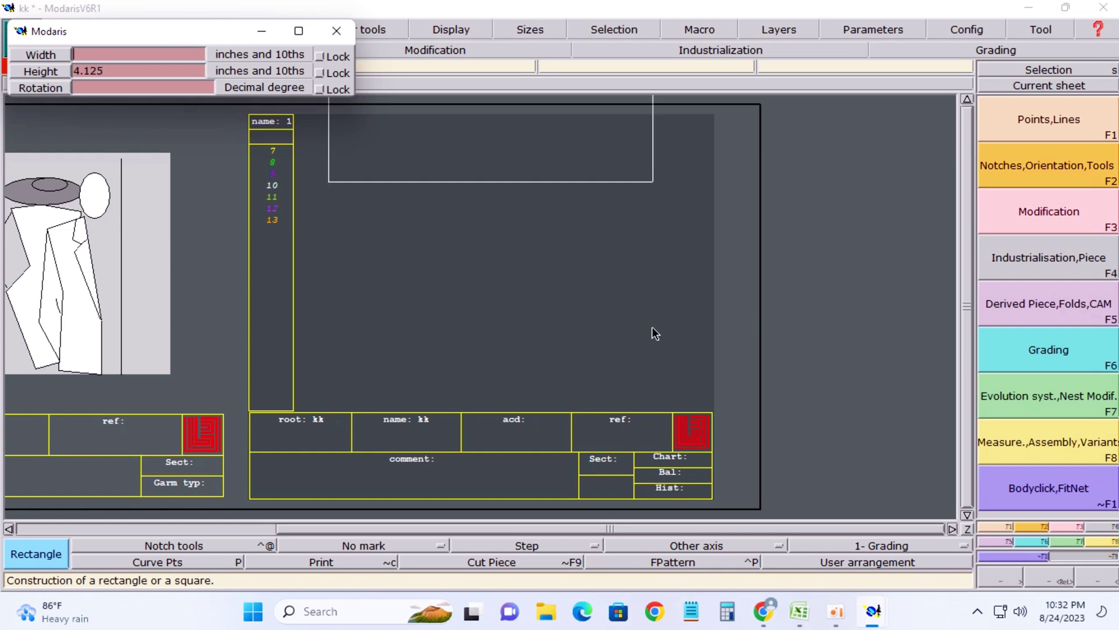
pyautogui.write('2')
pyautogui.write('0')
pyautogui.press('Return')
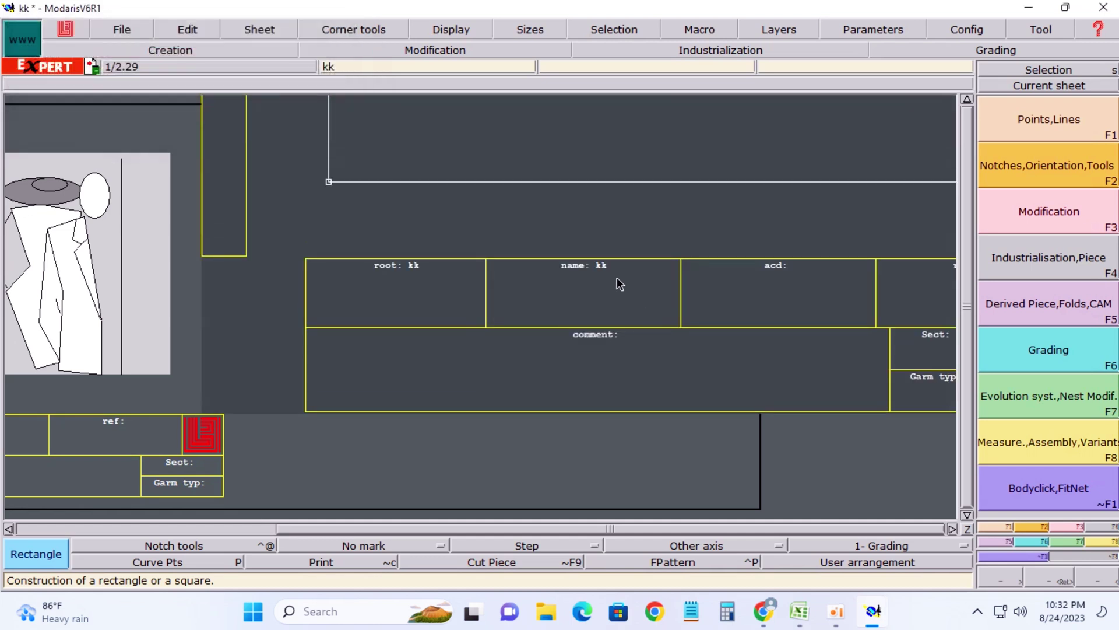
pyautogui.press('F12')
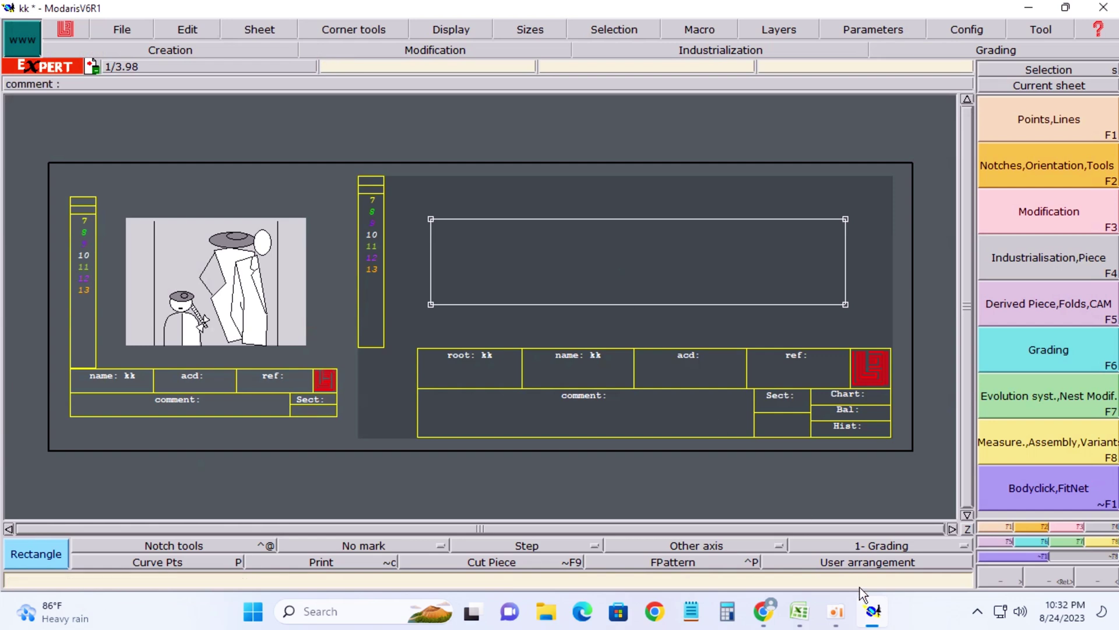
pyautogui.click(799, 610)
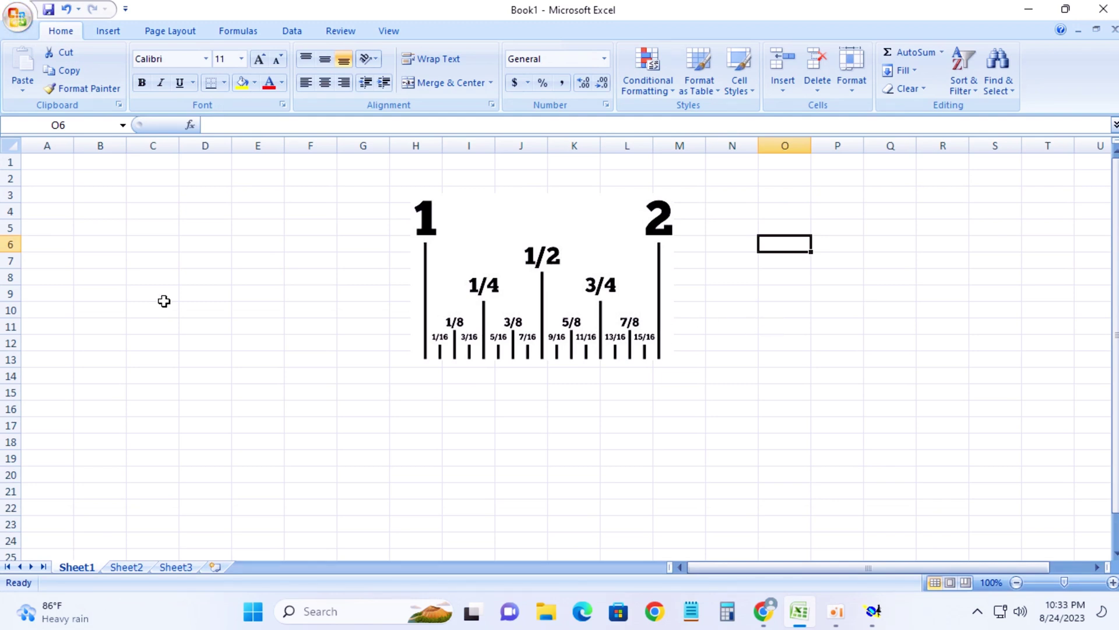
# Step: Enter 1000 in cell A6
pyautogui.click(48, 248)
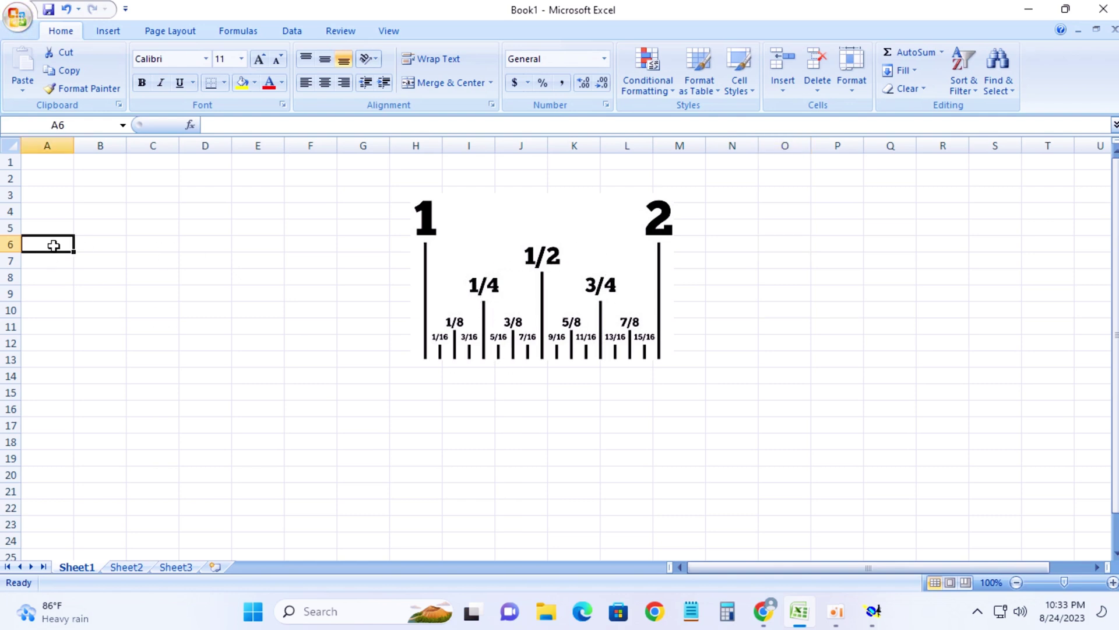
pyautogui.write('1000')
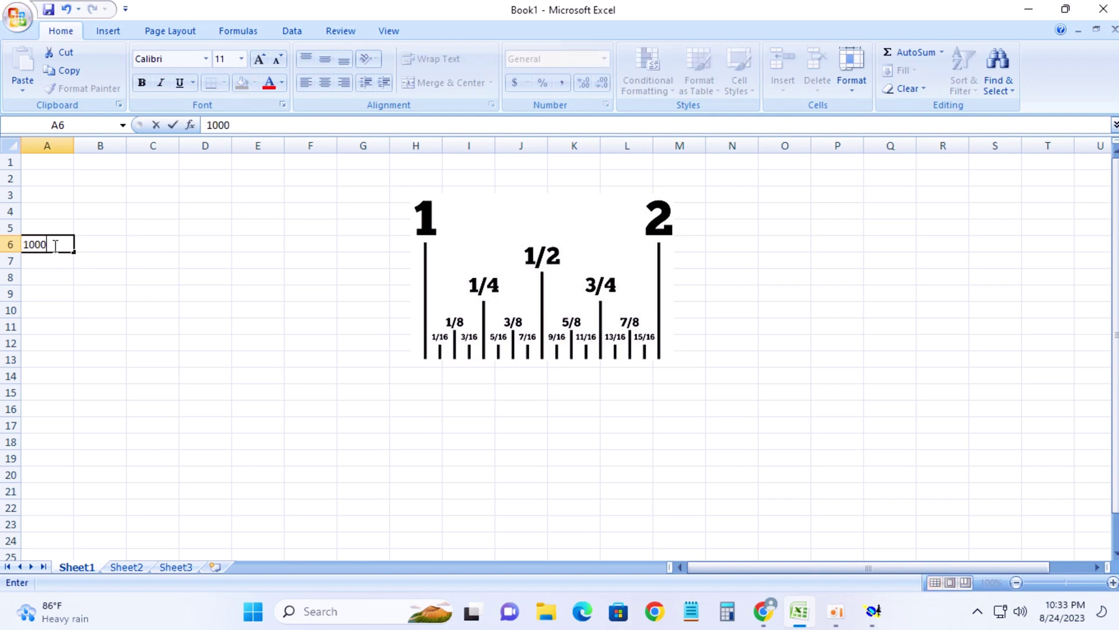
pyautogui.press('Return')
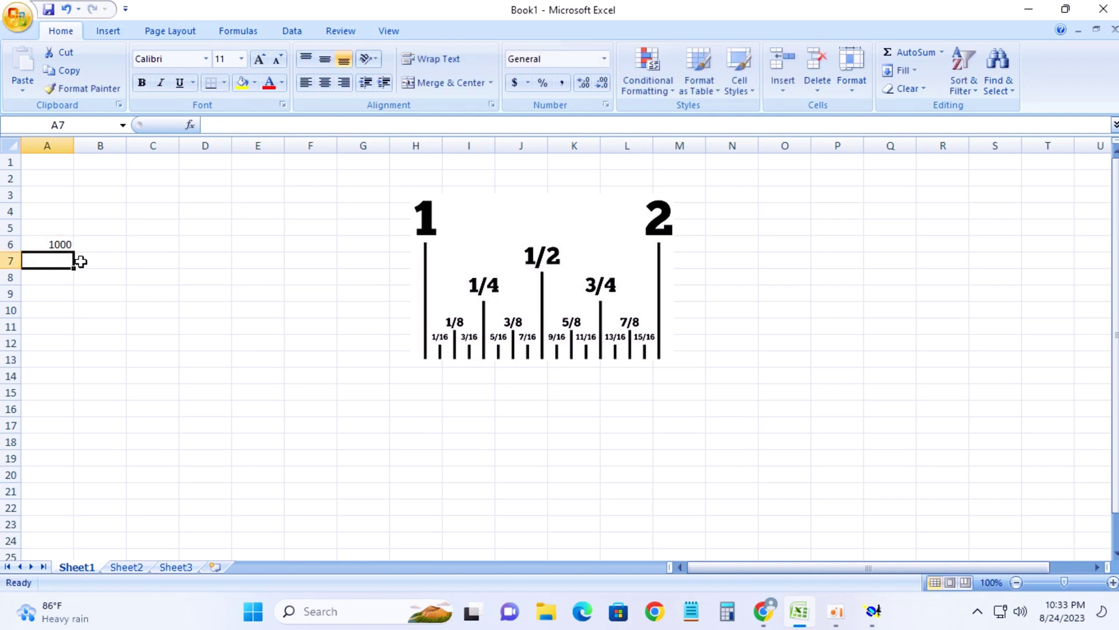
# Step: Try =A6/D8 in B6, then clear the resulting #DIV/0! formula
pyautogui.click(89, 244)
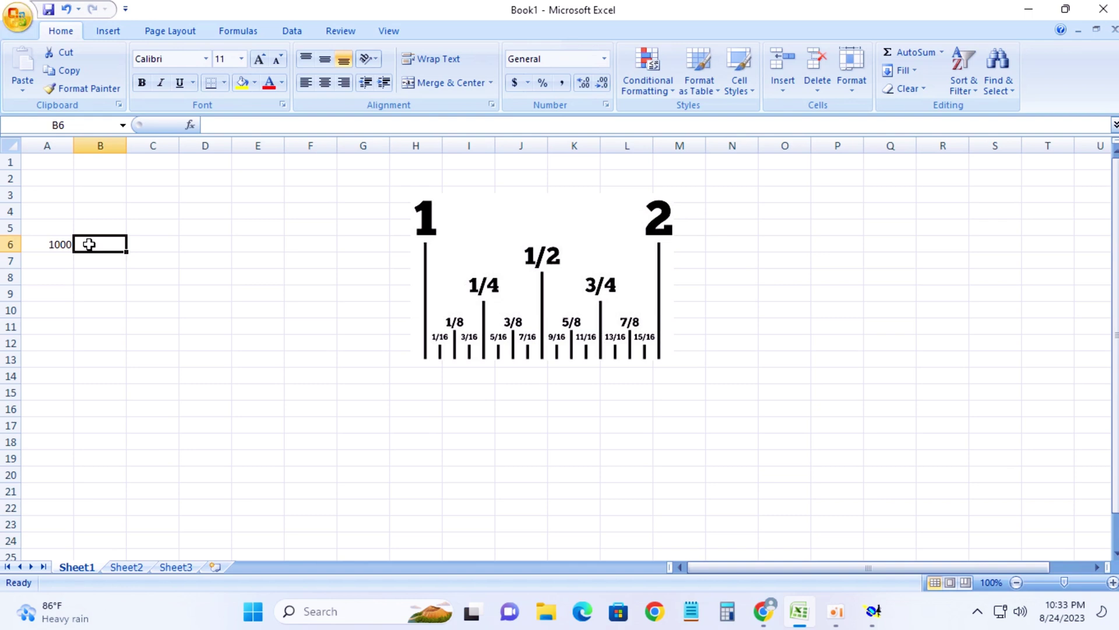
pyautogui.write('=')
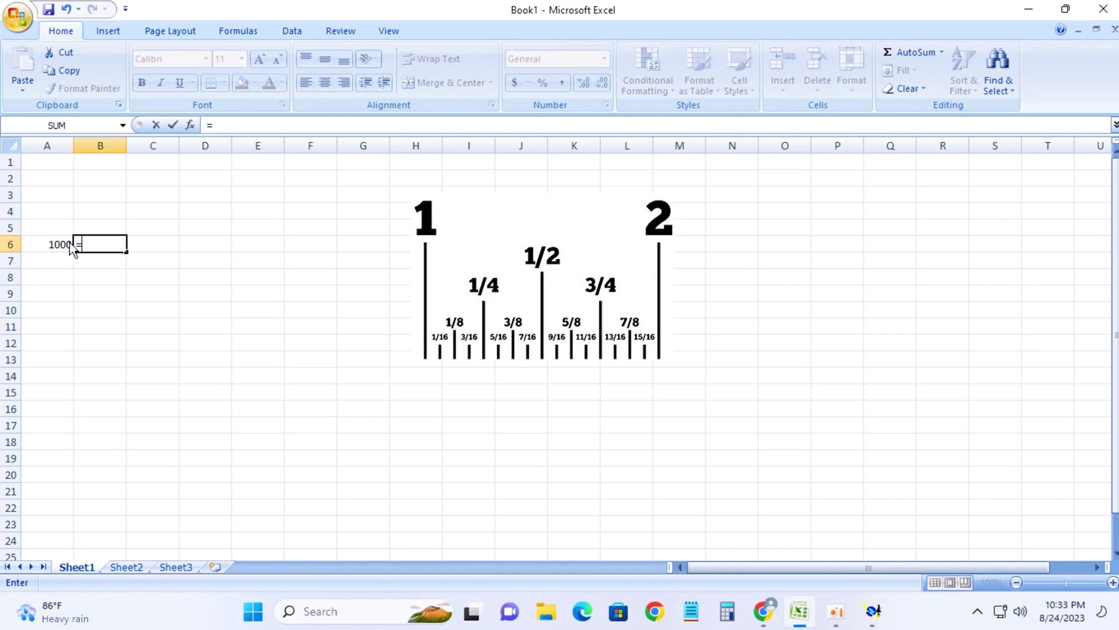
pyautogui.click(57, 245)
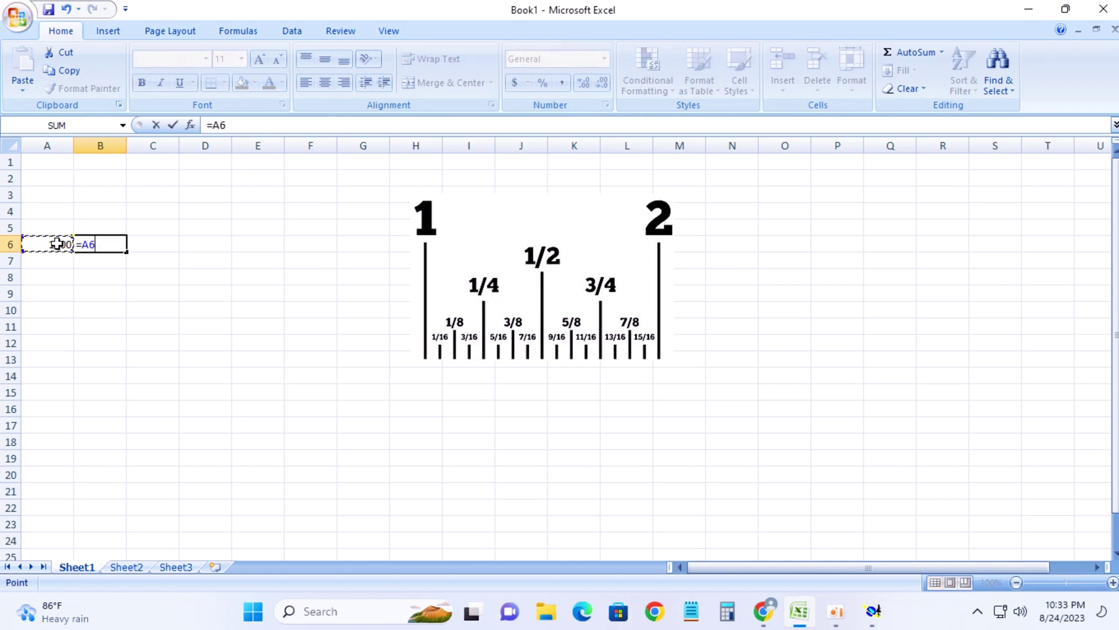
pyautogui.write('/')
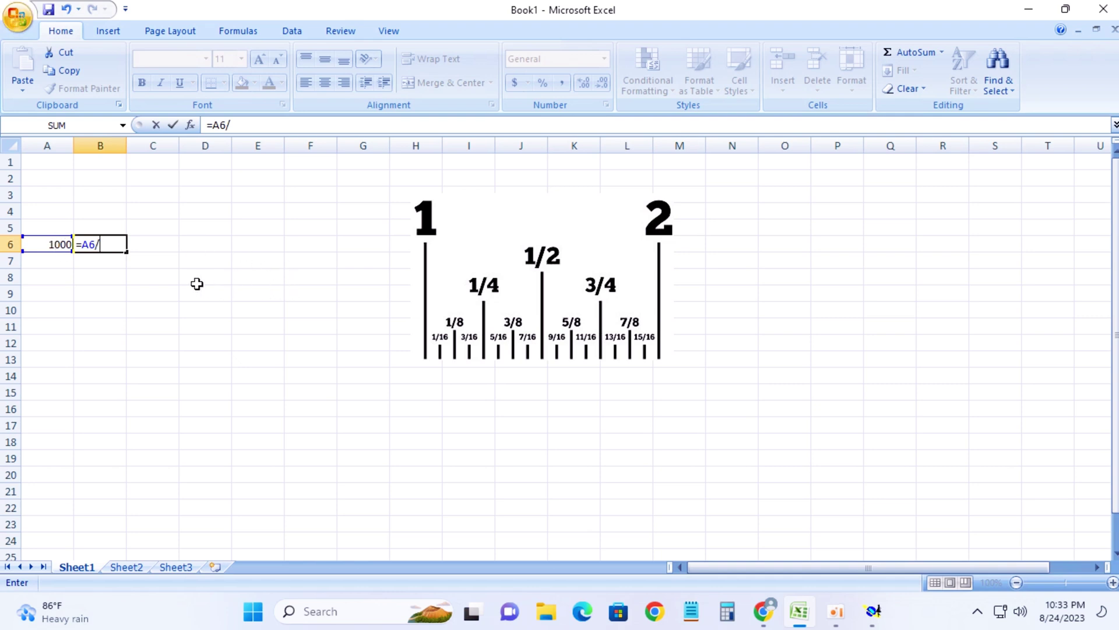
pyautogui.click(195, 281)
pyautogui.click(125, 245)
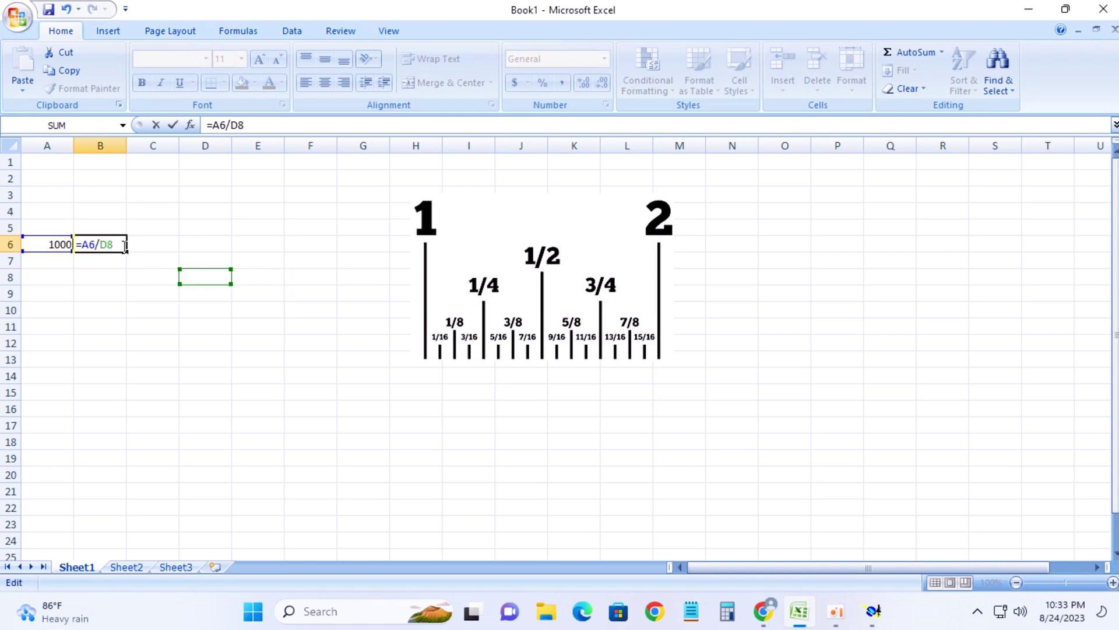
pyautogui.click(119, 308)
pyautogui.click(124, 261)
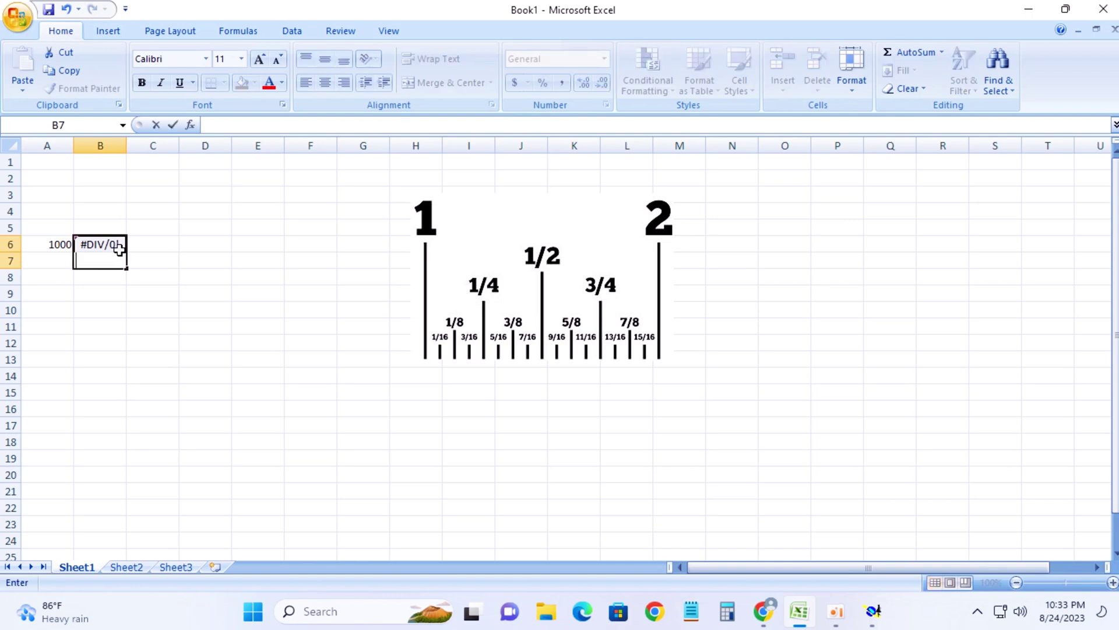
pyautogui.doubleClick(120, 247)
pyautogui.click(153, 338)
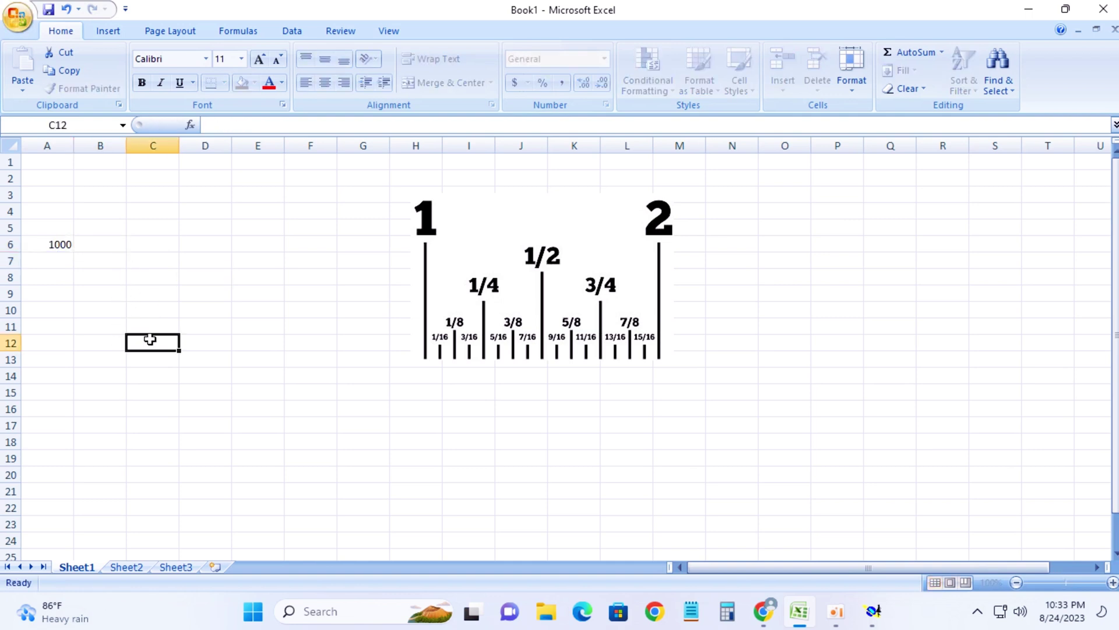
# Step: Enter 8 in N10 and centre both N10 and the 1000 in A6
pyautogui.click(45, 246)
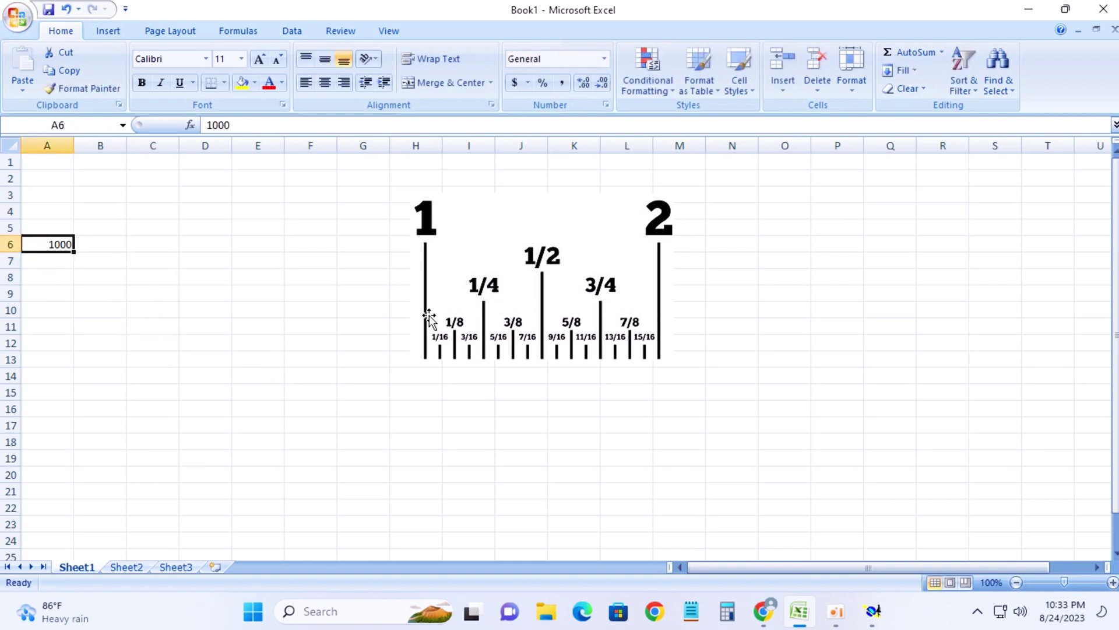
pyautogui.click(739, 304)
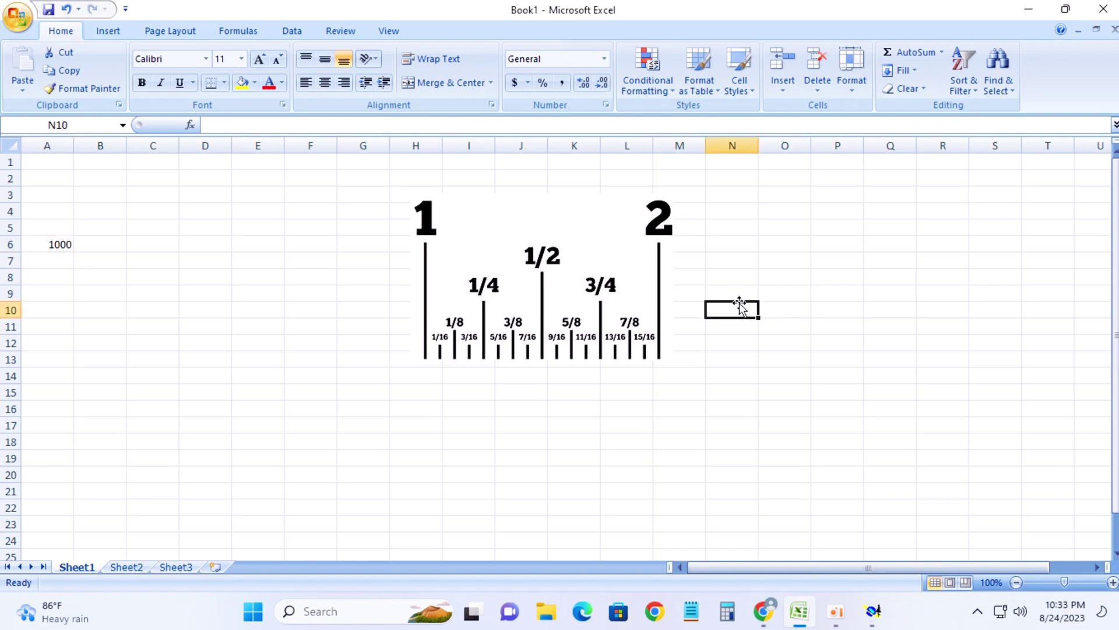
pyautogui.write('8')
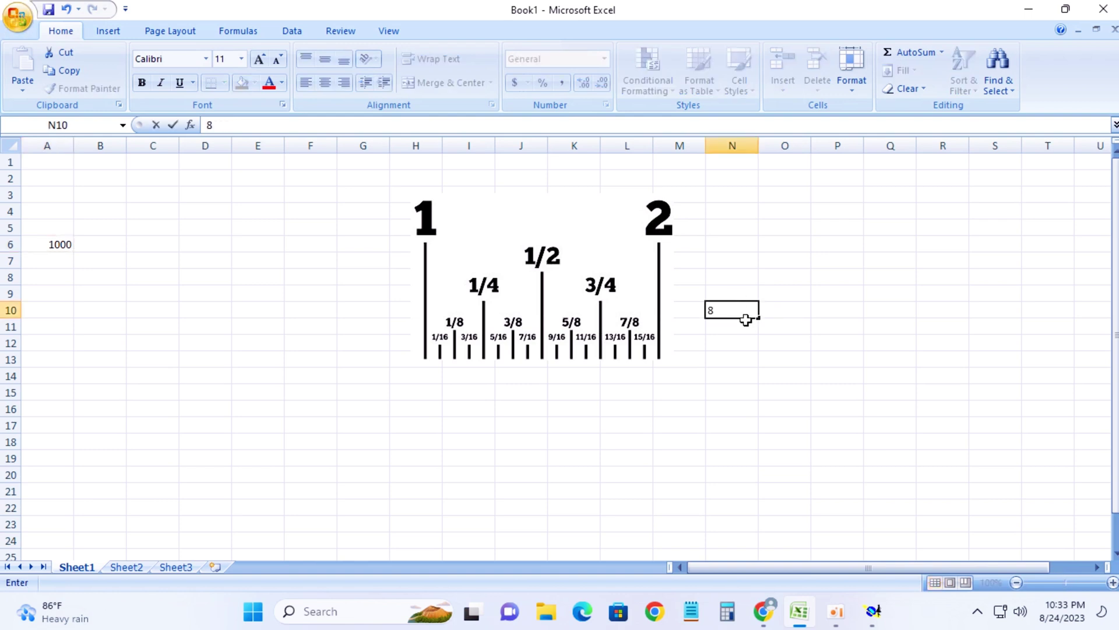
pyautogui.press('Return')
pyautogui.click(742, 314)
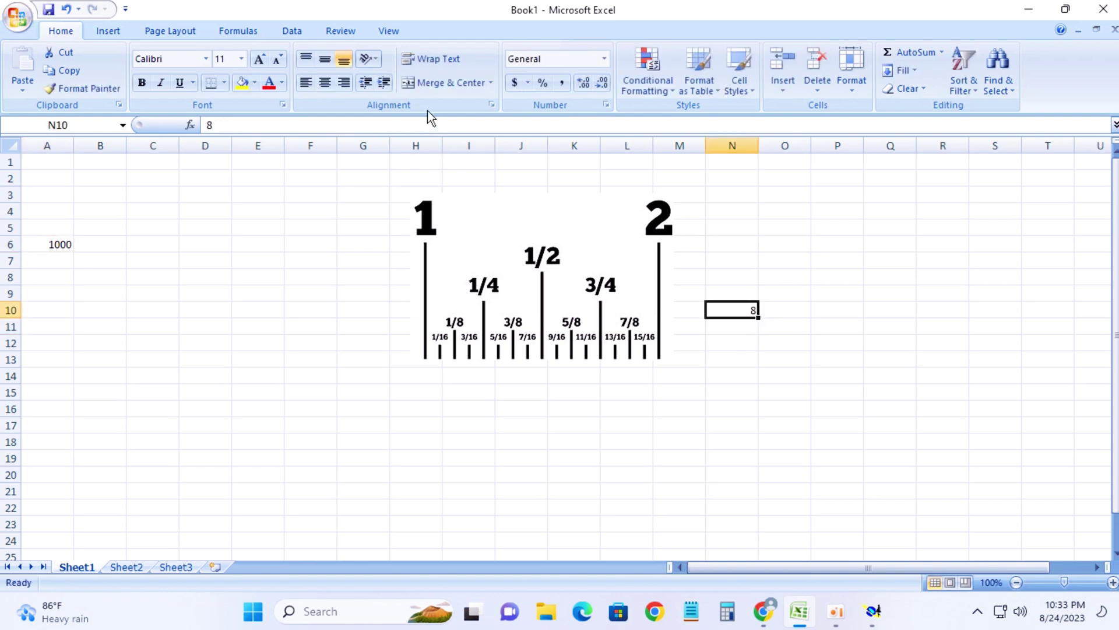
pyautogui.click(420, 87)
pyautogui.click(185, 242)
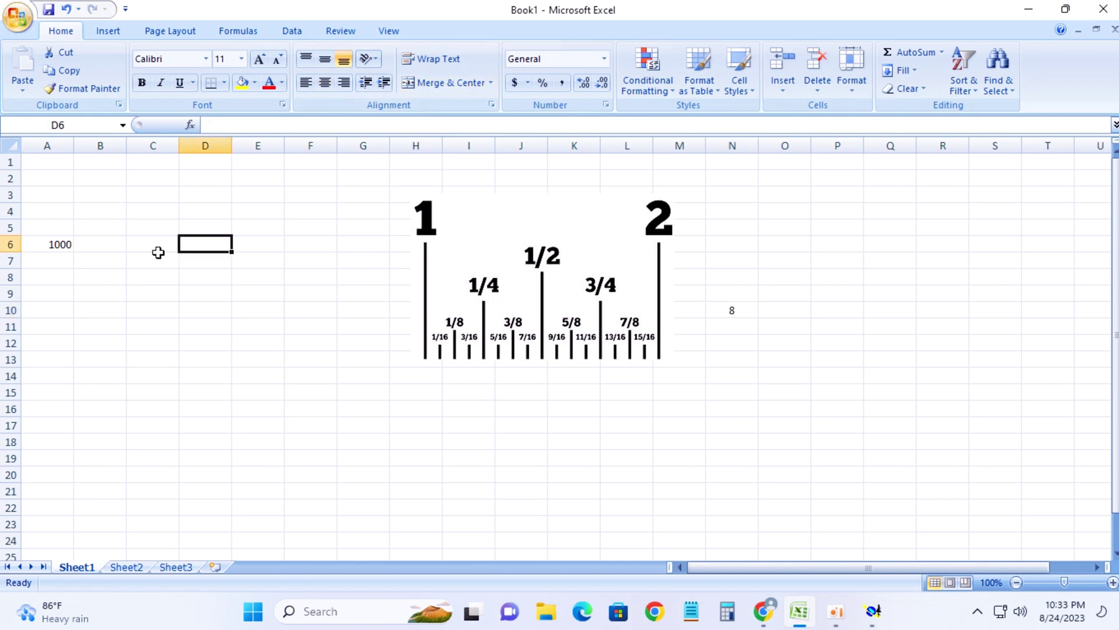
pyautogui.click(67, 246)
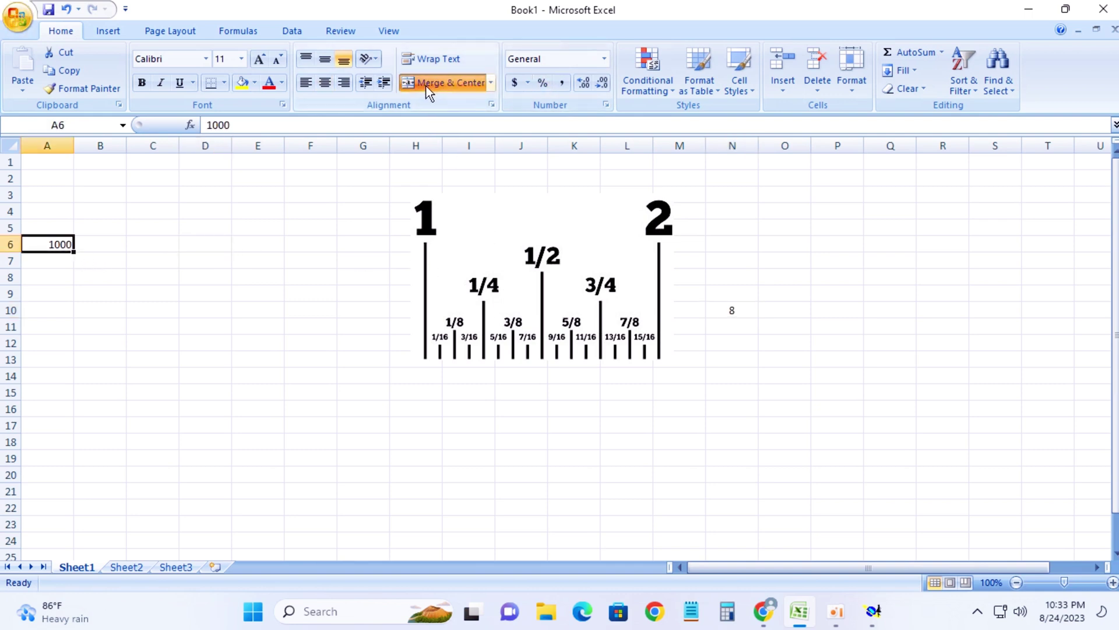
pyautogui.click(325, 83)
pyautogui.click(53, 259)
pyautogui.click(56, 244)
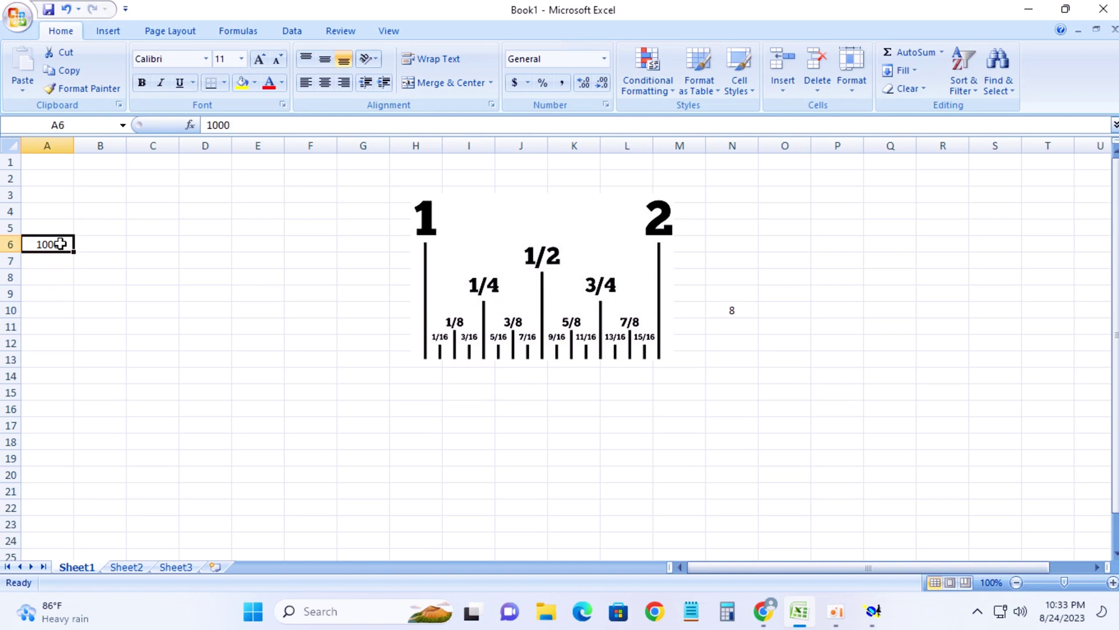
# Step: Enter =A6/N10 in B6 to get 125, and centre it
pyautogui.click(97, 248)
pyautogui.write('=')
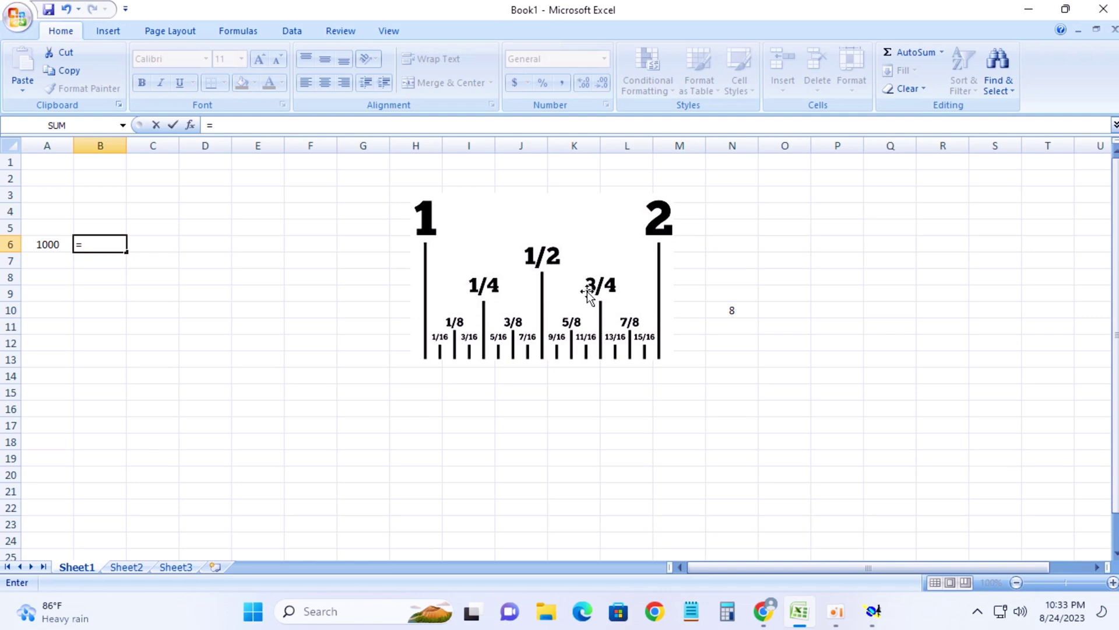
pyautogui.click(44, 245)
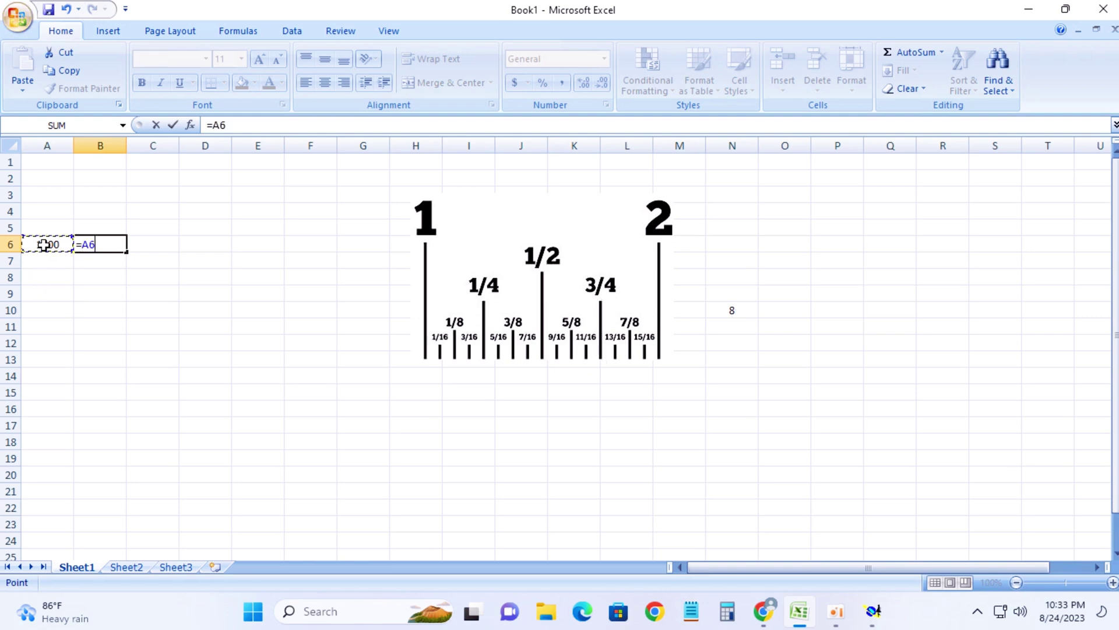
pyautogui.write('/')
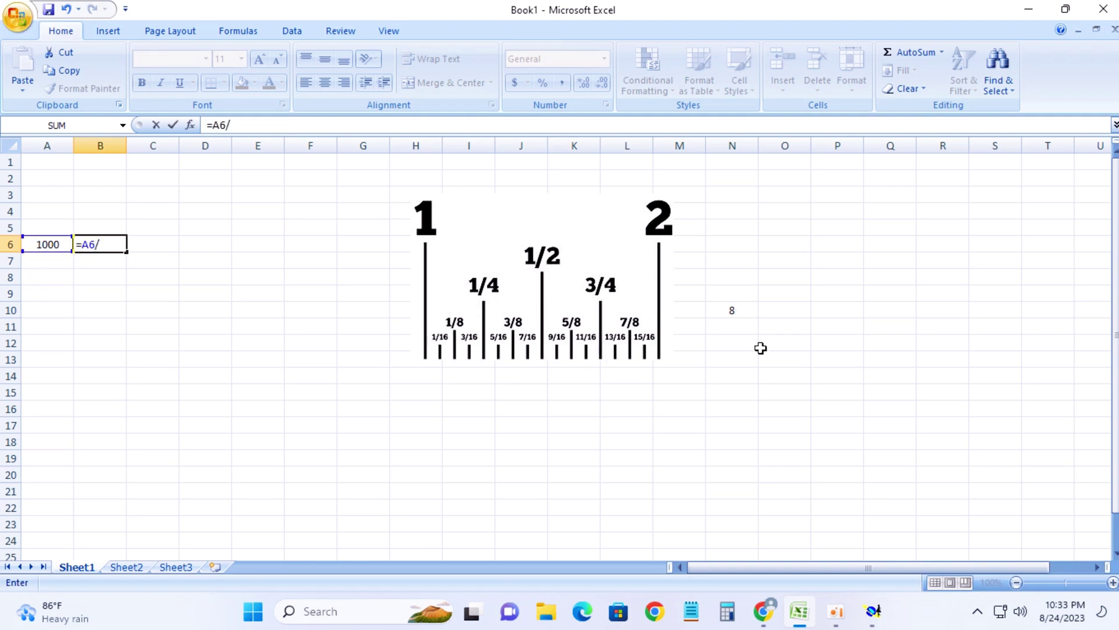
pyautogui.click(742, 313)
pyautogui.press('Return')
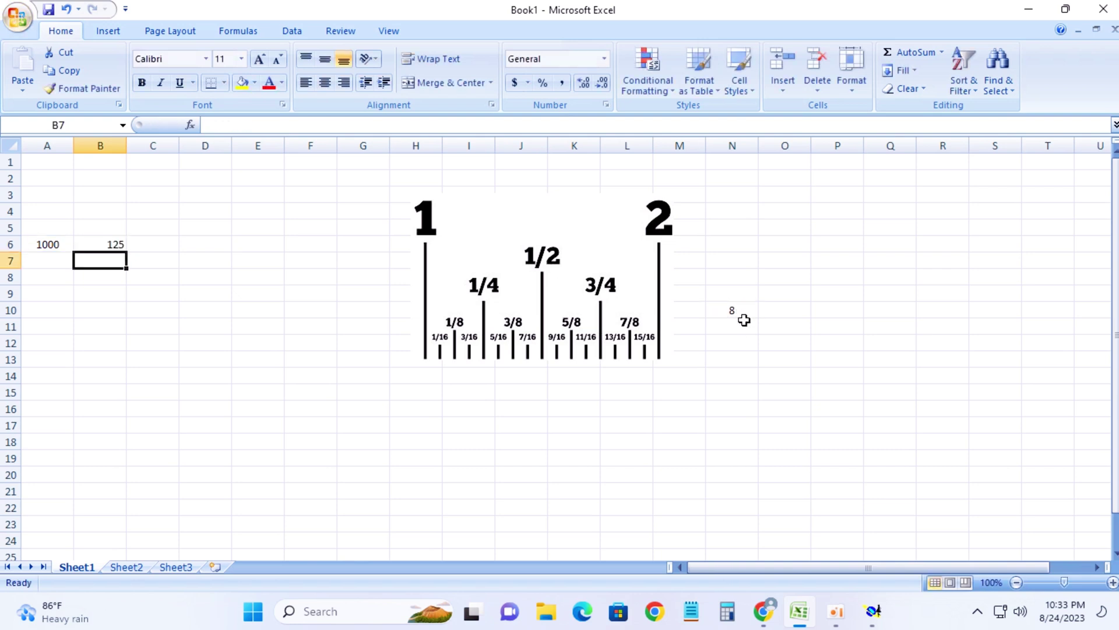
pyautogui.click(116, 246)
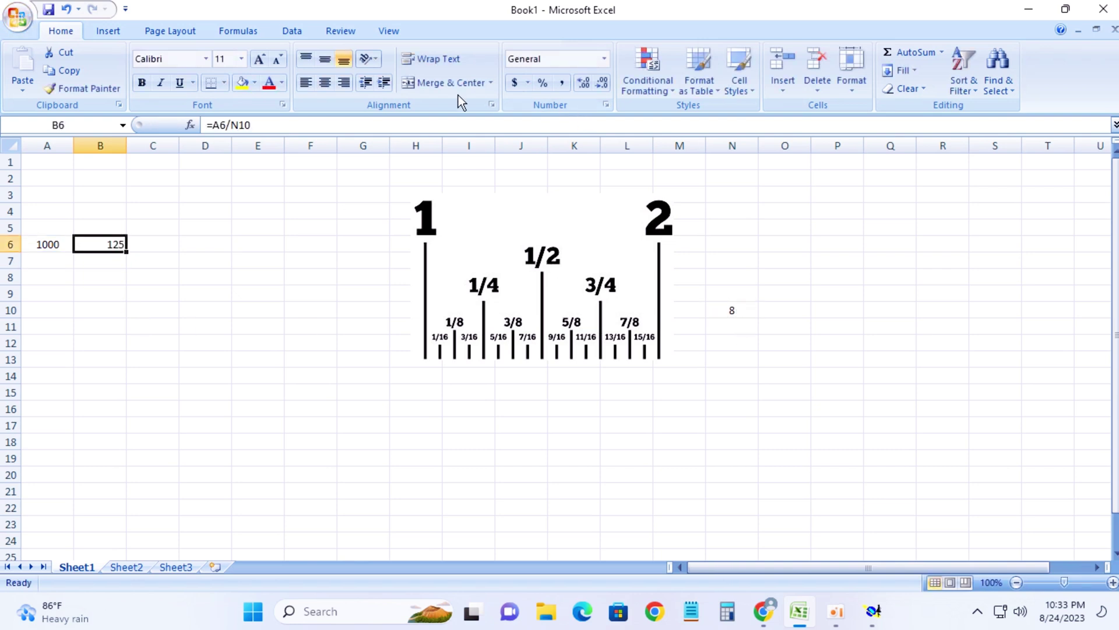
pyautogui.click(425, 85)
# Step: Remove a stray 100 from P5 and enter 4 in N12 as a second divisor
pyautogui.click(837, 230)
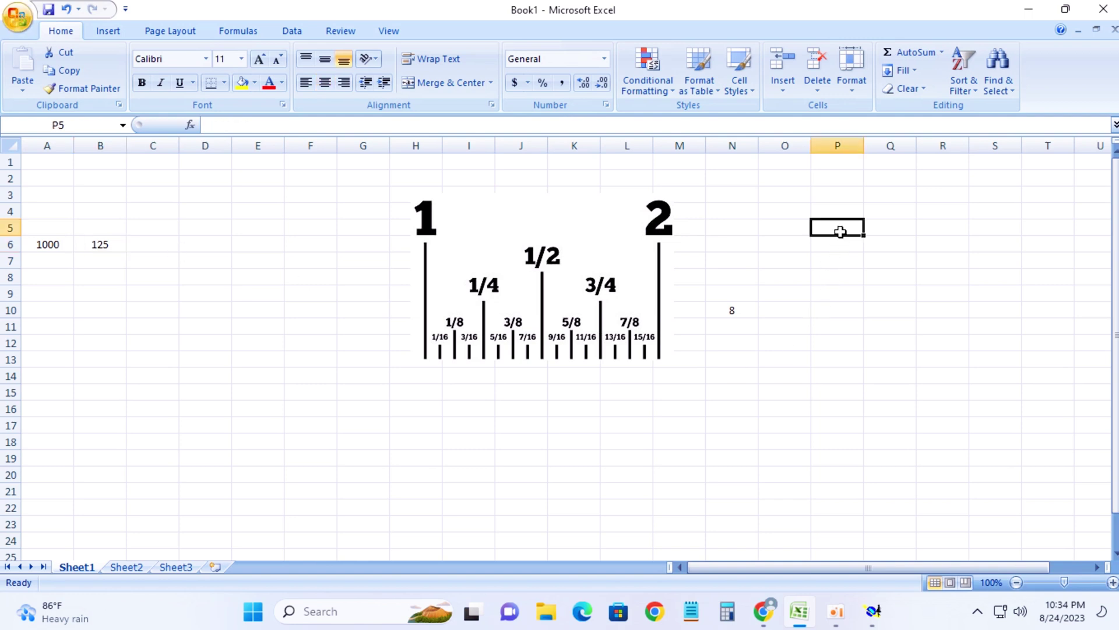
pyautogui.write('100')
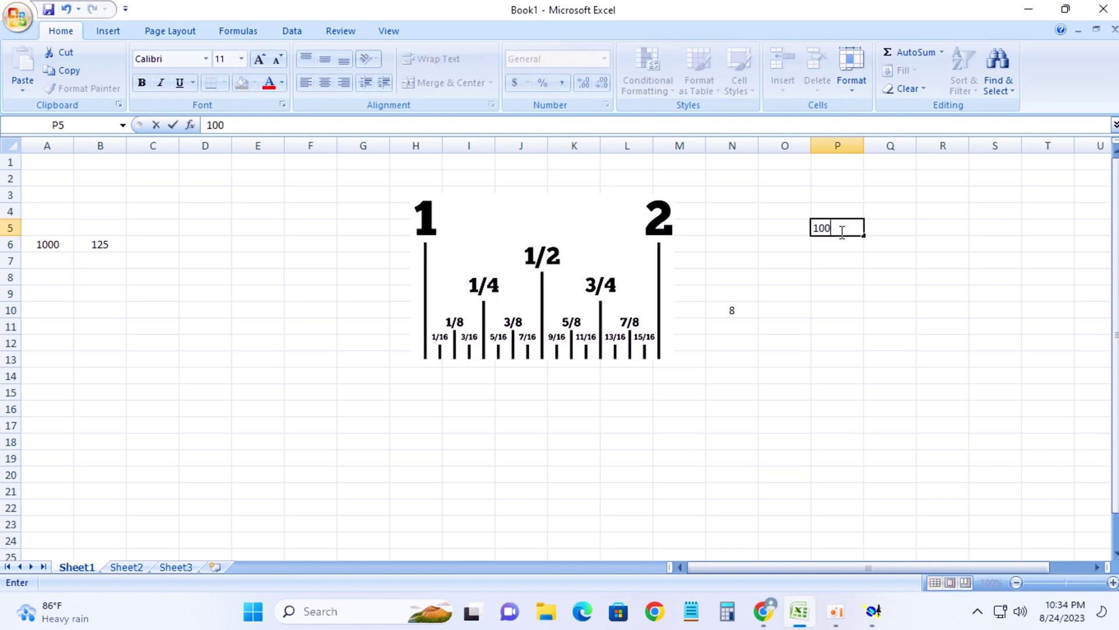
pyautogui.click(848, 274)
pyautogui.click(852, 232)
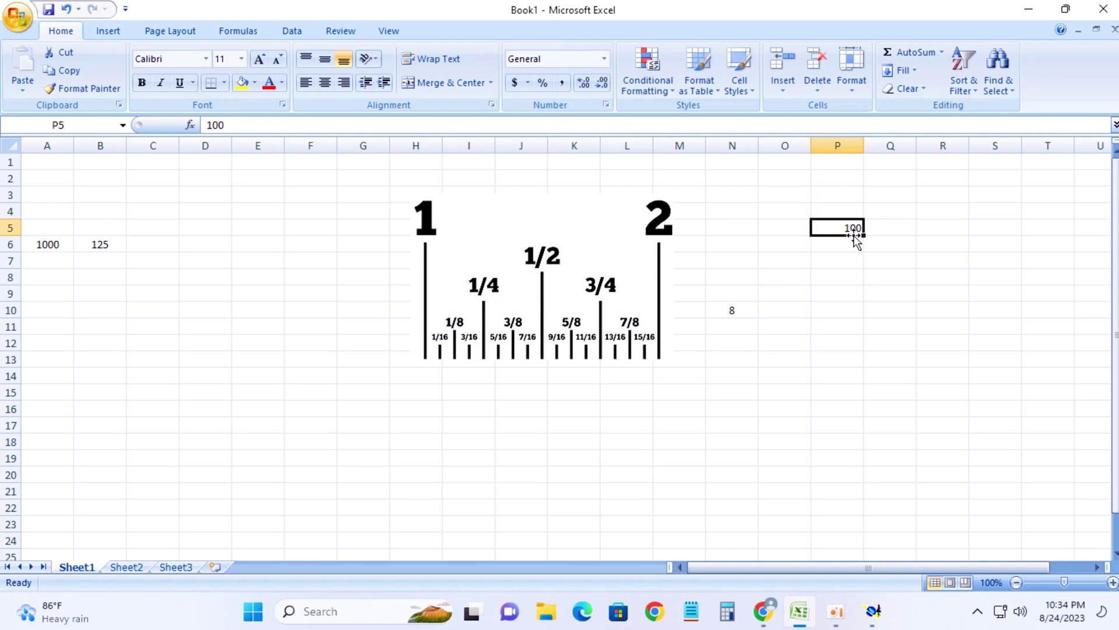
pyautogui.press('Delete')
pyautogui.click(845, 282)
pyautogui.click(731, 348)
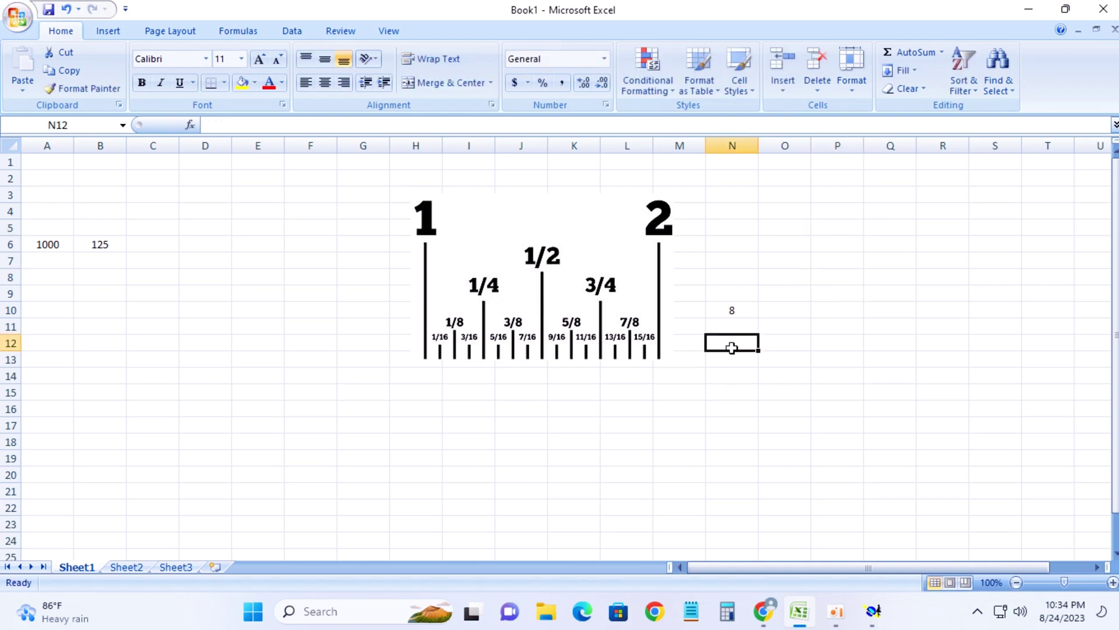
pyautogui.write('4')
pyautogui.press('Return')
pyautogui.press('Return')
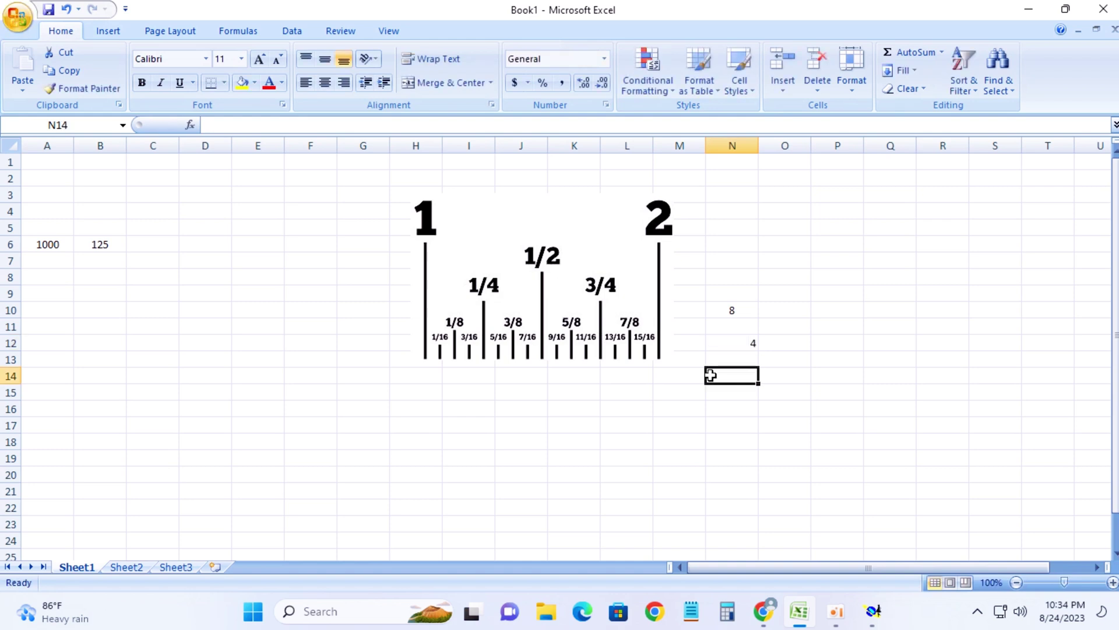
# Step: Enter =A6/N12 in B8 so it shows 250
pyautogui.click(48, 245)
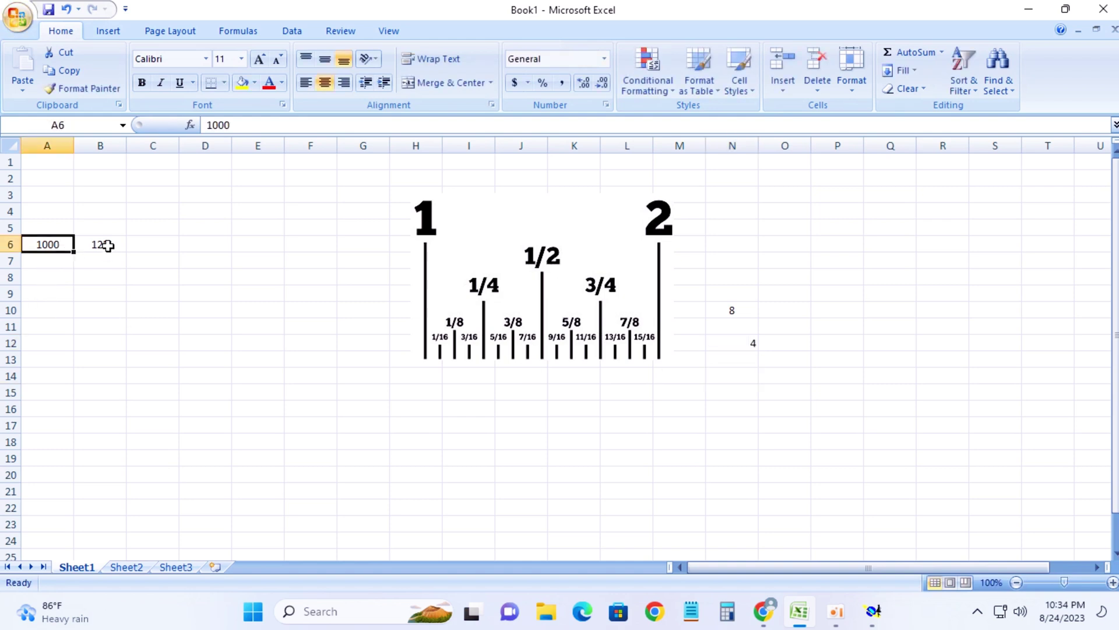
pyautogui.click(99, 305)
pyautogui.click(89, 292)
pyautogui.click(41, 277)
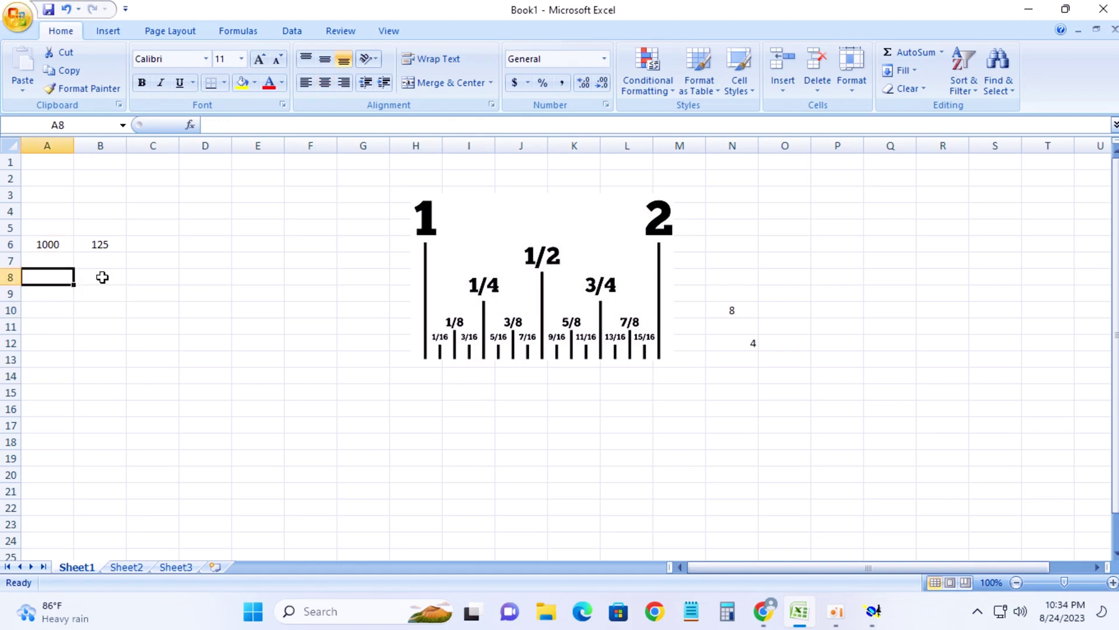
pyautogui.click(100, 277)
pyautogui.write('=')
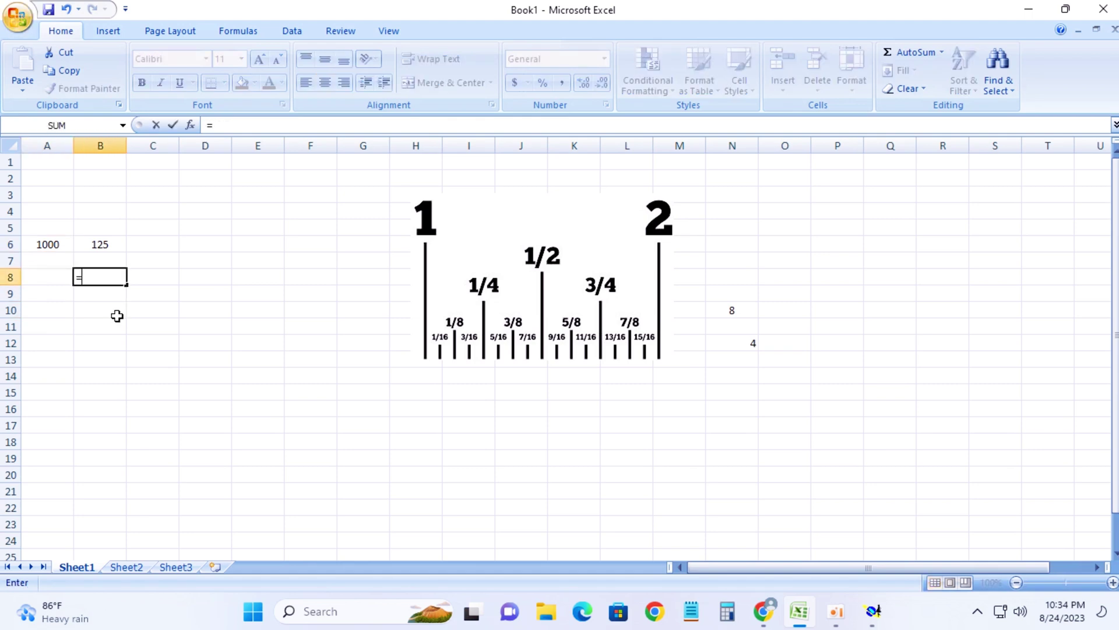
pyautogui.click(52, 245)
pyautogui.write('/')
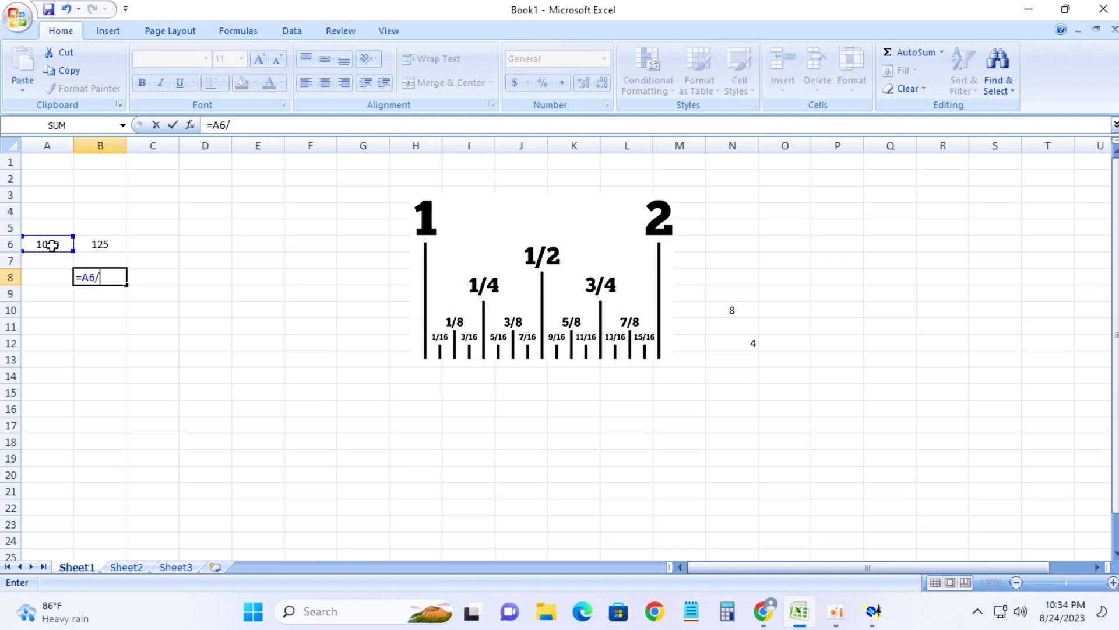
pyautogui.click(744, 346)
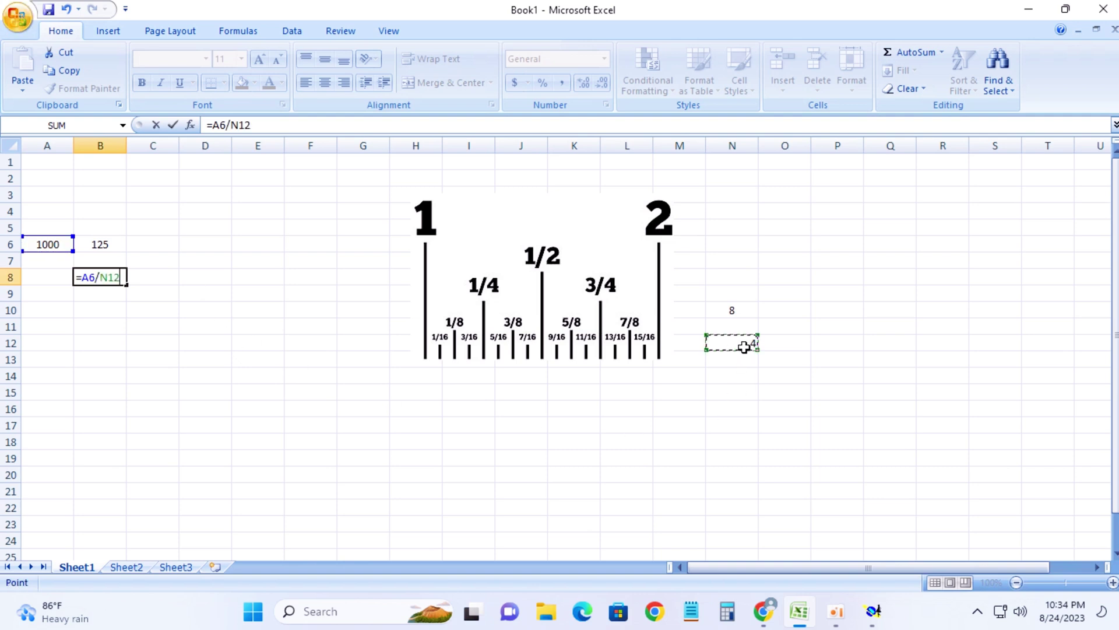
pyautogui.press('Return')
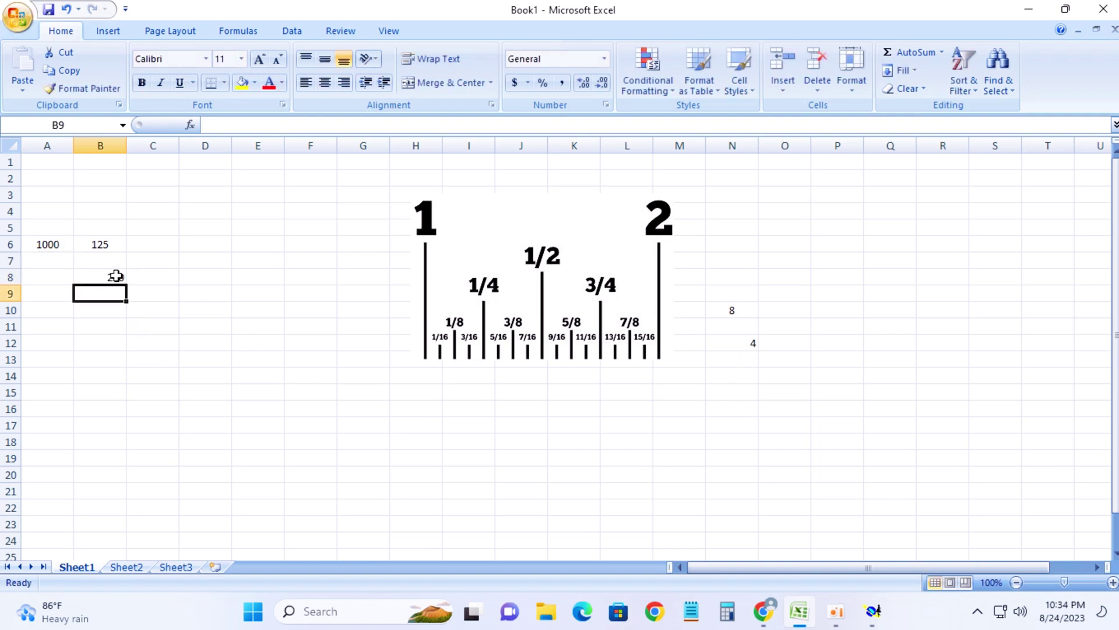
# Step: Compare the 250 in B8 against the B6 formula
pyautogui.click(118, 276)
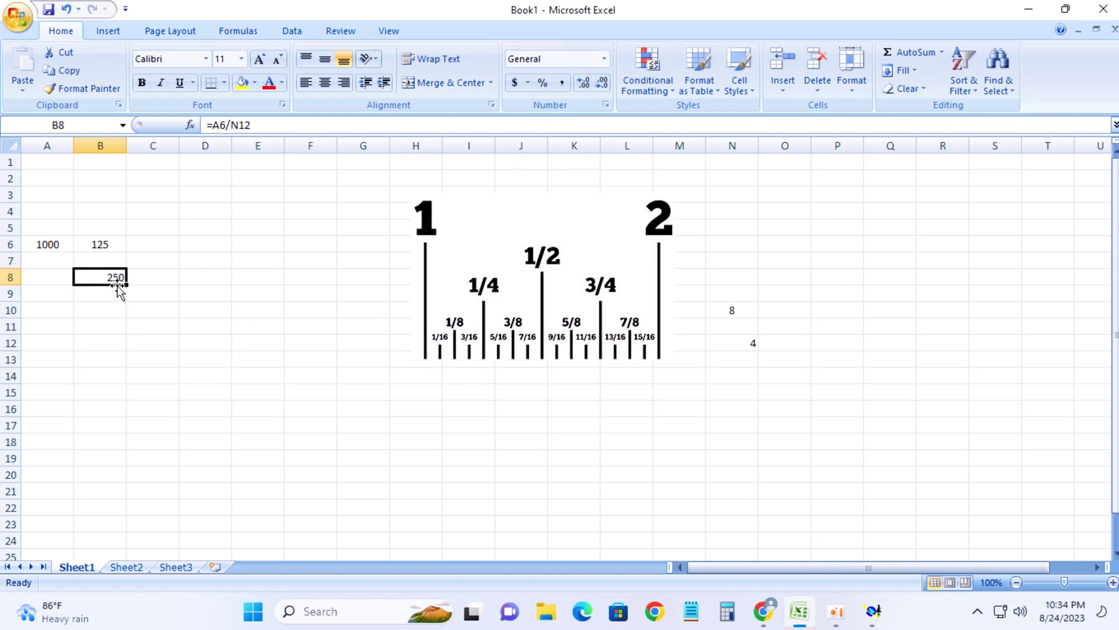
pyautogui.click(107, 248)
pyautogui.click(111, 279)
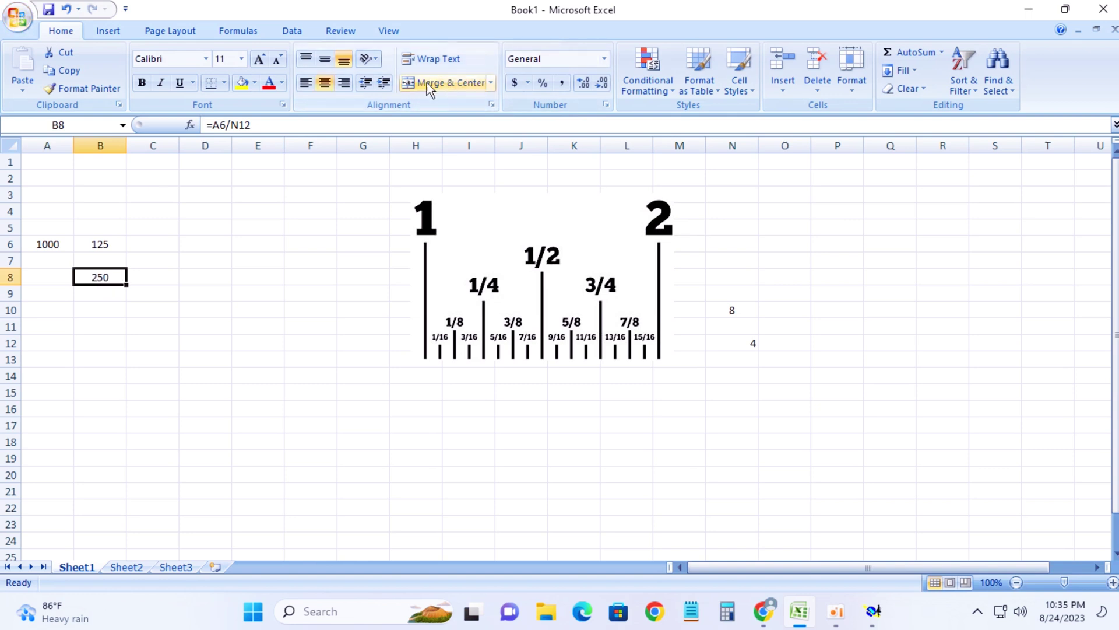
pyautogui.click(104, 297)
pyautogui.click(108, 278)
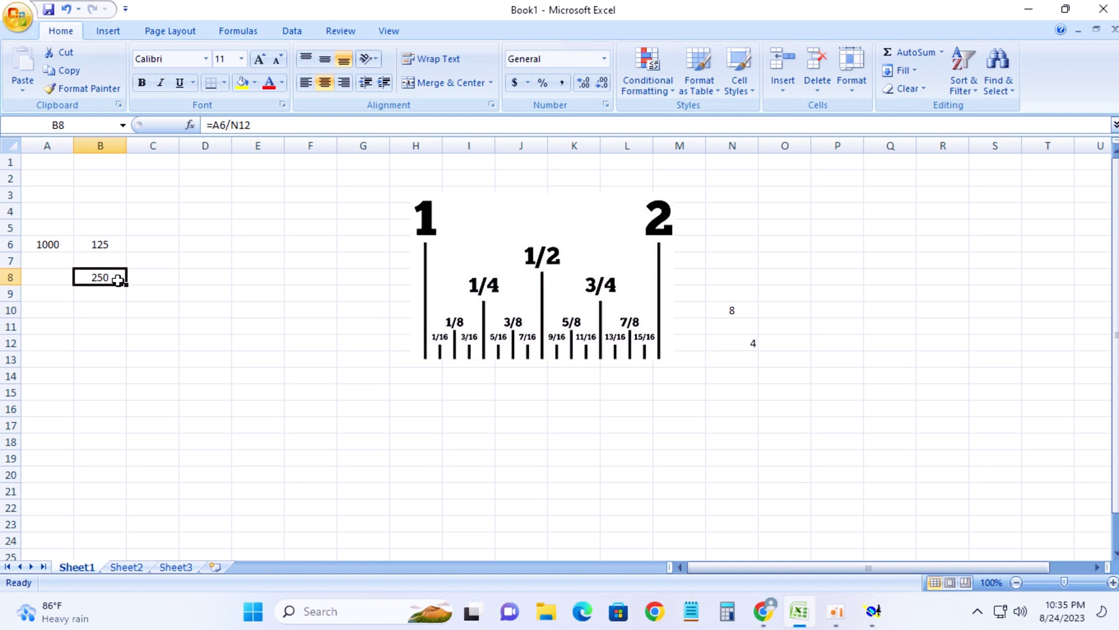
pyautogui.click(104, 298)
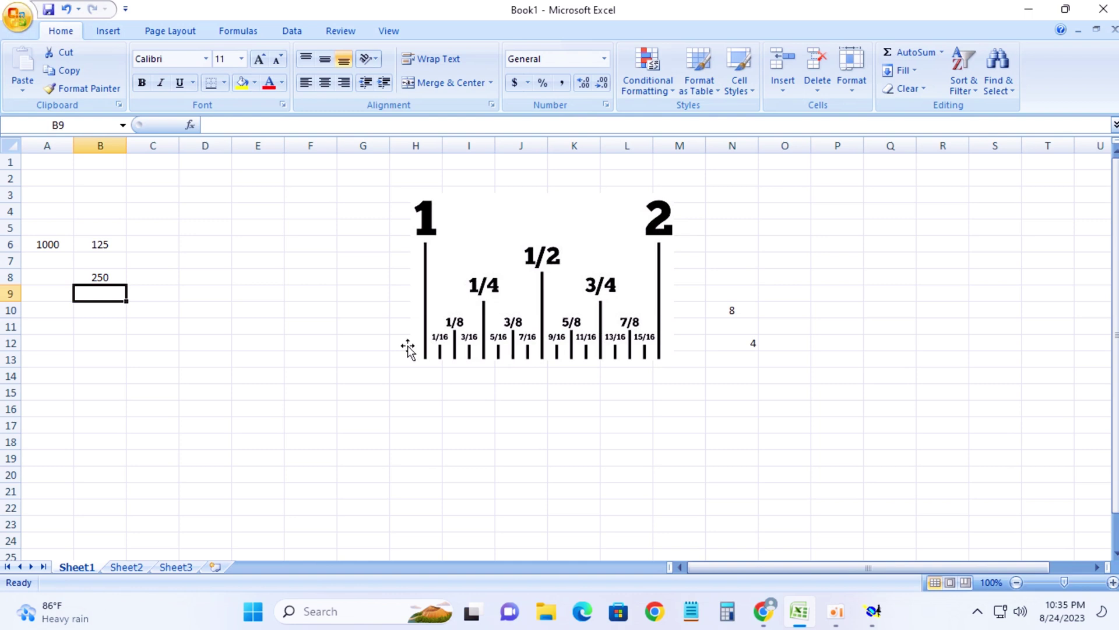
# Step: Enter 1, 2, 3 and 4 in cells E5, E7, E9 and E11
pyautogui.click(97, 312)
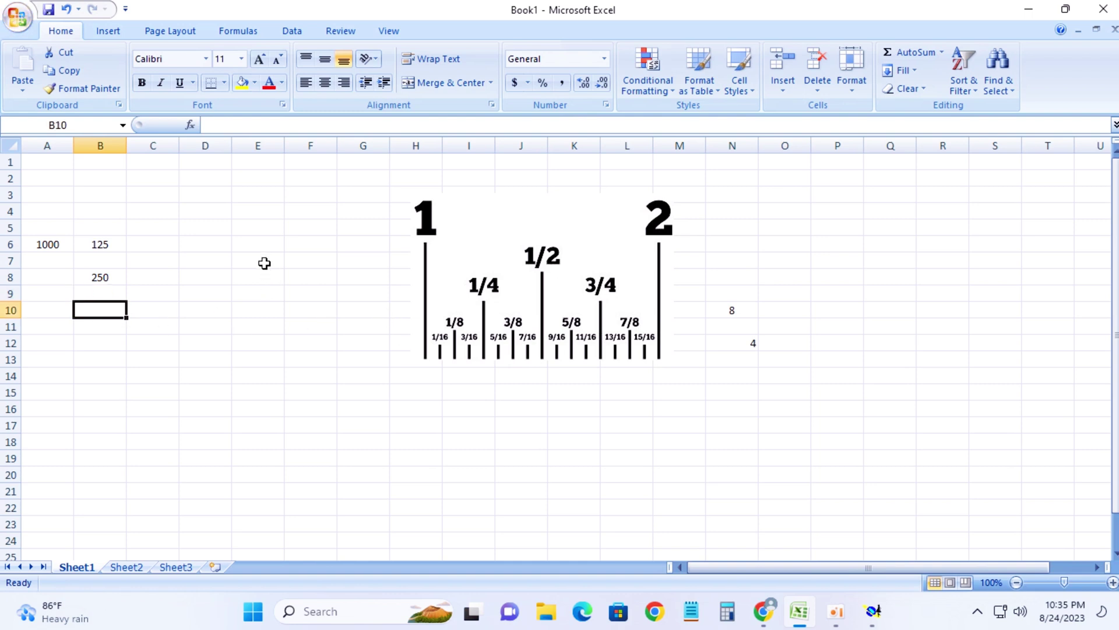
pyautogui.click(255, 230)
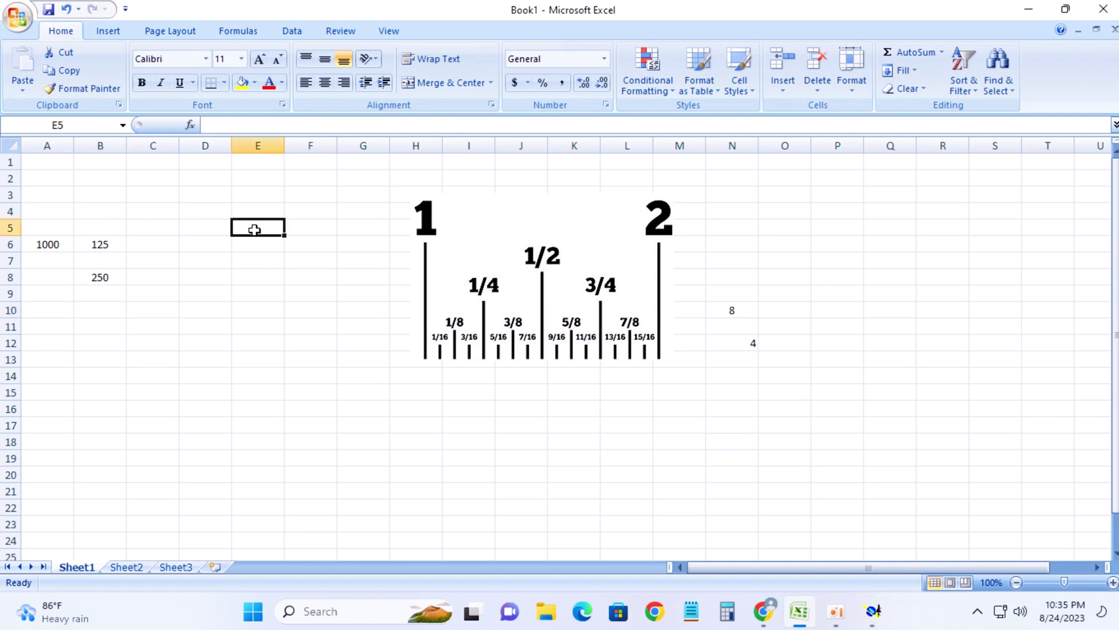
pyautogui.write('1')
pyautogui.click(259, 261)
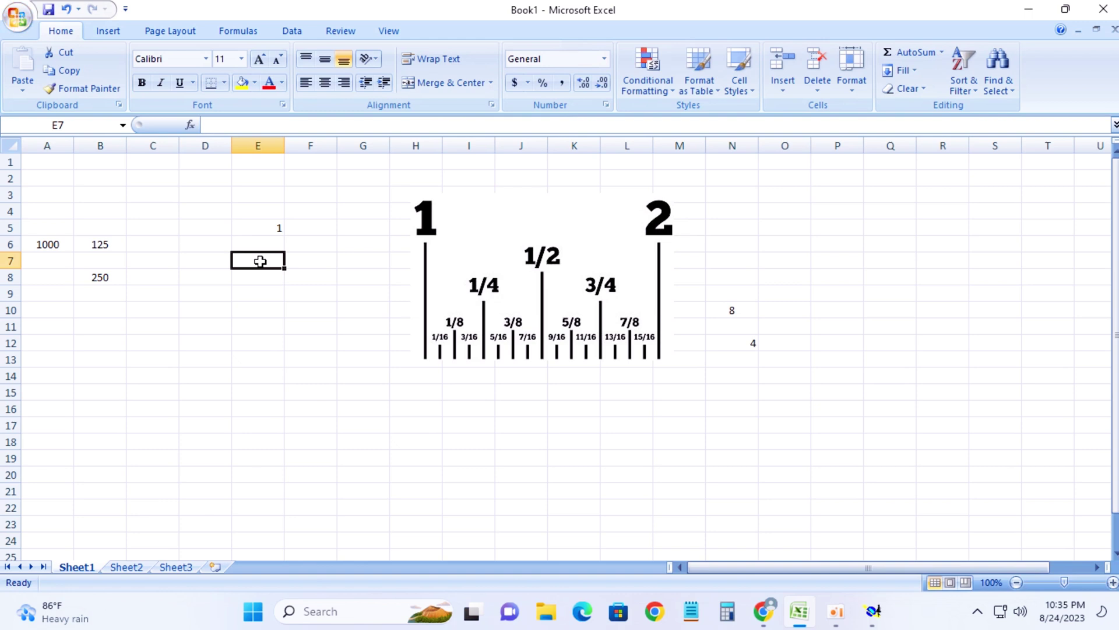
pyautogui.write('1')
pyautogui.click(277, 295)
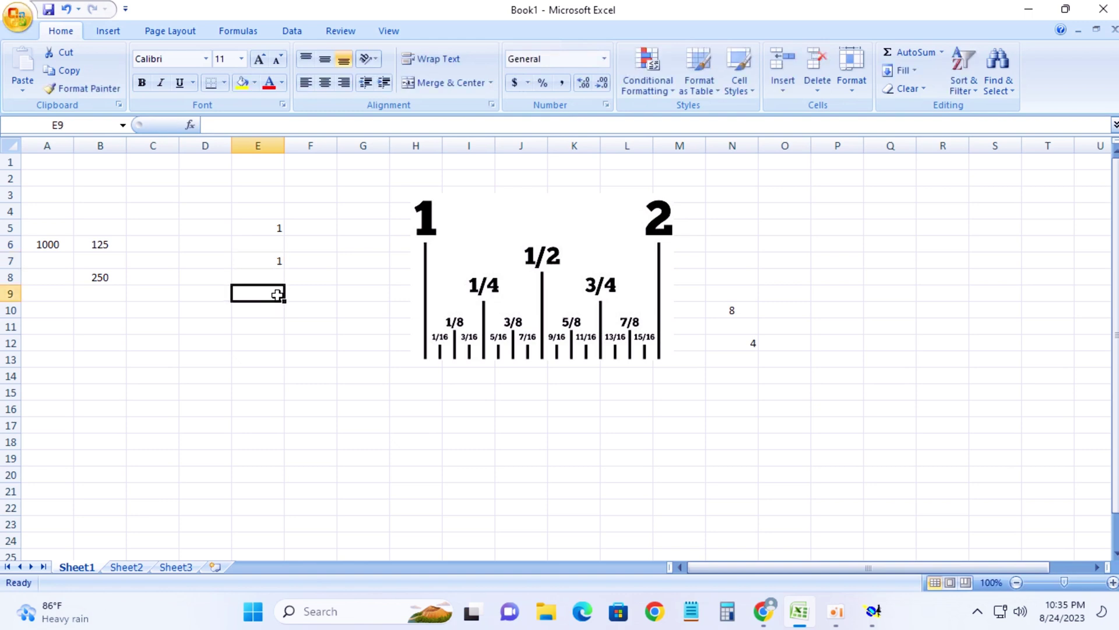
pyautogui.click(280, 260)
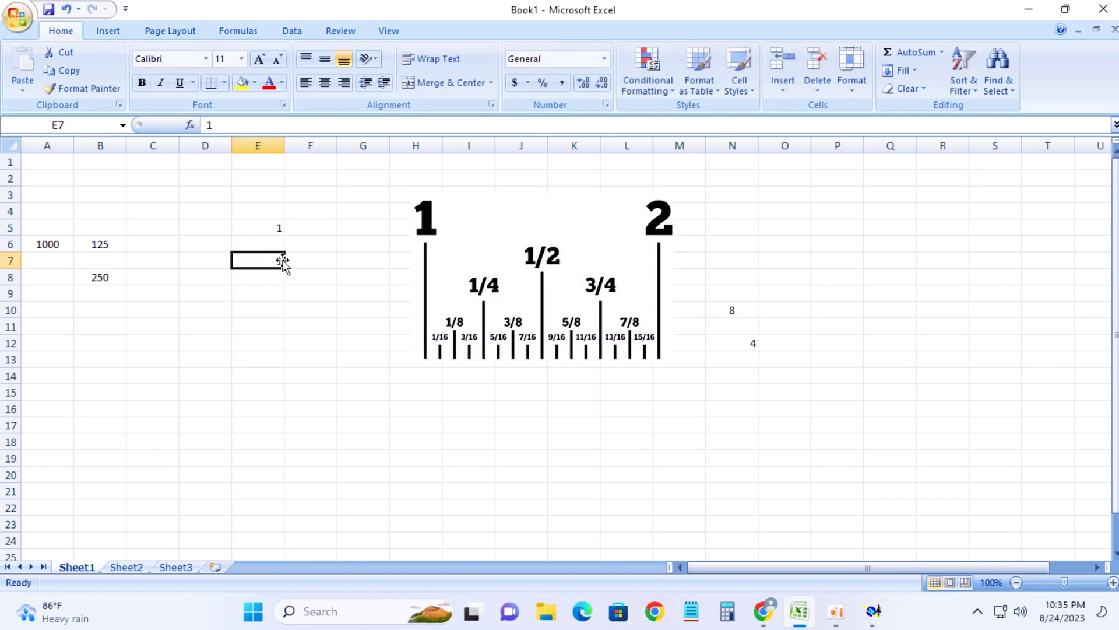
pyautogui.write('2')
pyautogui.click(274, 294)
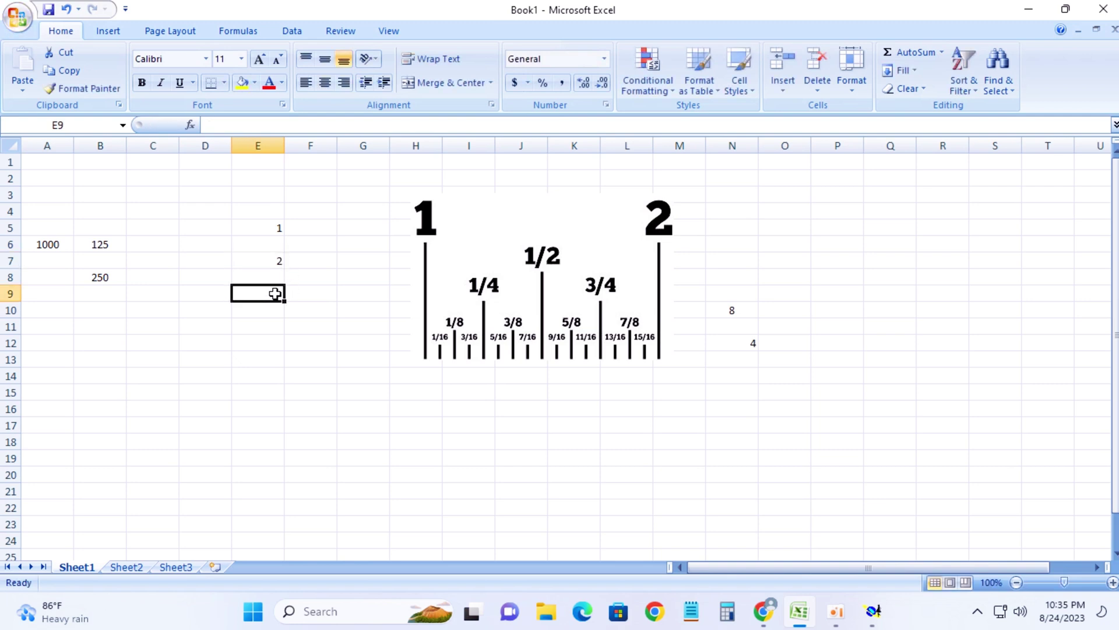
pyautogui.write('3')
pyautogui.click(262, 327)
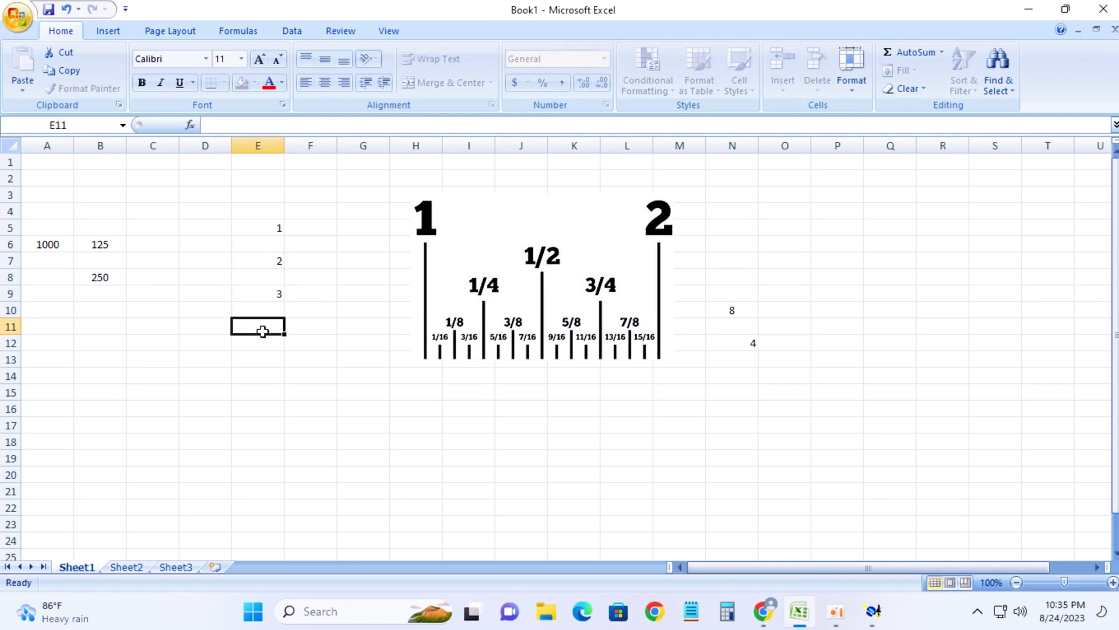
pyautogui.write('4')
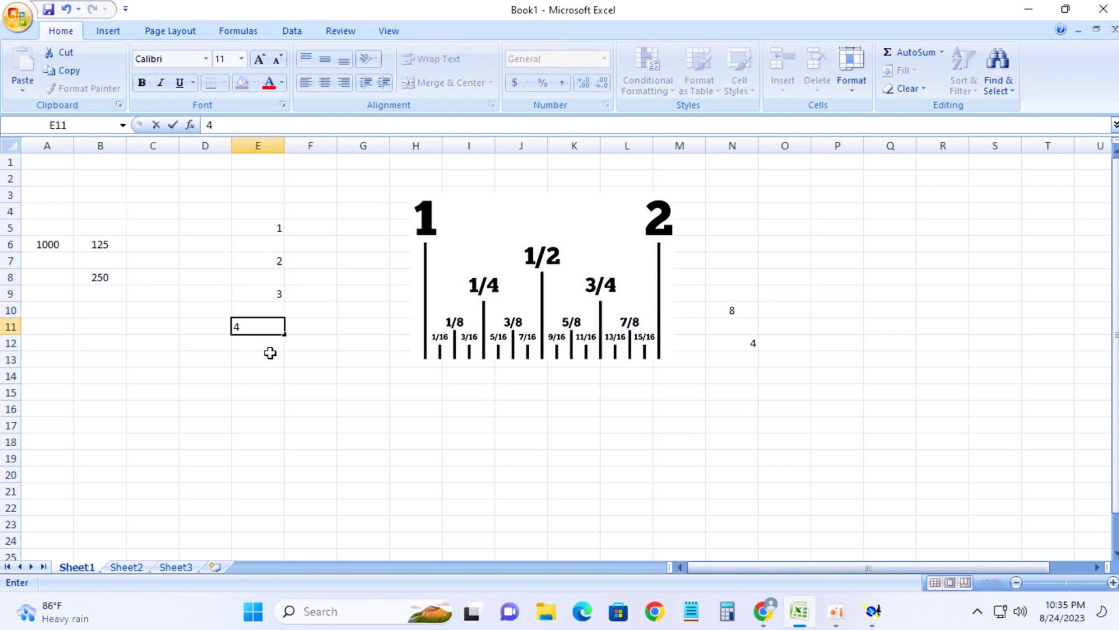
pyautogui.click(266, 361)
# Step: Enter 5 through 9 in cells E13, E15, E17, E19 and E21
pyautogui.write('5')
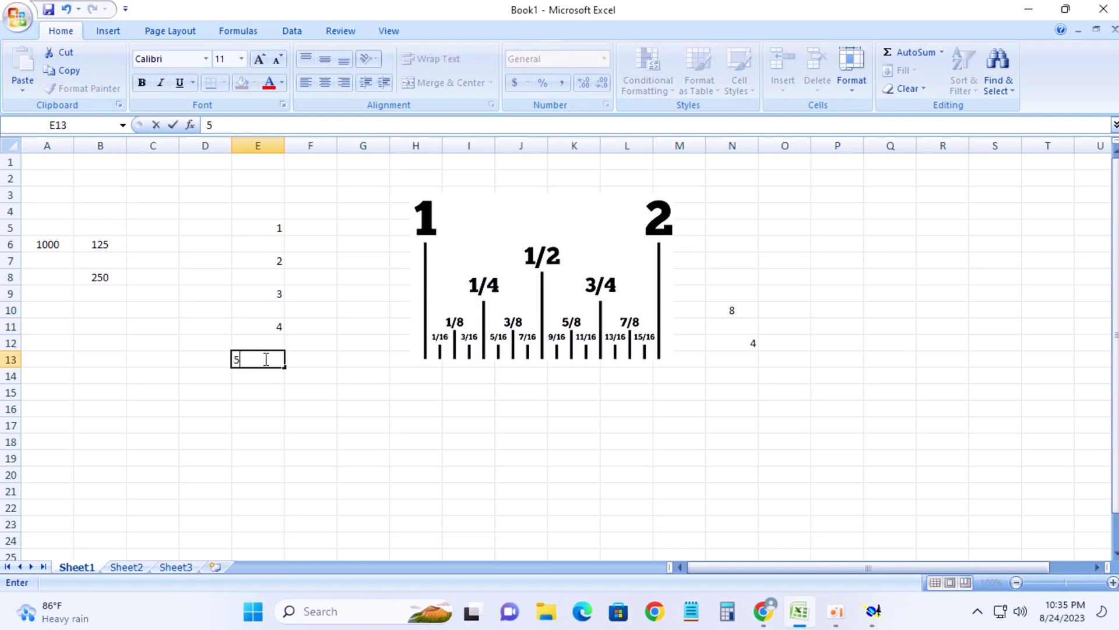
pyautogui.click(274, 402)
pyautogui.click(271, 389)
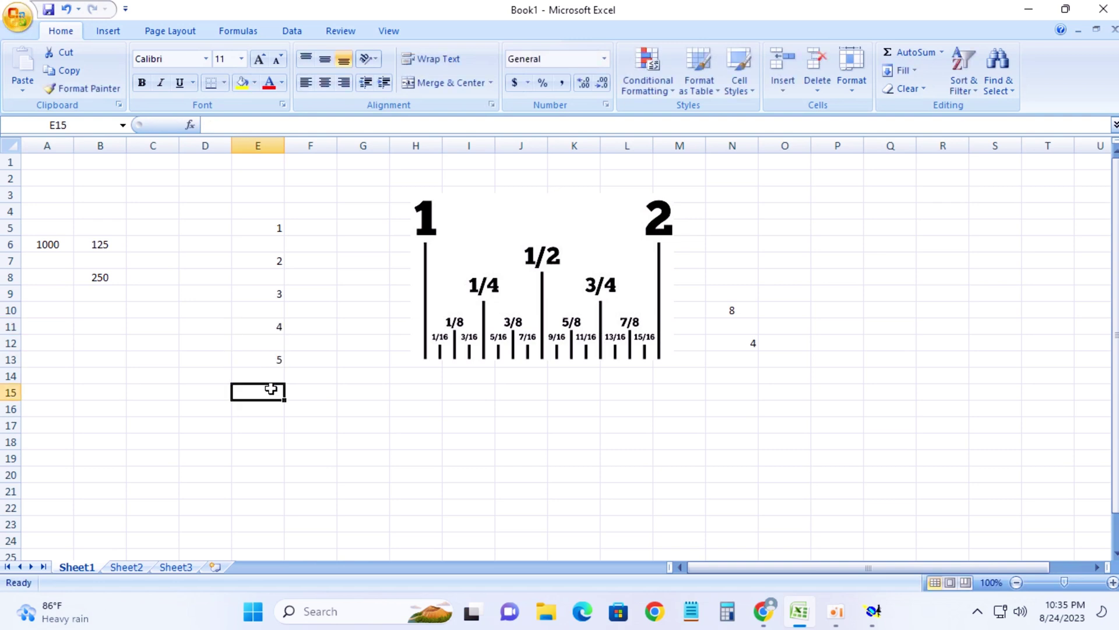
pyautogui.write('6')
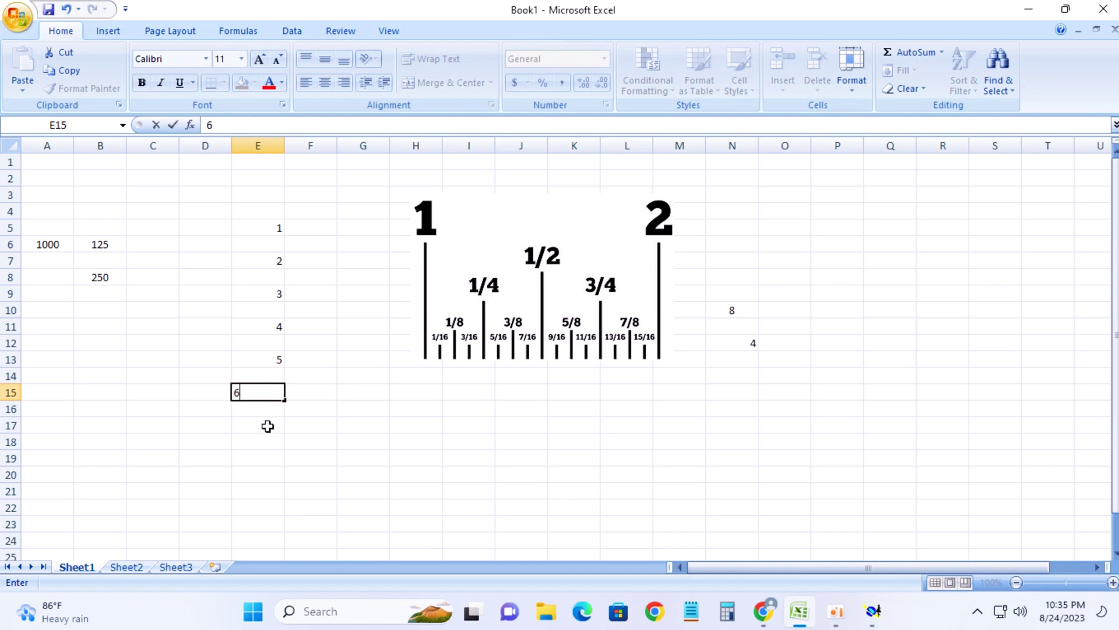
pyautogui.click(267, 426)
pyautogui.write('7')
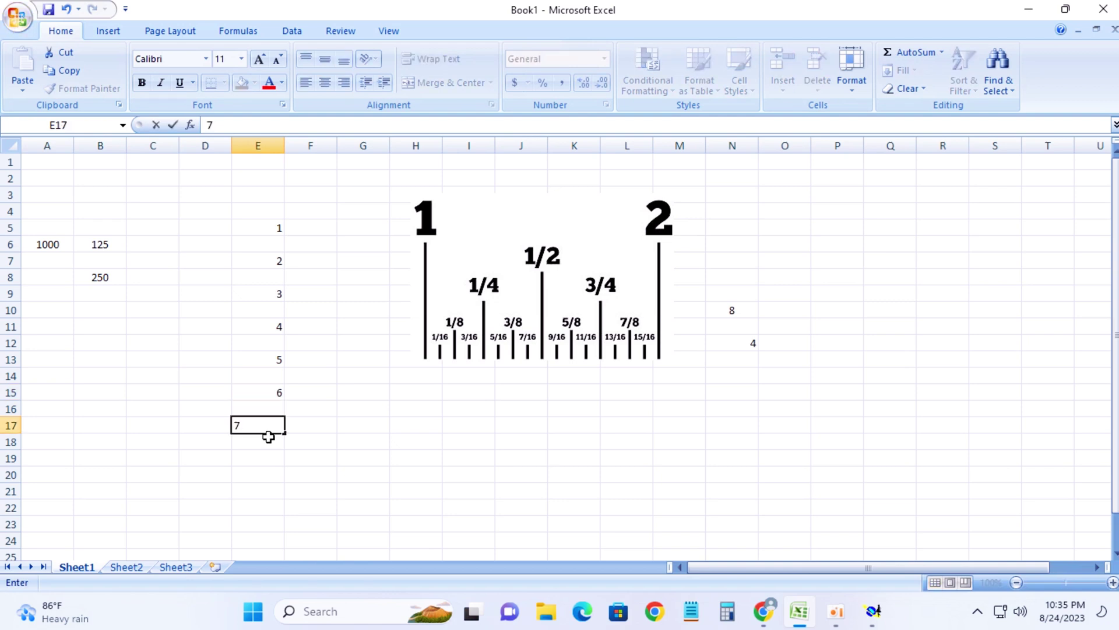
pyautogui.click(267, 459)
pyautogui.write('8')
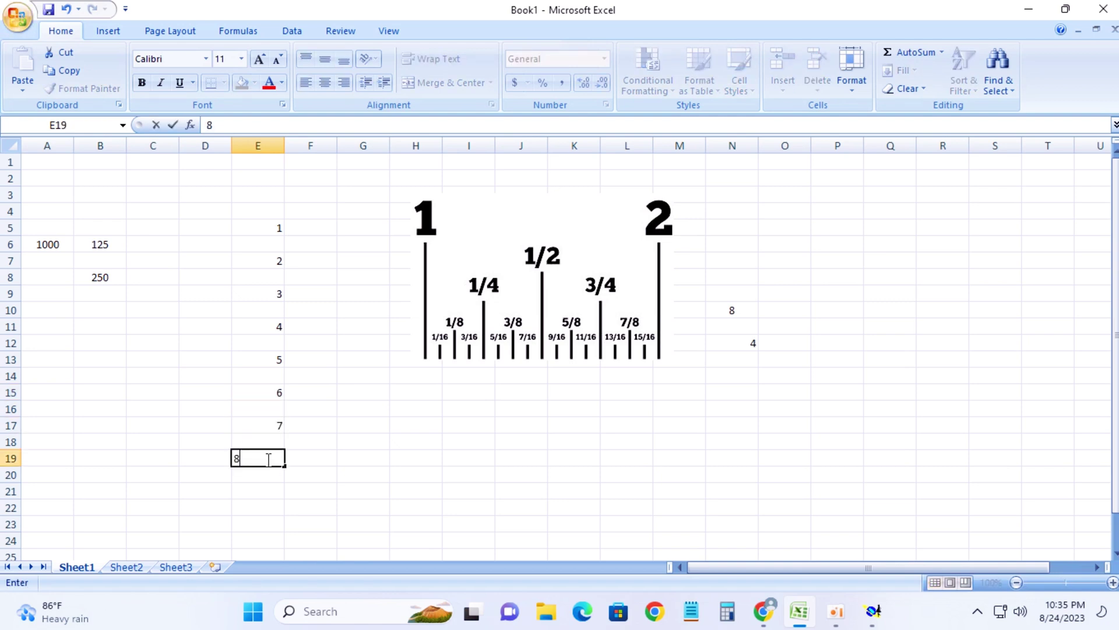
pyautogui.click(274, 492)
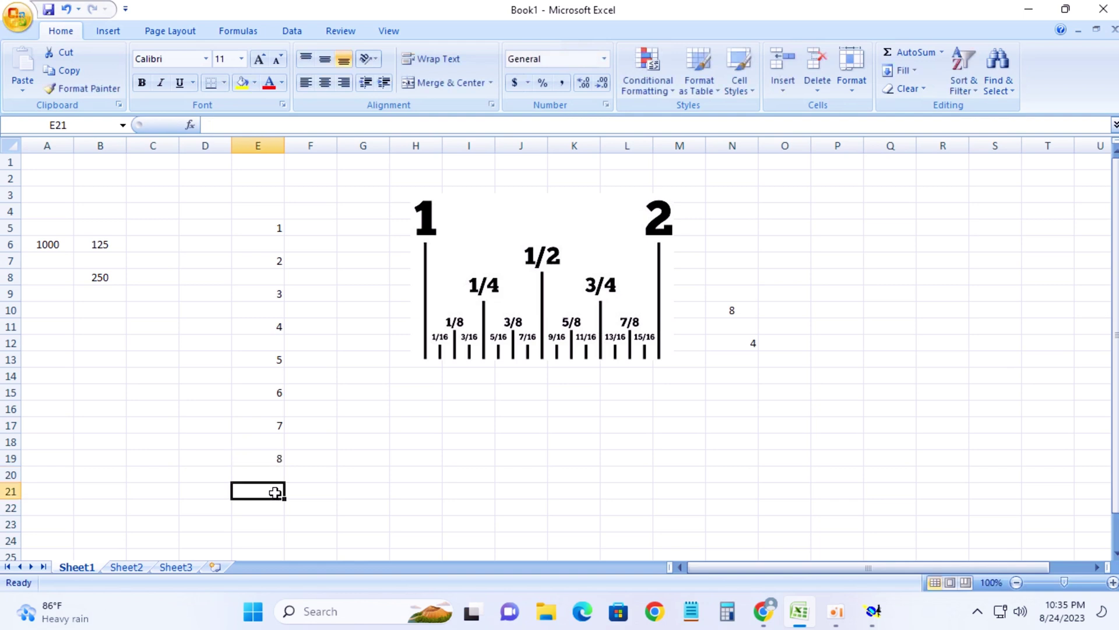
pyautogui.write('9')
pyautogui.click(269, 506)
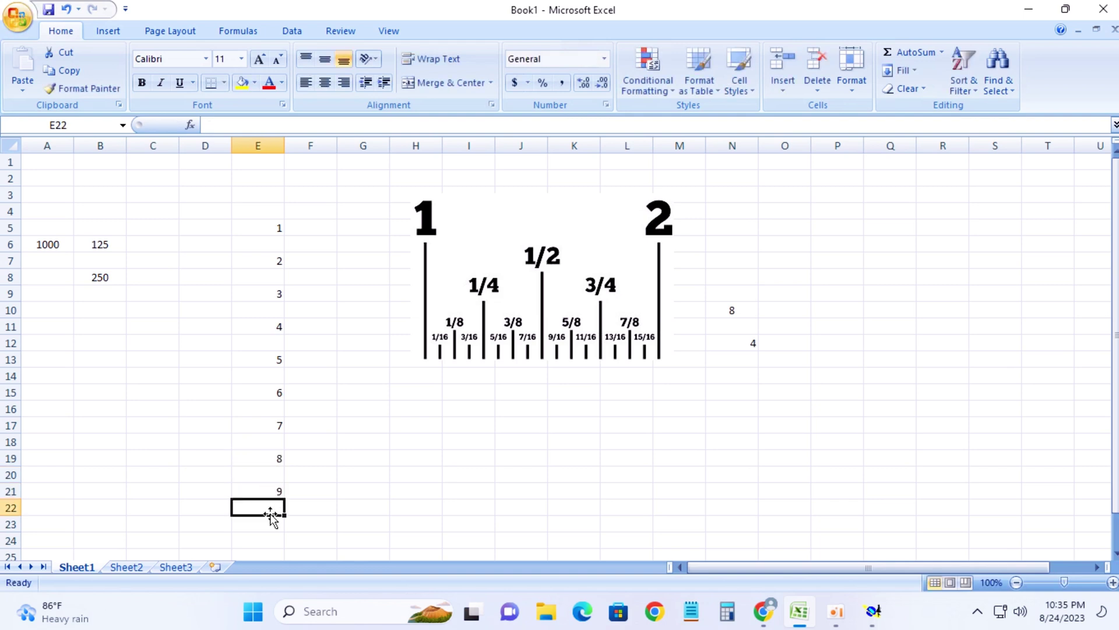
pyautogui.click(313, 455)
pyautogui.click(306, 240)
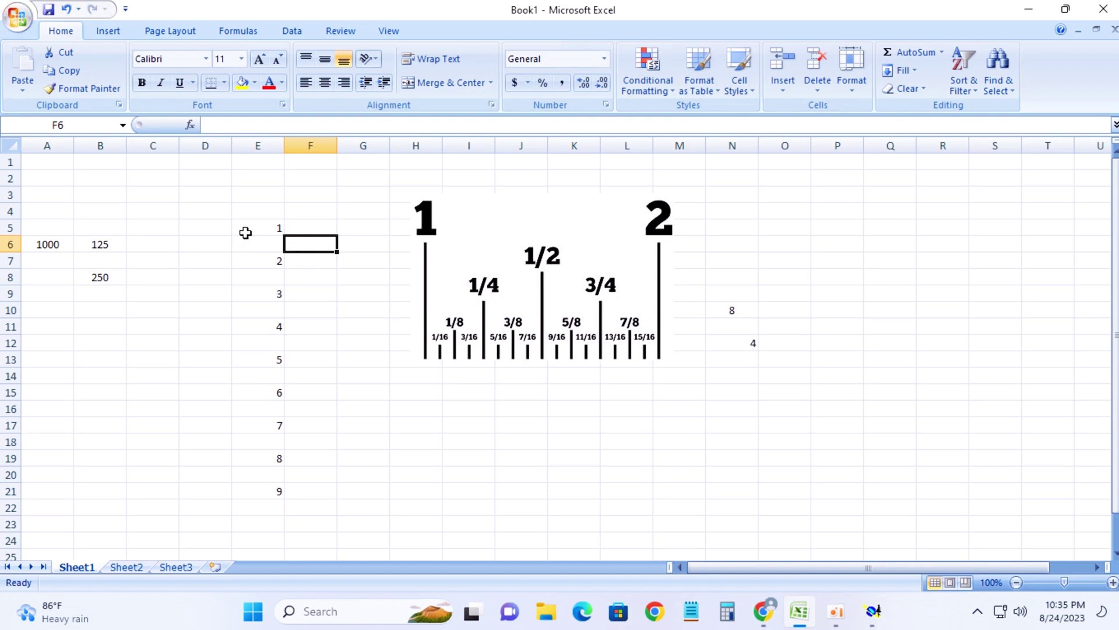
# Step: Merge and centre E5:E21 as a trial, then undo the merge
pyautogui.moveTo(245, 229)
pyautogui.mouseDown()
pyautogui.moveTo(278, 481)
pyautogui.moveTo(261, 493)
pyautogui.mouseUp()
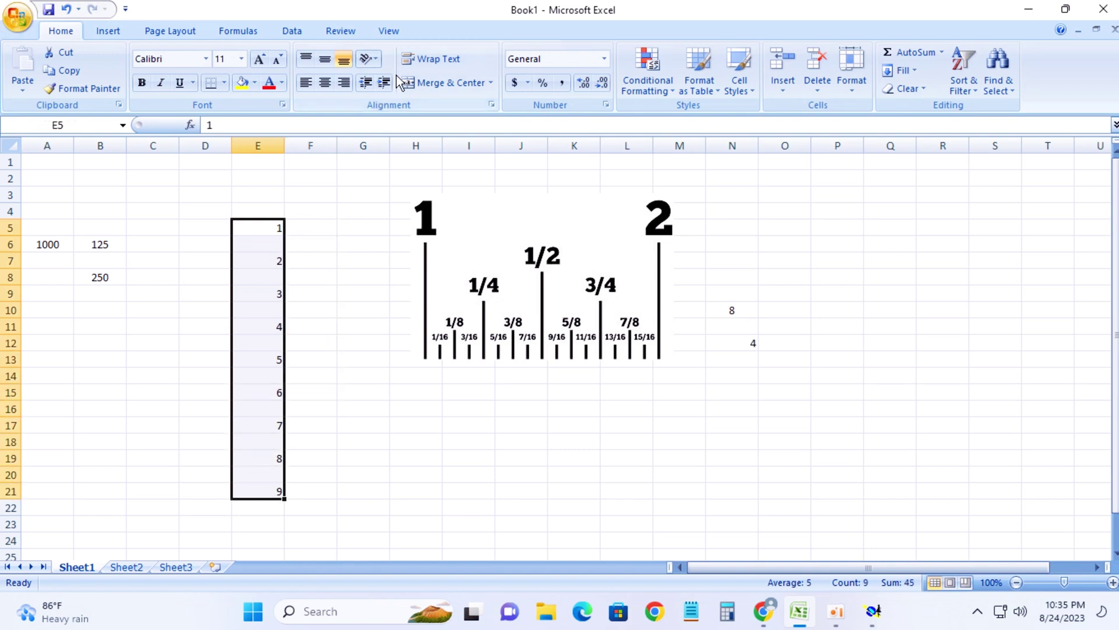
pyautogui.click(419, 82)
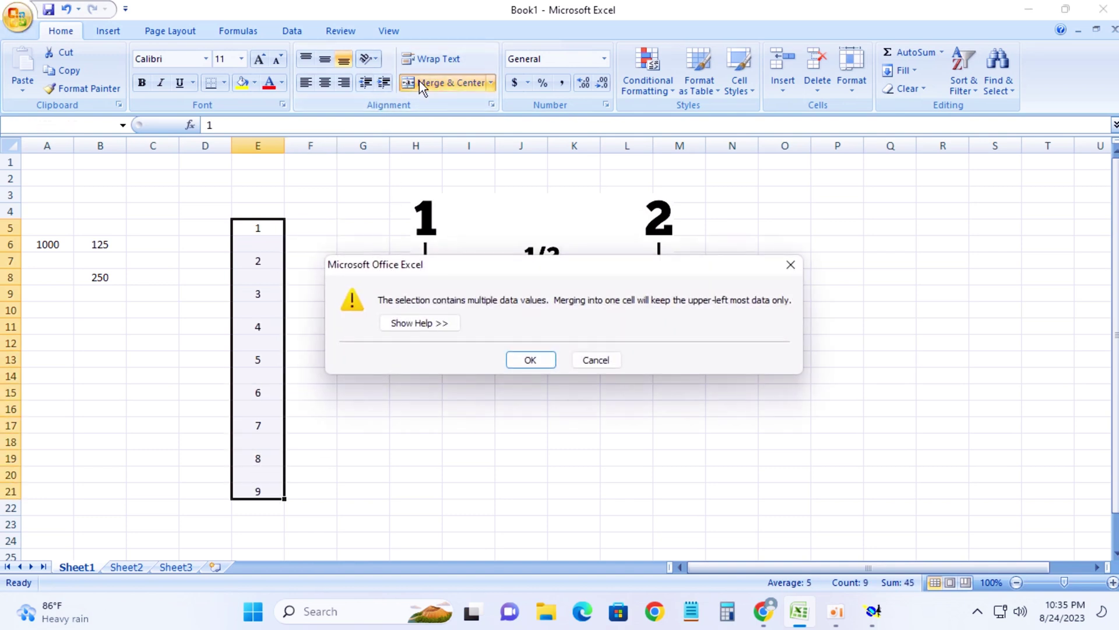
pyautogui.click(529, 358)
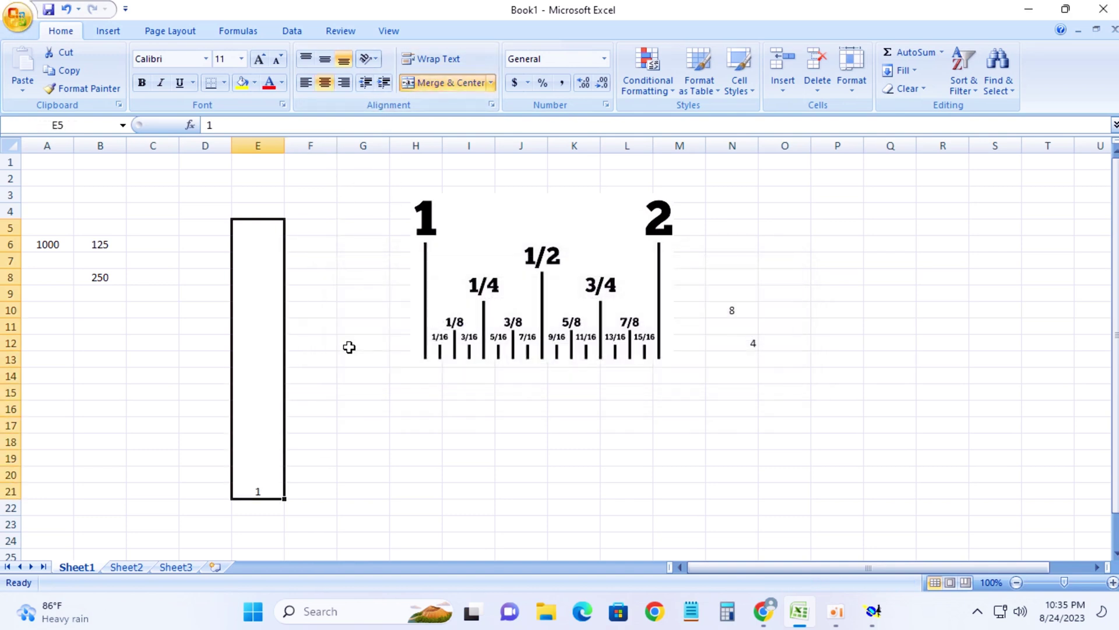
pyautogui.hotkey('ctrl', 'z')
pyautogui.click(347, 400)
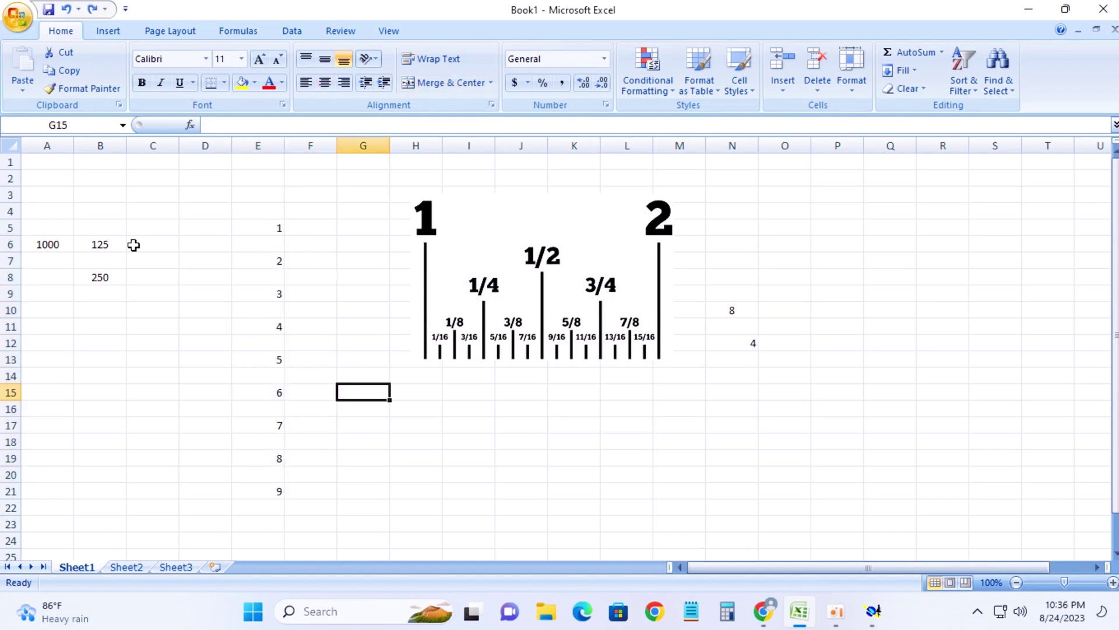
# Step: Check the B6 formula and begin a new formula with = in C6
pyautogui.click(114, 248)
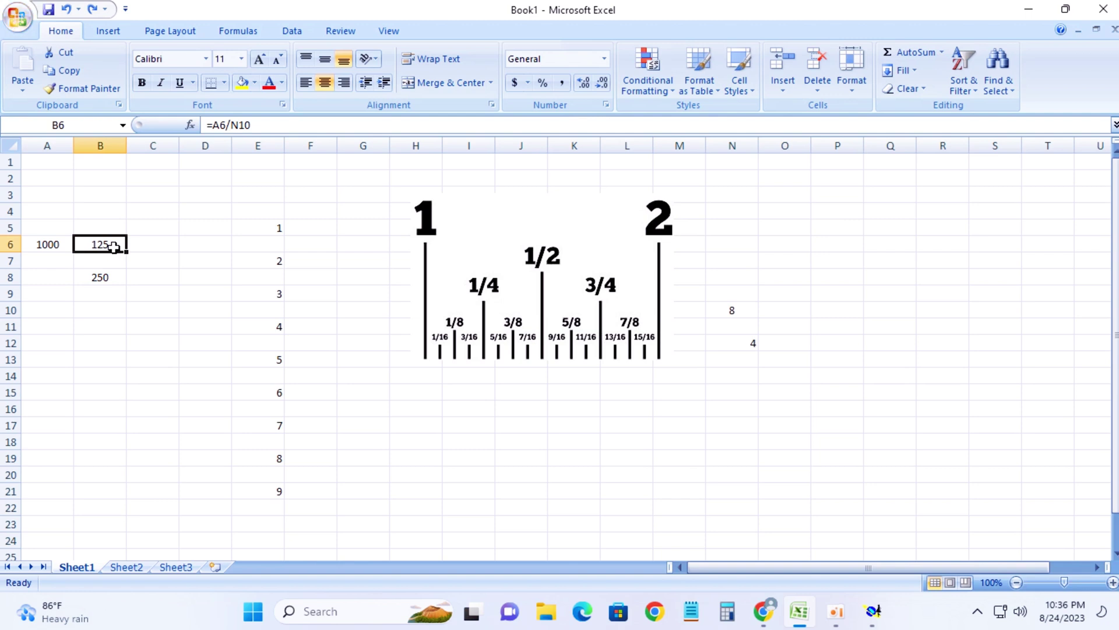
pyautogui.click(168, 245)
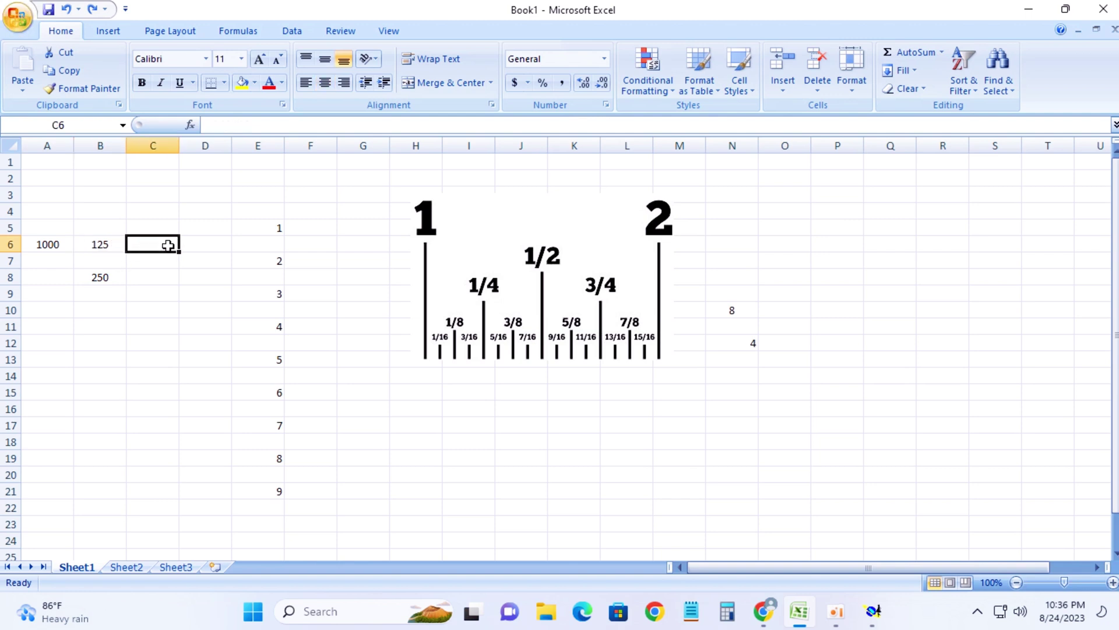
pyautogui.write('=')
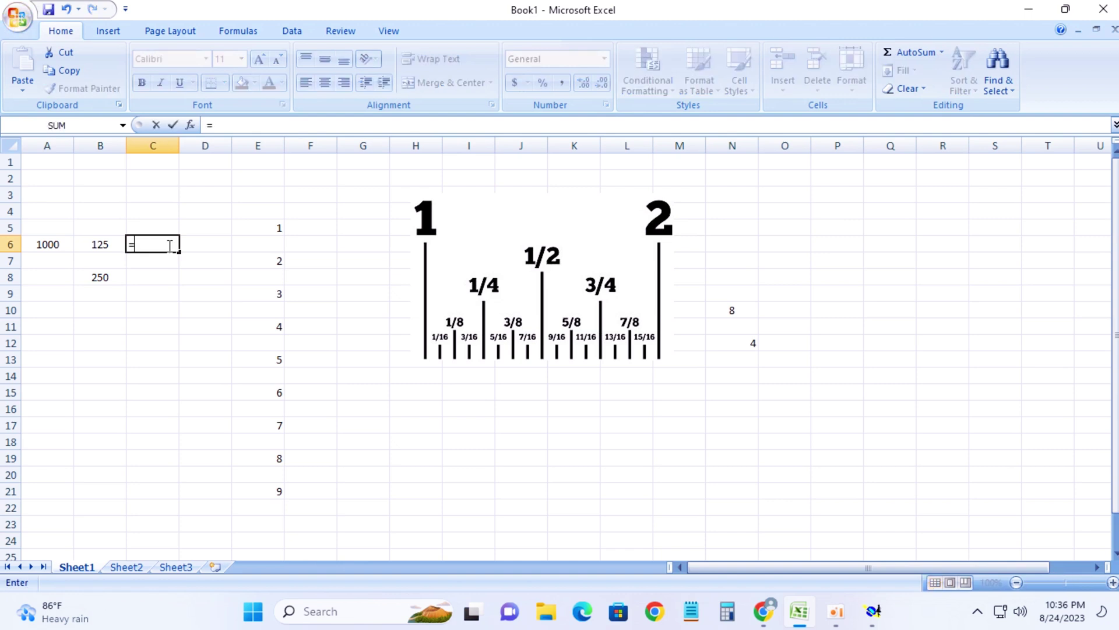
# Step: Multiply the 125 in B6 by the 3 in E9 so C6 shows 375, centred
pyautogui.click(103, 246)
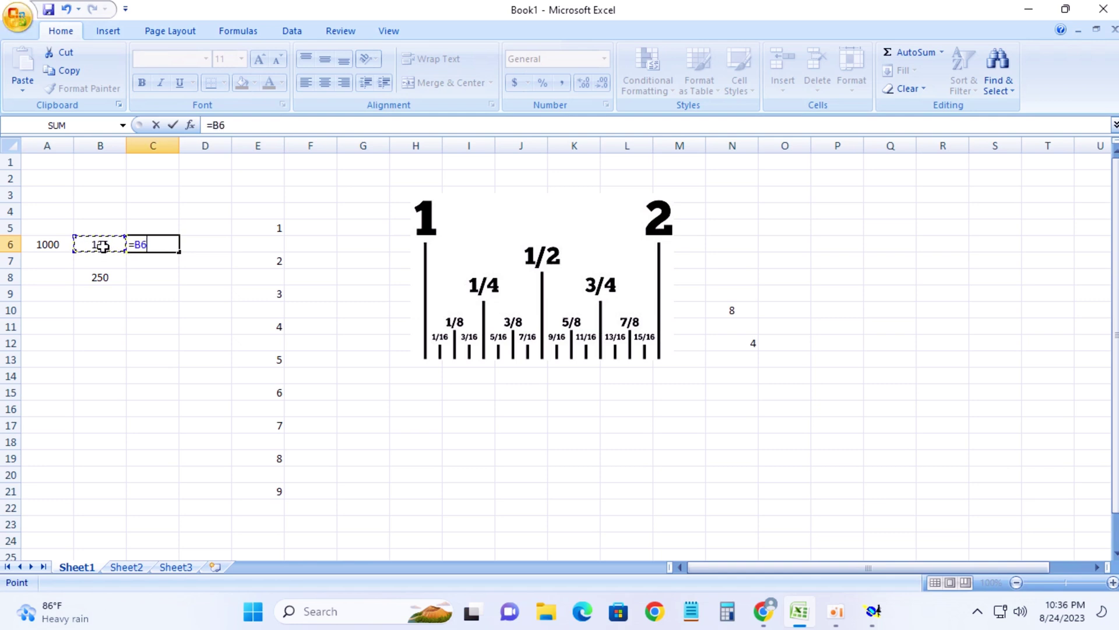
pyautogui.write('*')
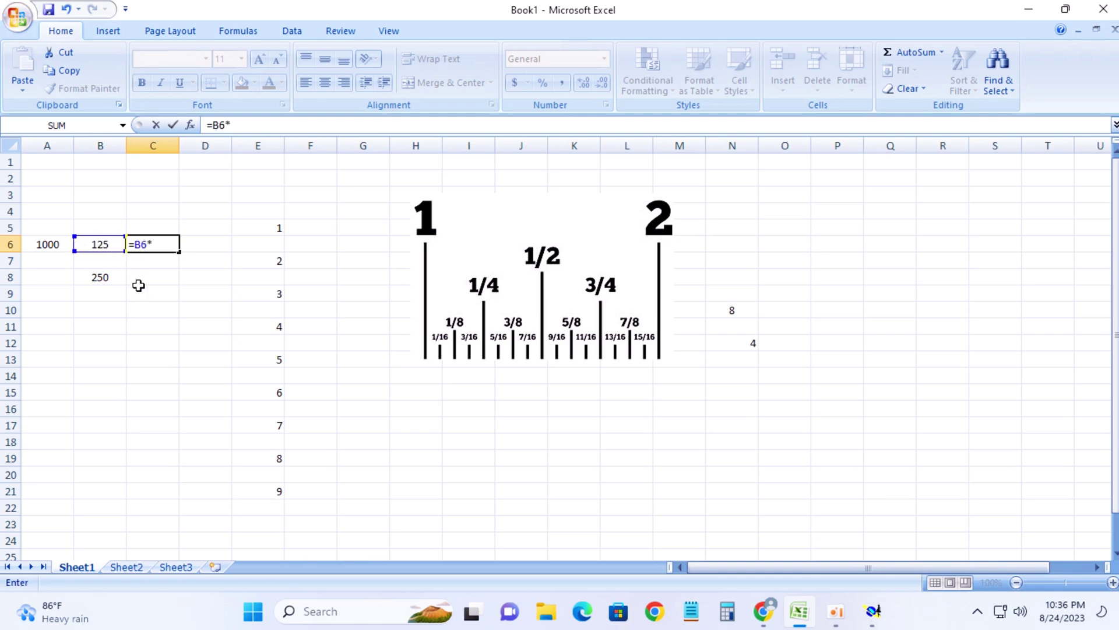
pyautogui.click(269, 297)
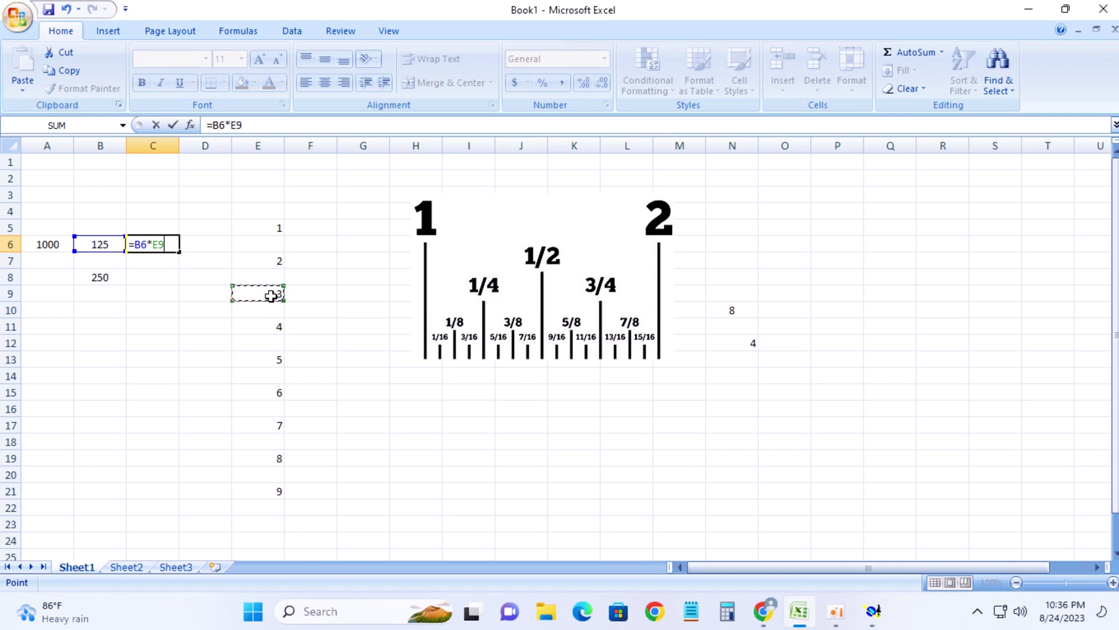
pyautogui.press('Return')
pyautogui.click(174, 246)
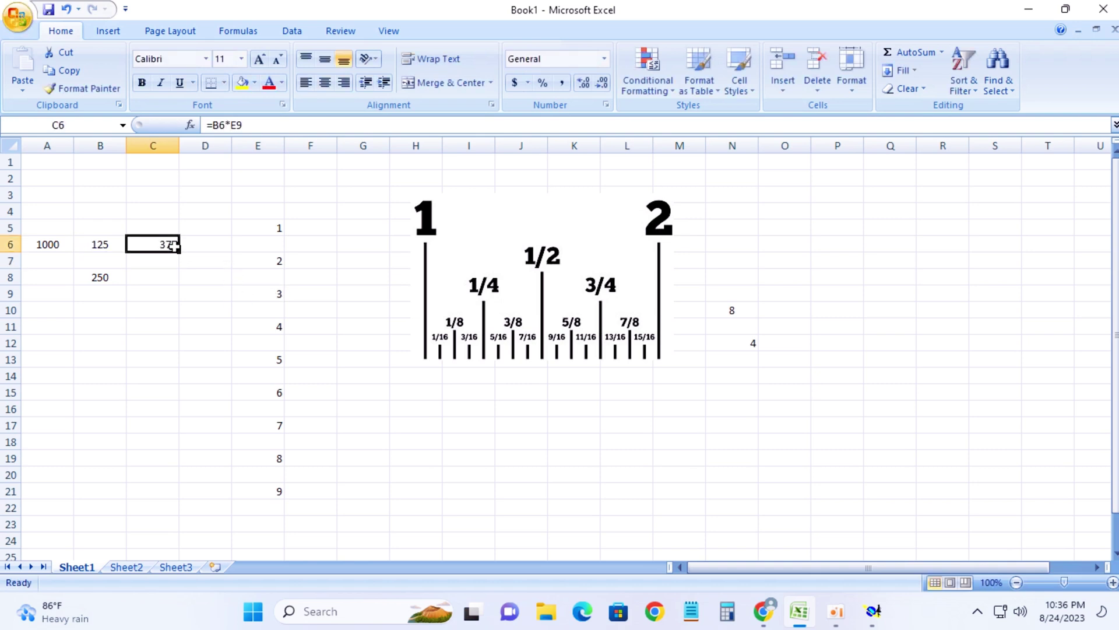
pyautogui.click(416, 82)
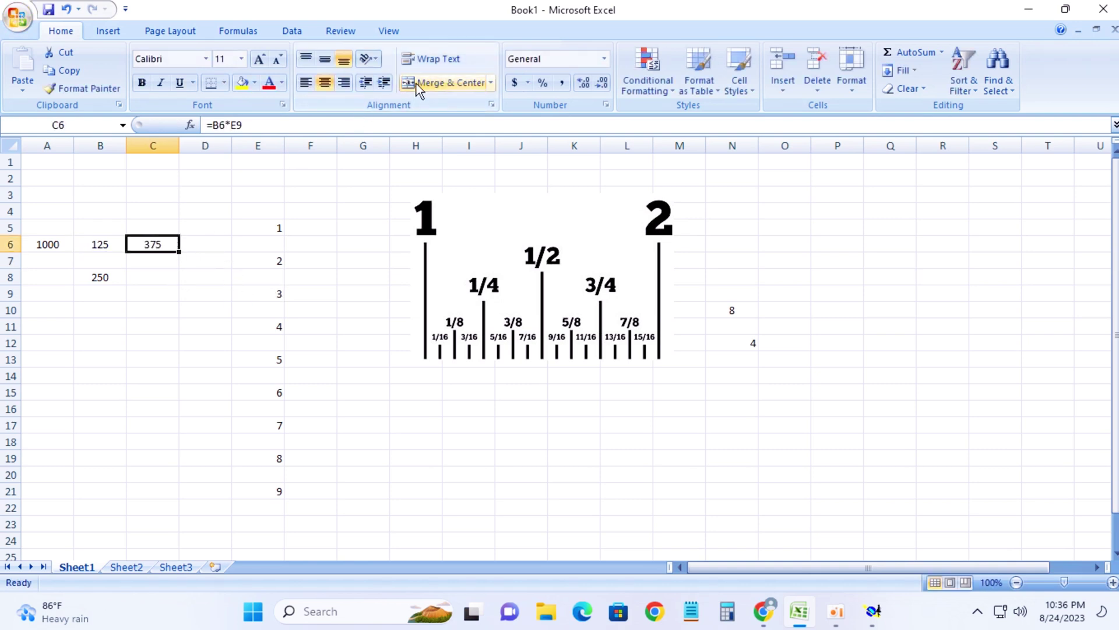
# Step: Clear C6 and re-enter =B6*E9 so it shows 375 again
pyautogui.doubleClick(164, 245)
pyautogui.press('BackSpace')
pyautogui.press('BackSpace')
pyautogui.press('BackSpace')
pyautogui.press('Return')
pyautogui.click(152, 247)
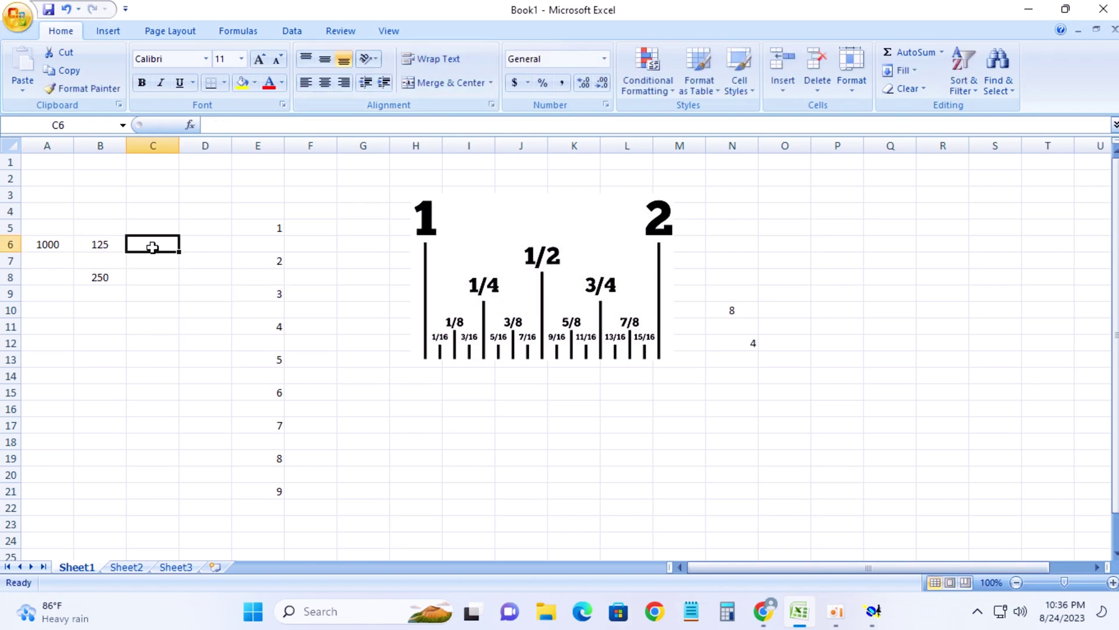
pyautogui.write('=')
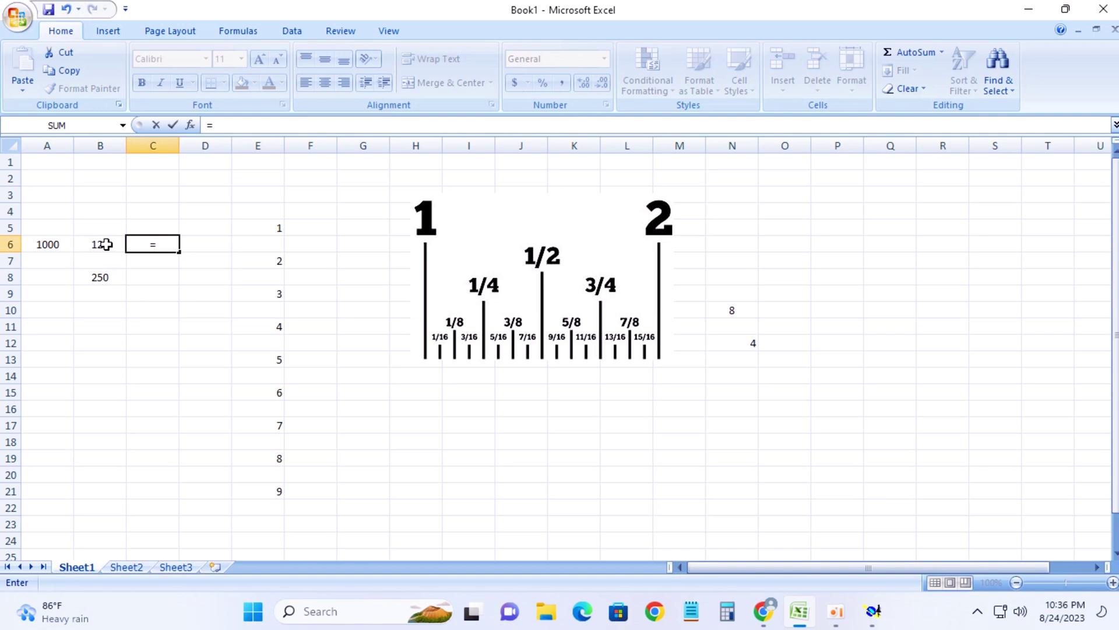
pyautogui.click(104, 244)
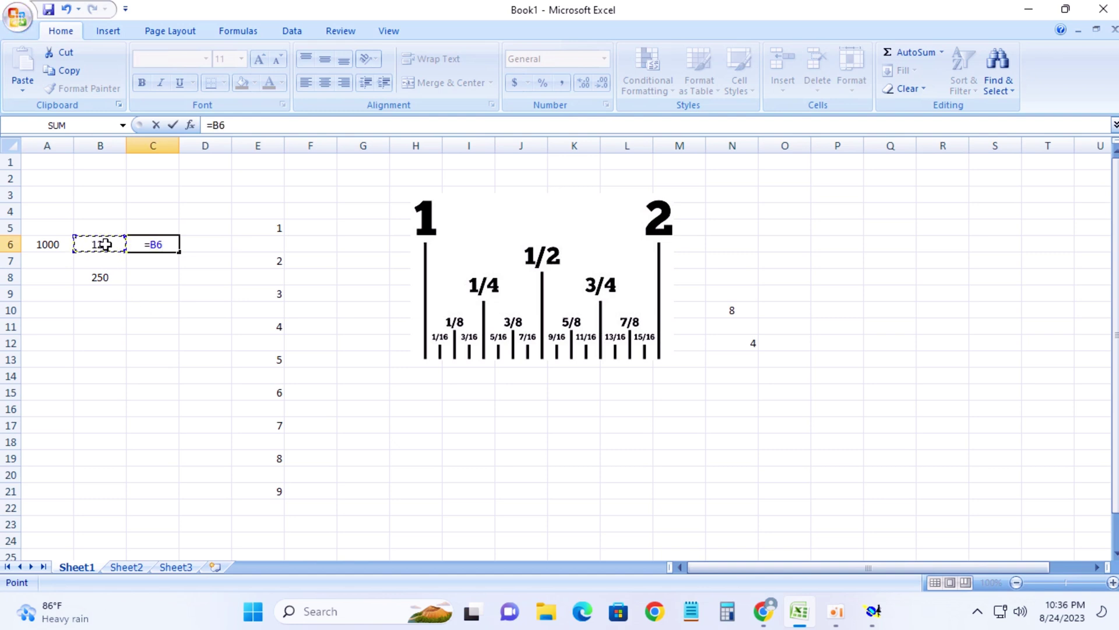
pyautogui.write('*')
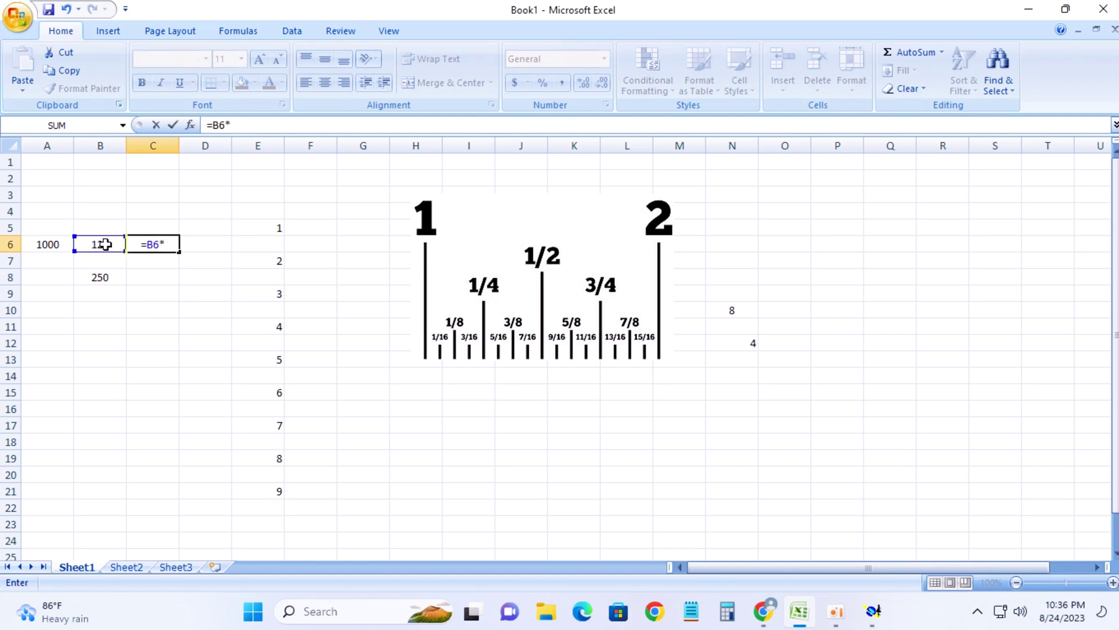
pyautogui.click(279, 293)
pyautogui.press('Return')
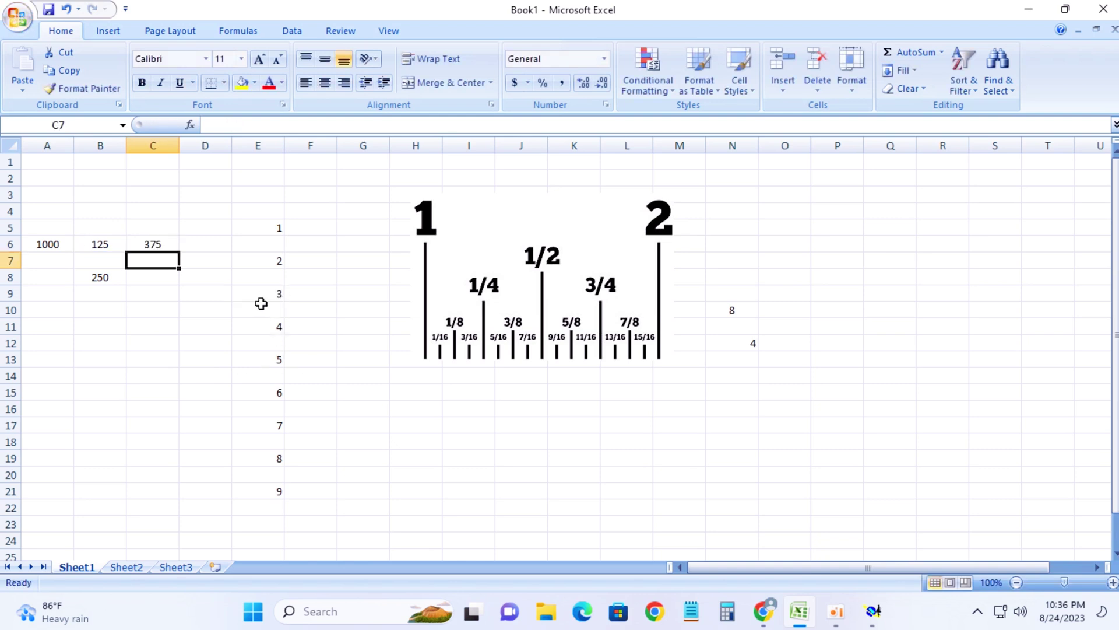
pyautogui.click(153, 243)
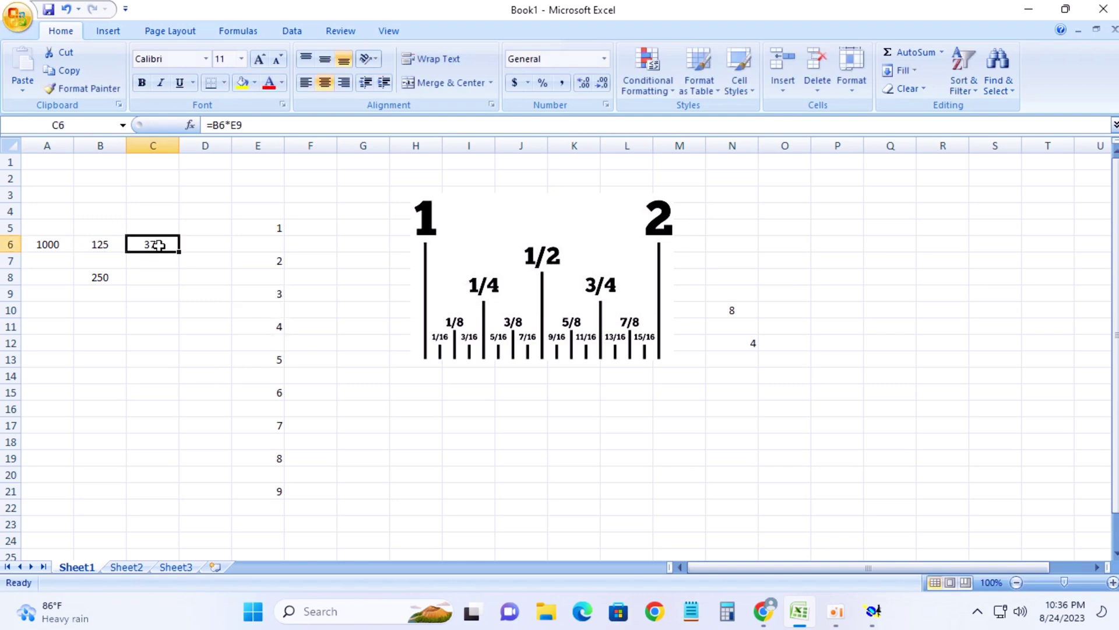
# Step: Enter =B6*E13 in C8 to get 625 and centre the result
pyautogui.click(161, 279)
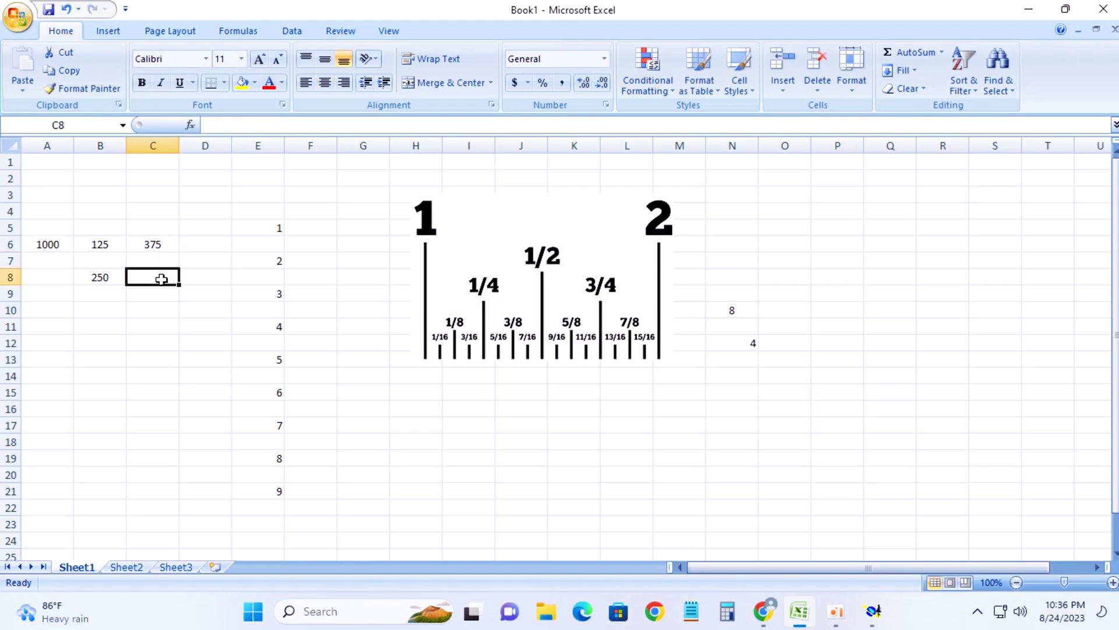
pyautogui.write('=')
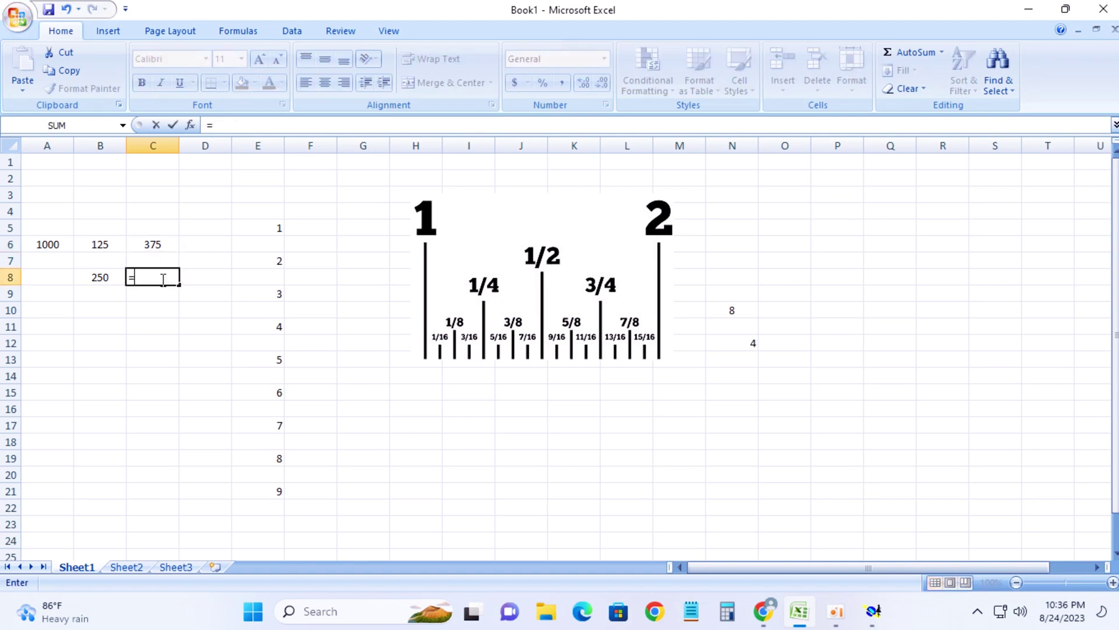
pyautogui.click(111, 245)
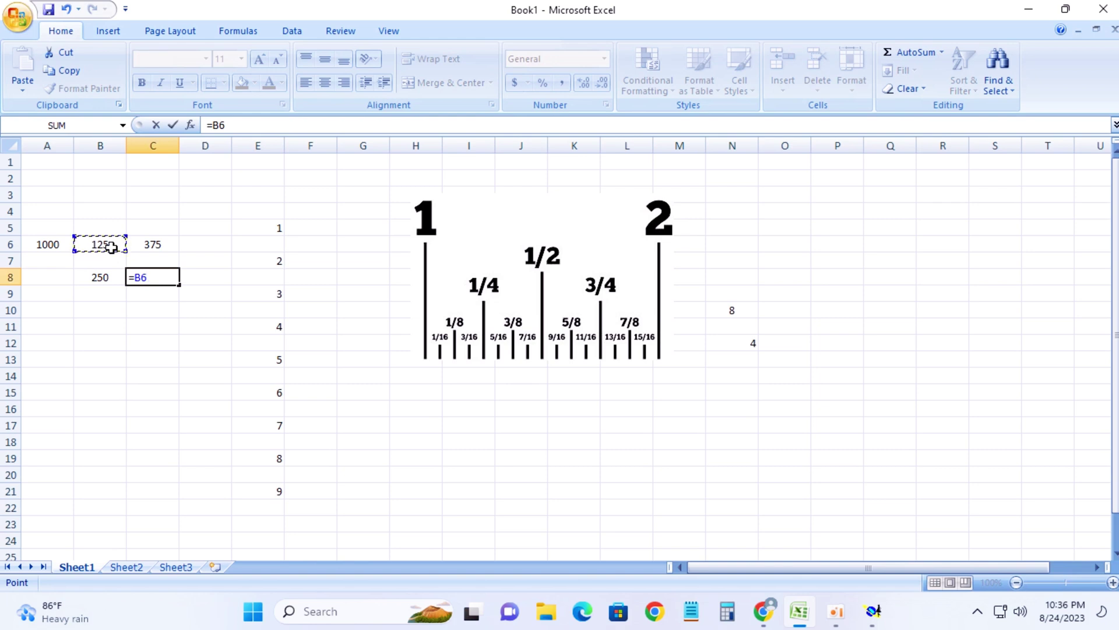
pyautogui.write('*')
pyautogui.click(259, 359)
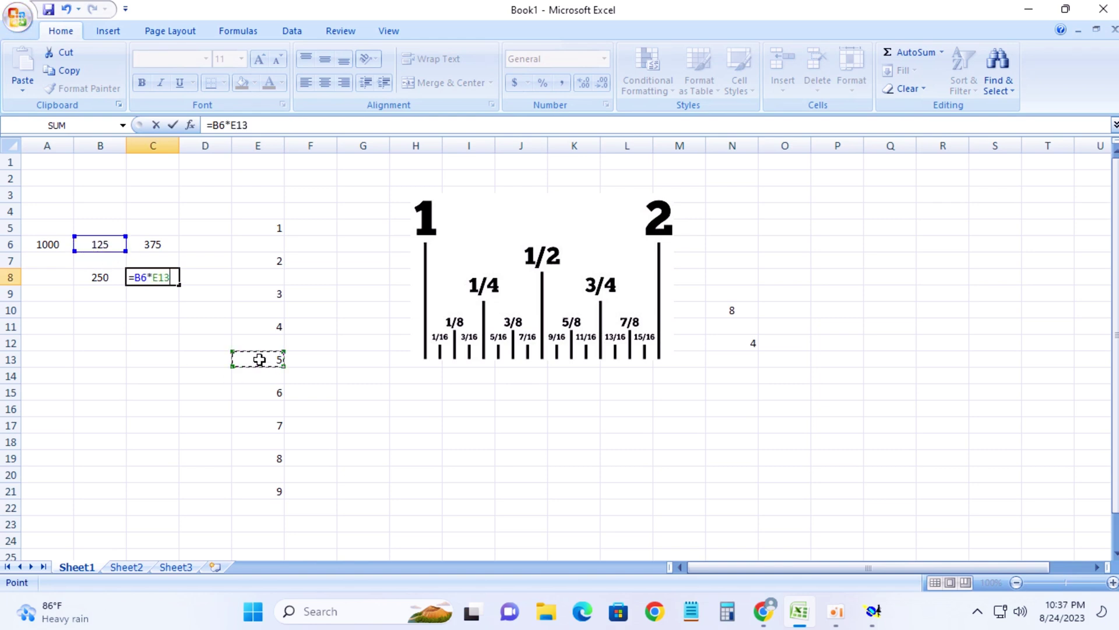
pyautogui.press('Return')
pyautogui.click(140, 276)
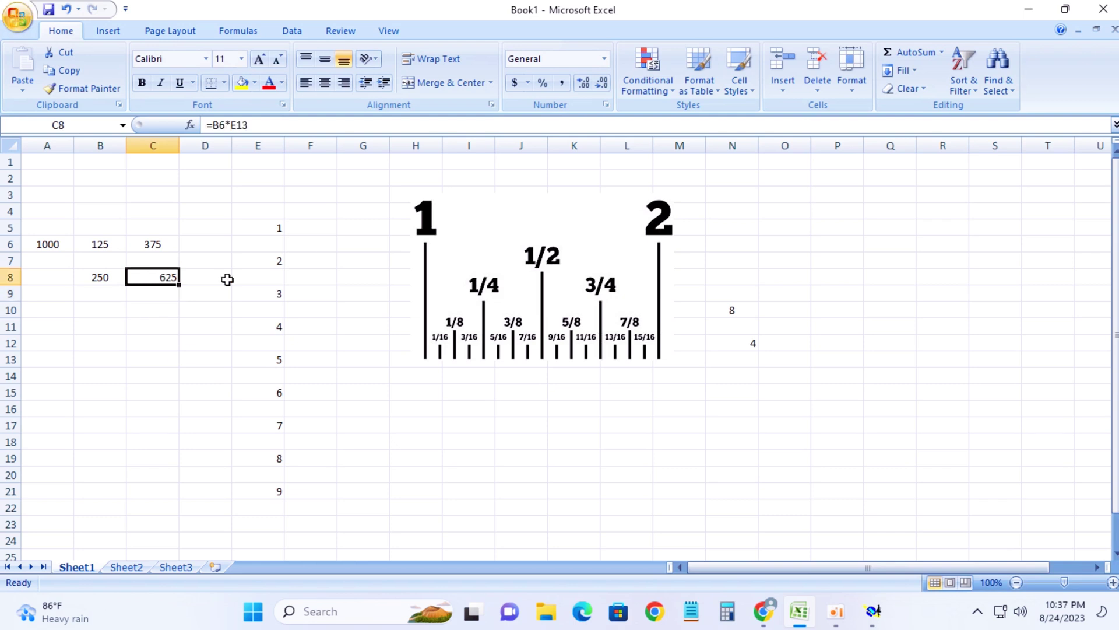
pyautogui.click(436, 82)
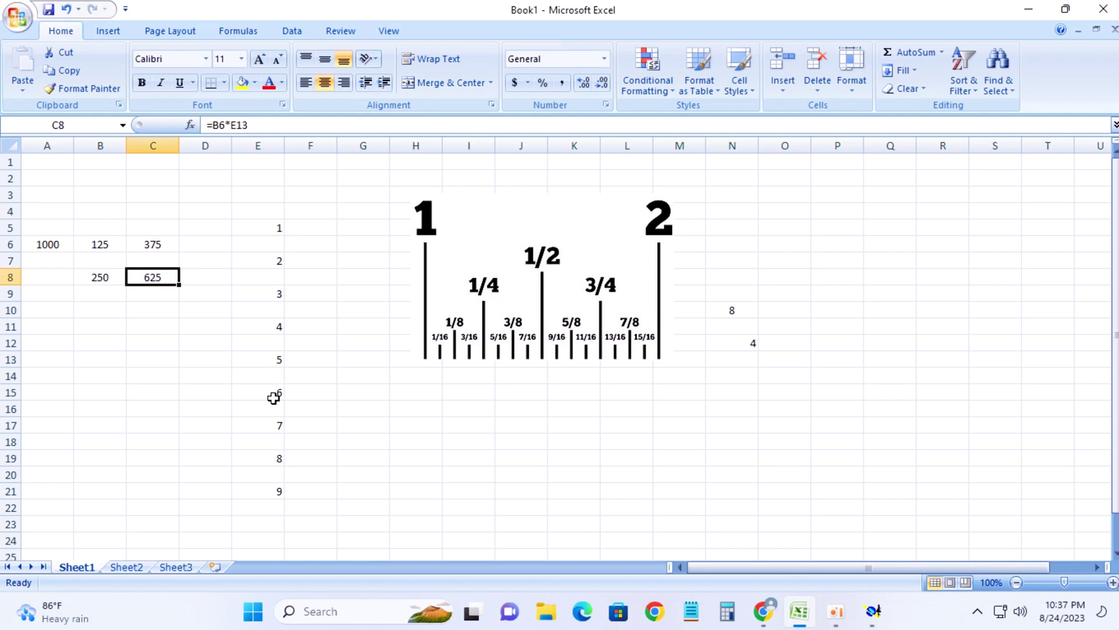
# Step: Inspect the column E multipliers, the ruler picture and the division formulas in B6 and B8
pyautogui.click(280, 425)
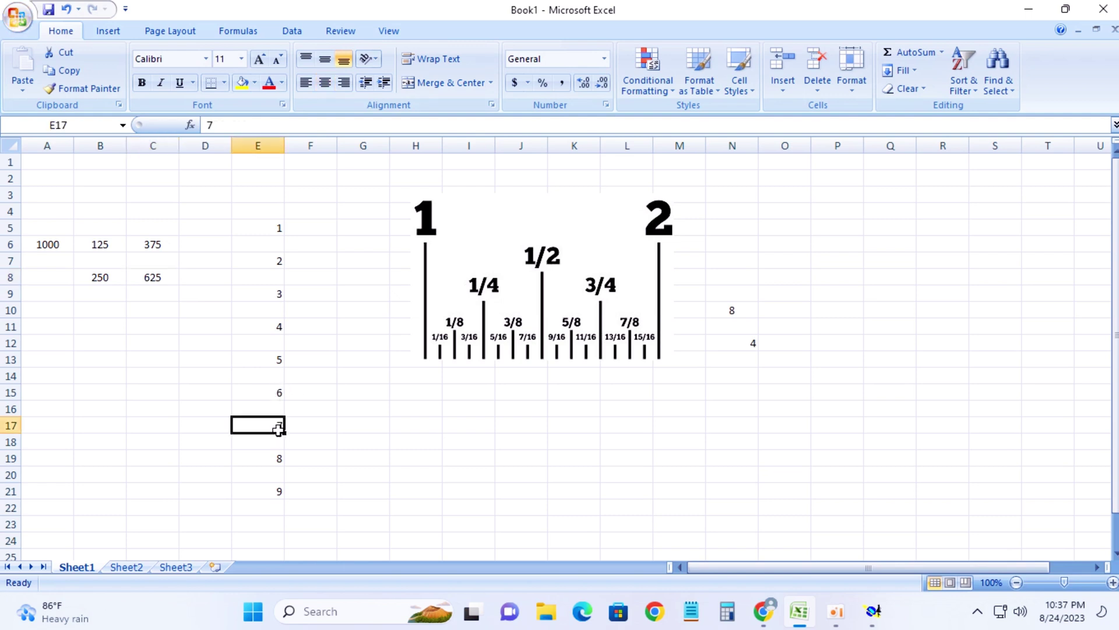
pyautogui.click(276, 393)
pyautogui.click(280, 342)
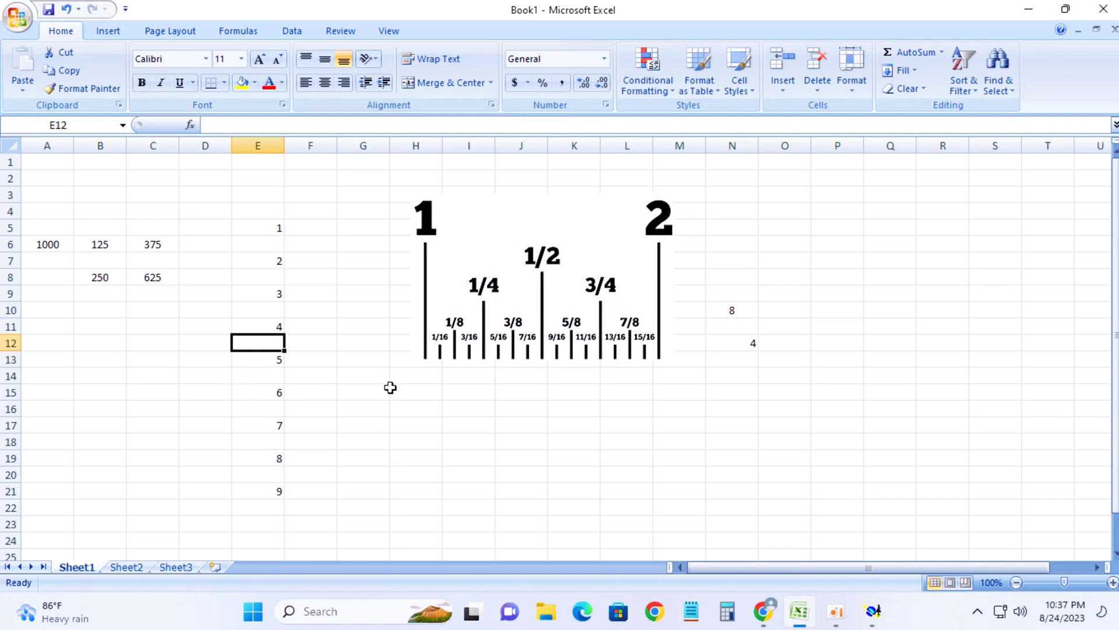
pyautogui.click(575, 350)
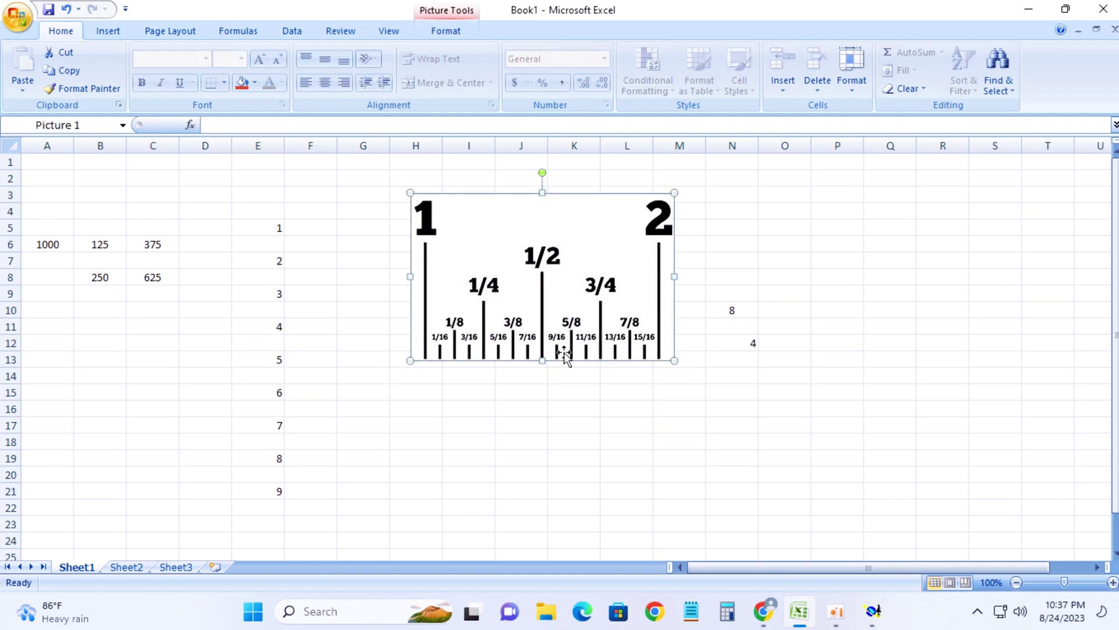
pyautogui.click(93, 458)
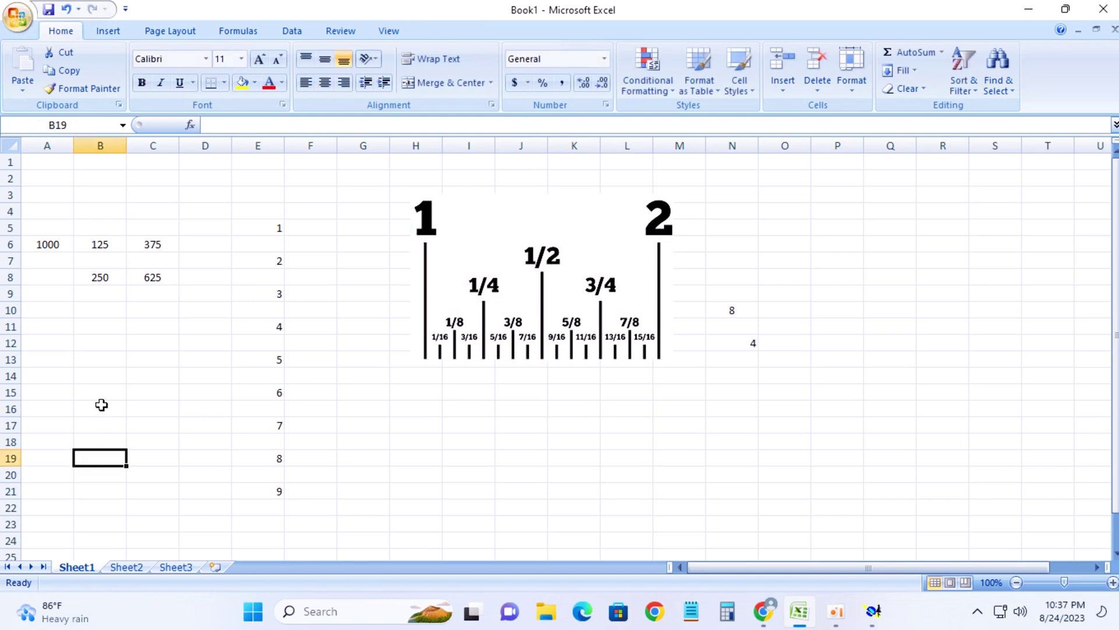
pyautogui.click(155, 344)
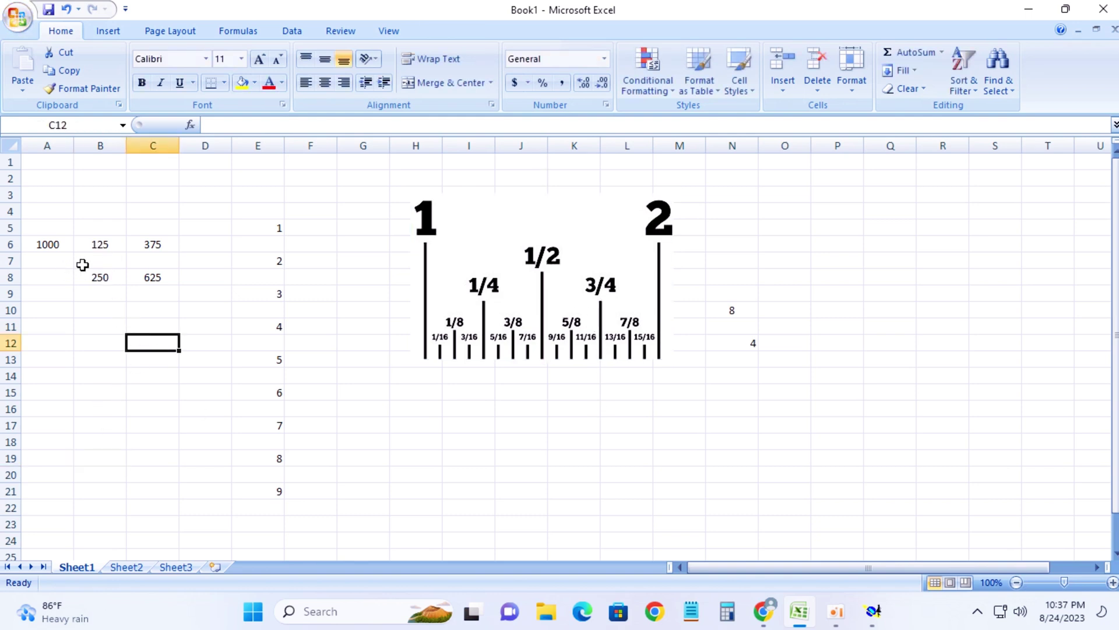
pyautogui.click(106, 241)
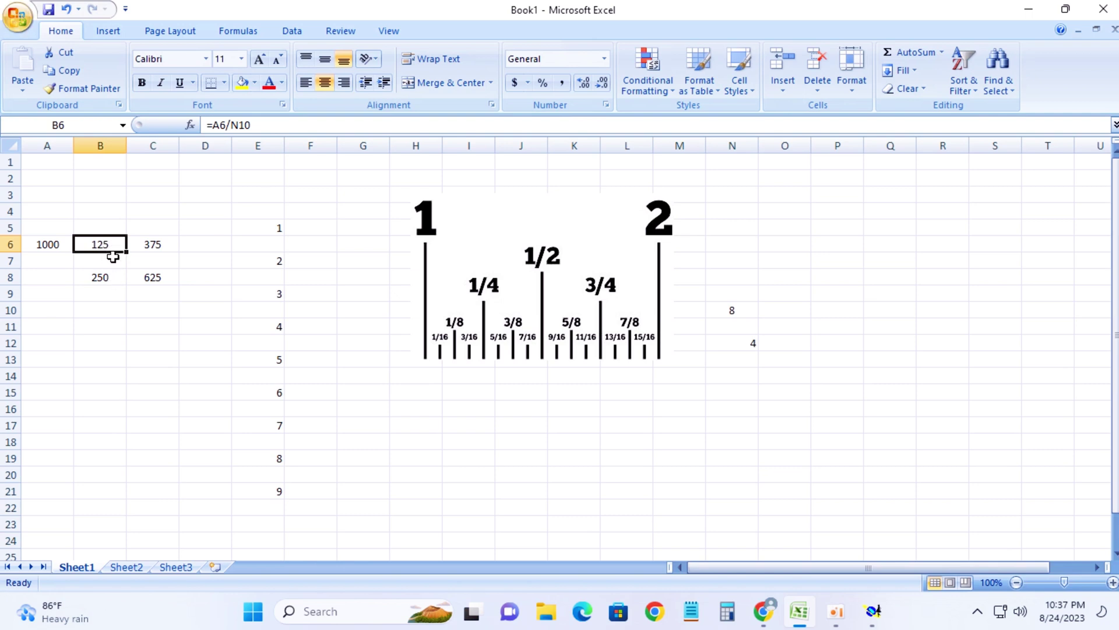
pyautogui.click(114, 279)
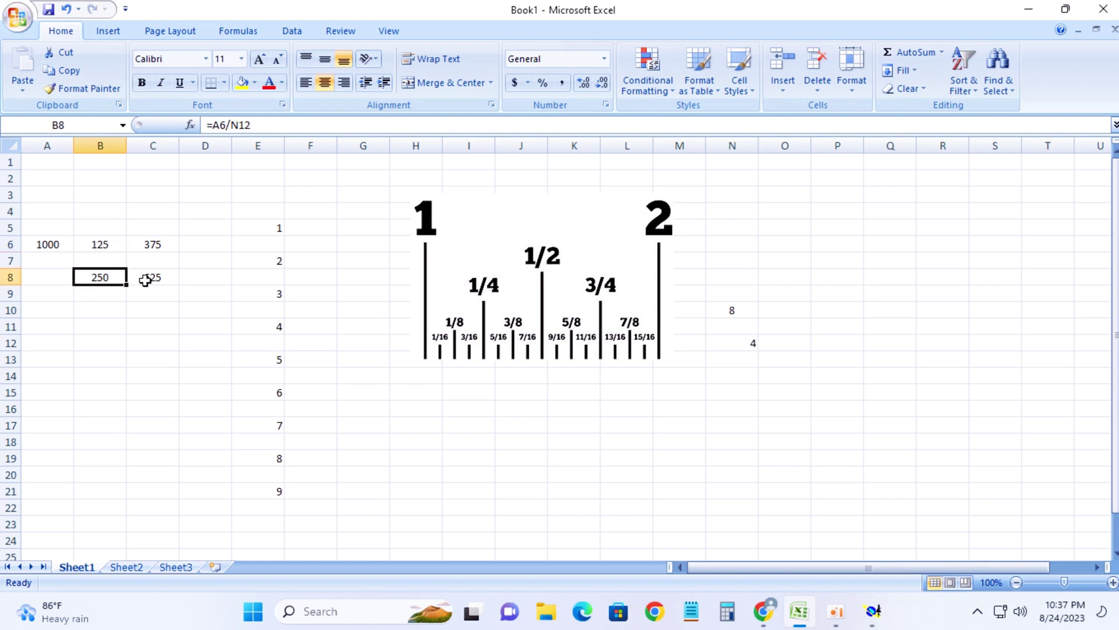
# Step: Enter =B8*E9 in C10 to get 750 and centre it
pyautogui.click(142, 312)
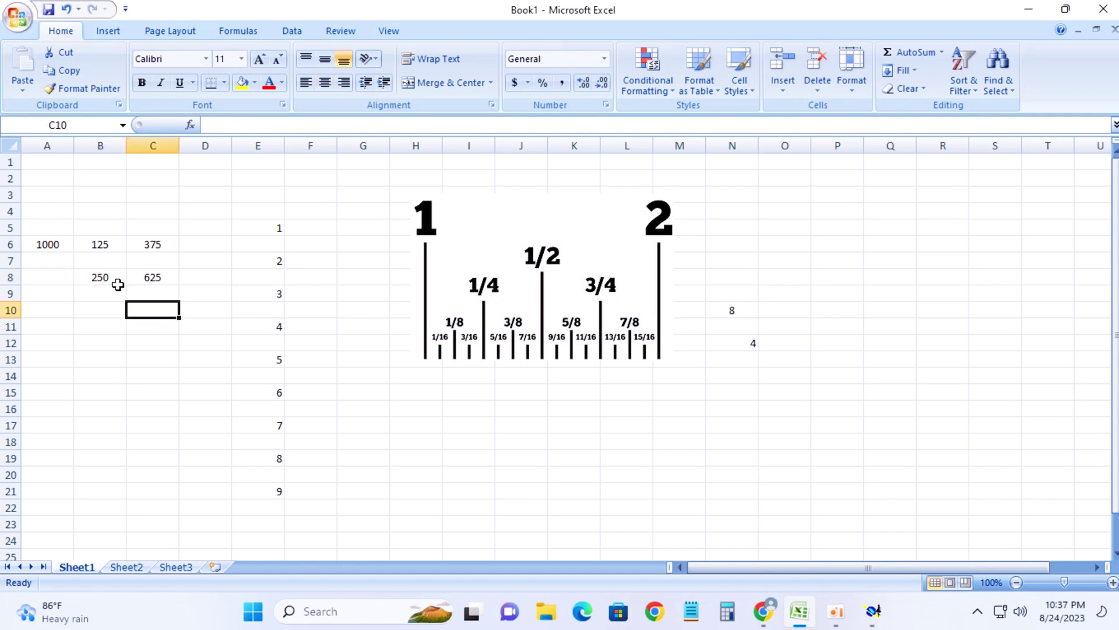
pyautogui.write('=')
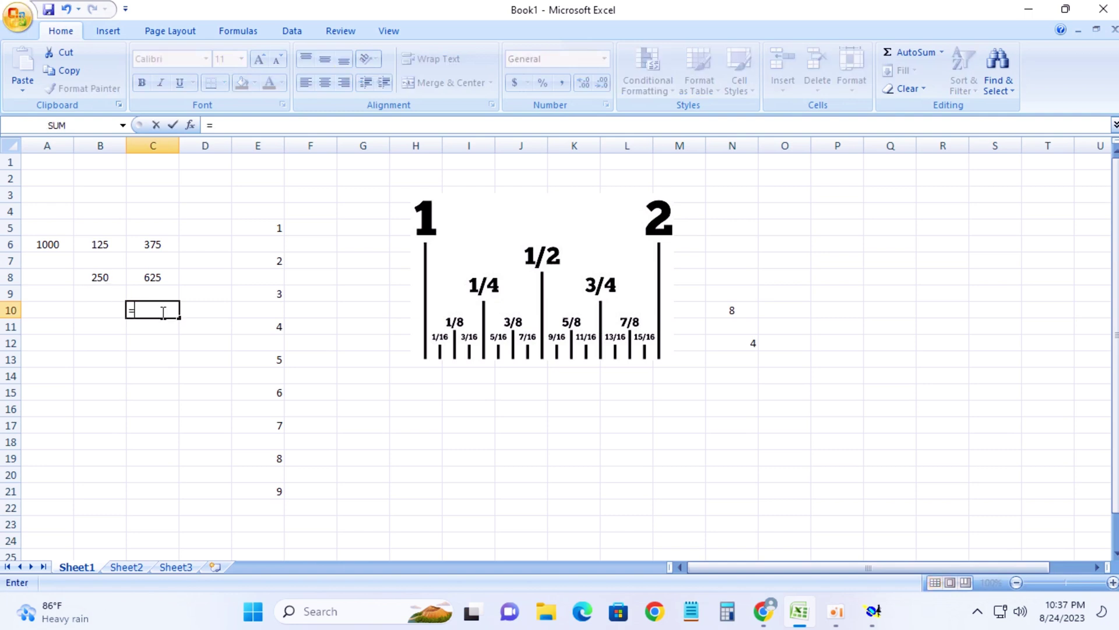
pyautogui.click(106, 278)
pyautogui.write('*')
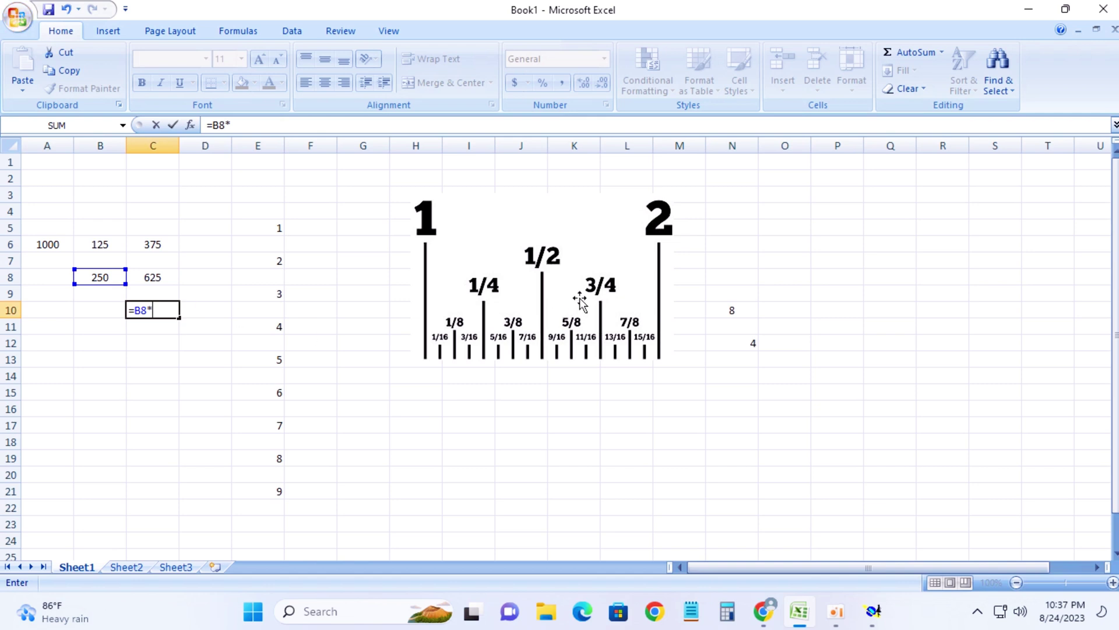
pyautogui.click(275, 292)
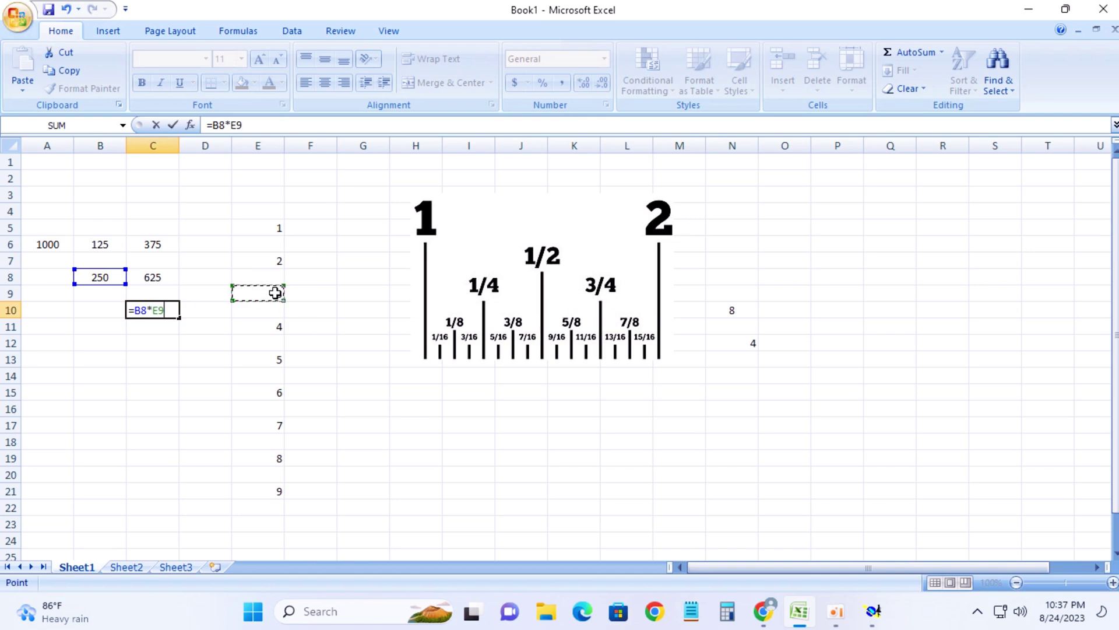
pyautogui.press('Return')
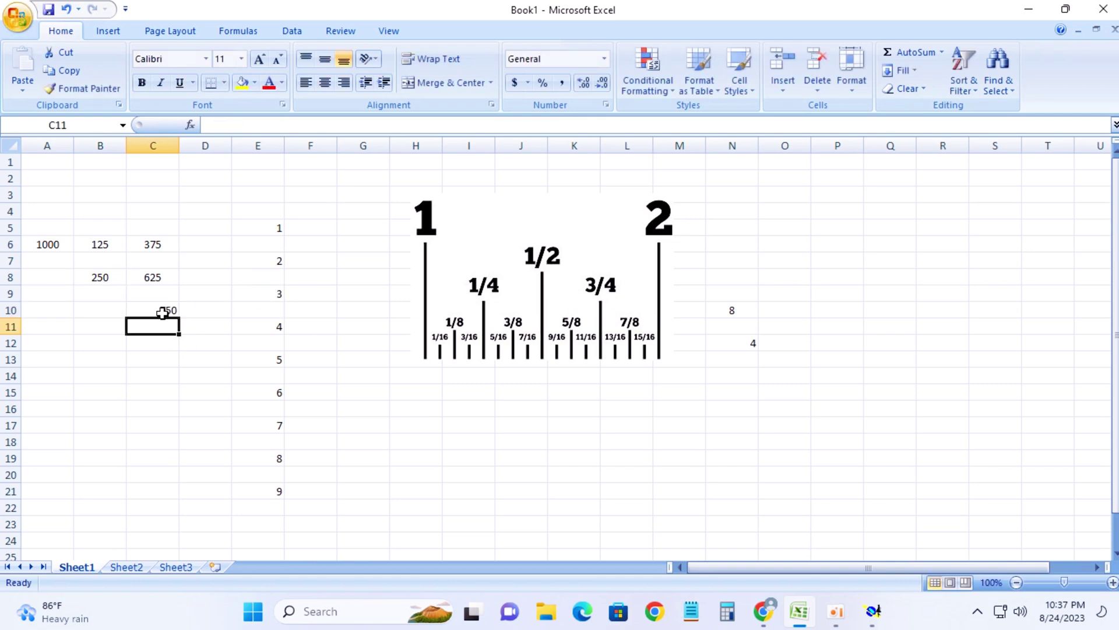
pyautogui.click(162, 313)
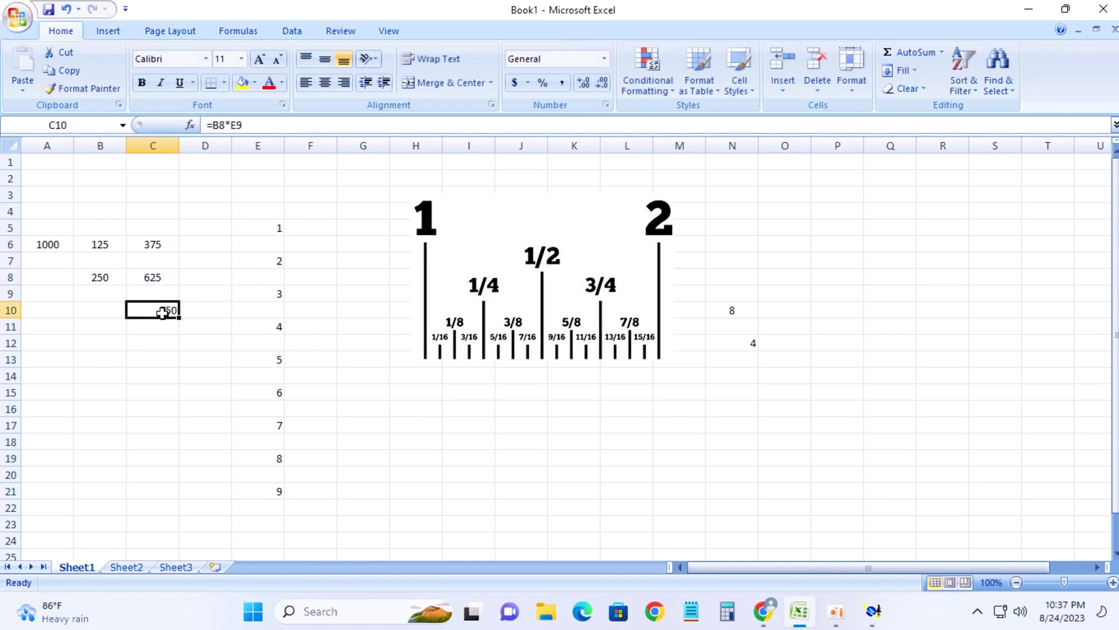
pyautogui.click(442, 84)
pyautogui.click(157, 329)
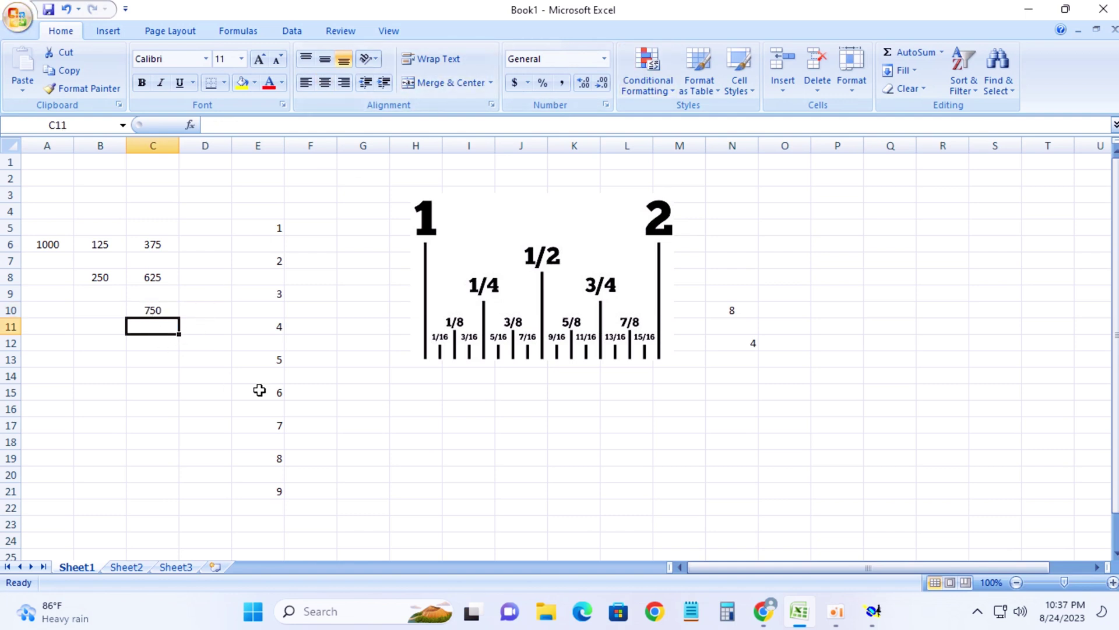
# Step: In Modaris, select and delete the existing rectangle on the sheet
pyautogui.click(873, 610)
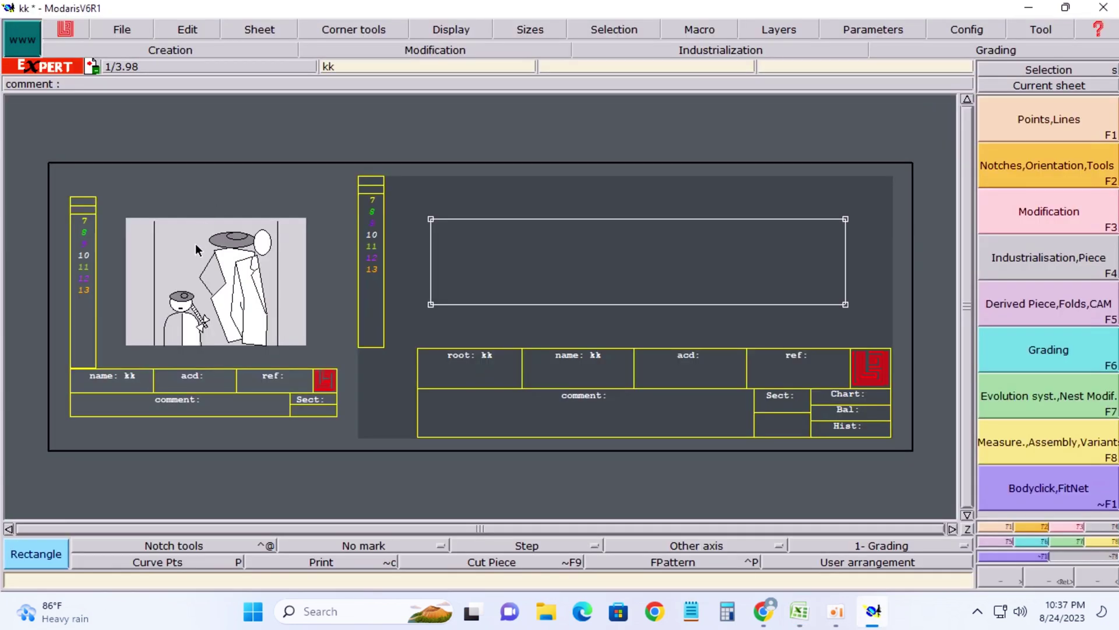
pyautogui.moveTo(418, 198); pyautogui.dragTo(874, 337)
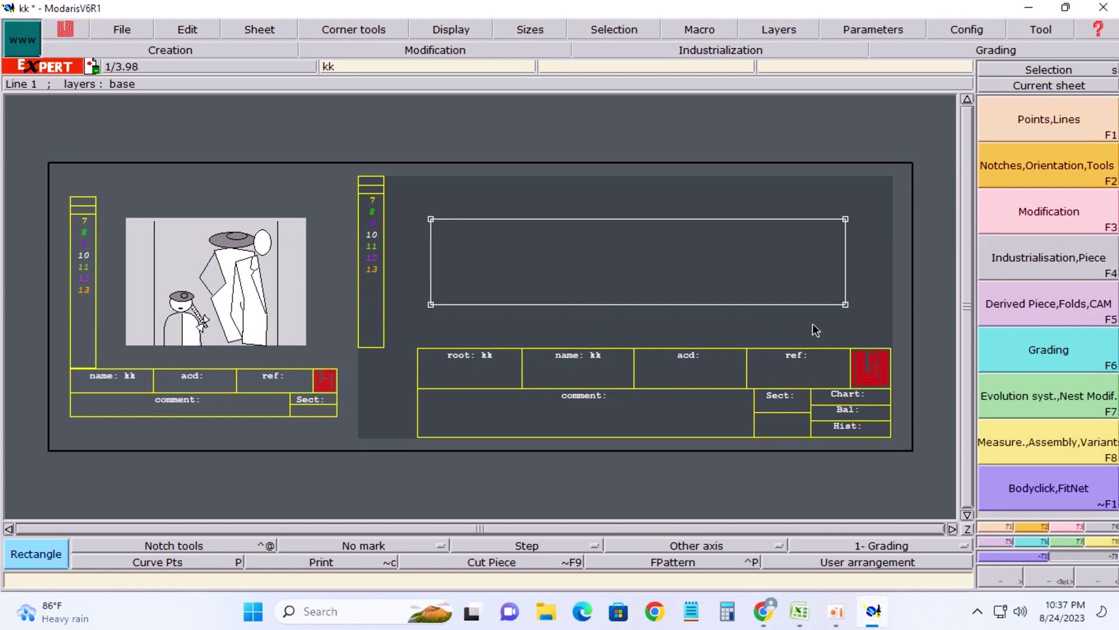
pyautogui.press('Delete')
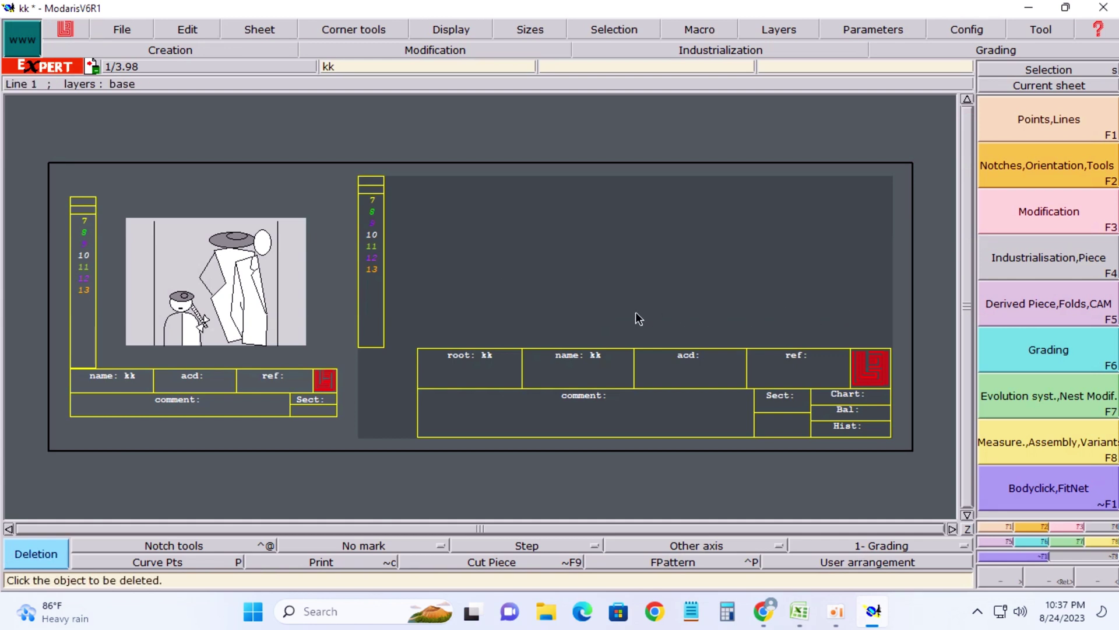
# Step: Draw a new rectangle 8.750 high by 20 wide, then return to Excel
pyautogui.click(420, 208)
pyautogui.click(830, 310)
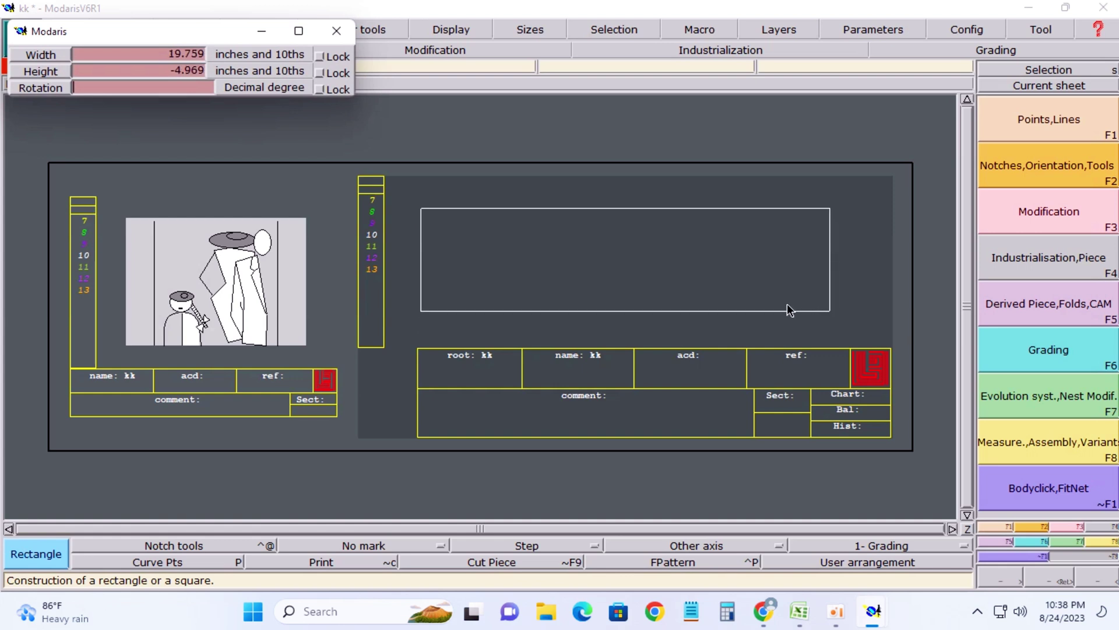
pyautogui.write('4.125')
pyautogui.write('8')
pyautogui.write('.75')
pyautogui.press('Return')
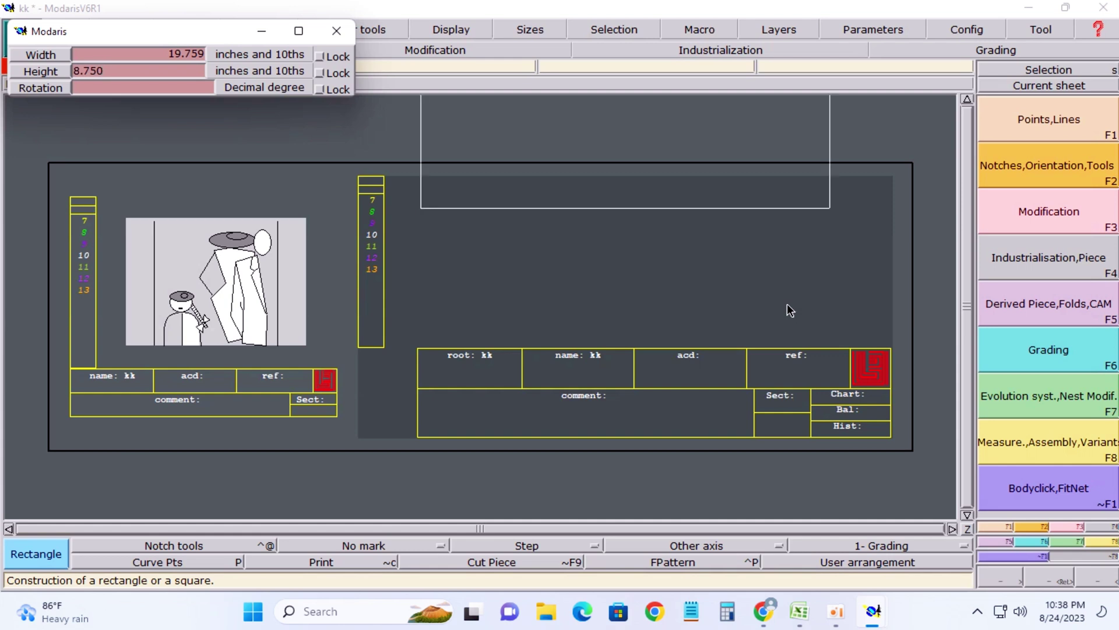
pyautogui.write('20')
pyautogui.press('Return')
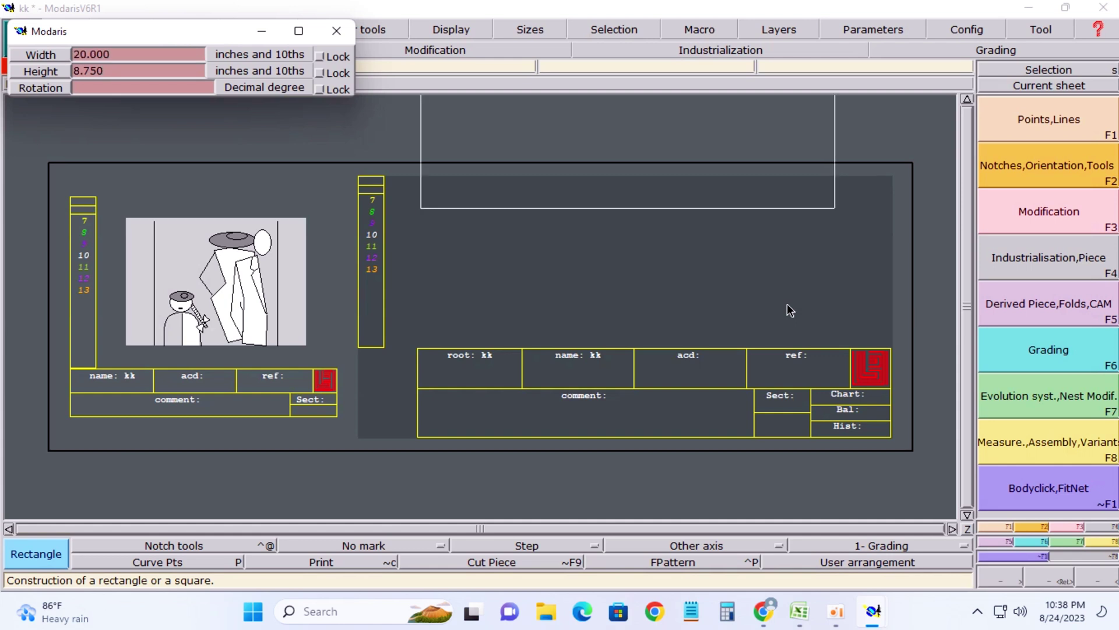
pyautogui.press('Home')
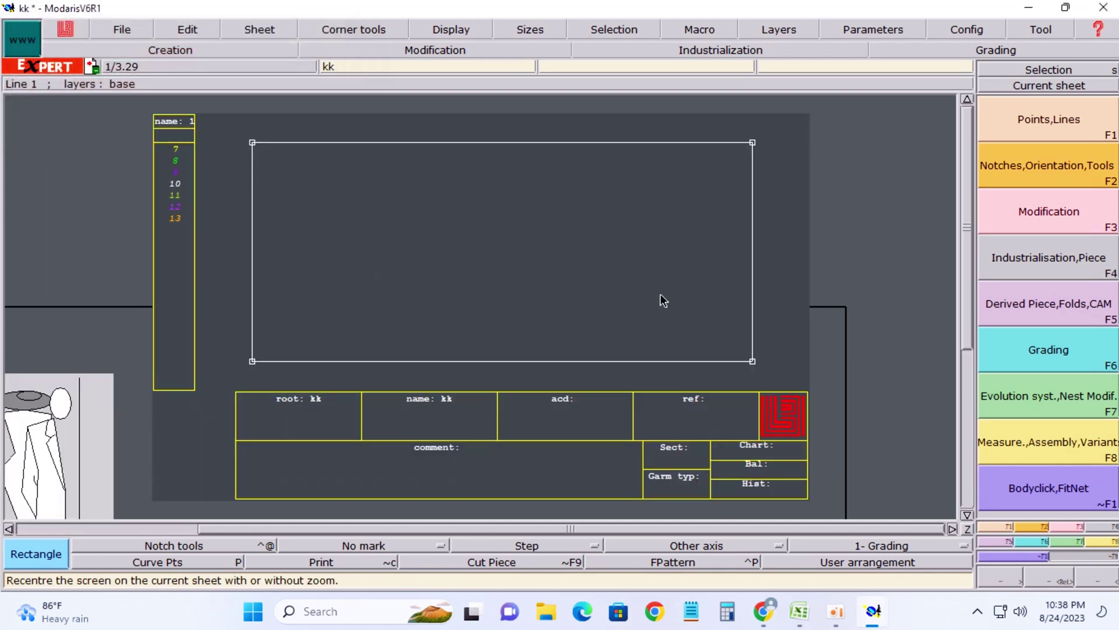
pyautogui.click(799, 611)
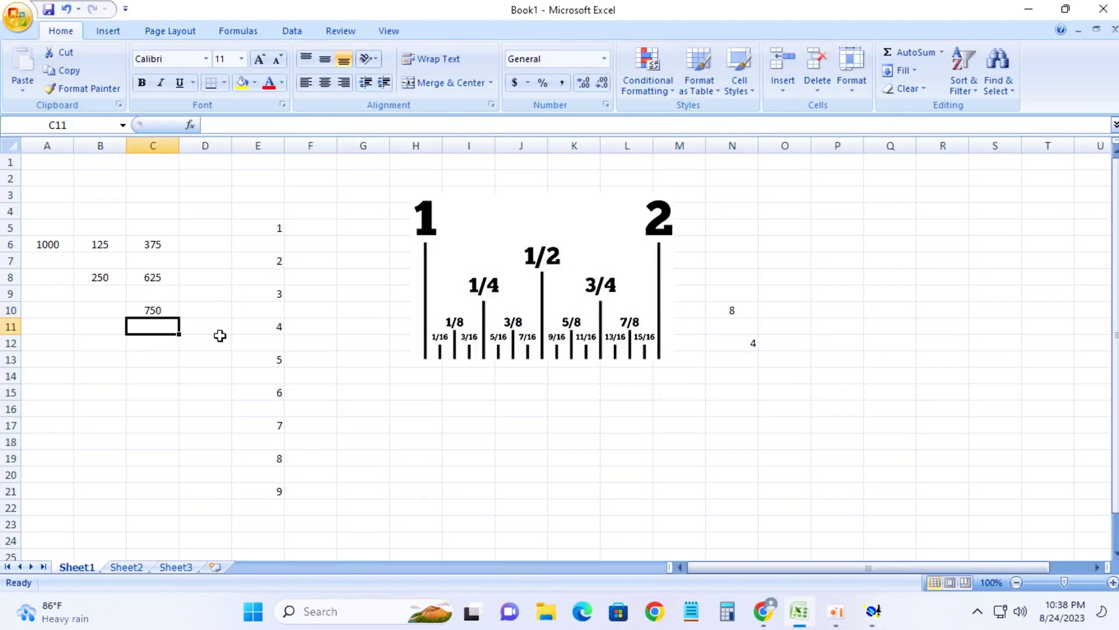
pyautogui.click(641, 335)
pyautogui.click(567, 423)
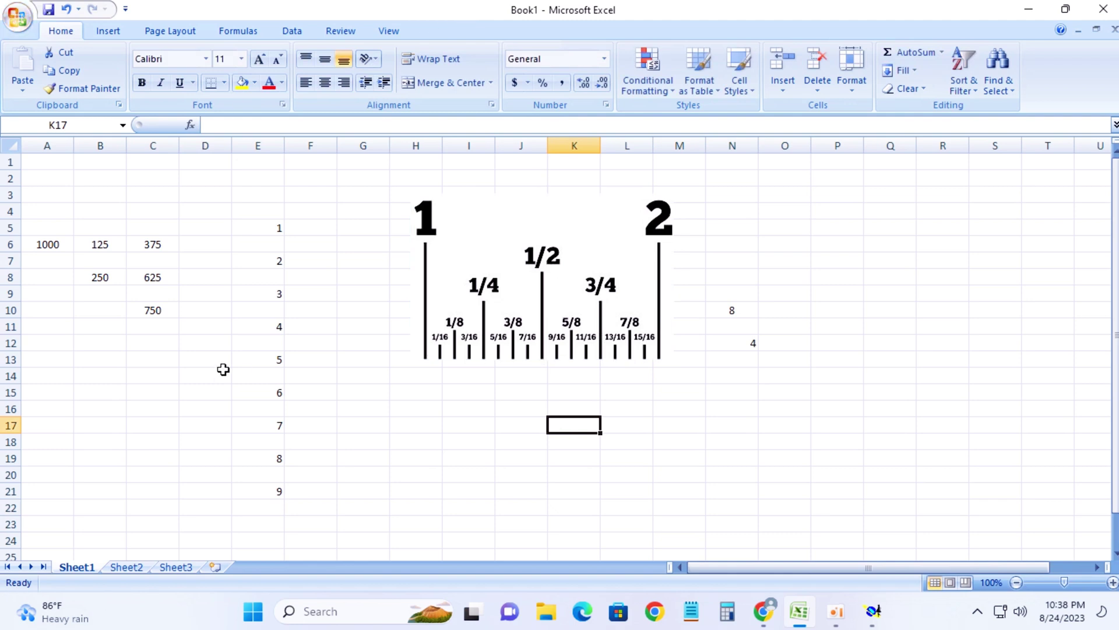
pyautogui.click(141, 329)
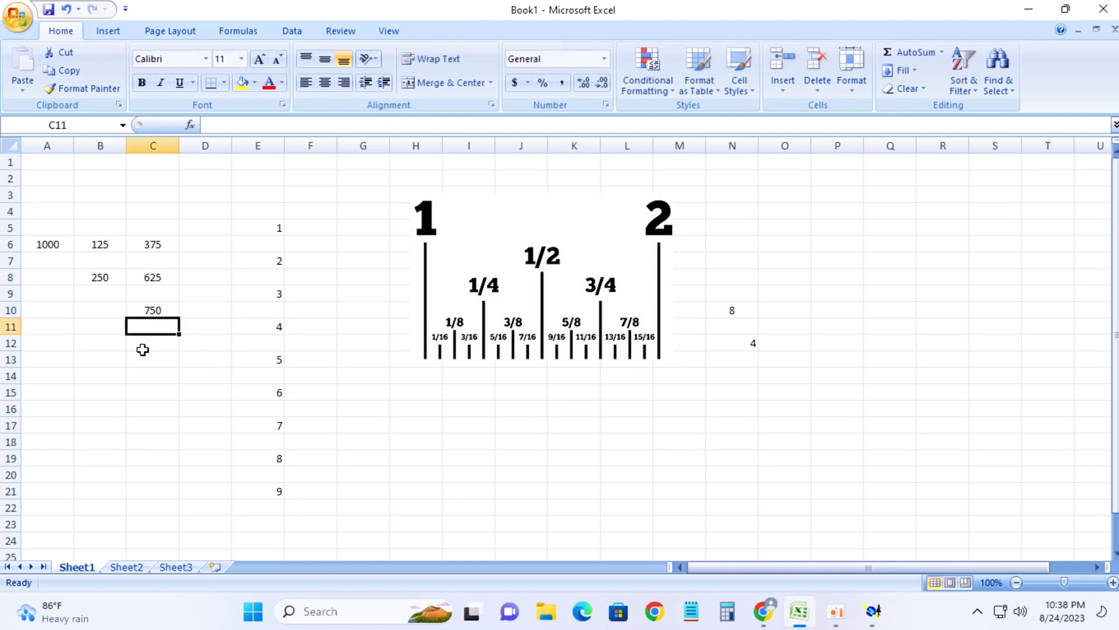
pyautogui.click(143, 347)
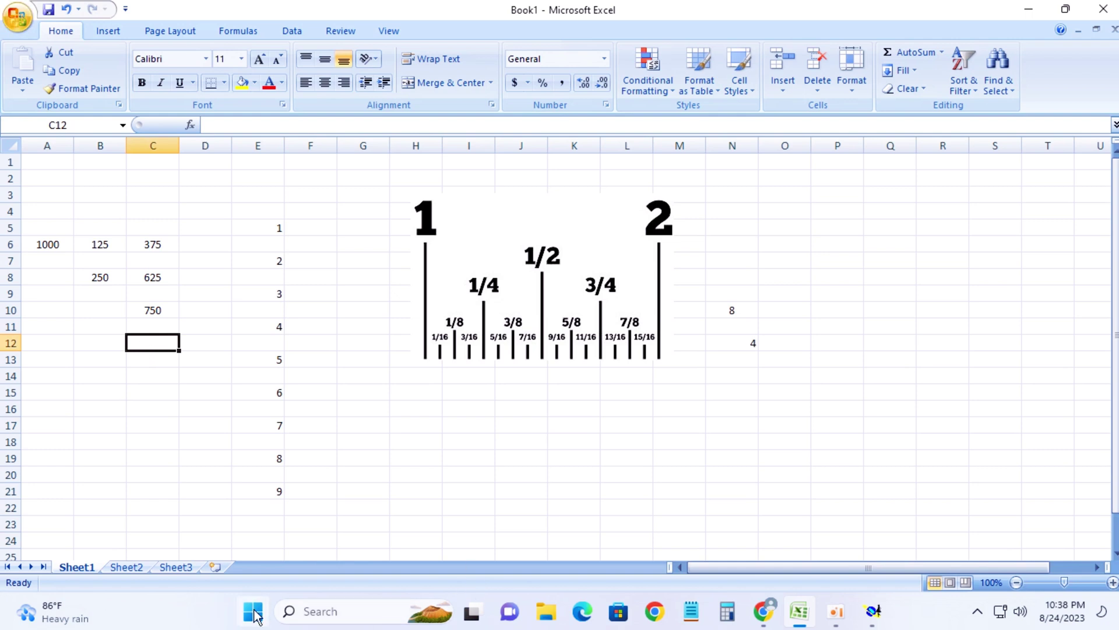
# Step: Launch Windows Calculator from the taskbar
pyautogui.click(253, 612)
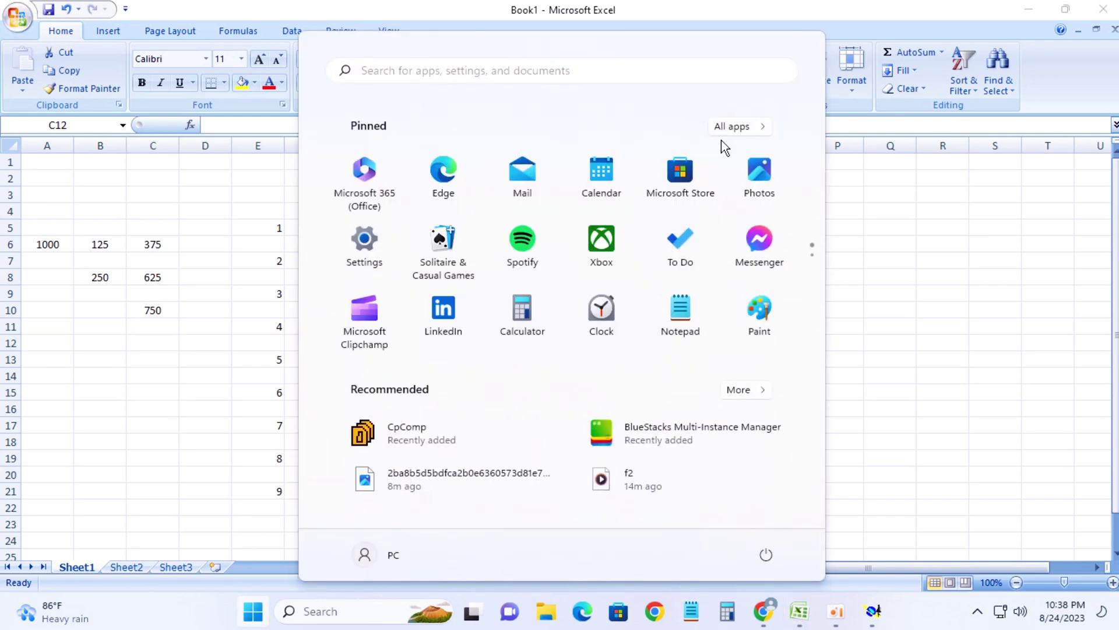
pyautogui.click(937, 233)
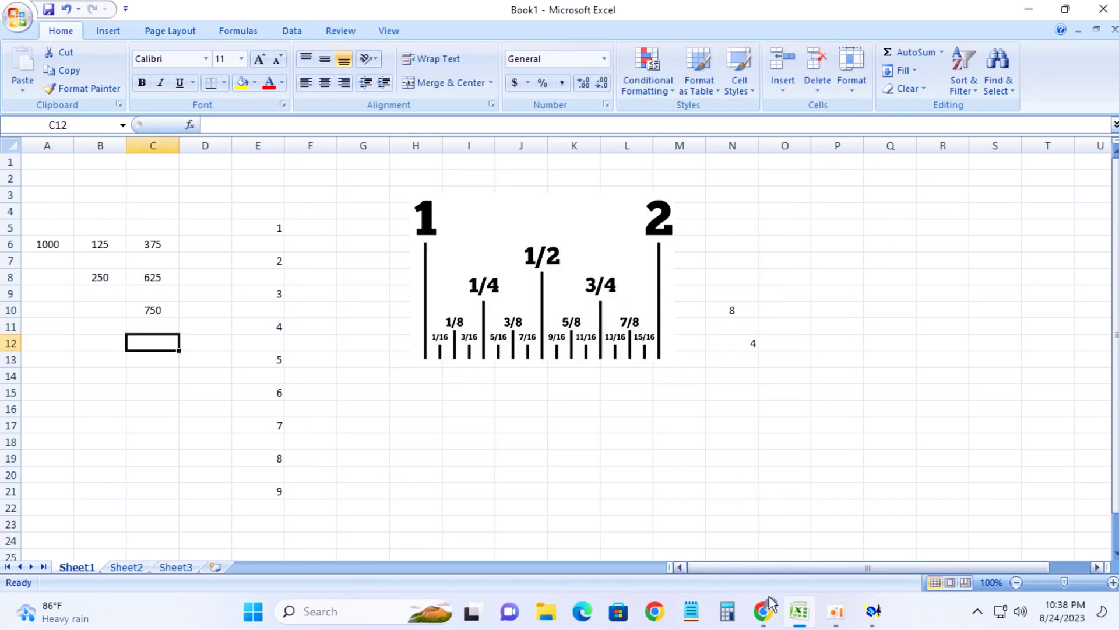
pyautogui.click(725, 611)
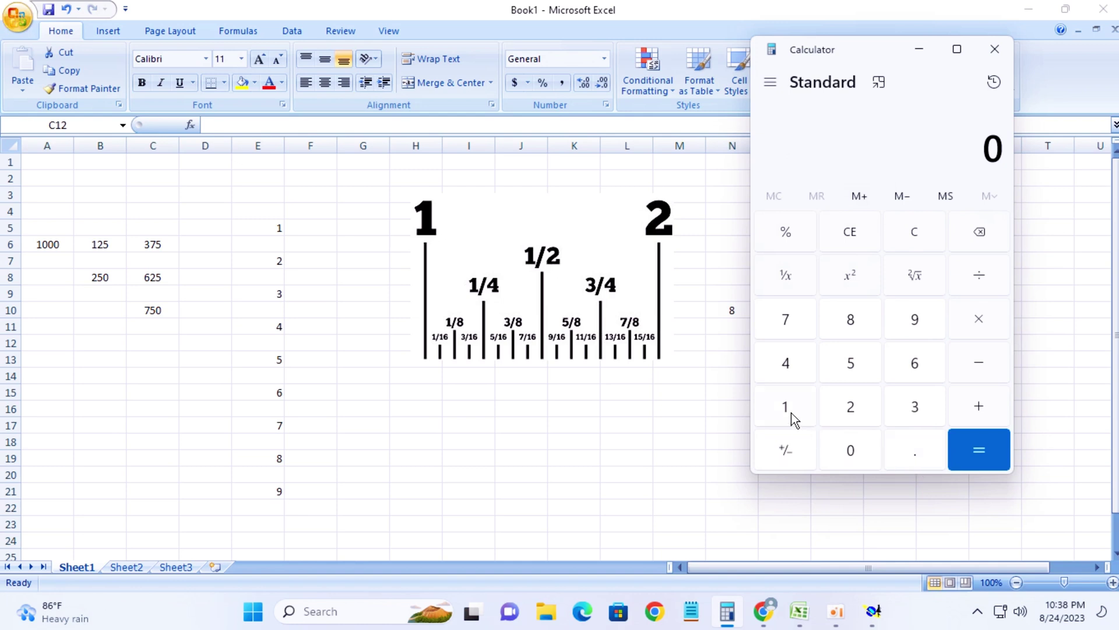
# Step: Compute 0.125 × 7 = 0.875, then clear the calculator to 0
pyautogui.click(907, 454)
pyautogui.click(785, 411)
pyautogui.click(848, 409)
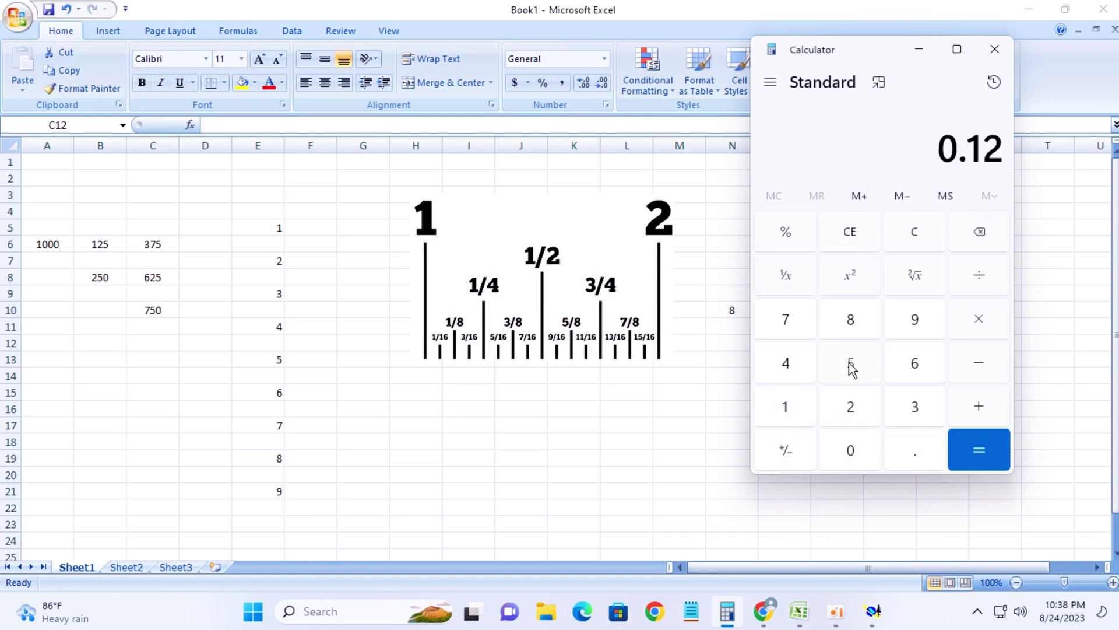
pyautogui.click(851, 366)
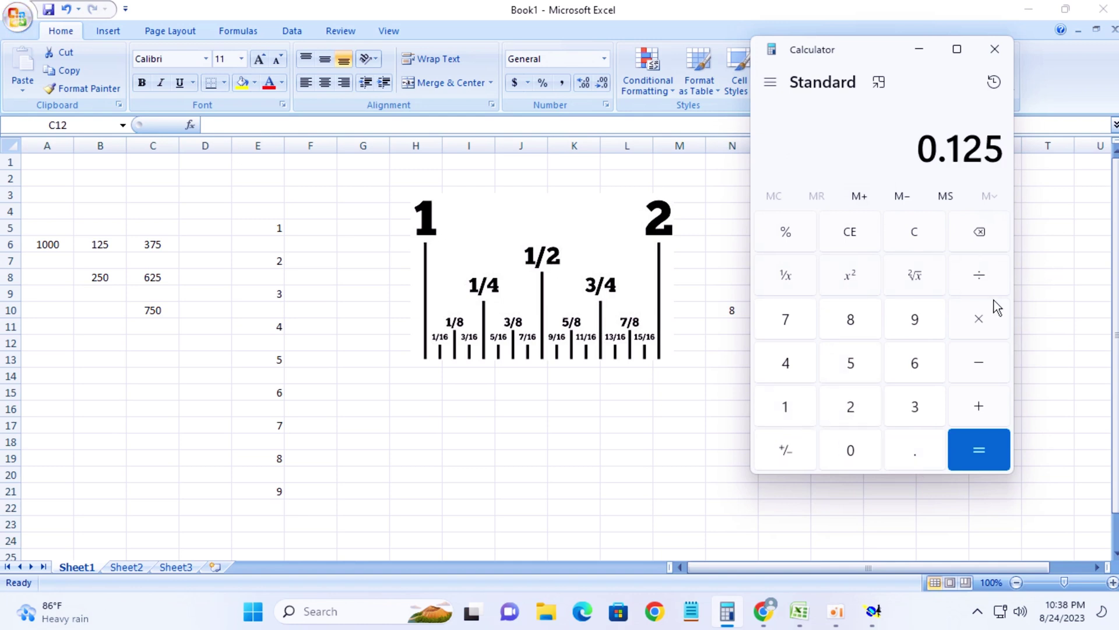
pyautogui.click(988, 319)
pyautogui.click(783, 321)
pyautogui.click(988, 450)
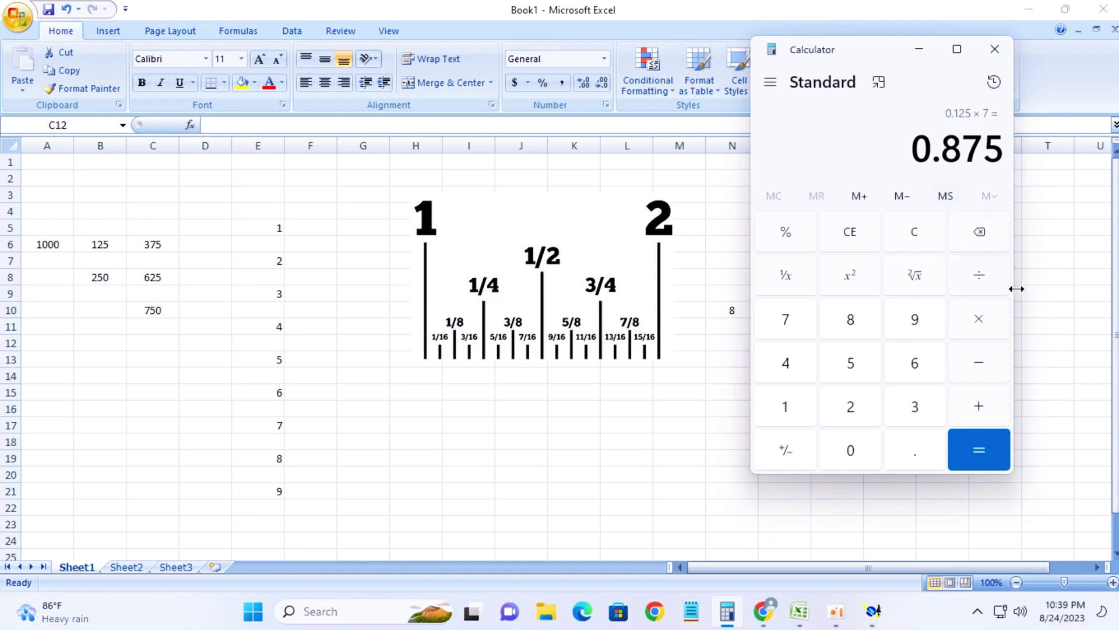
pyautogui.click(919, 237)
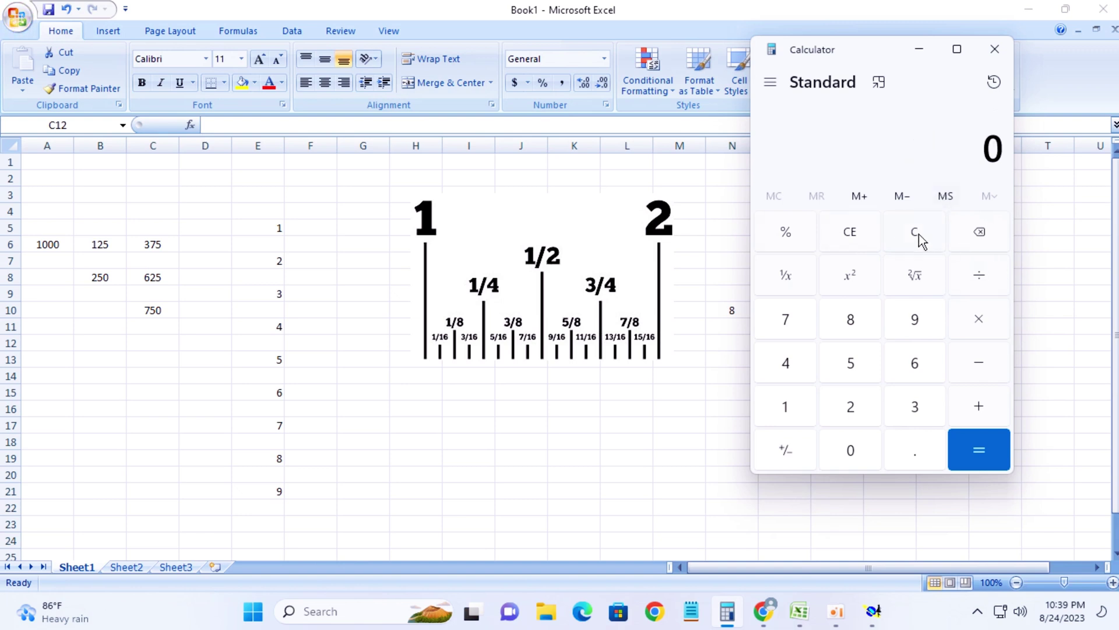
# Step: Compute 0.125 × 3 = 0.375 and clear the result
pyautogui.click(910, 452)
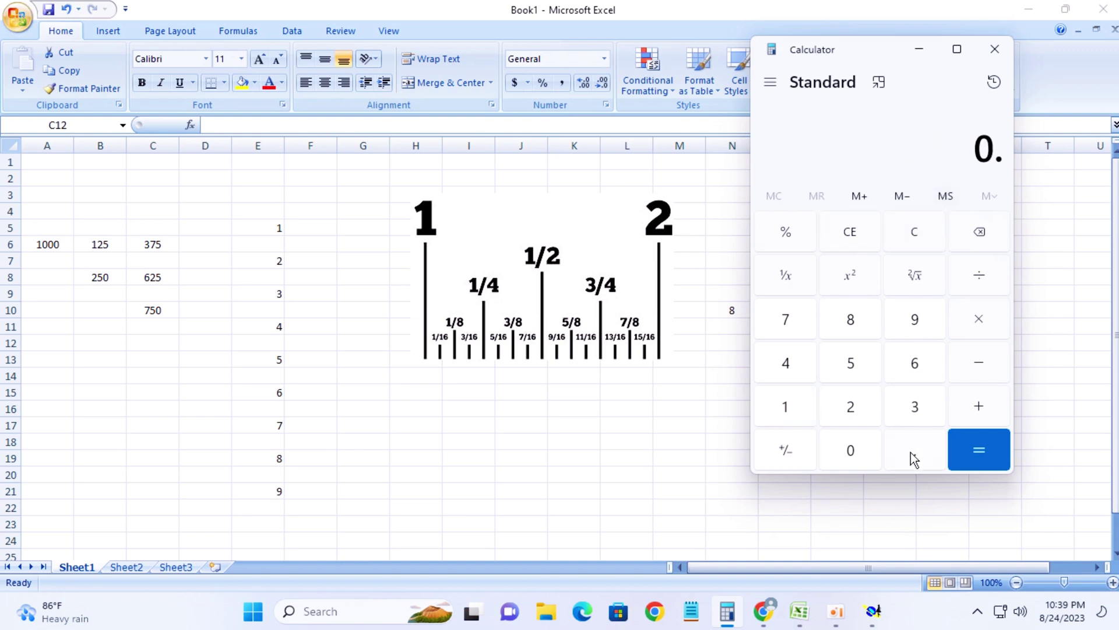
pyautogui.click(794, 407)
pyautogui.click(852, 407)
pyautogui.click(851, 367)
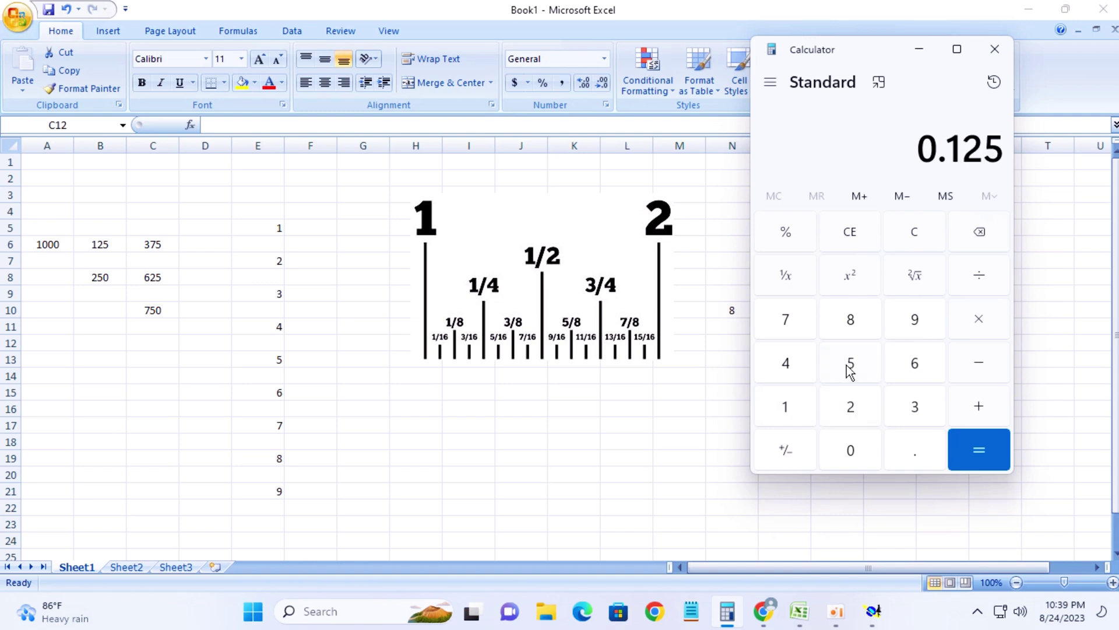
pyautogui.click(978, 320)
pyautogui.click(915, 408)
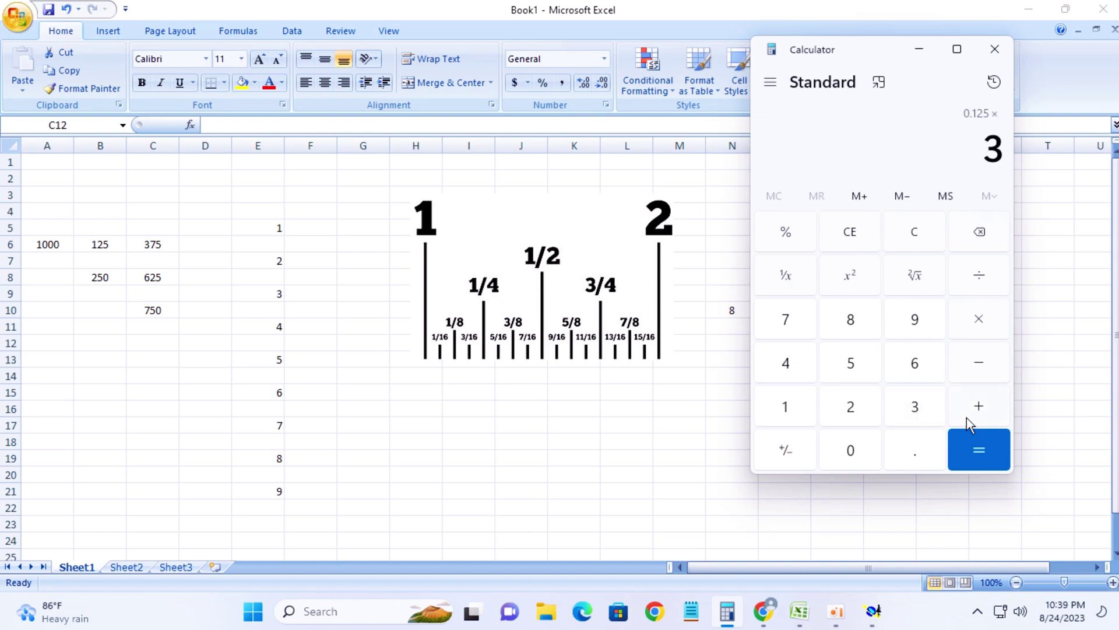
pyautogui.click(985, 452)
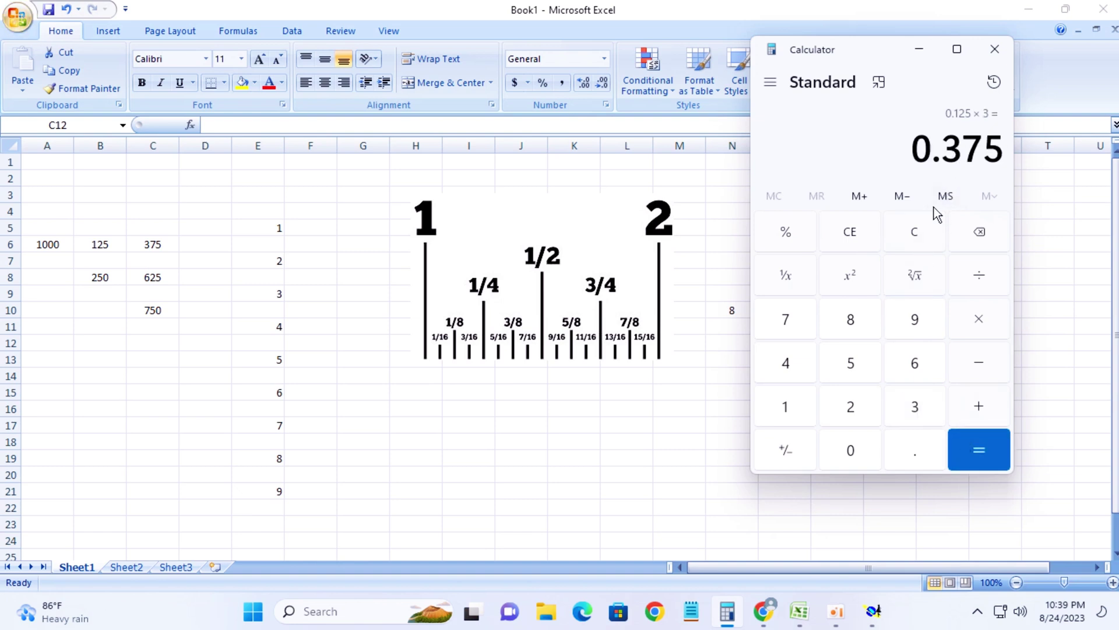
pyautogui.click(920, 239)
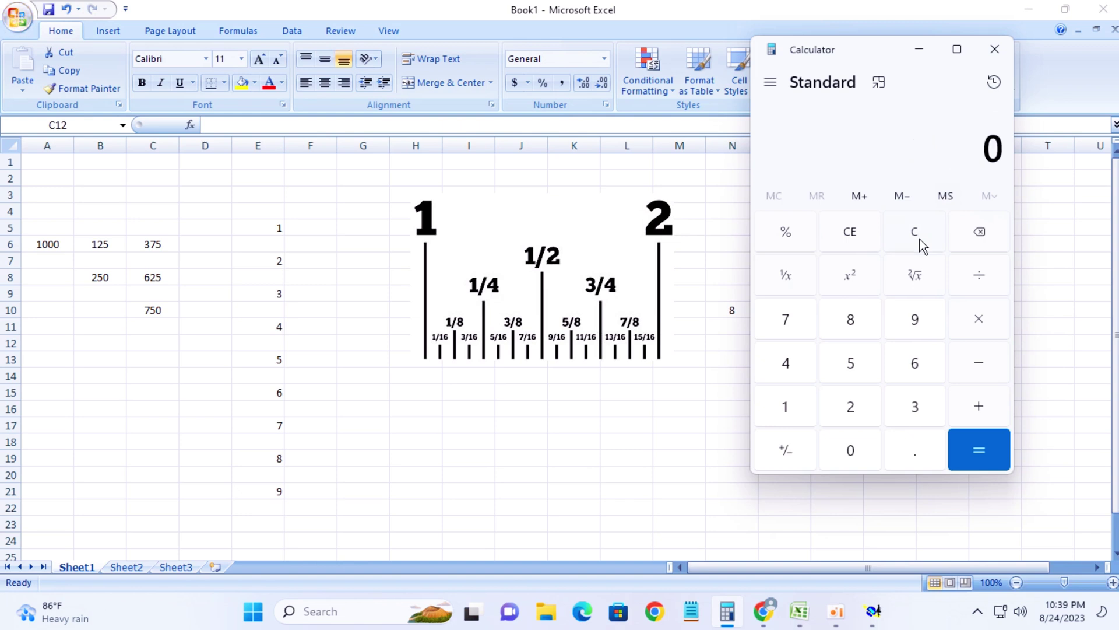
# Step: Compute 0.125 × 5 = 0.625, then bring Excel back to the front
pyautogui.click(910, 463)
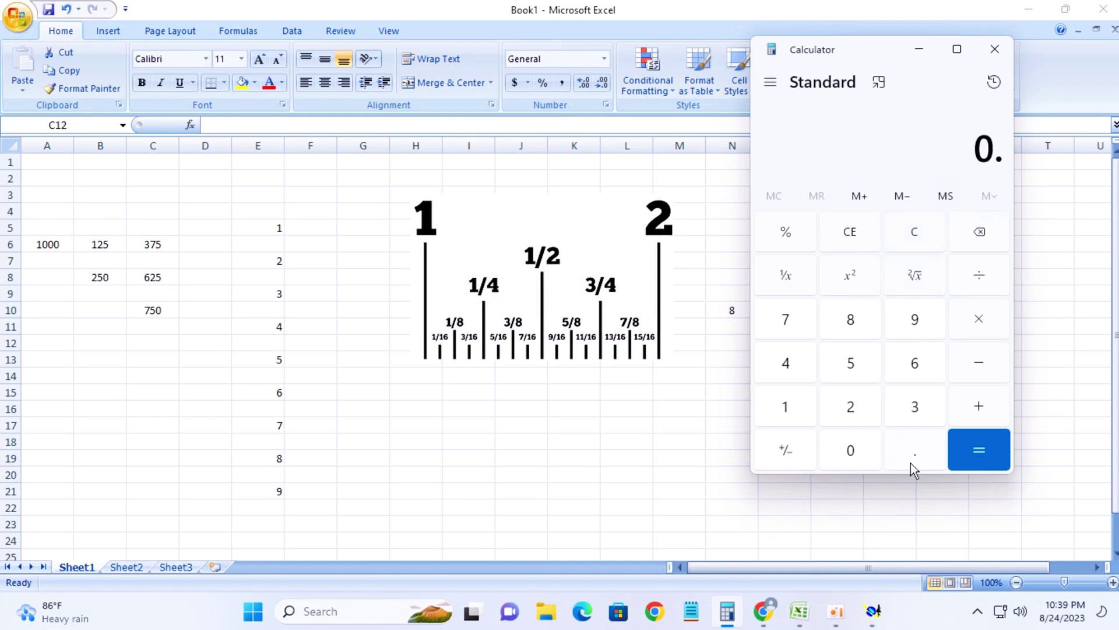
pyautogui.click(781, 411)
pyautogui.click(851, 411)
pyautogui.click(851, 366)
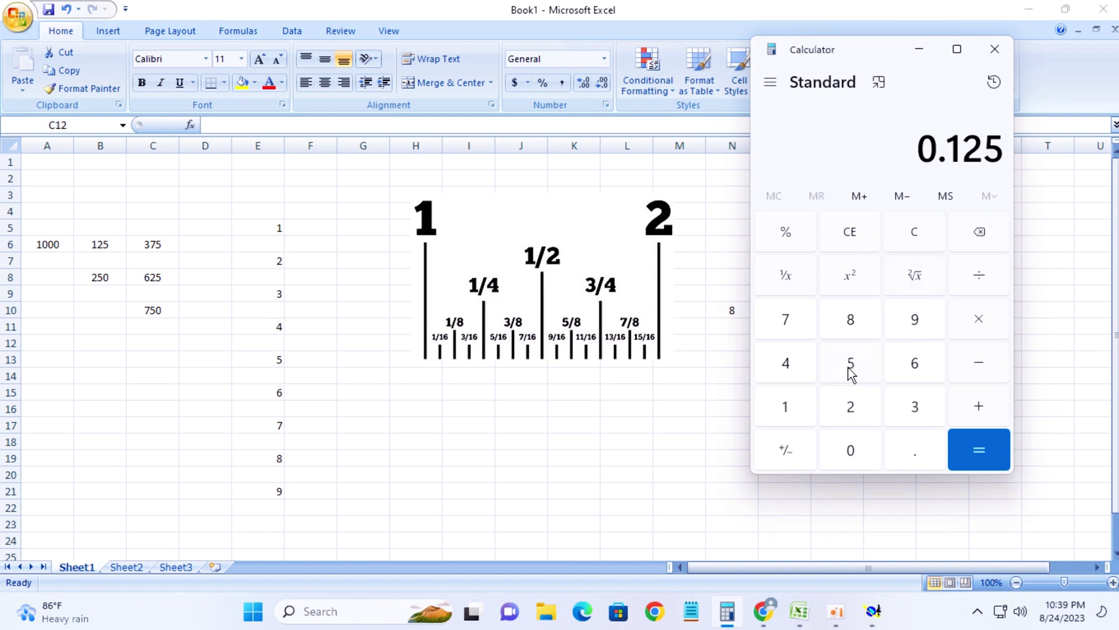
pyautogui.click(986, 324)
pyautogui.click(852, 365)
pyautogui.click(992, 461)
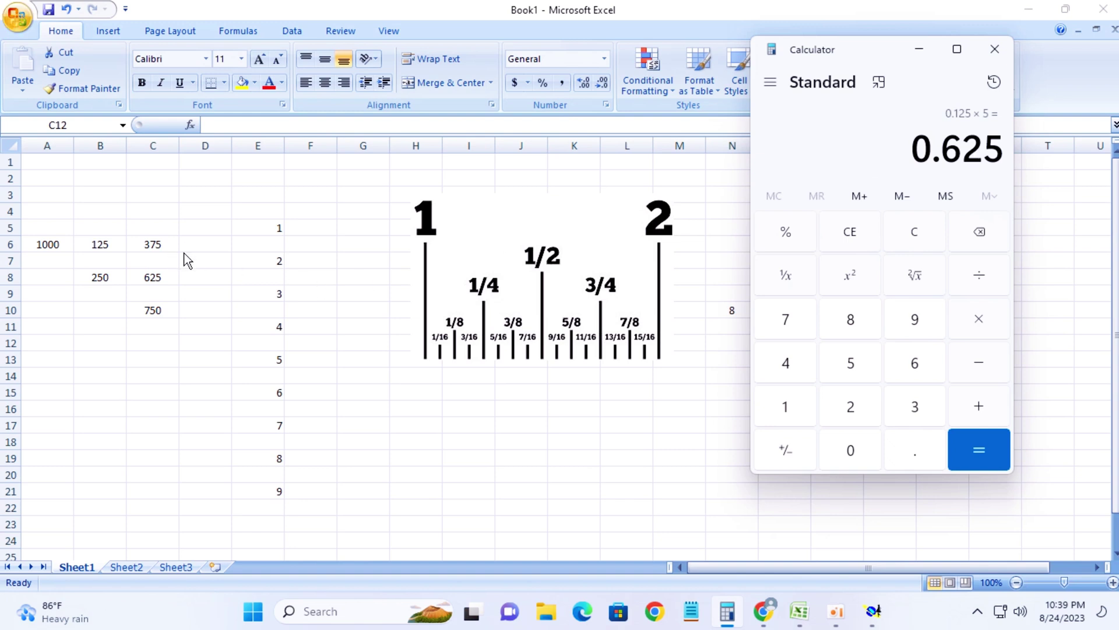
pyautogui.click(659, 443)
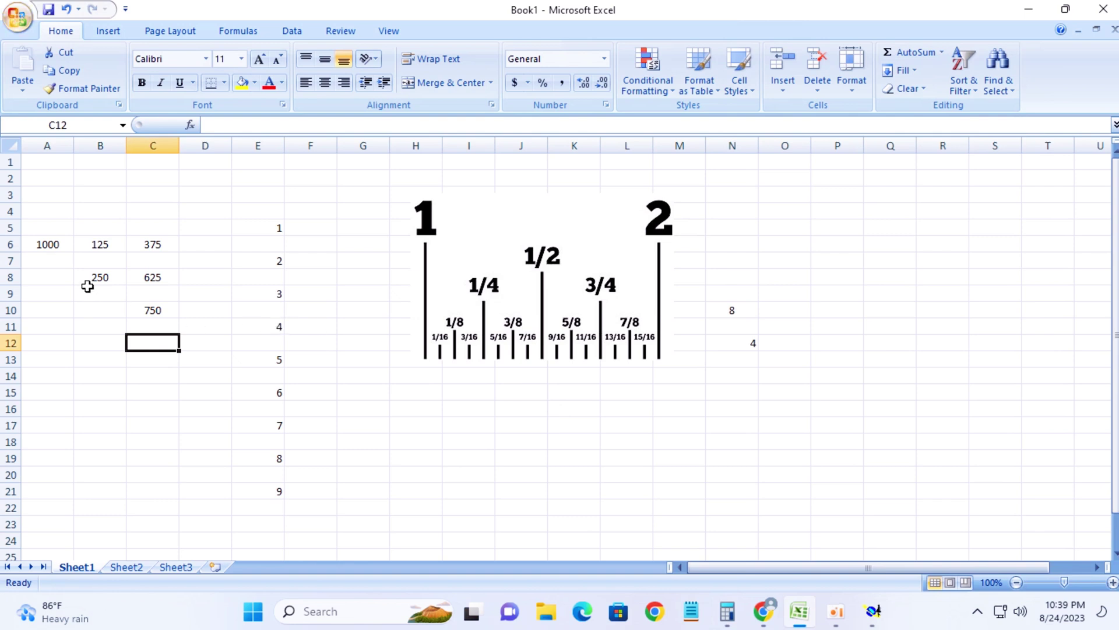
# Step: Delete the 1000 in A6, 125 in B6, 375 in C6 and leftovers in B8, C8, C10
pyautogui.click(49, 241)
pyautogui.press('BackSpace')
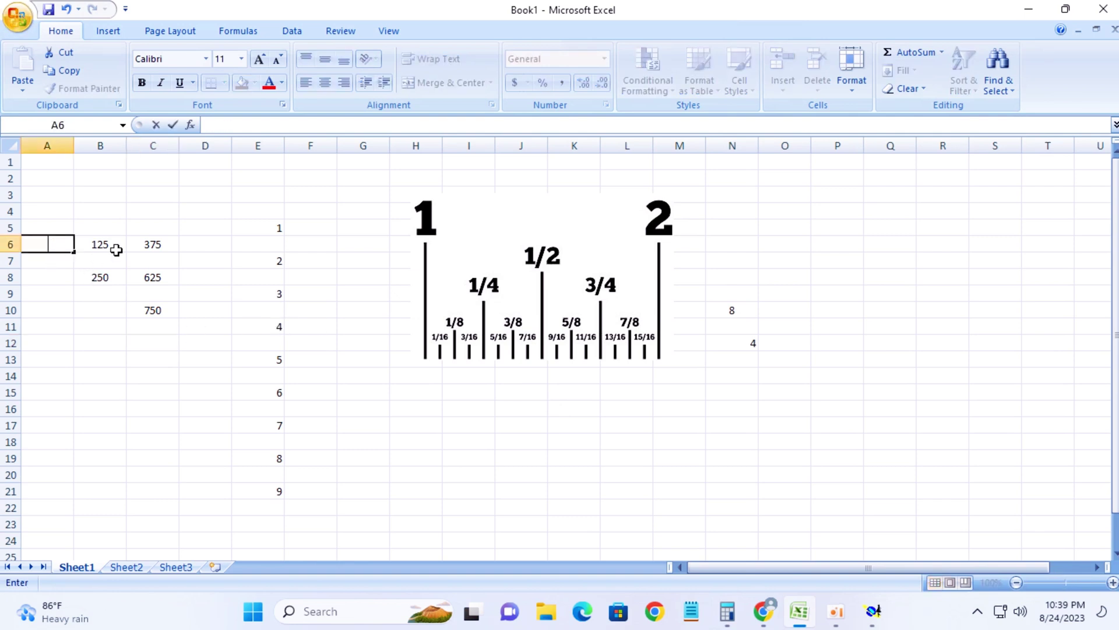
pyautogui.click(99, 245)
pyautogui.press('Delete')
pyautogui.click(151, 243)
pyautogui.press('BackSpace')
pyautogui.doubleClick(110, 278)
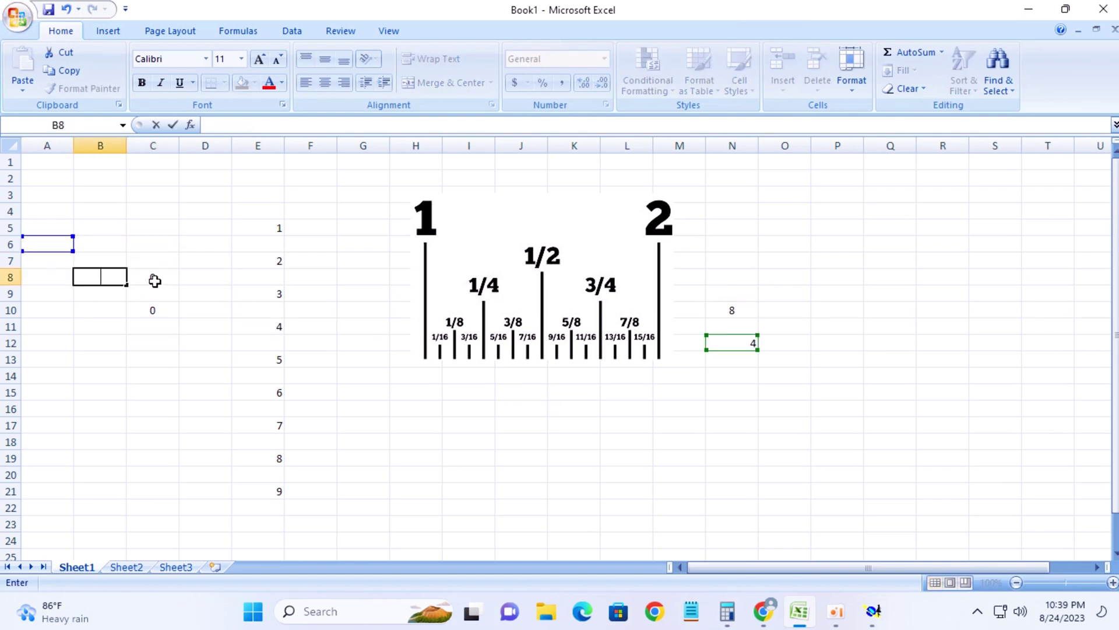
pyautogui.doubleClick(154, 278)
pyautogui.click(155, 309)
# Step: Delete the numbers 1–9 from cells E5 through E21
pyautogui.press('Delete')
pyautogui.click(277, 229)
pyautogui.click(277, 260)
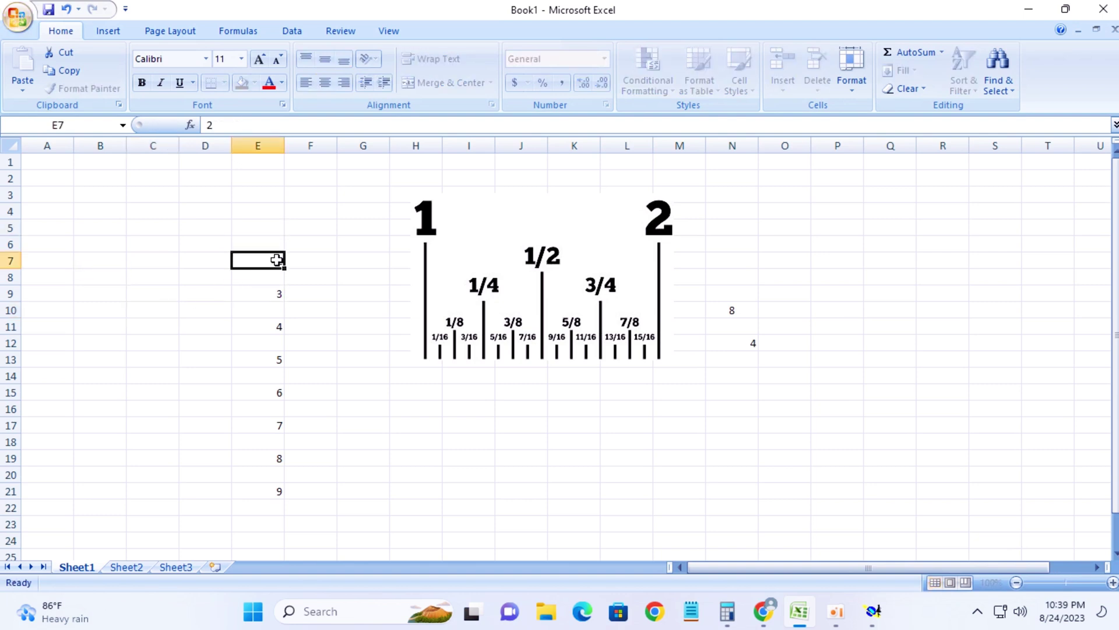
pyautogui.press('BackSpace')
pyautogui.click(277, 294)
pyautogui.press('BackSpace')
pyautogui.click(274, 327)
pyautogui.press('BackSpace')
pyautogui.click(275, 357)
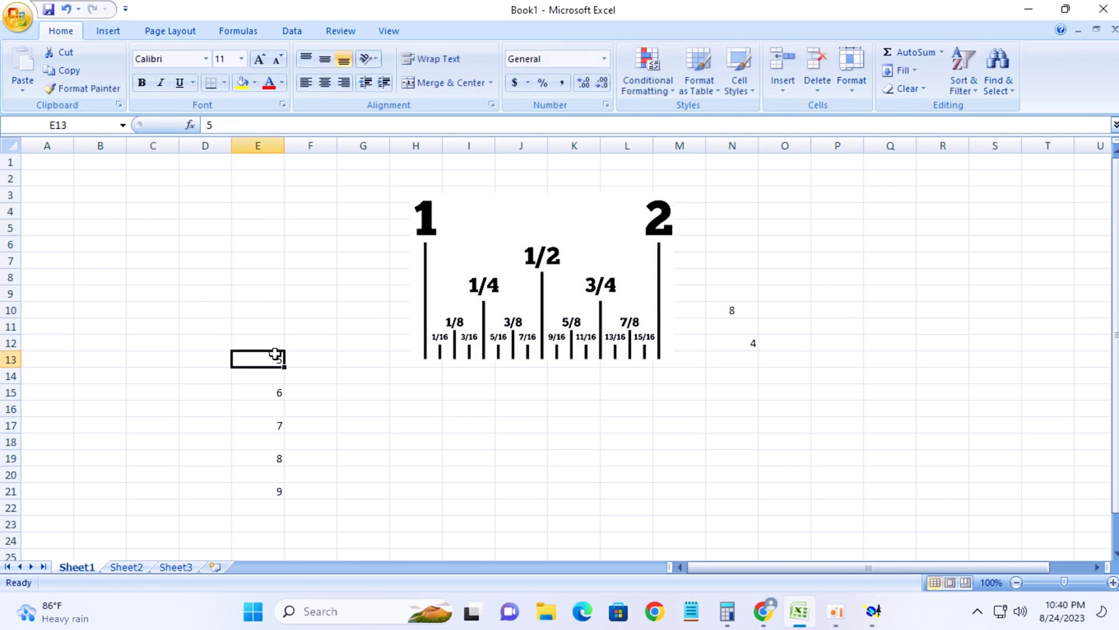
pyautogui.press('BackSpace')
pyautogui.click(276, 391)
pyautogui.press('BackSpace')
pyautogui.click(274, 424)
pyautogui.press('BackSpace')
pyautogui.click(274, 458)
pyautogui.press('BackSpace')
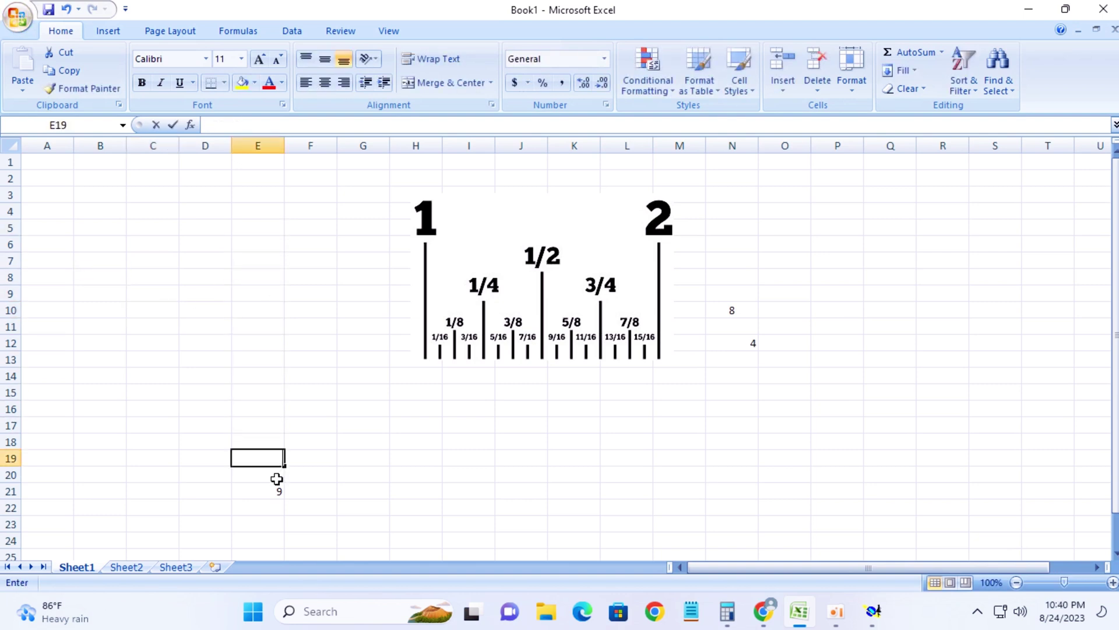
pyautogui.click(275, 491)
pyautogui.press('BackSpace')
# Step: Enter 1/8 in A3 using the Fraction number format
pyautogui.click(37, 194)
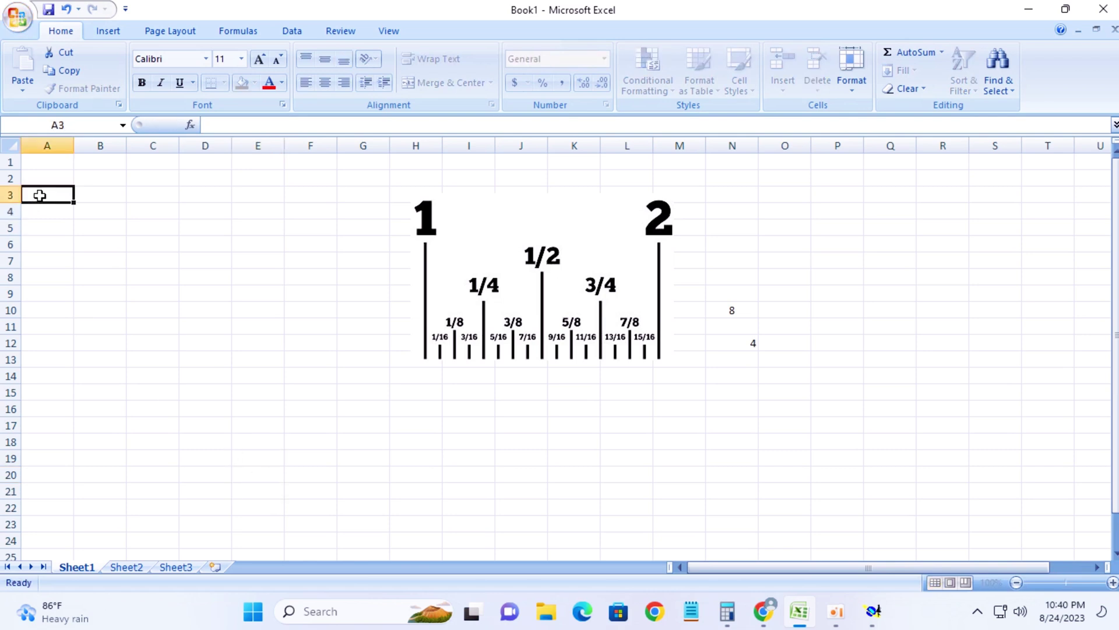
pyautogui.write('1/')
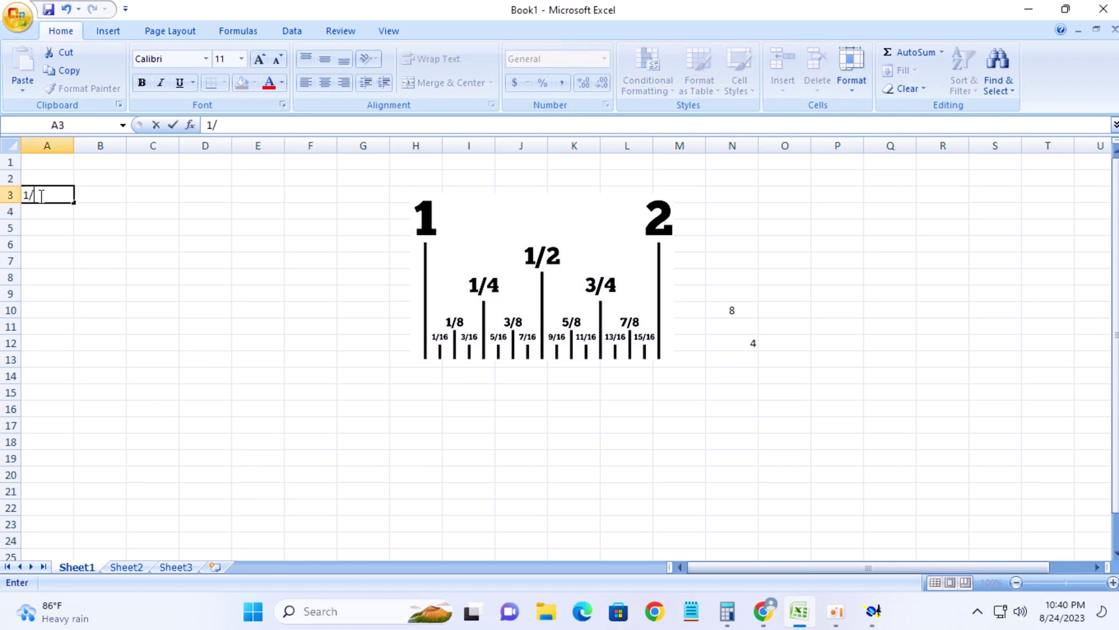
pyautogui.write('8')
pyautogui.click(55, 211)
pyautogui.click(51, 194)
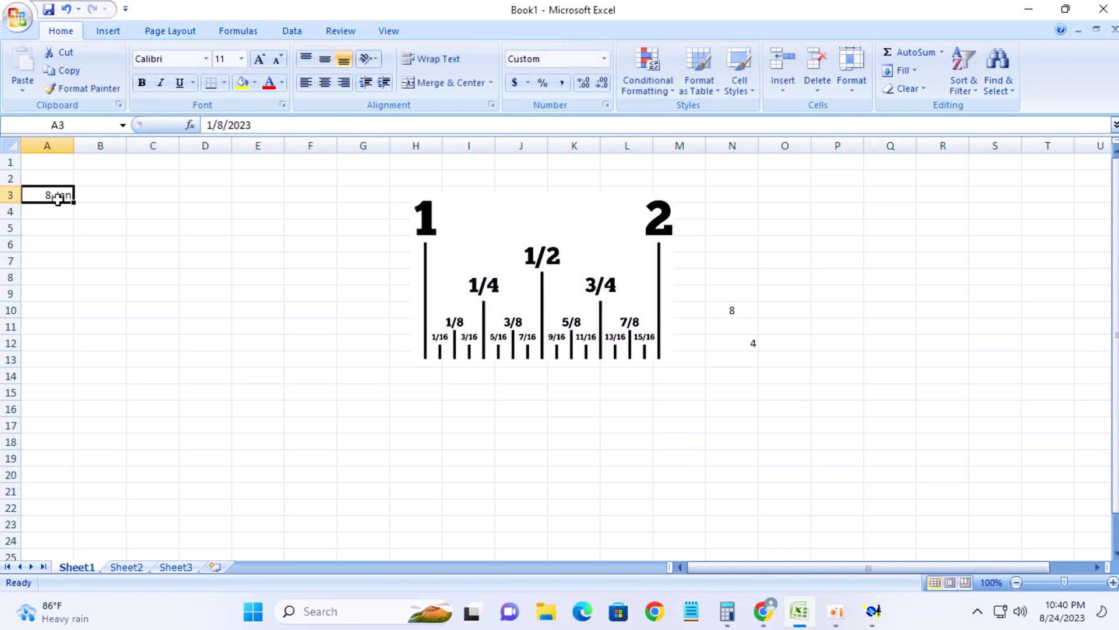
pyautogui.click(604, 59)
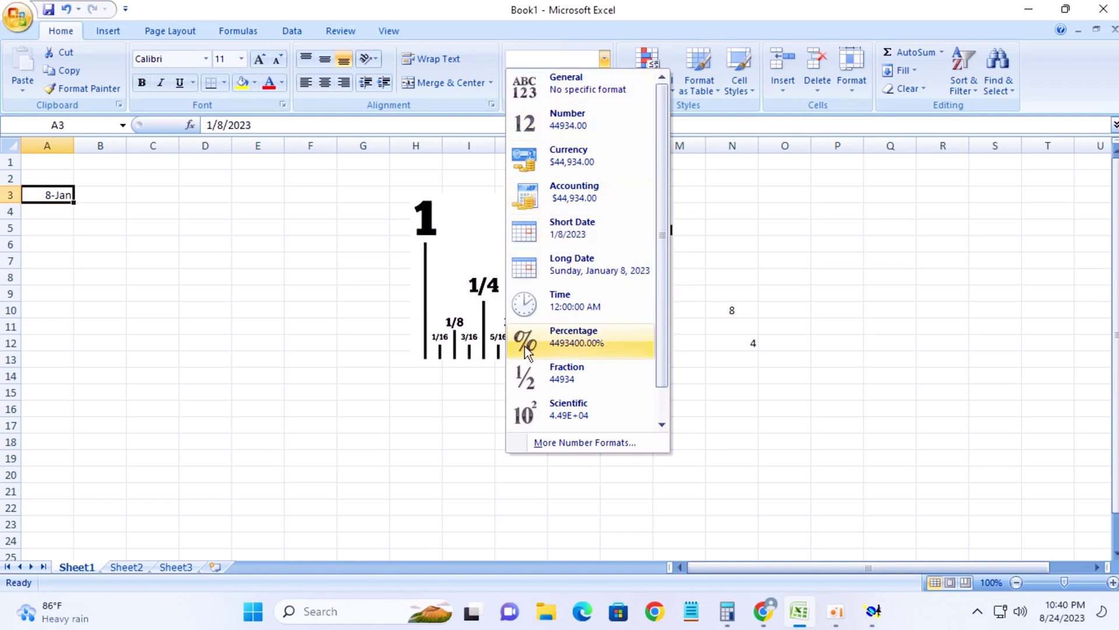
pyautogui.click(575, 379)
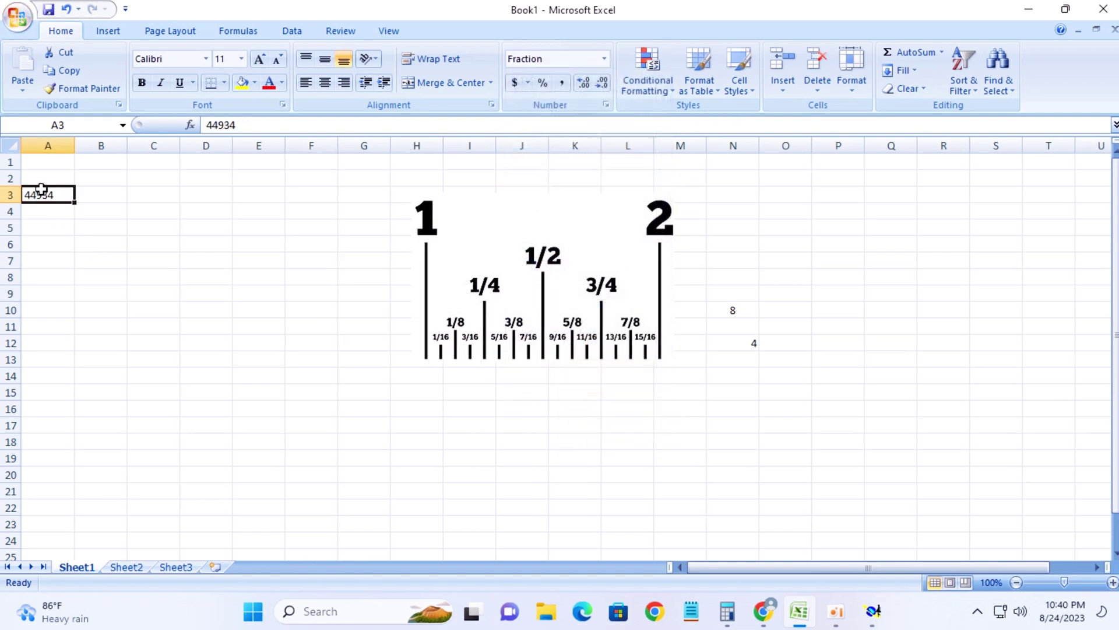
pyautogui.press('BackSpace')
pyautogui.write('1')
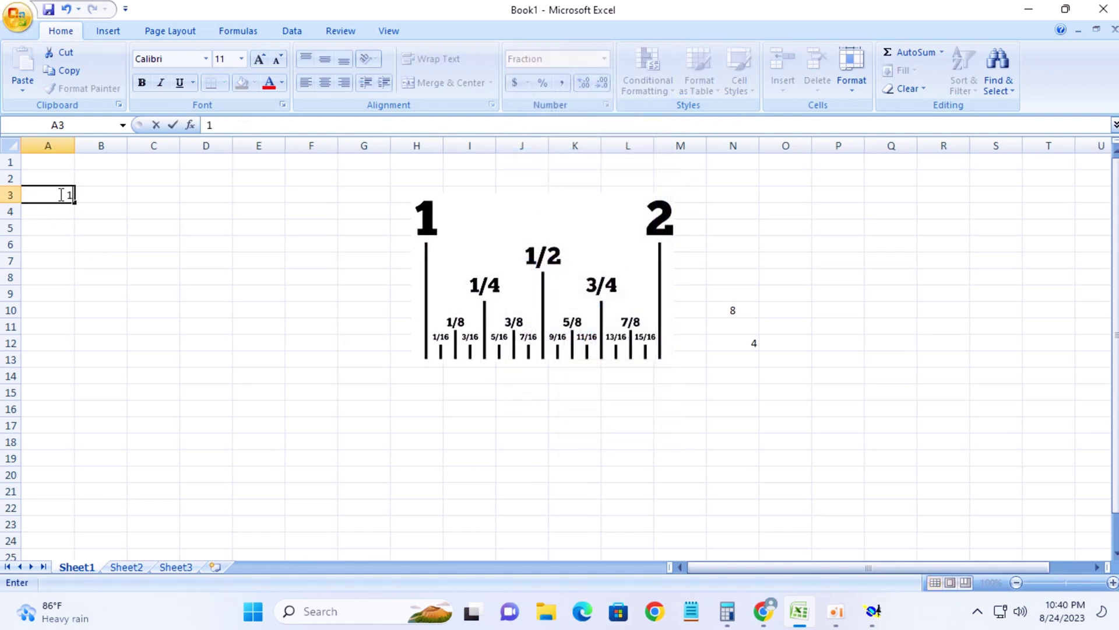
pyautogui.write('/8')
pyautogui.click(51, 209)
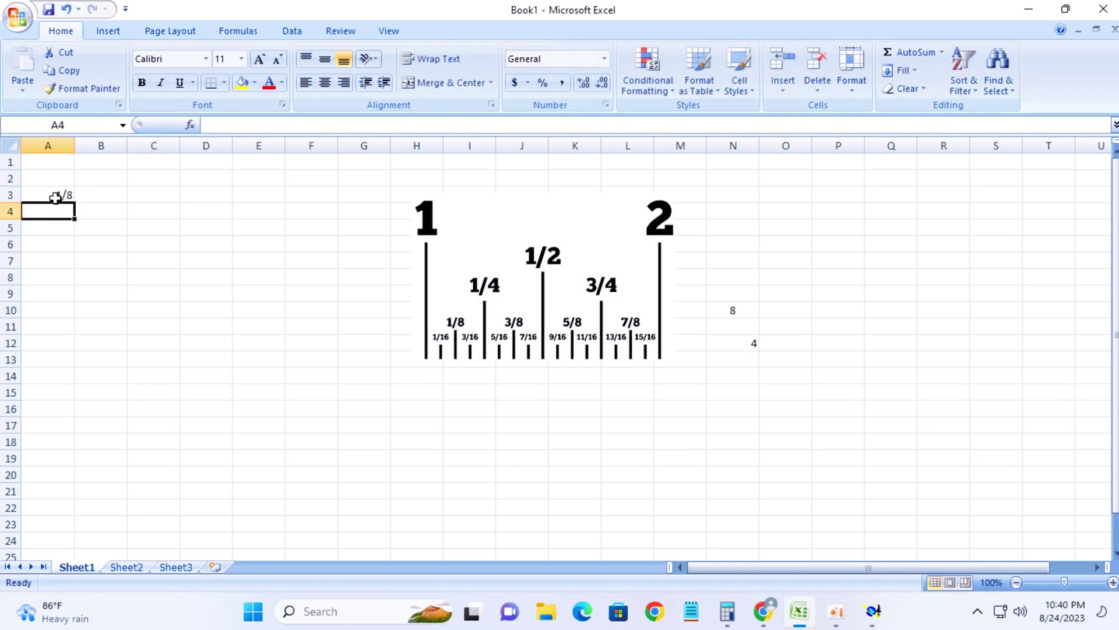
# Step: Enter 1/4 in A4, clear the resulting 4-Jan date, and reselect A3
pyautogui.write('1/')
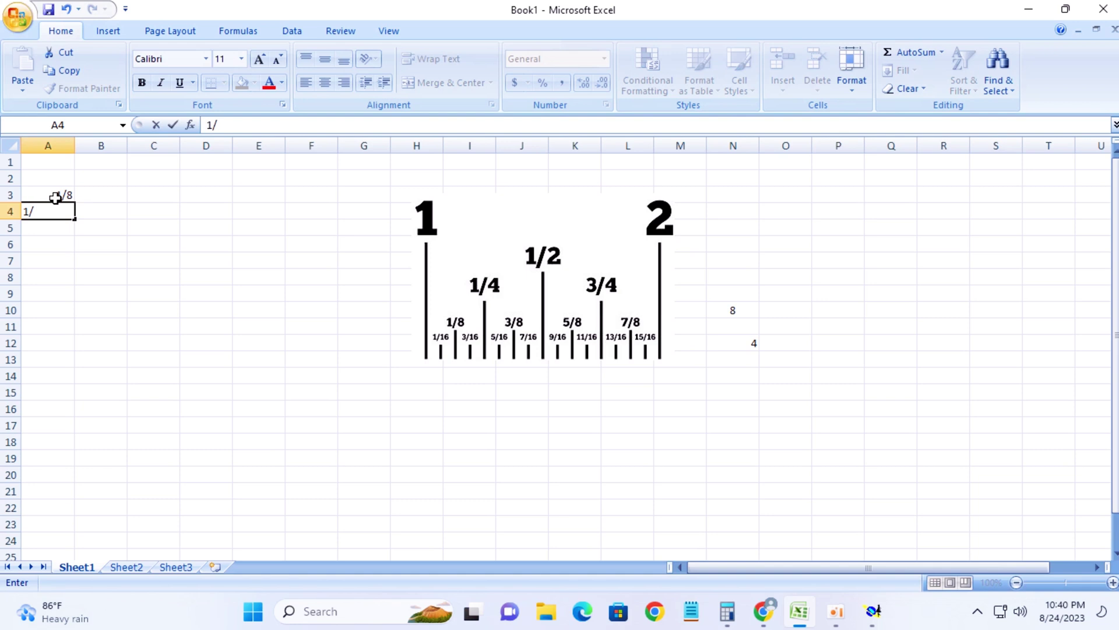
pyautogui.write('4')
pyautogui.click(61, 235)
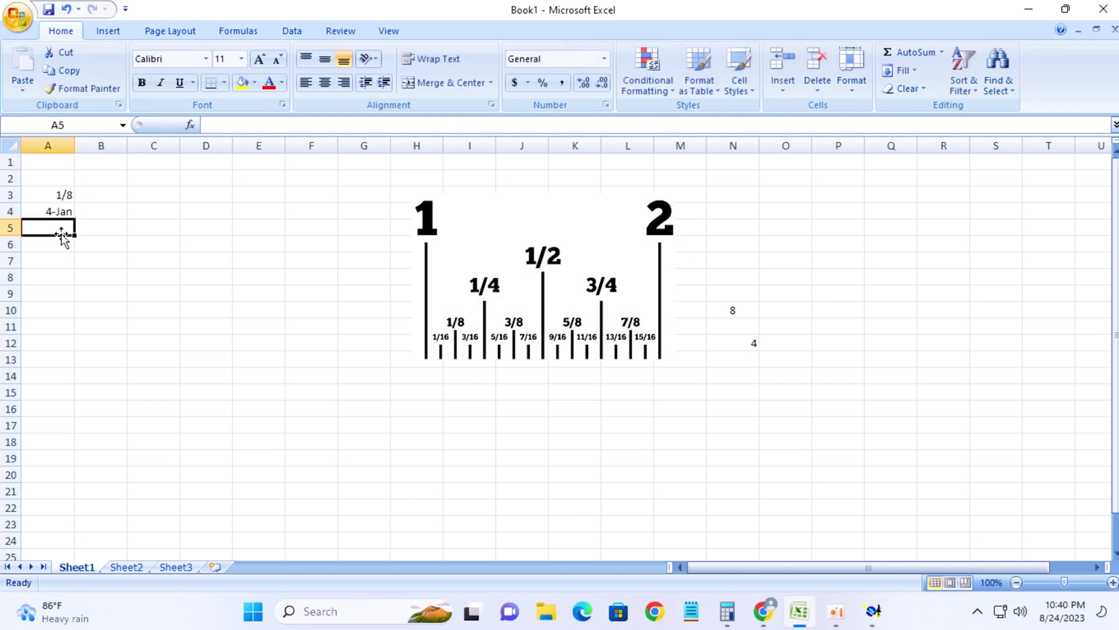
pyautogui.click(56, 211)
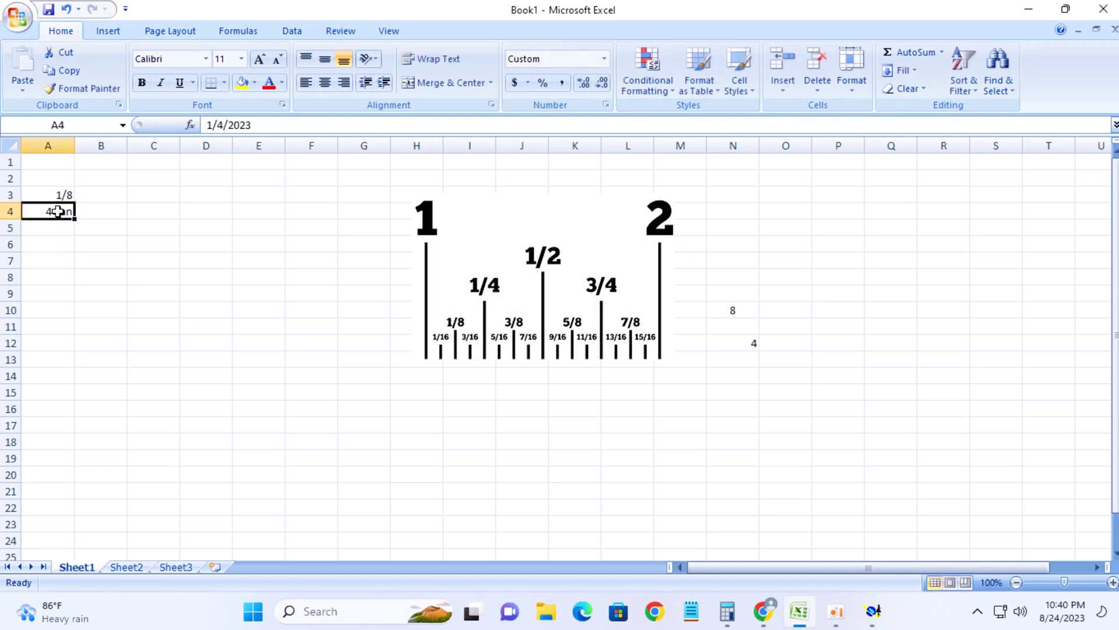
pyautogui.press('BackSpace')
pyautogui.click(78, 239)
pyautogui.click(68, 194)
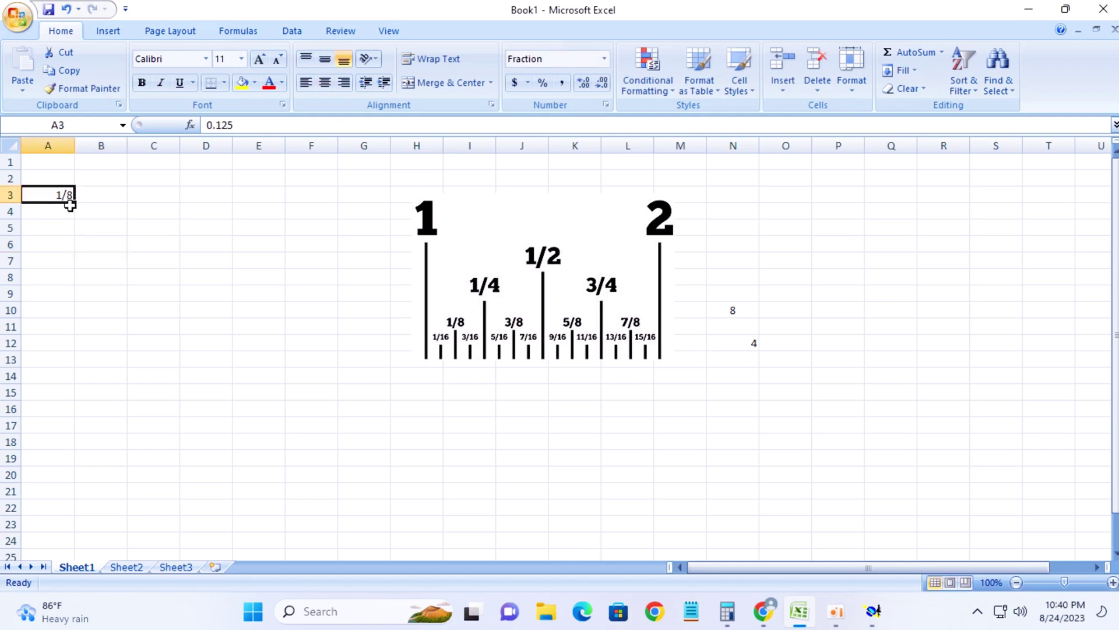
# Step: Fill 1/8 down column A to row 20 and centre A3:A20 without merging
pyautogui.moveTo(76, 203); pyautogui.dragTo(76, 478)
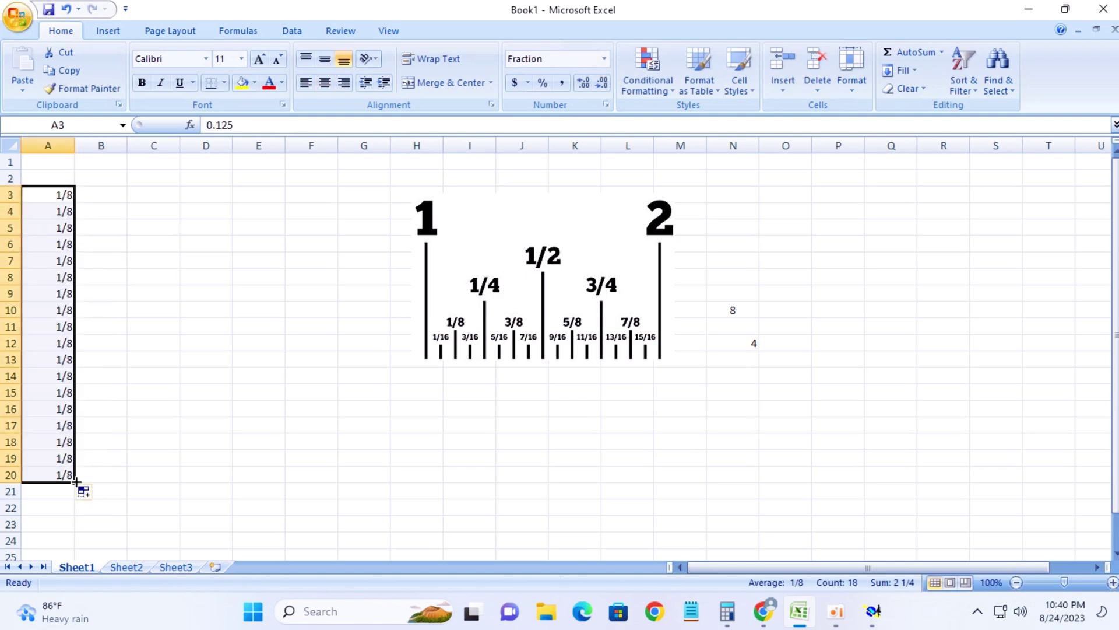
pyautogui.click(409, 82)
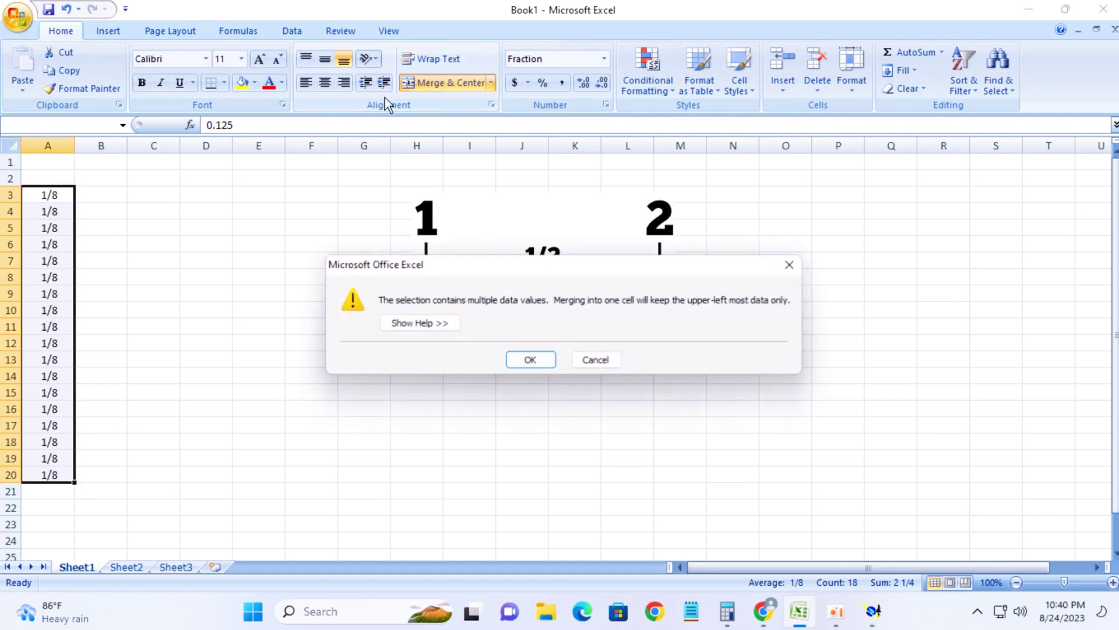
pyautogui.click(607, 362)
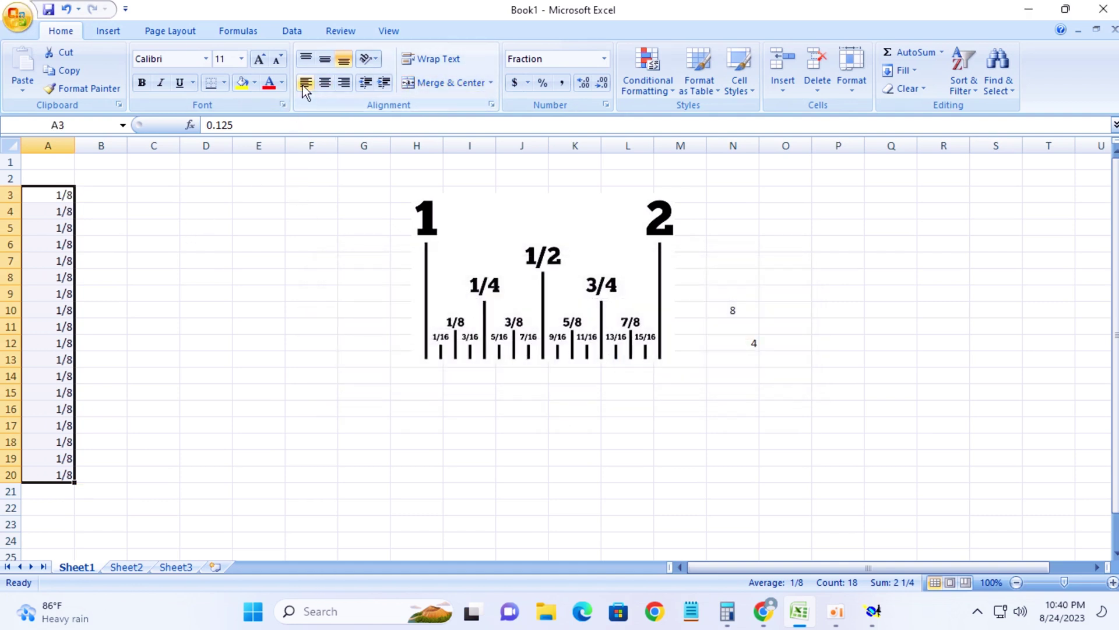
pyautogui.click(324, 82)
pyautogui.click(262, 210)
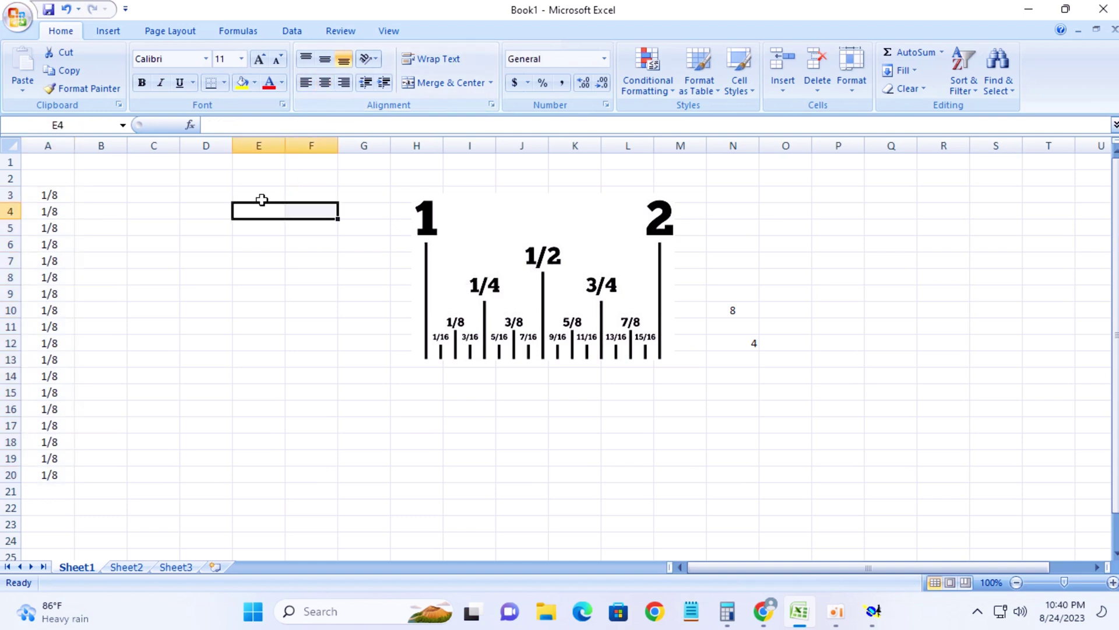
# Step: Enter 1/4, 3/8, 5/8, 3/4, 7/8 and 1 into A4 through A9
pyautogui.click(57, 211)
pyautogui.write('1')
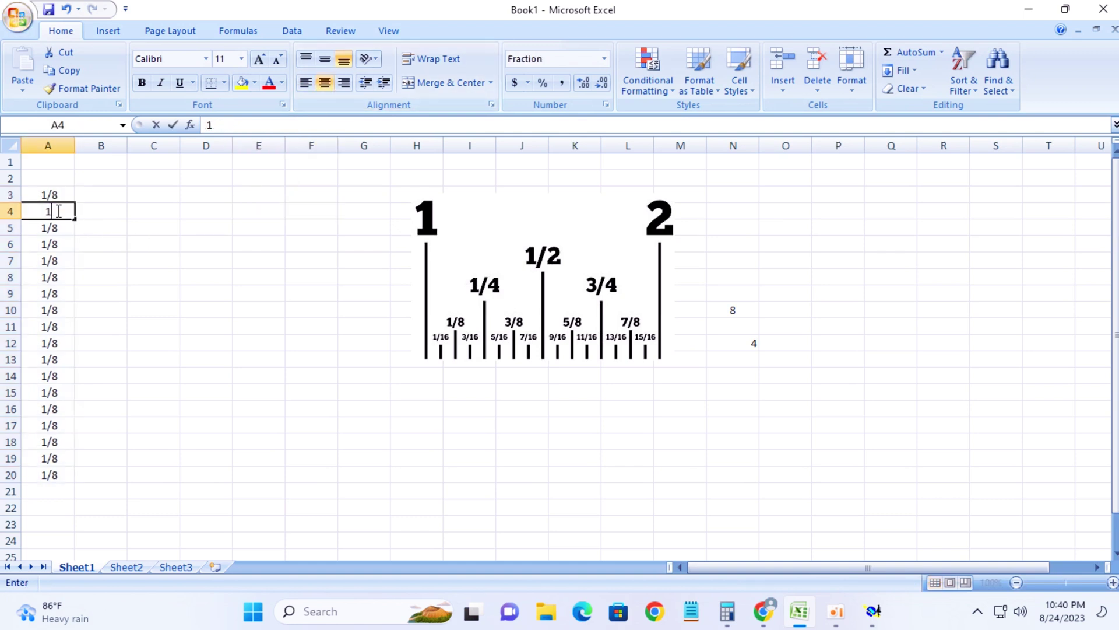
pyautogui.write('/4')
pyautogui.press('Return')
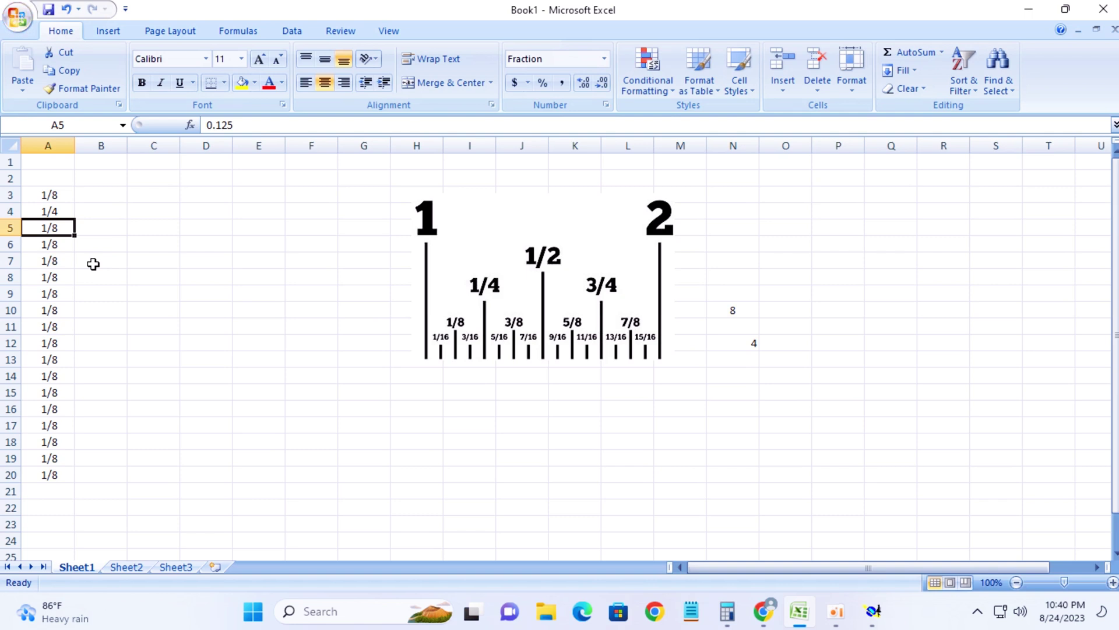
pyautogui.write('3/8')
pyautogui.press('Return')
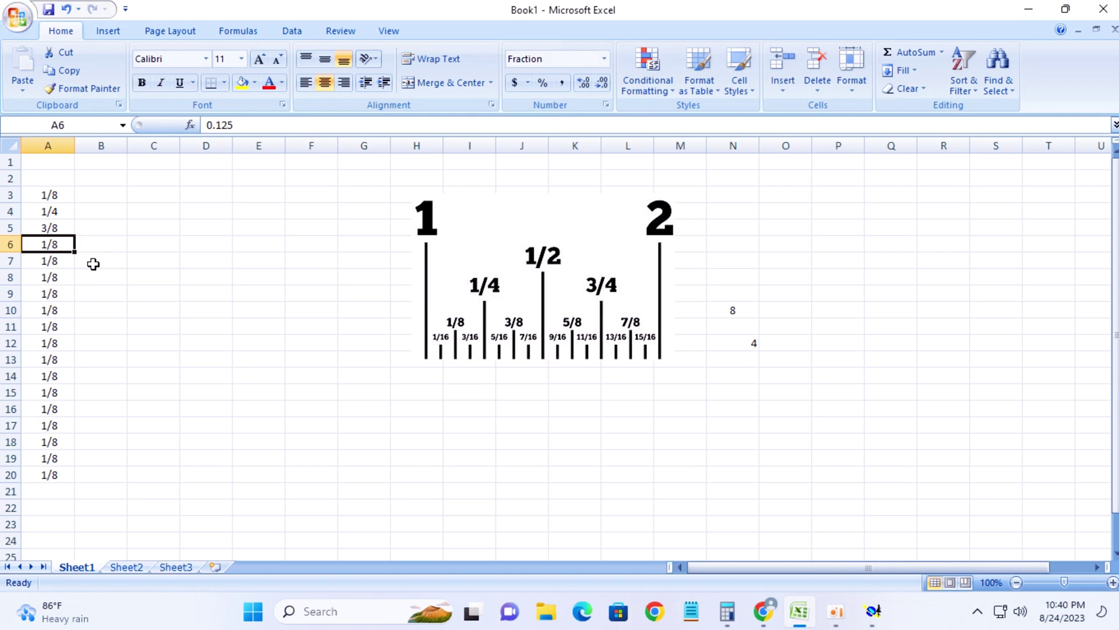
pyautogui.write('5')
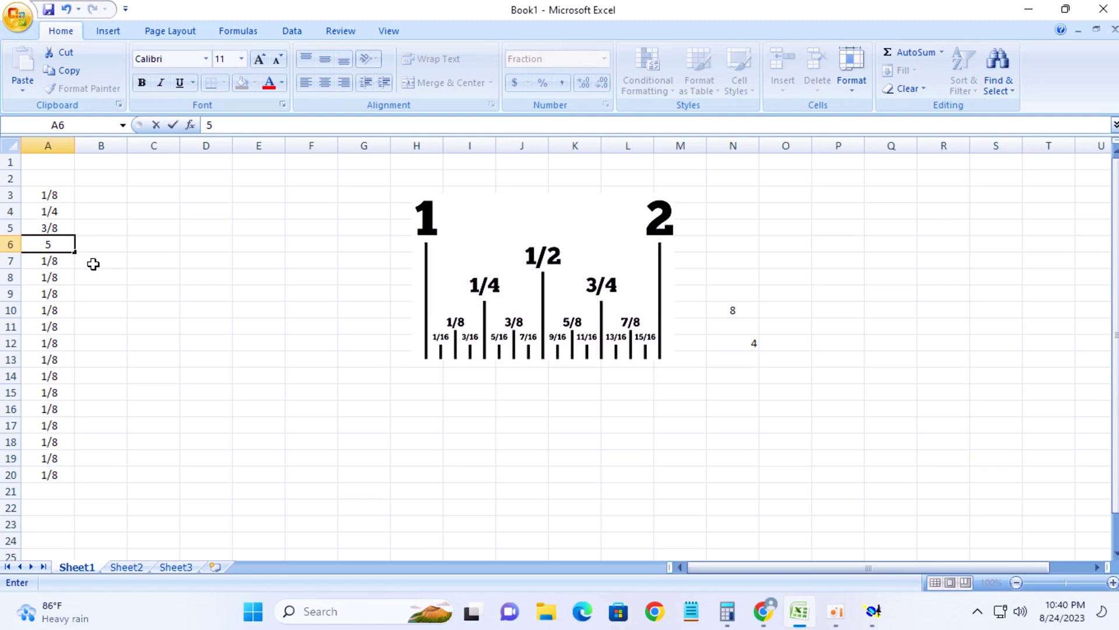
pyautogui.write('/8')
pyautogui.press('Return')
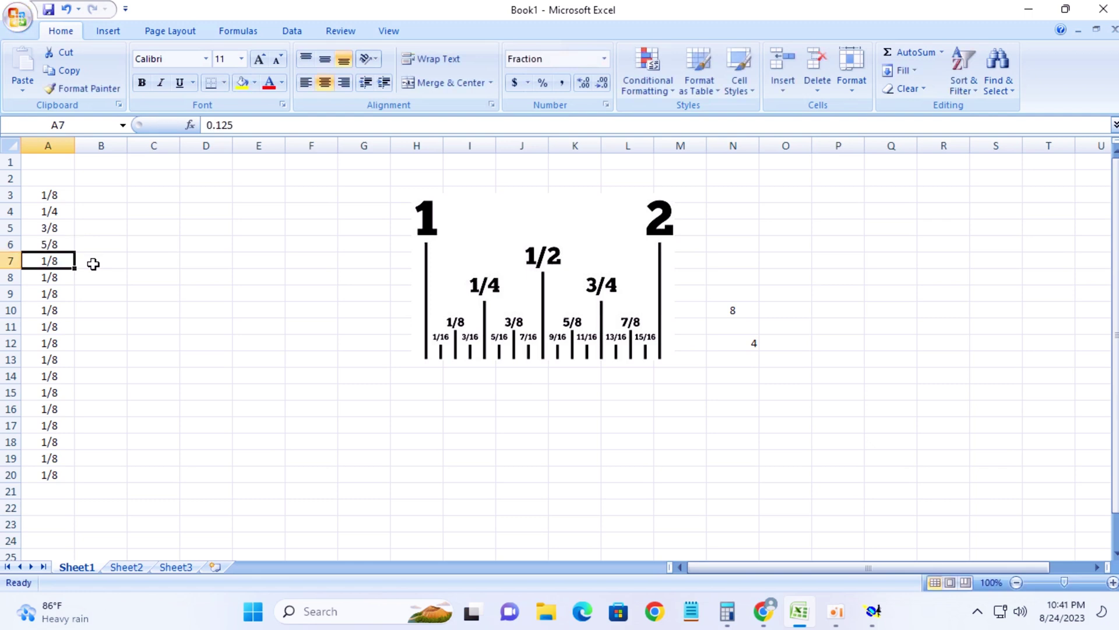
pyautogui.write('3/')
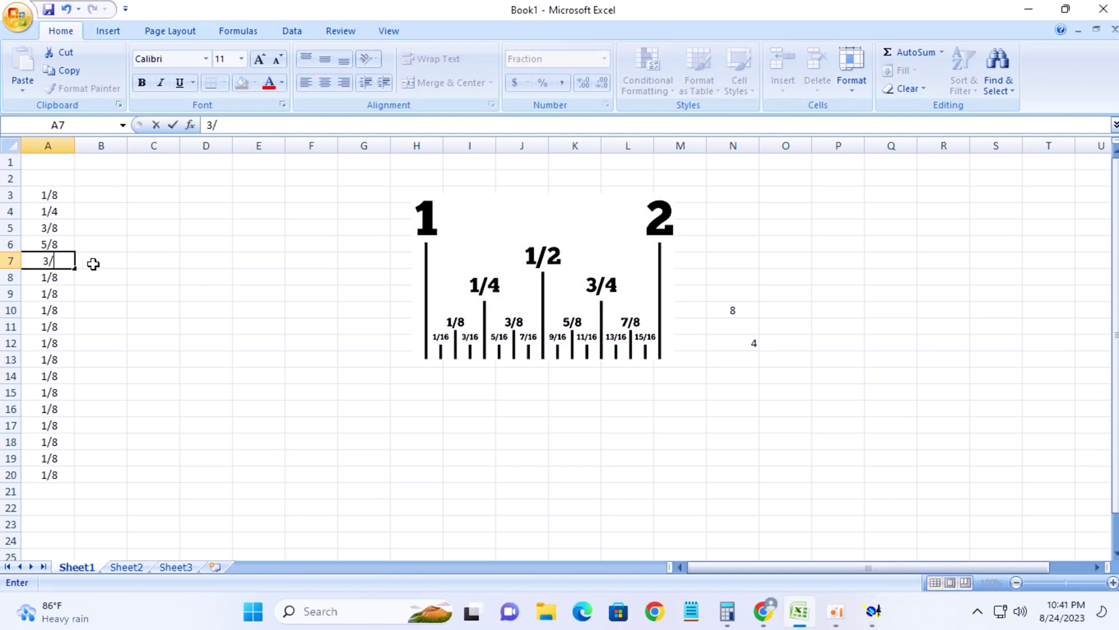
pyautogui.write('4')
pyautogui.press('Return')
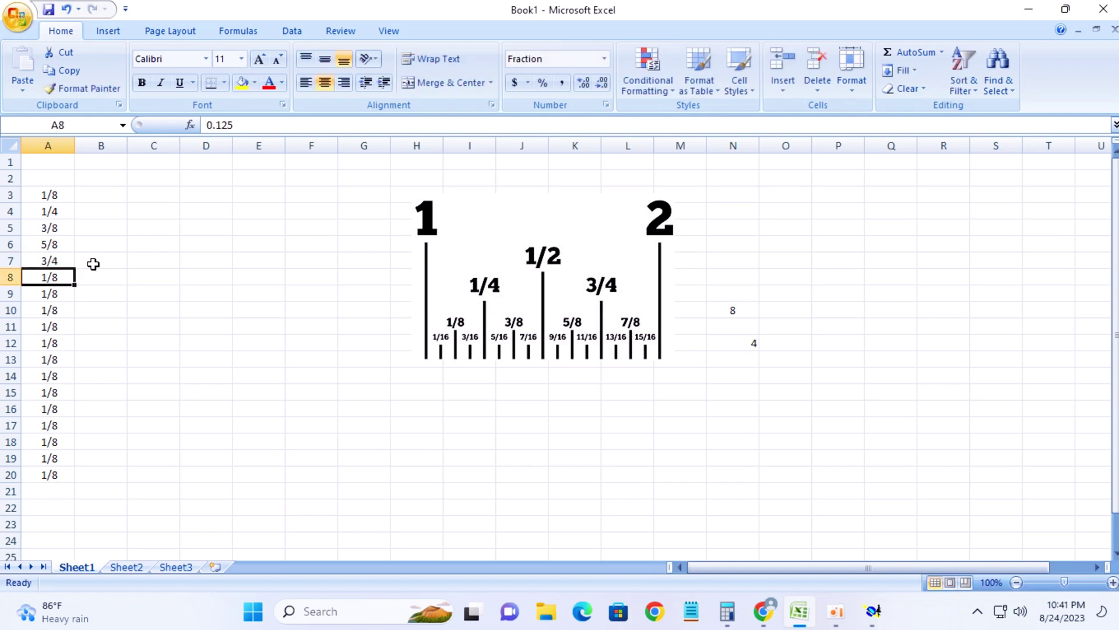
pyautogui.write('7')
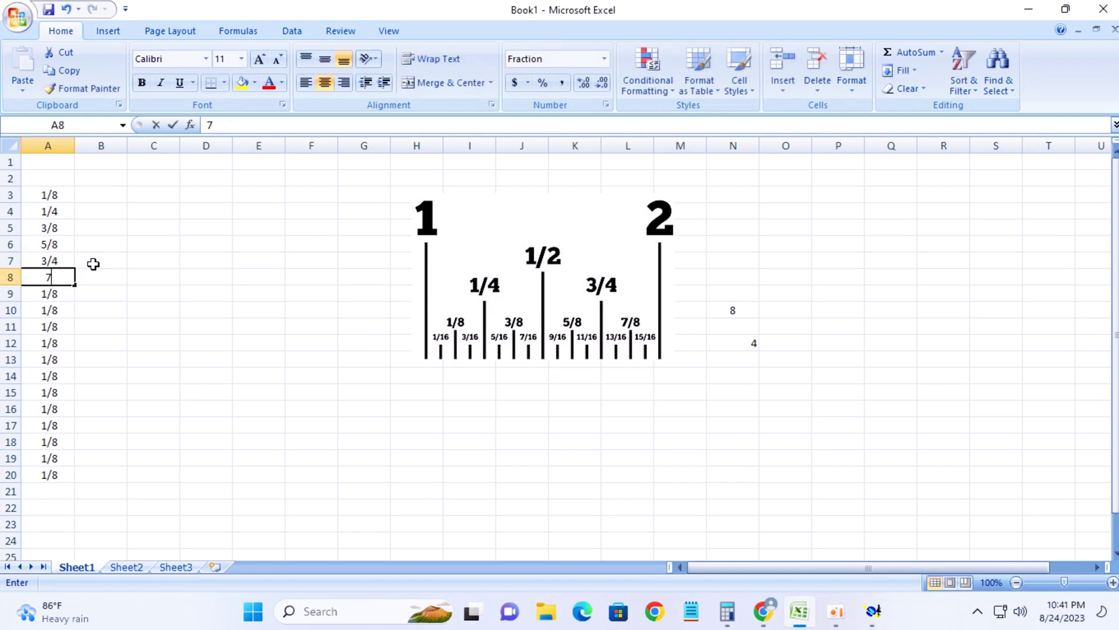
pyautogui.write('/8')
pyautogui.press('Return')
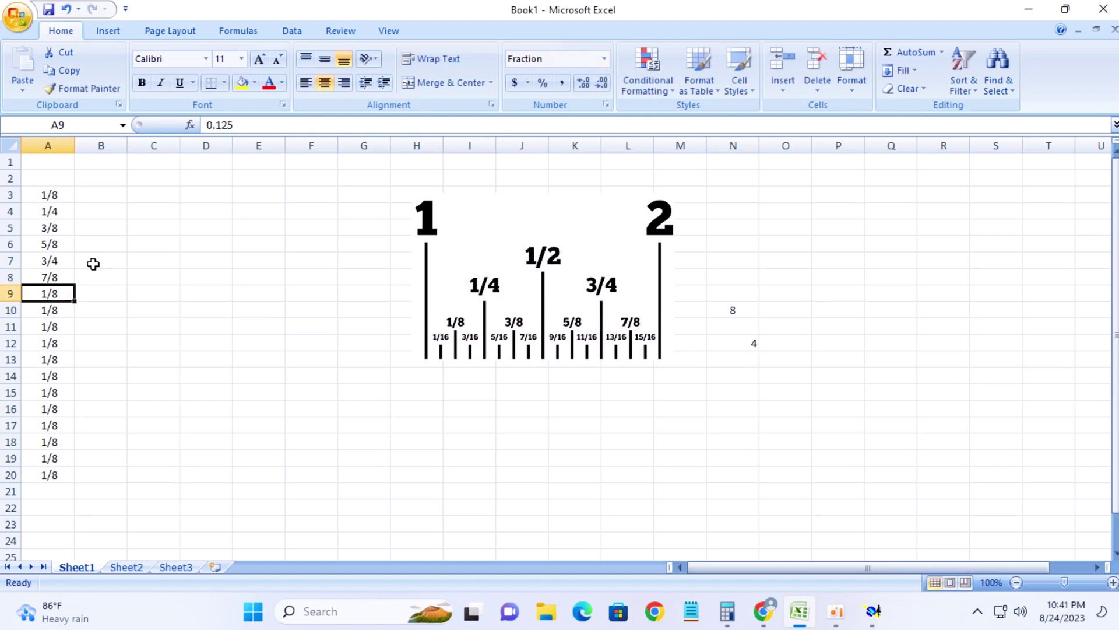
pyautogui.write('1')
pyautogui.press('Return')
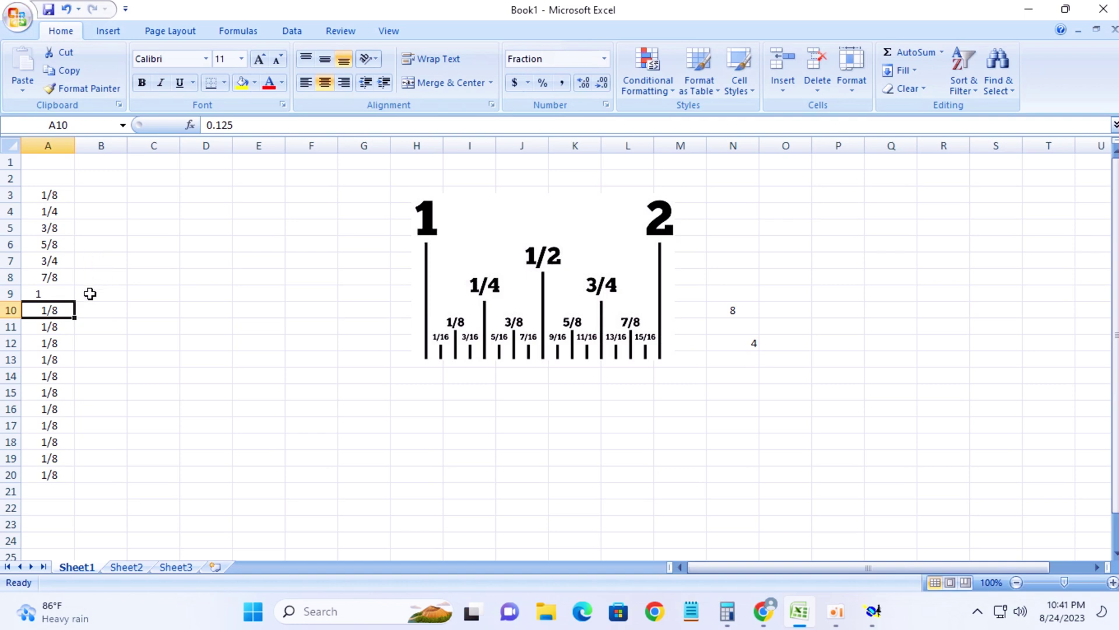
# Step: Clear the leftover 1/8 entries below the list down to row 20
pyautogui.press('BackSpace')
pyautogui.press('Return')
pyautogui.press('BackSpace')
pyautogui.press('Return')
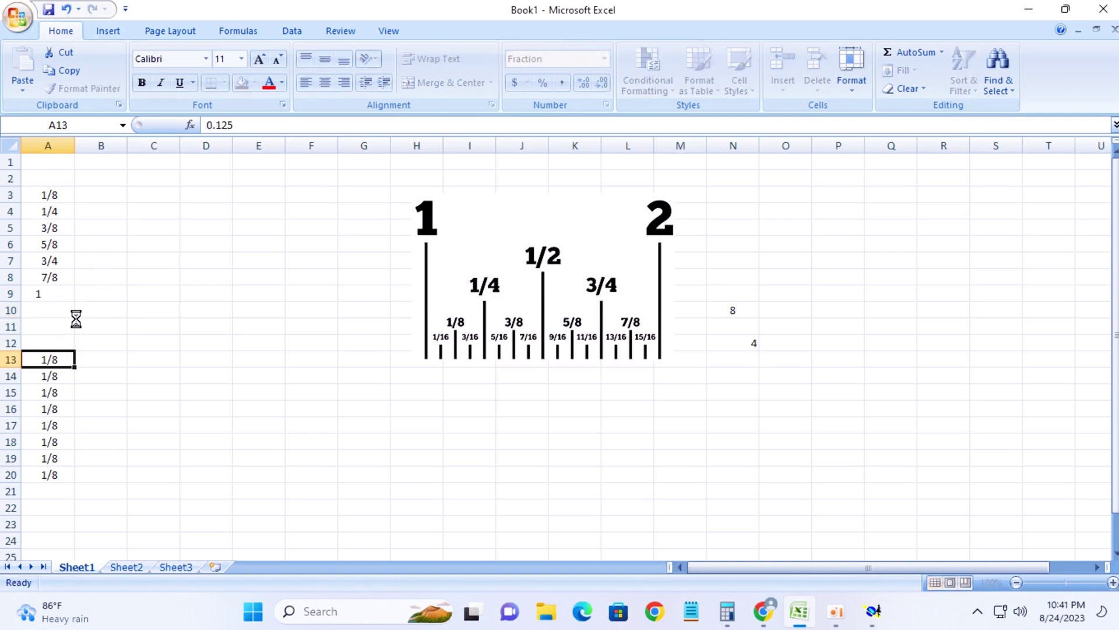
pyautogui.press('BackSpace')
pyautogui.press('Return')
pyautogui.press('BackSpace')
pyautogui.press('Return')
pyautogui.press('BackSpace')
pyautogui.press('Return')
pyautogui.press('BackSpace')
pyautogui.press('Return')
pyautogui.press('BackSpace')
pyautogui.press('Return')
pyautogui.press('BackSpace')
pyautogui.press('Return')
pyautogui.press('BackSpace')
pyautogui.press('Return')
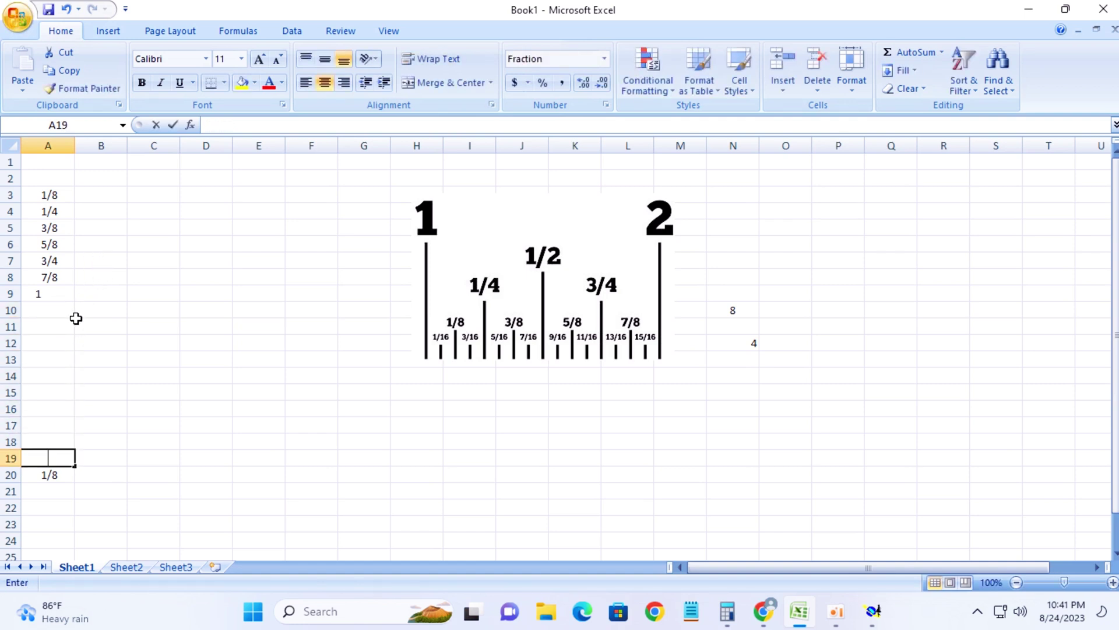
pyautogui.press('BackSpace')
pyautogui.press('Return')
pyautogui.press('BackSpace')
pyautogui.click(66, 291)
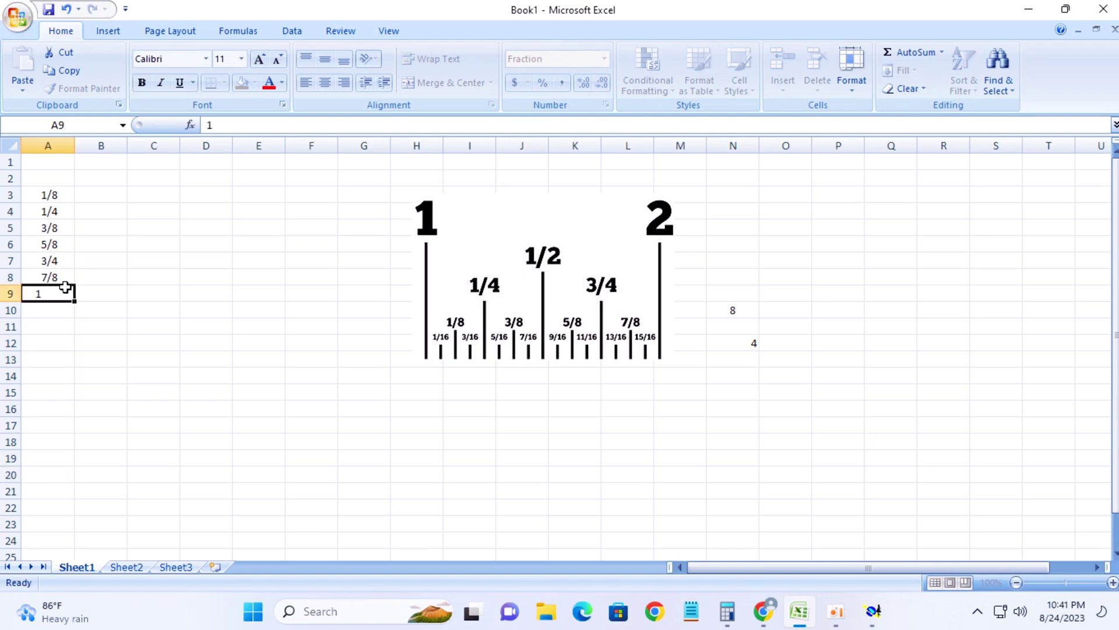
pyautogui.click(85, 200)
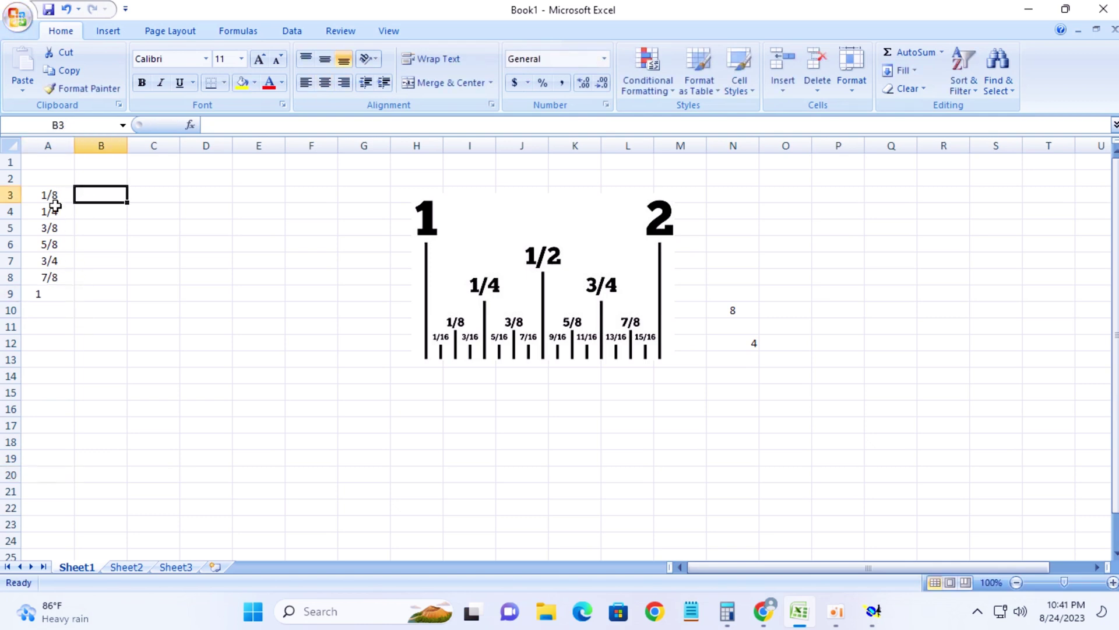
pyautogui.click(53, 200)
pyautogui.click(80, 201)
pyautogui.click(253, 198)
pyautogui.moveTo(260, 195); pyautogui.dragTo(265, 334)
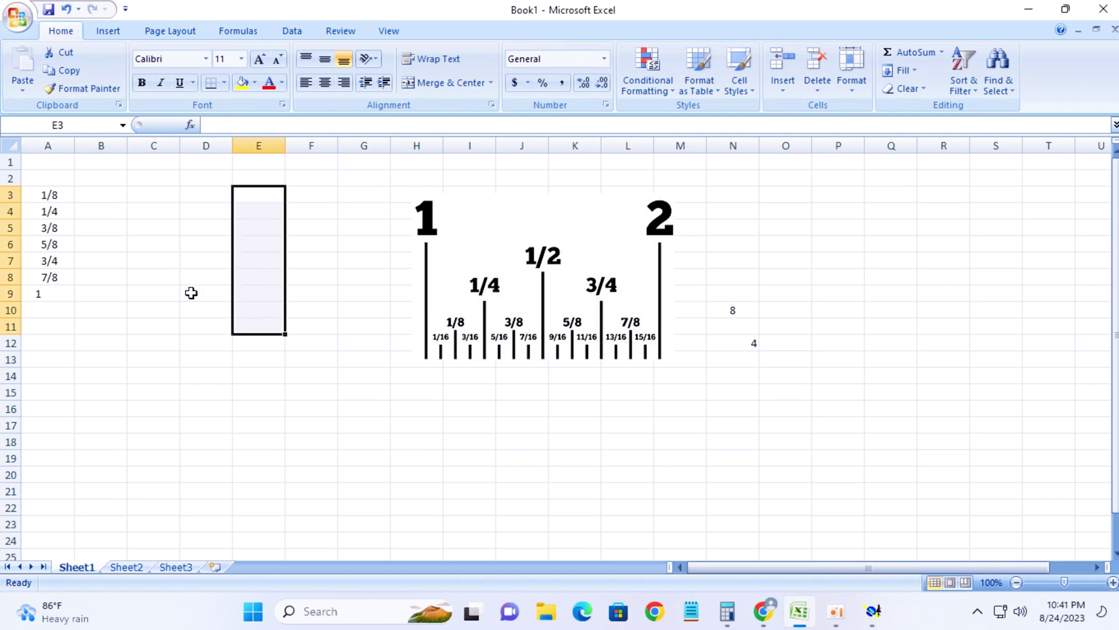
pyautogui.click(188, 176)
pyautogui.click(248, 187)
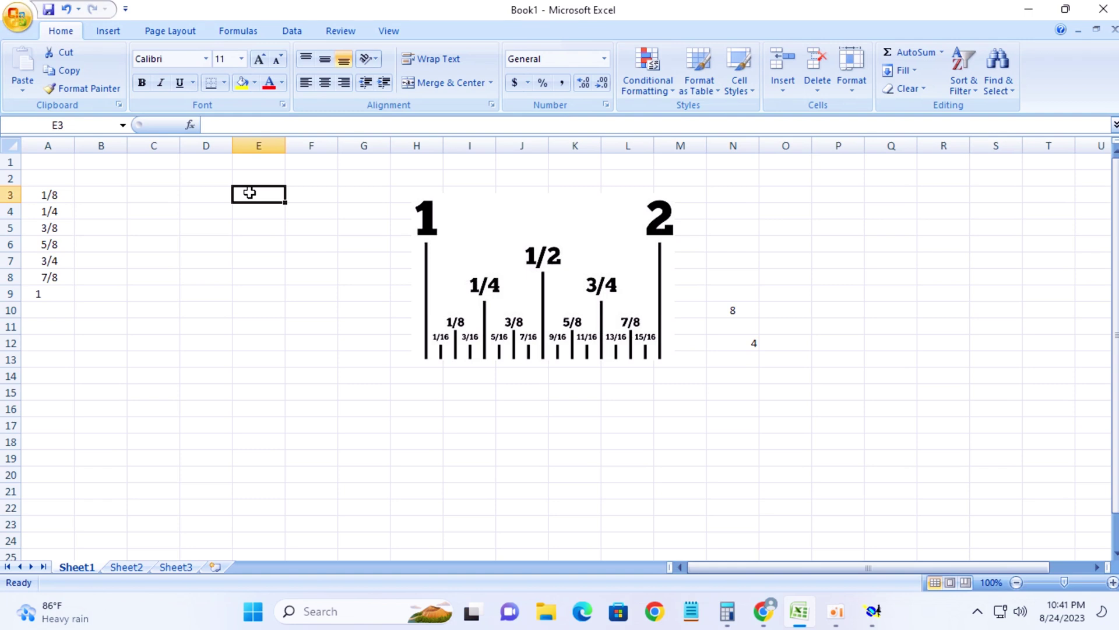
pyautogui.moveTo(247, 189)
pyautogui.mouseDown()
pyautogui.moveTo(318, 193)
pyautogui.moveTo(318, 291)
pyautogui.mouseUp()
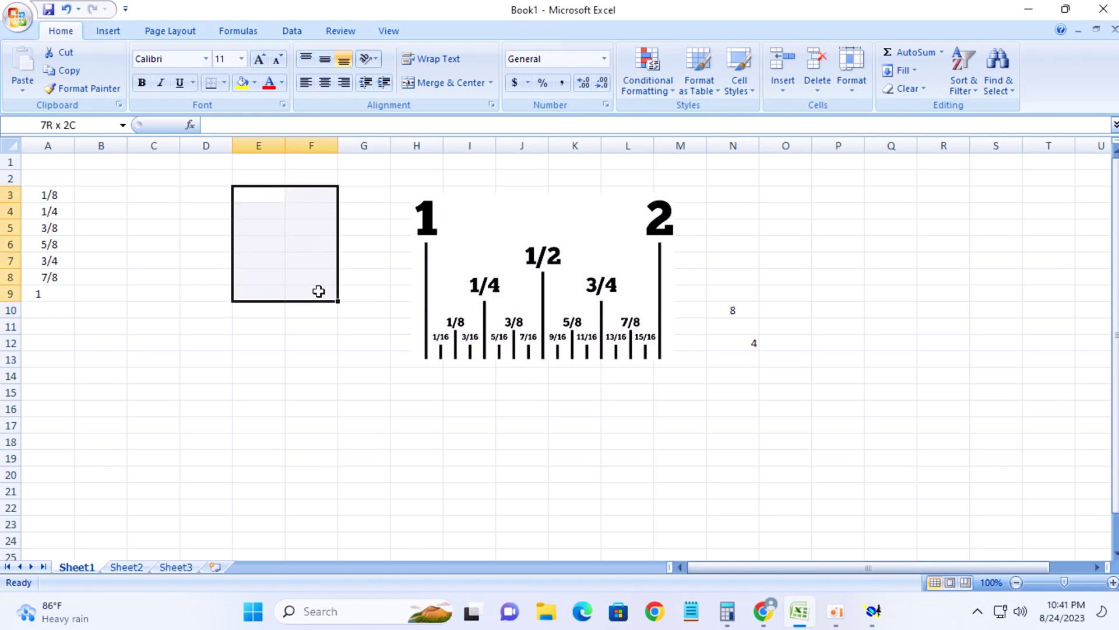
pyautogui.click(312, 356)
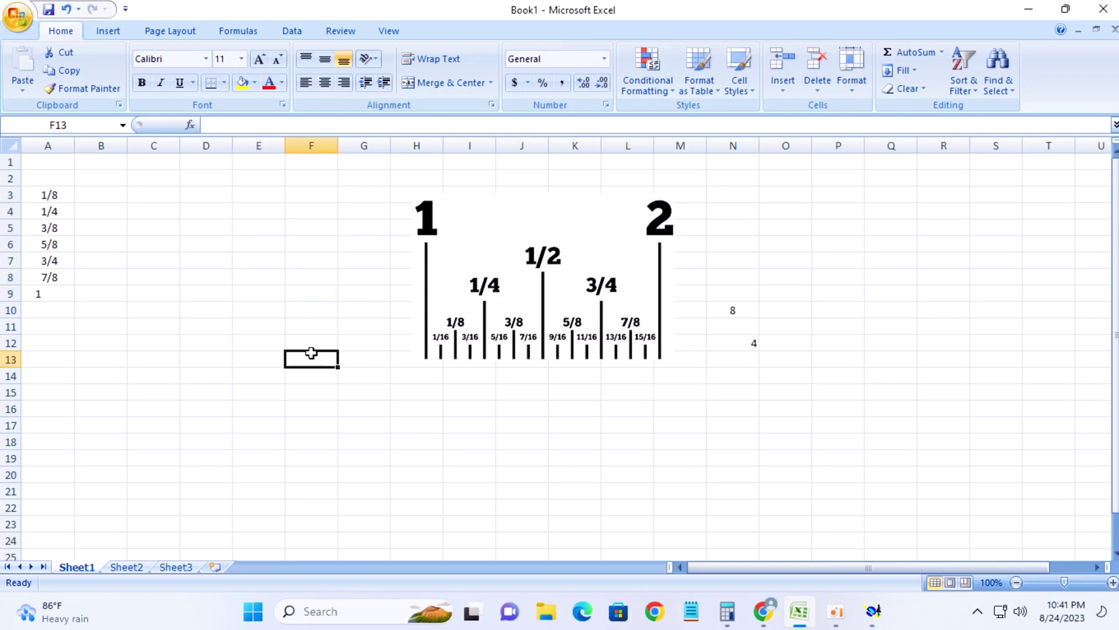
pyautogui.moveTo(240, 176); pyautogui.dragTo(324, 177)
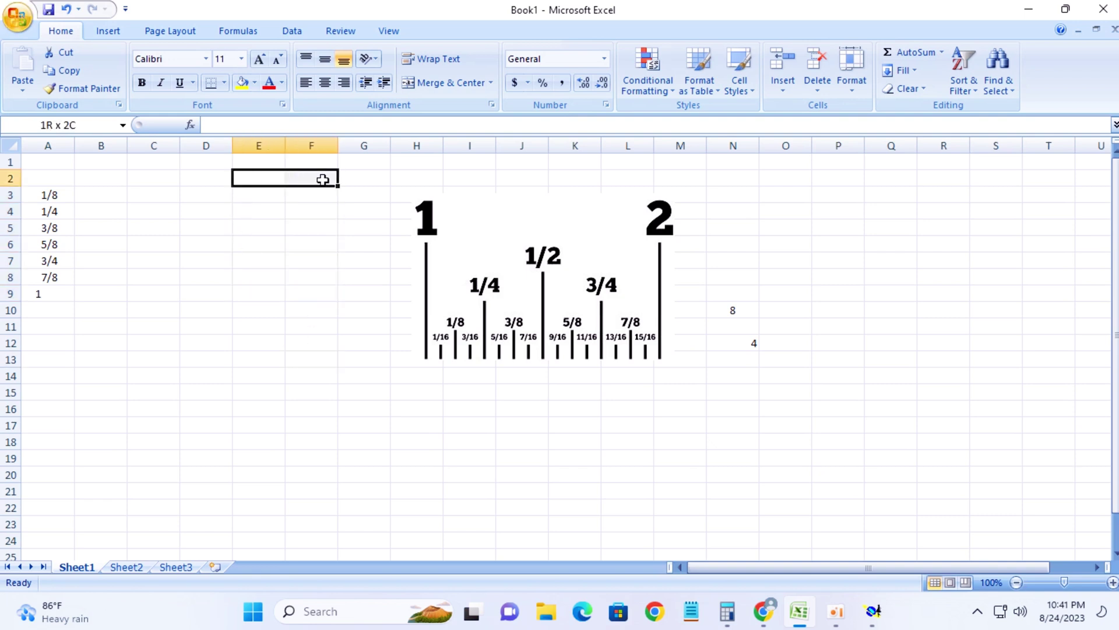
pyautogui.click(283, 243)
pyautogui.click(107, 196)
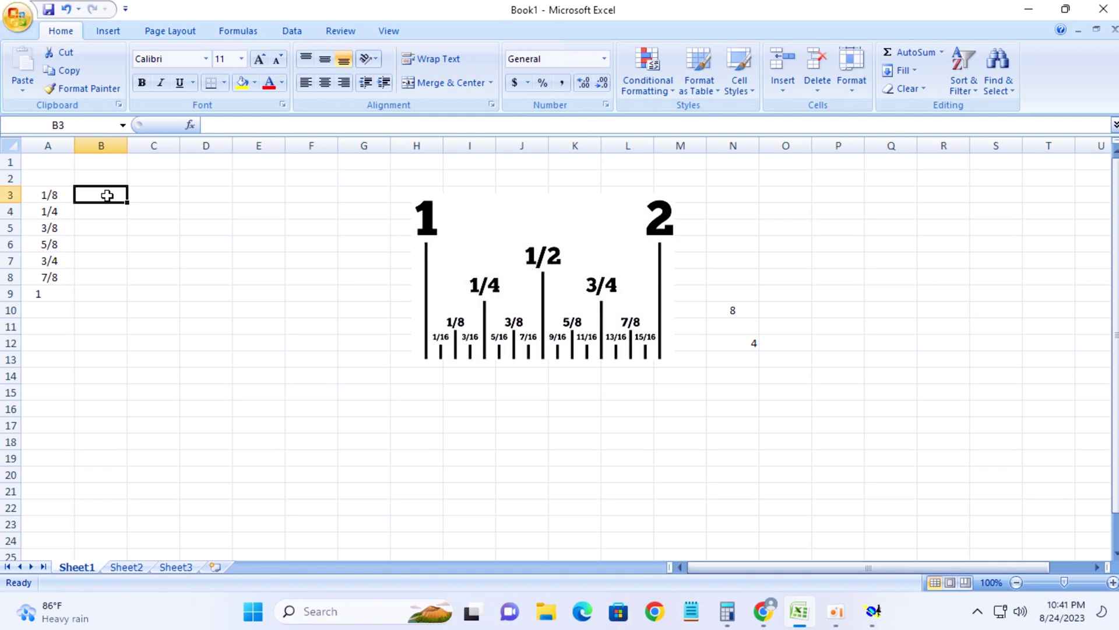
# Step: Enter the decimals 0.125, 0.25 and 0.375 in B3 through B5
pyautogui.write('.125')
pyautogui.press('Return')
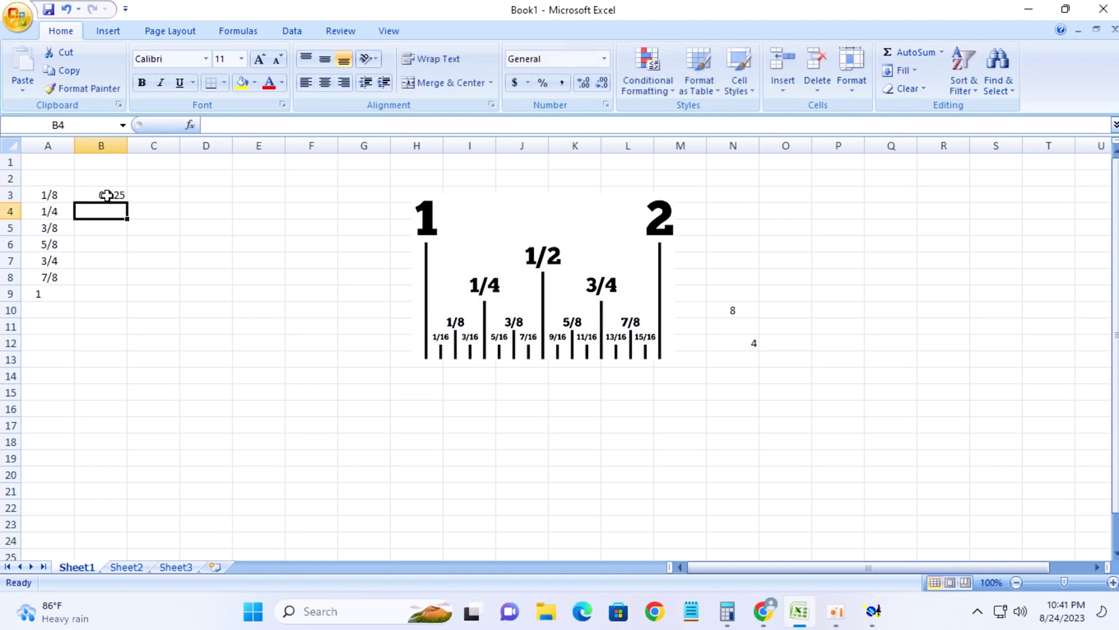
pyautogui.write('.25')
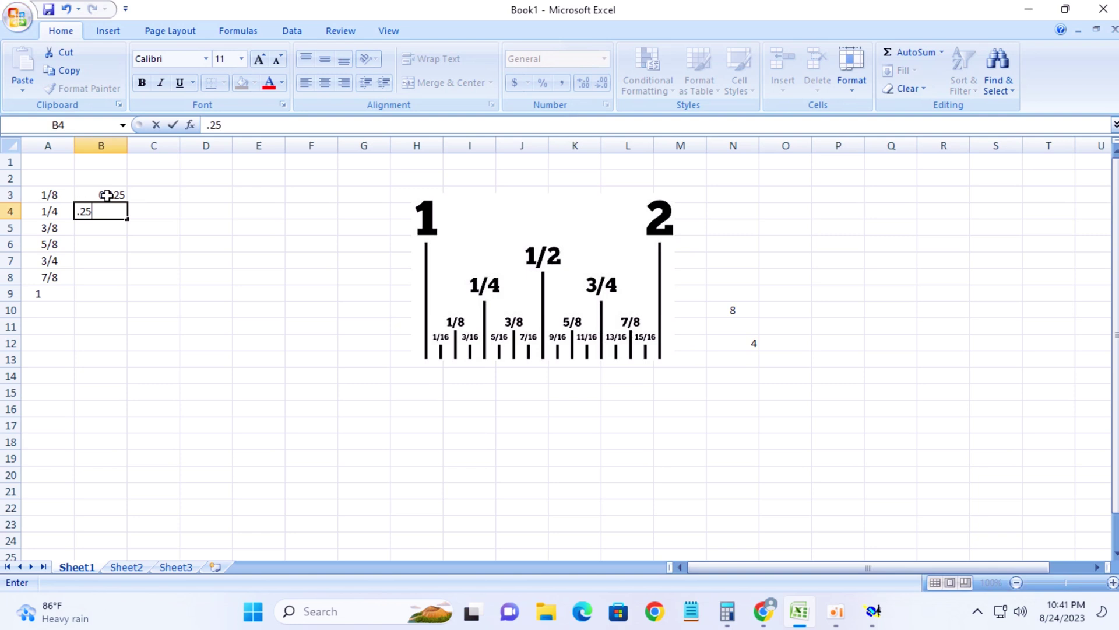
pyautogui.press('Return')
pyautogui.write('.3')
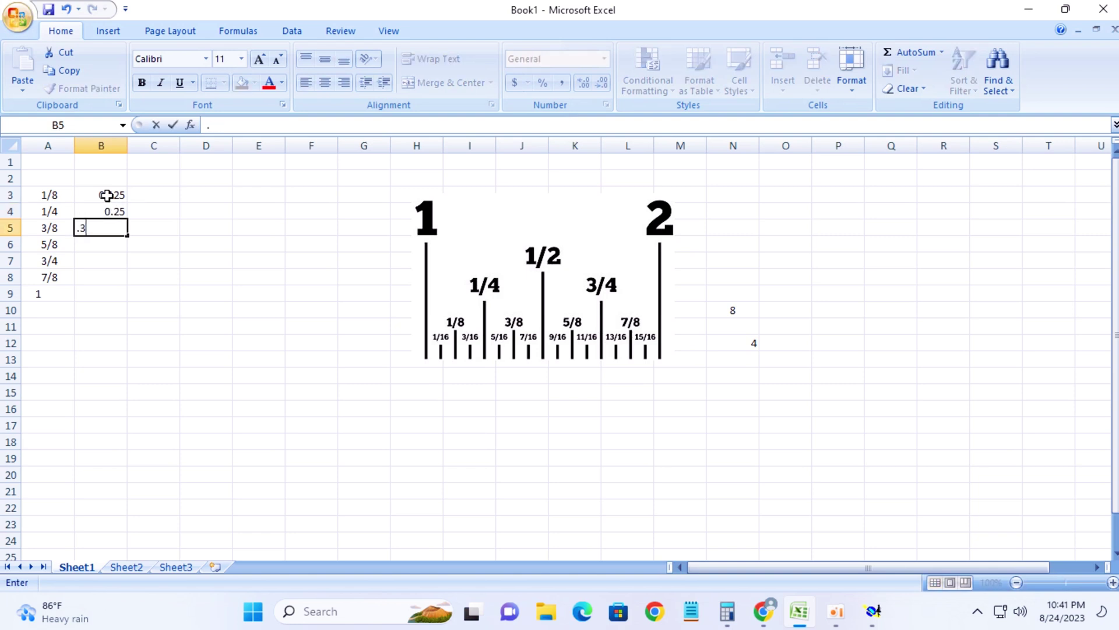
pyautogui.write('75')
pyautogui.press('Return')
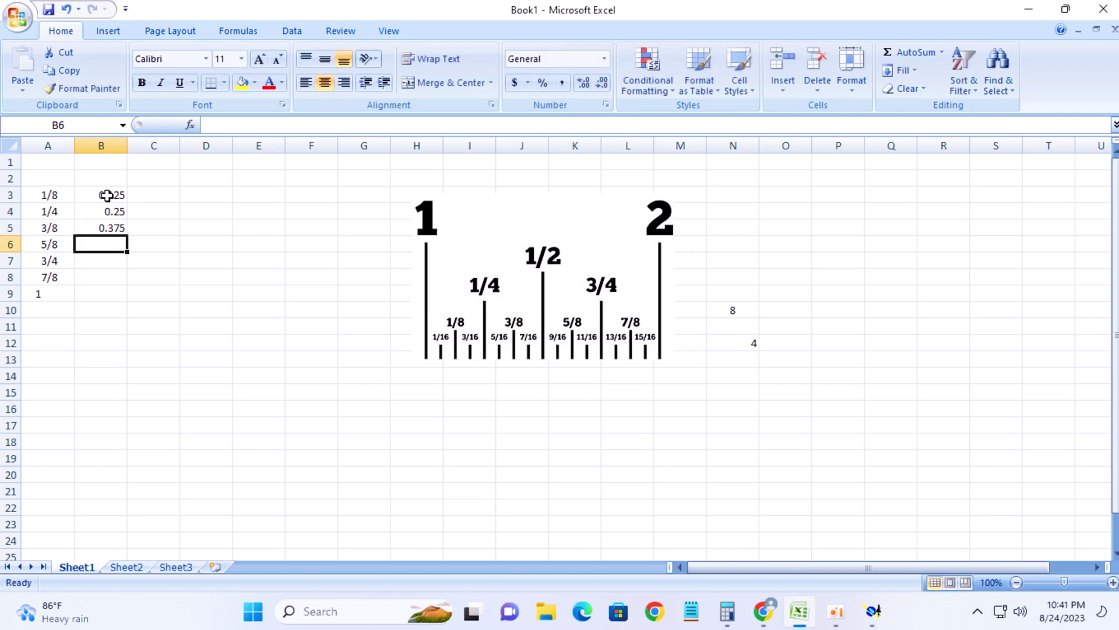
# Step: Enter 0.625, 0.75, 0.875 and 1 in B6 through B9
pyautogui.write('.625')
pyautogui.press('Return')
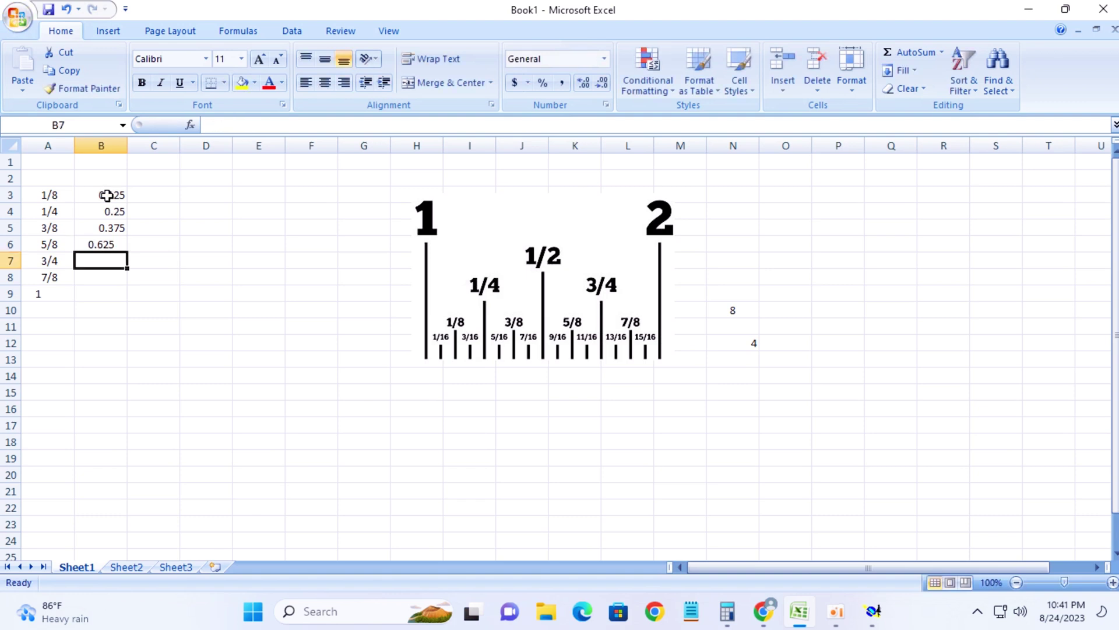
pyautogui.write('.7')
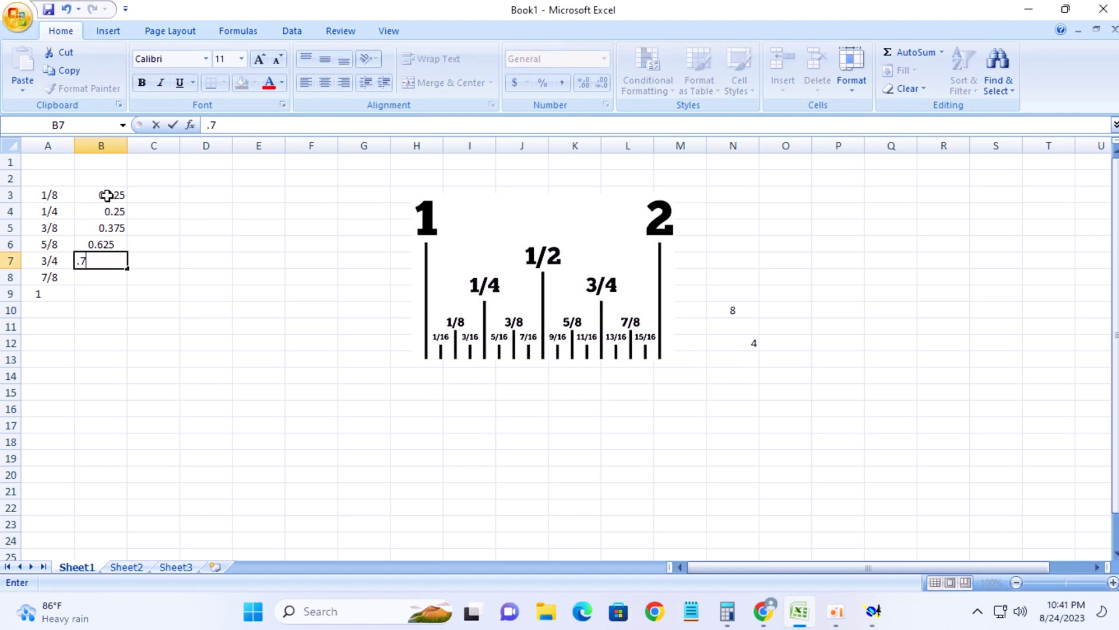
pyautogui.write('0')
pyautogui.press('Return')
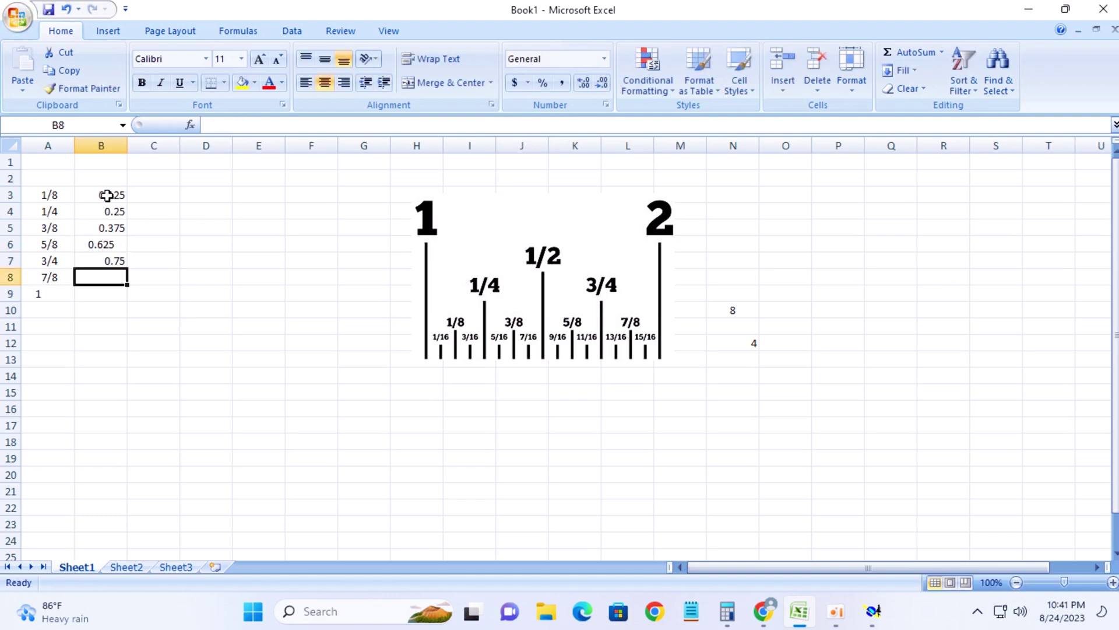
pyautogui.write('.8')
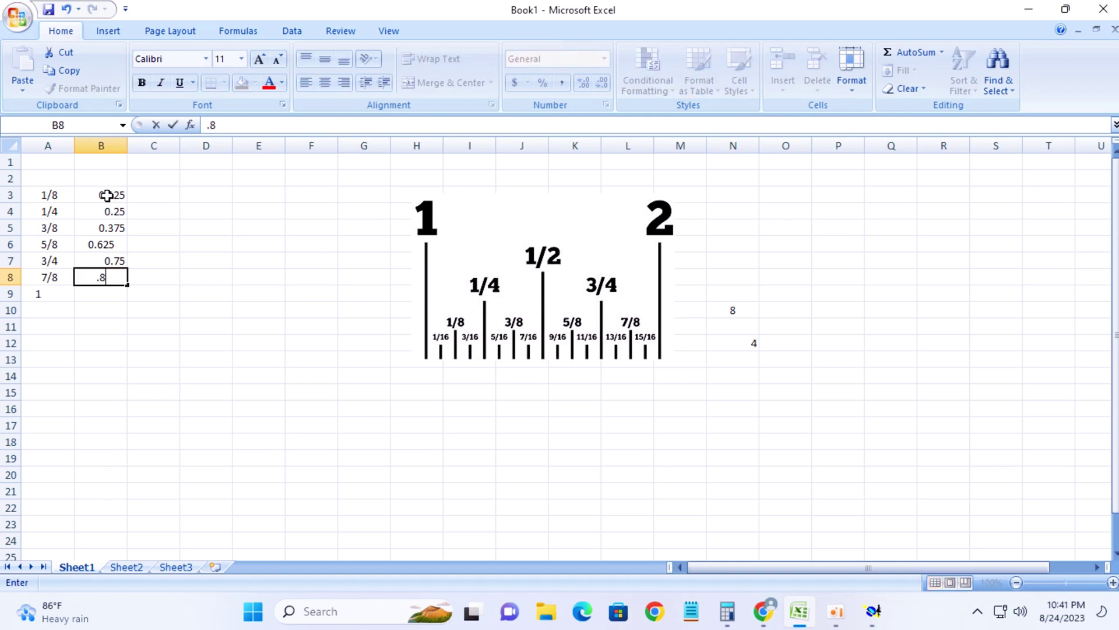
pyautogui.write('75')
pyautogui.press('Return')
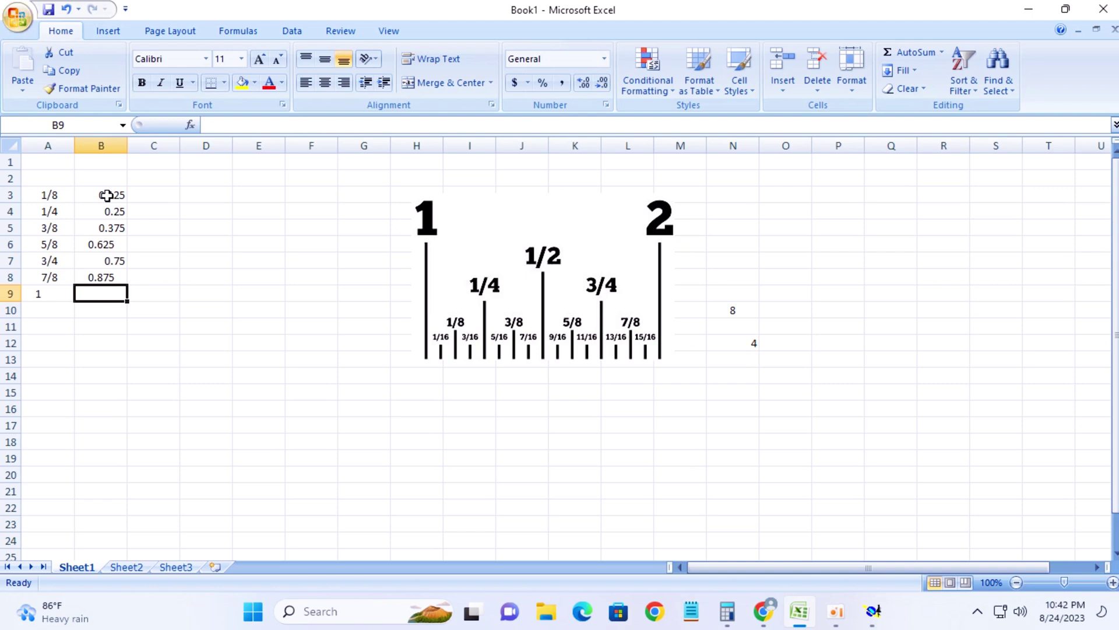
pyautogui.write('1')
pyautogui.click(157, 391)
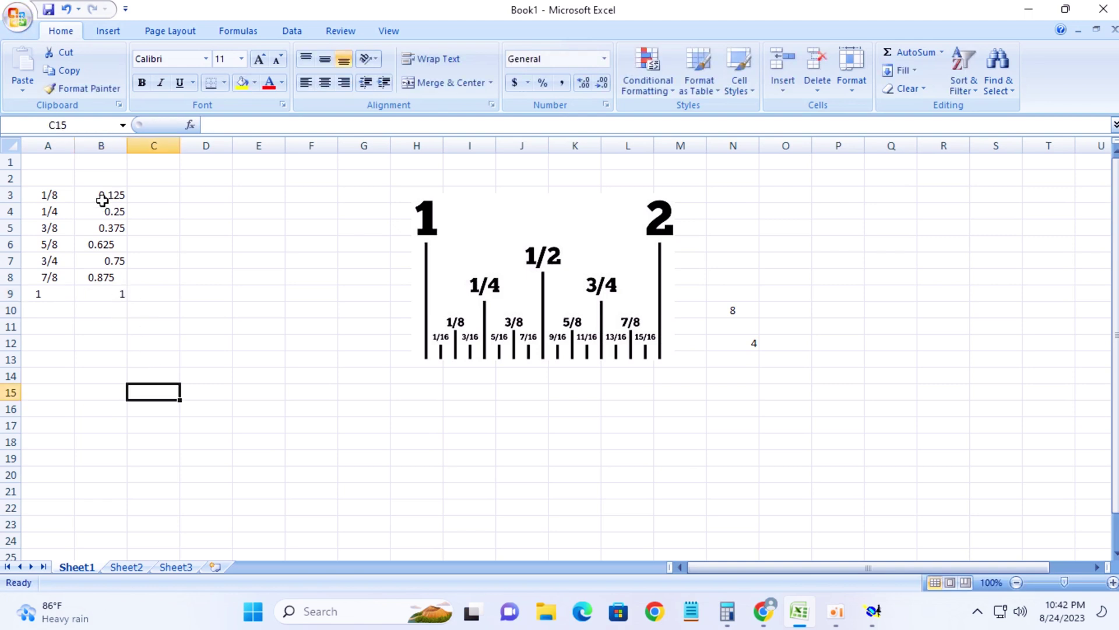
# Step: Centre the decimals 0.125 through 1 in B3:B9
pyautogui.moveTo(102, 200); pyautogui.dragTo(105, 290)
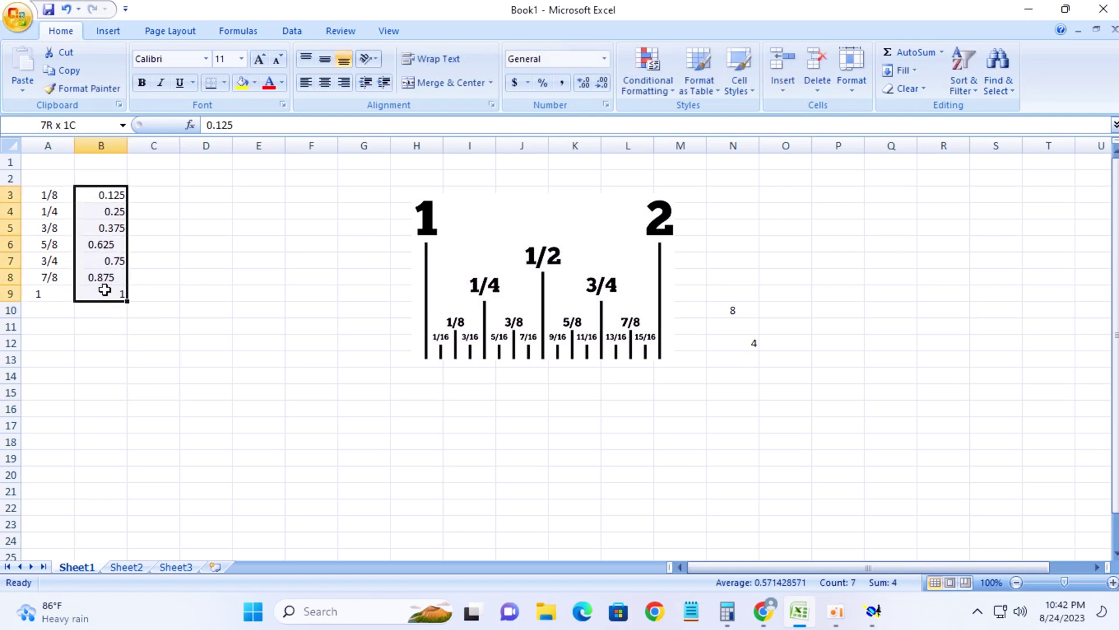
pyautogui.moveTo(104, 290); pyautogui.dragTo(105, 291)
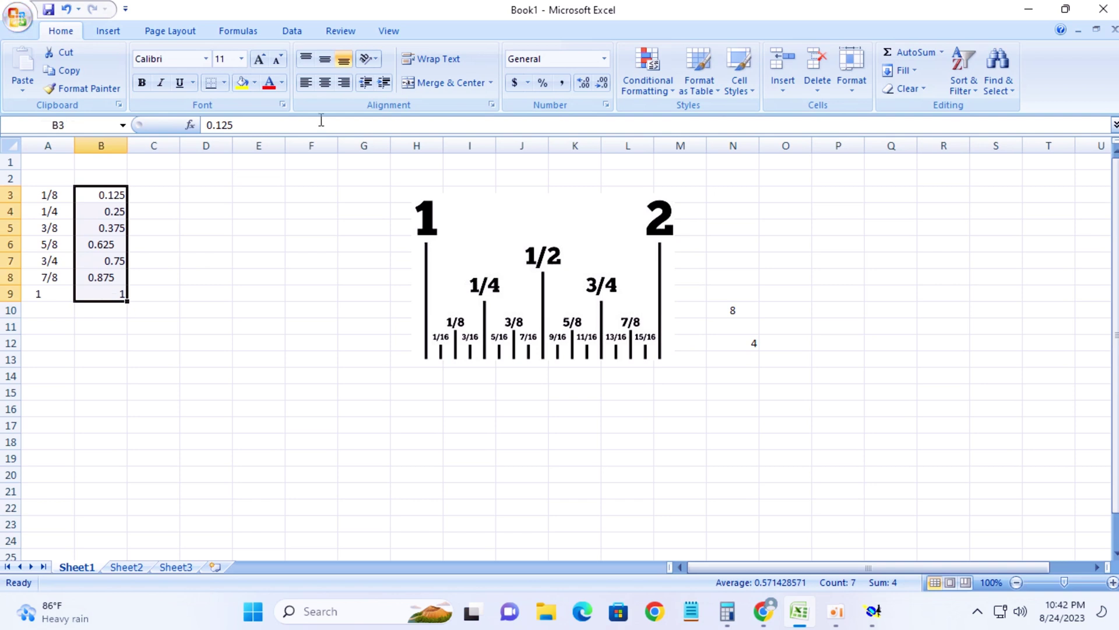
pyautogui.click(326, 83)
pyautogui.click(186, 228)
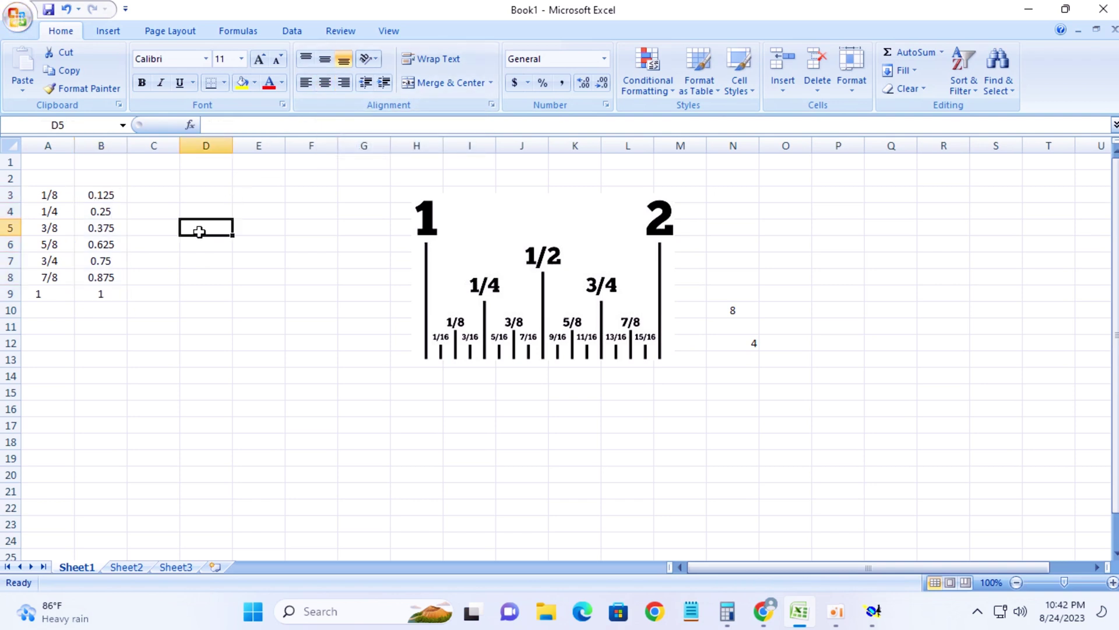
pyautogui.click(162, 195)
pyautogui.click(221, 196)
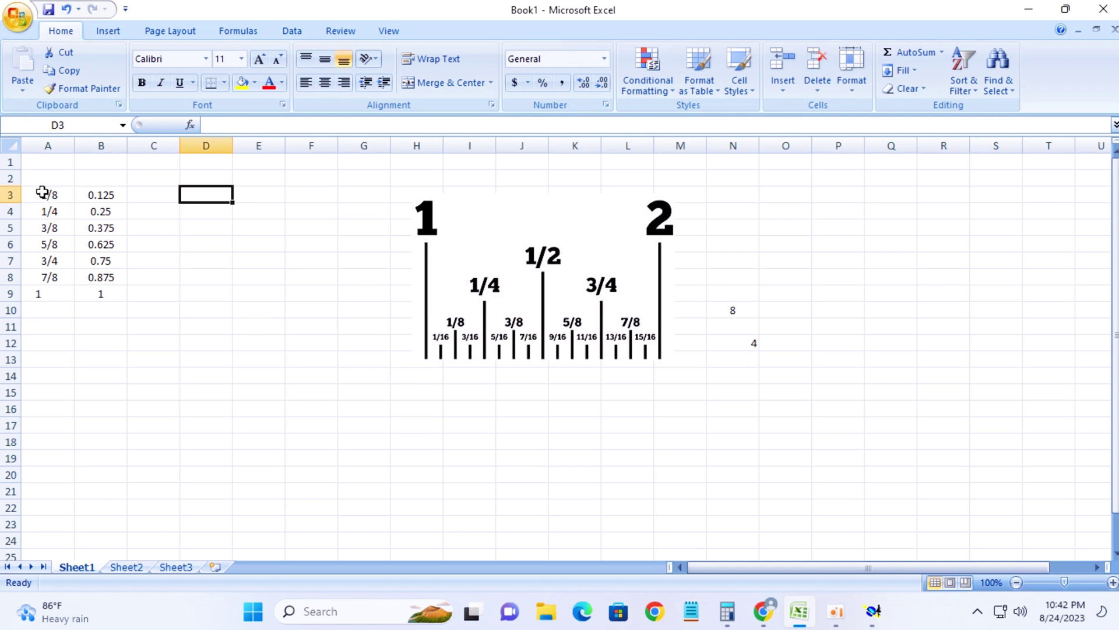
# Step: Apply a yellow Fill Color to A3:B9, then reselect the table
pyautogui.moveTo(42, 194)
pyautogui.mouseDown()
pyautogui.moveTo(110, 203)
pyautogui.moveTo(104, 292)
pyautogui.mouseUp()
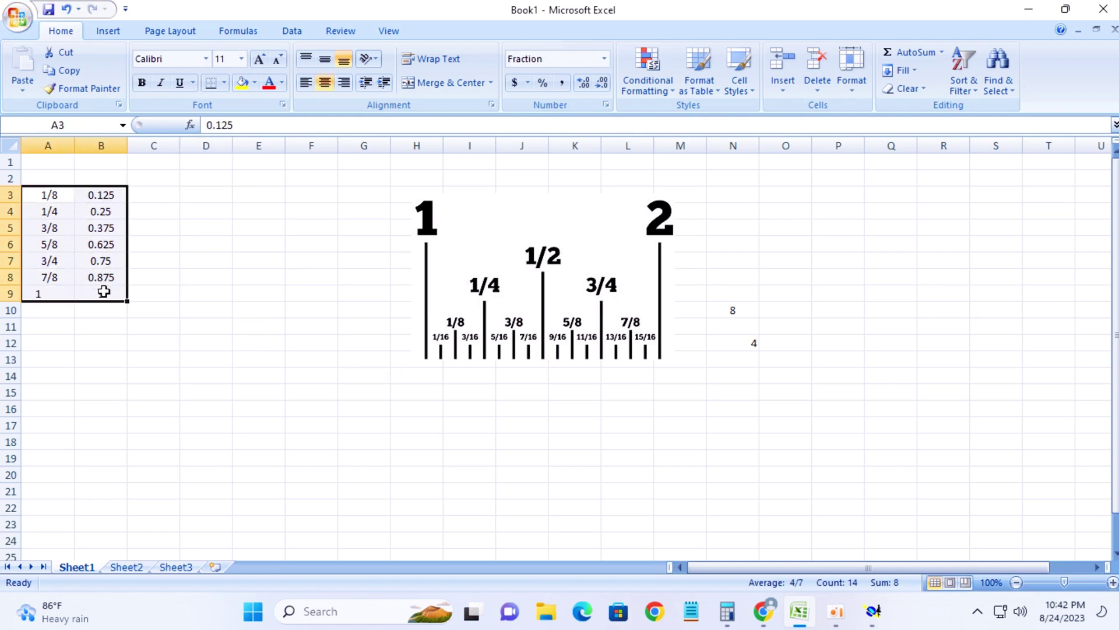
pyautogui.click(242, 82)
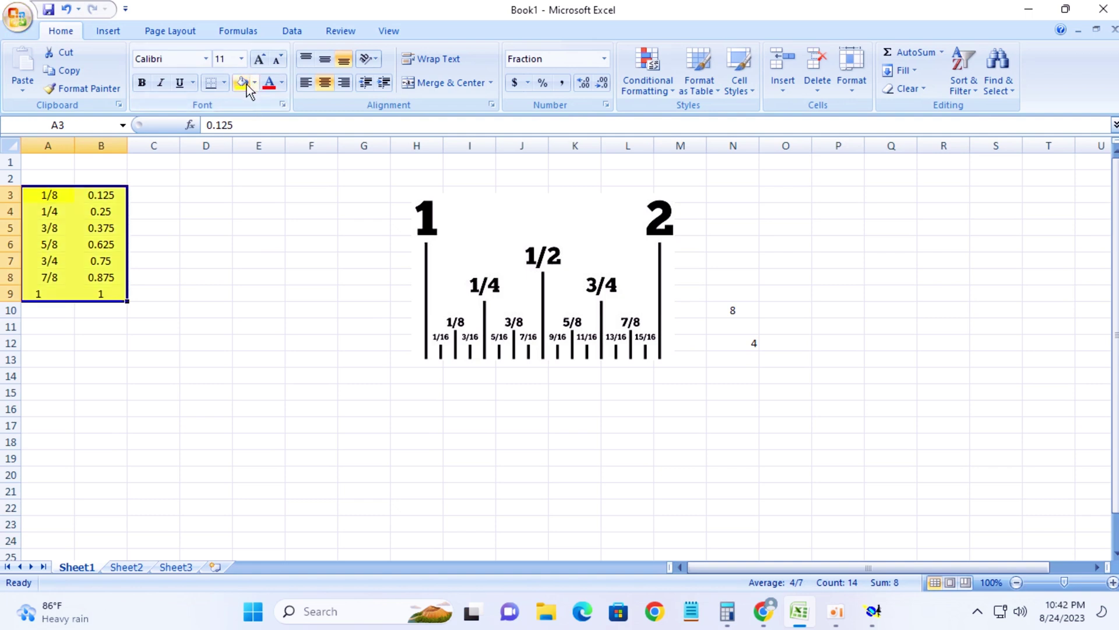
pyautogui.click(229, 232)
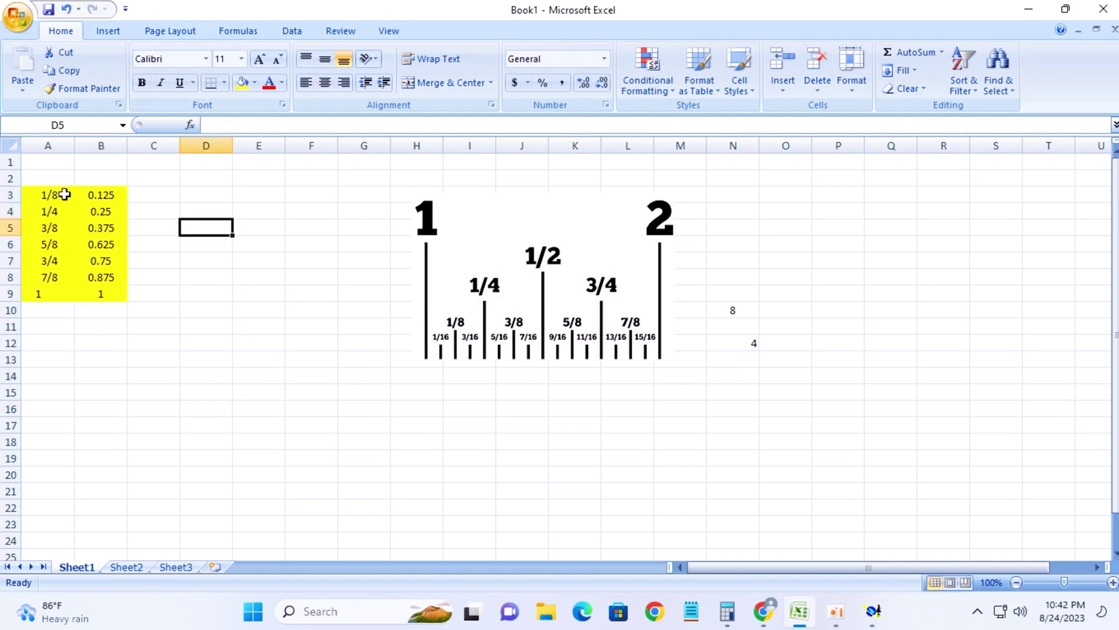
pyautogui.click(36, 198)
pyautogui.click(252, 239)
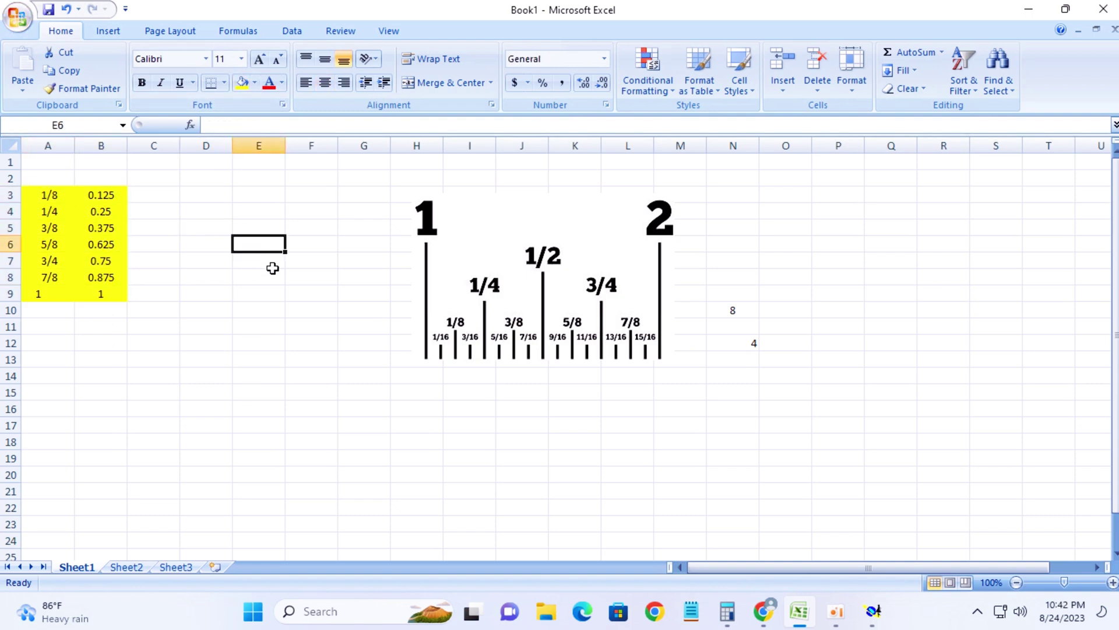
pyautogui.moveTo(35, 194)
pyautogui.mouseDown()
pyautogui.moveTo(118, 277)
pyautogui.moveTo(117, 295)
pyautogui.mouseUp()
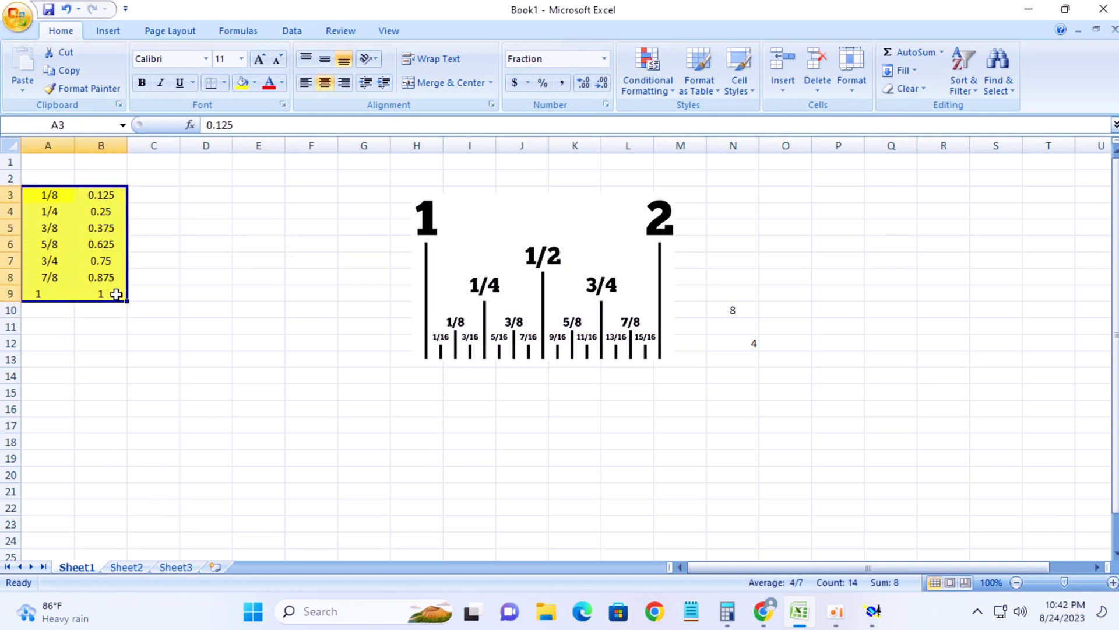
# Step: Apply All Borders to the yellow table in A3:B9
pyautogui.click(224, 81)
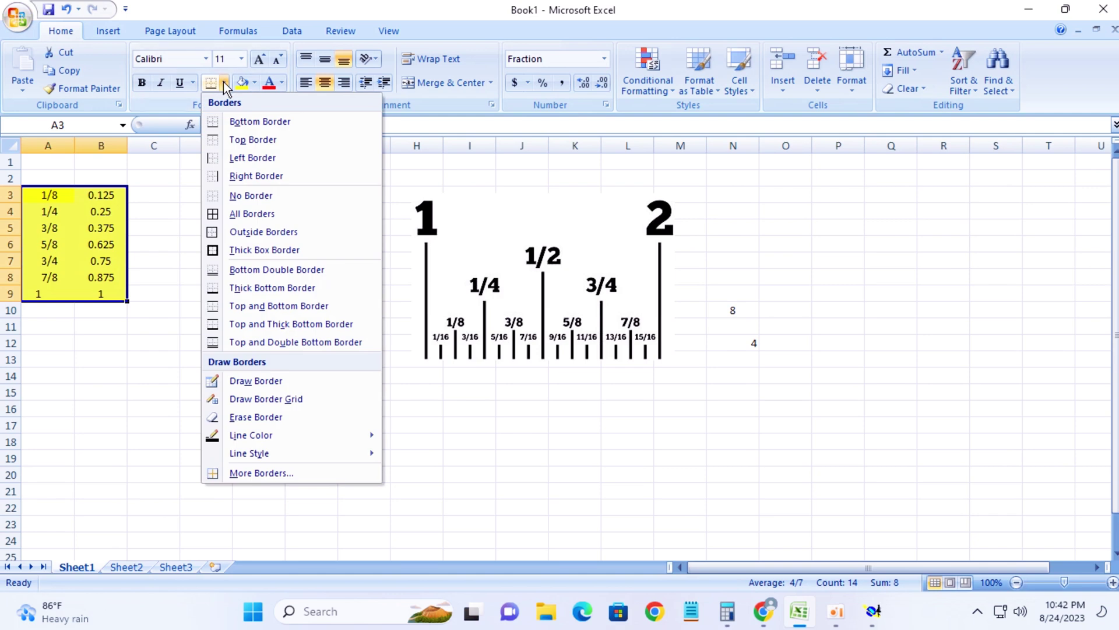
pyautogui.click(251, 213)
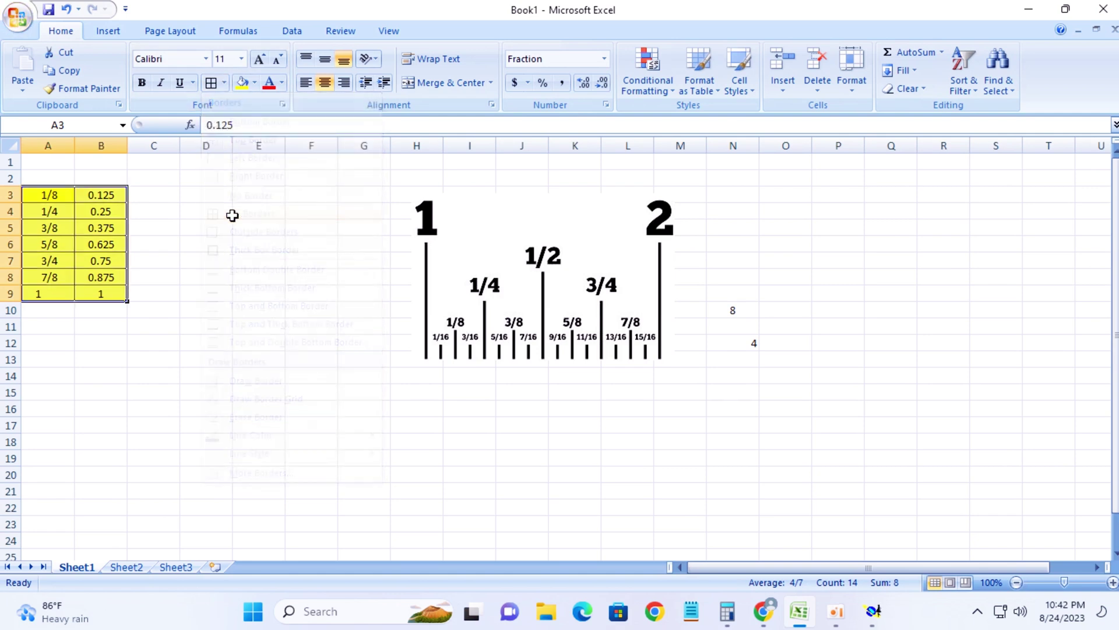
pyautogui.click(167, 280)
pyautogui.click(213, 369)
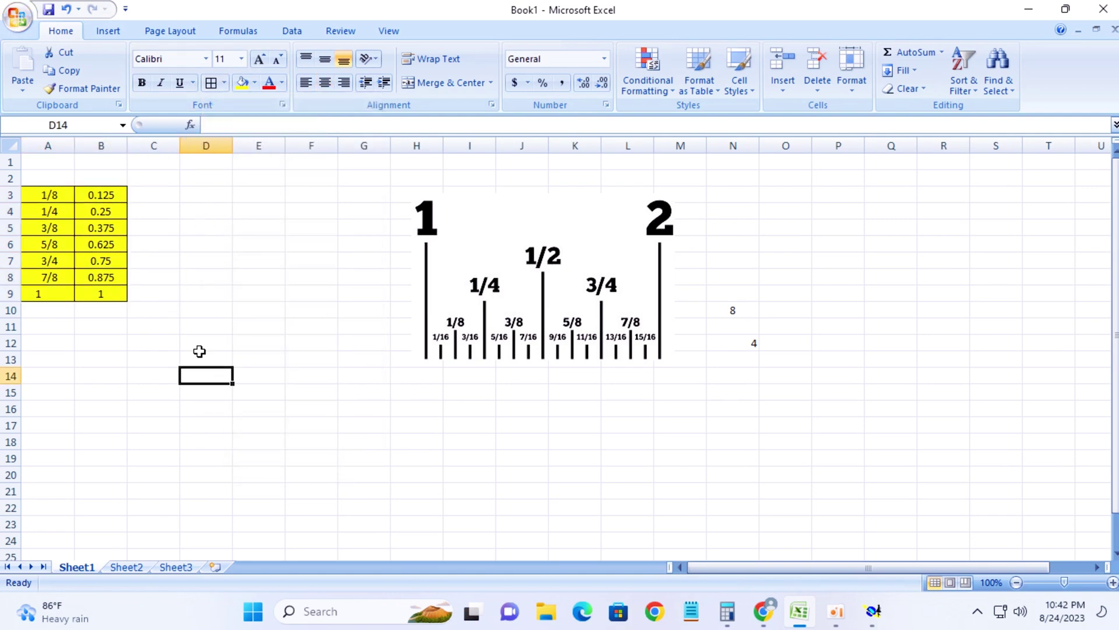
pyautogui.click(241, 194)
pyautogui.click(502, 299)
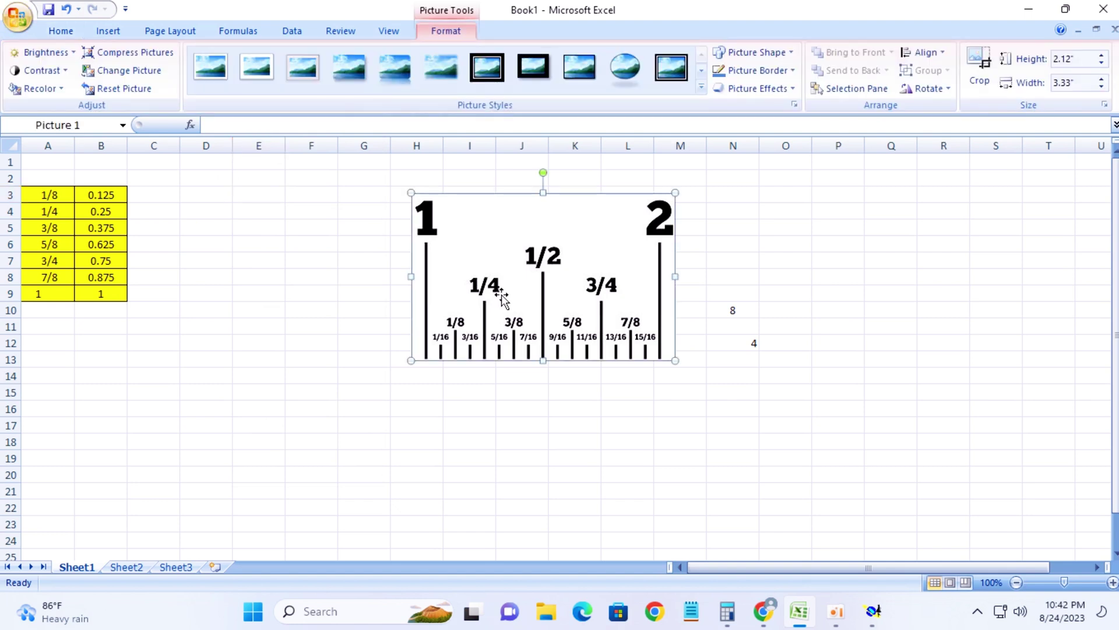
pyautogui.click(255, 196)
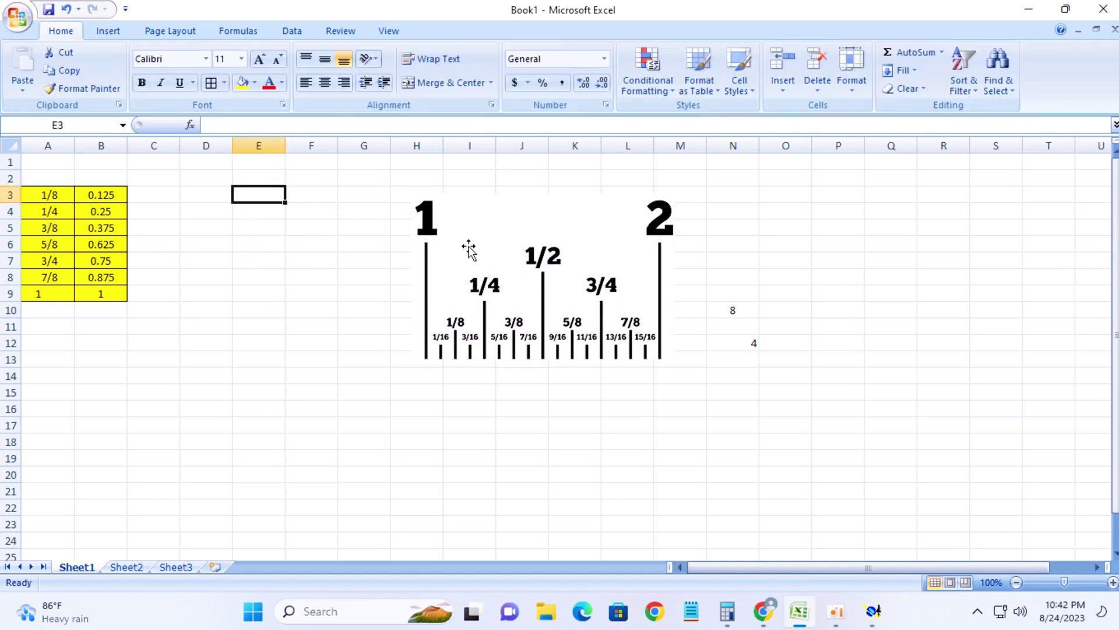
# Step: Move the 8 and 4 into O10 and O12, leaving slashes in N10 and N12
pyautogui.click(722, 309)
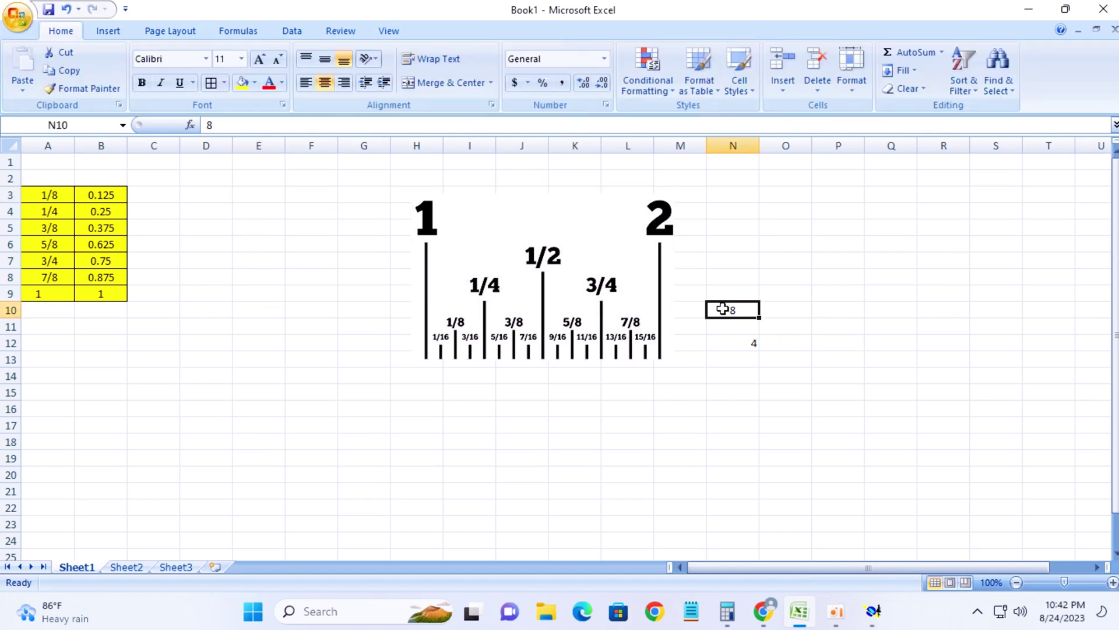
pyautogui.click(689, 309)
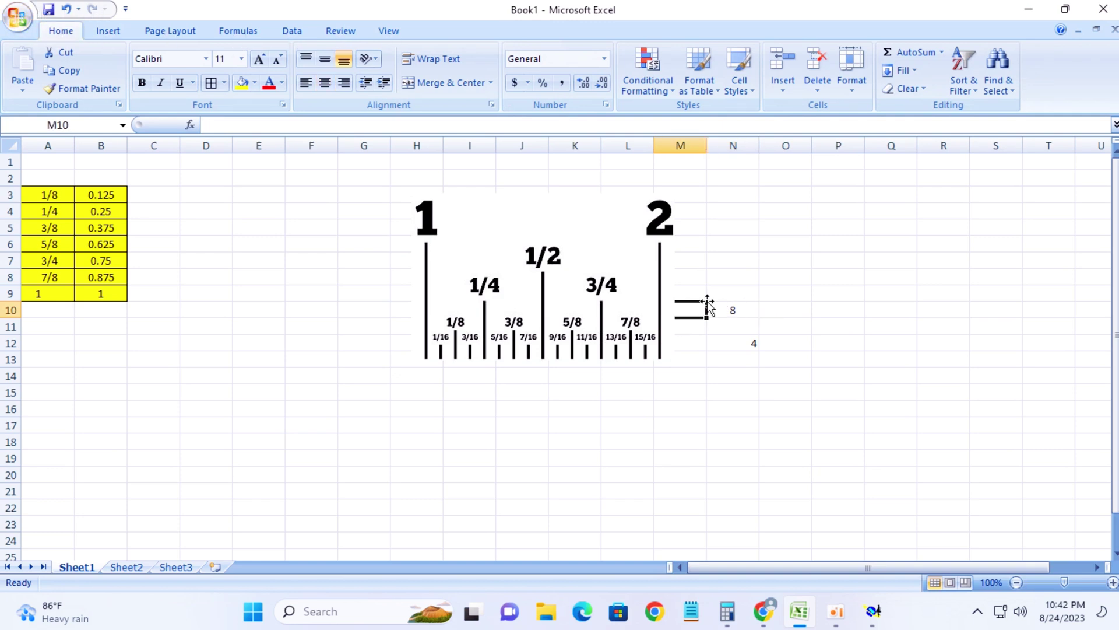
pyautogui.click(747, 309)
pyautogui.press('BackSpace')
pyautogui.write('/')
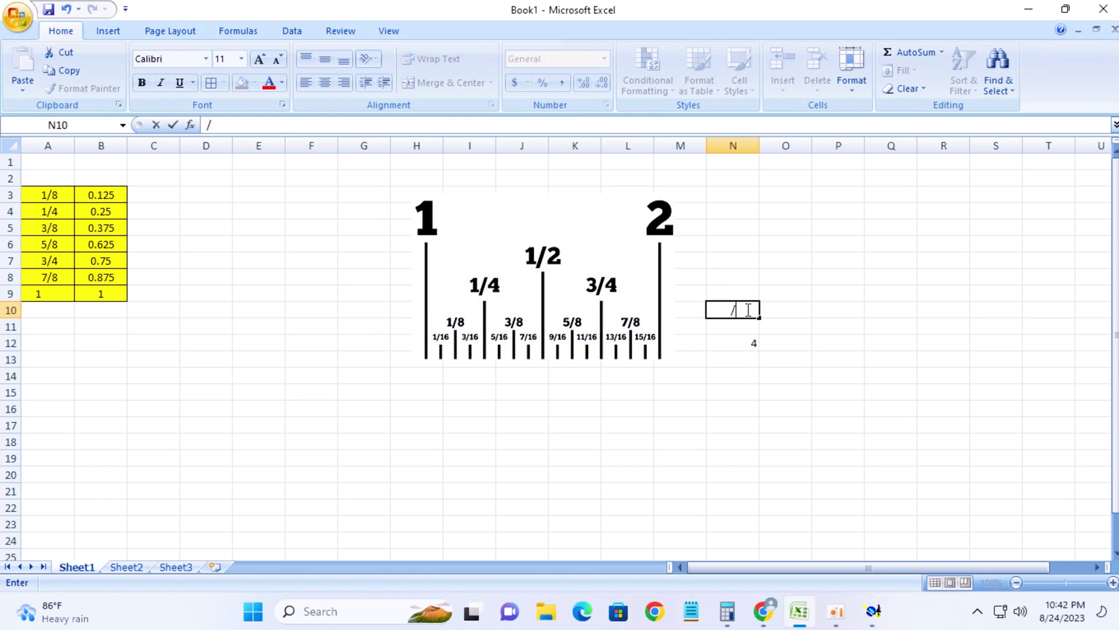
pyautogui.click(781, 309)
pyautogui.write('8')
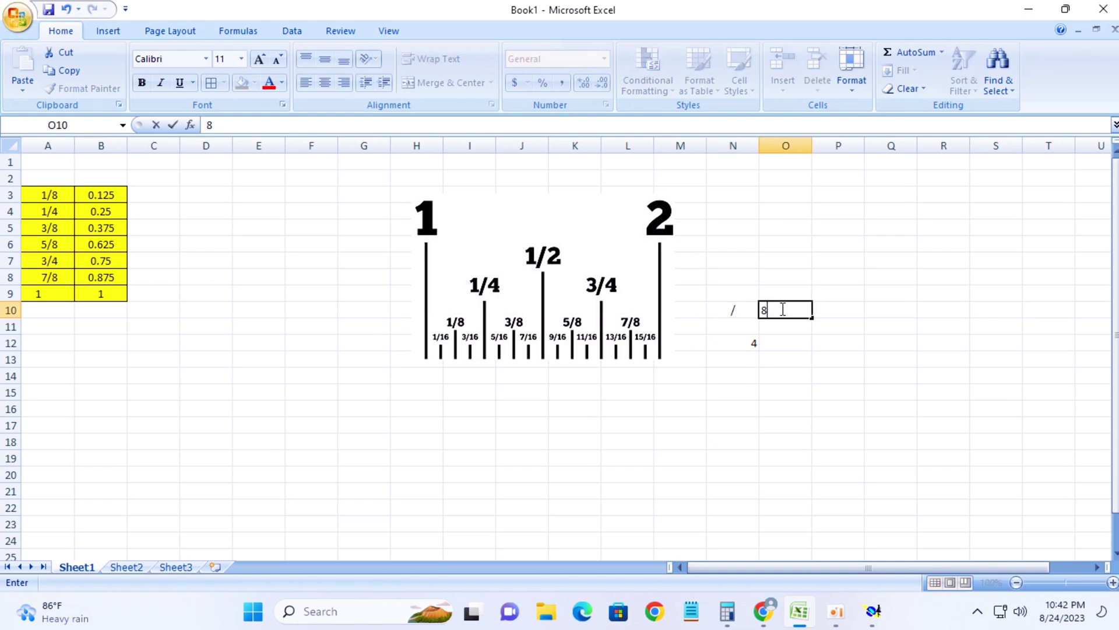
pyautogui.click(828, 329)
pyautogui.click(730, 344)
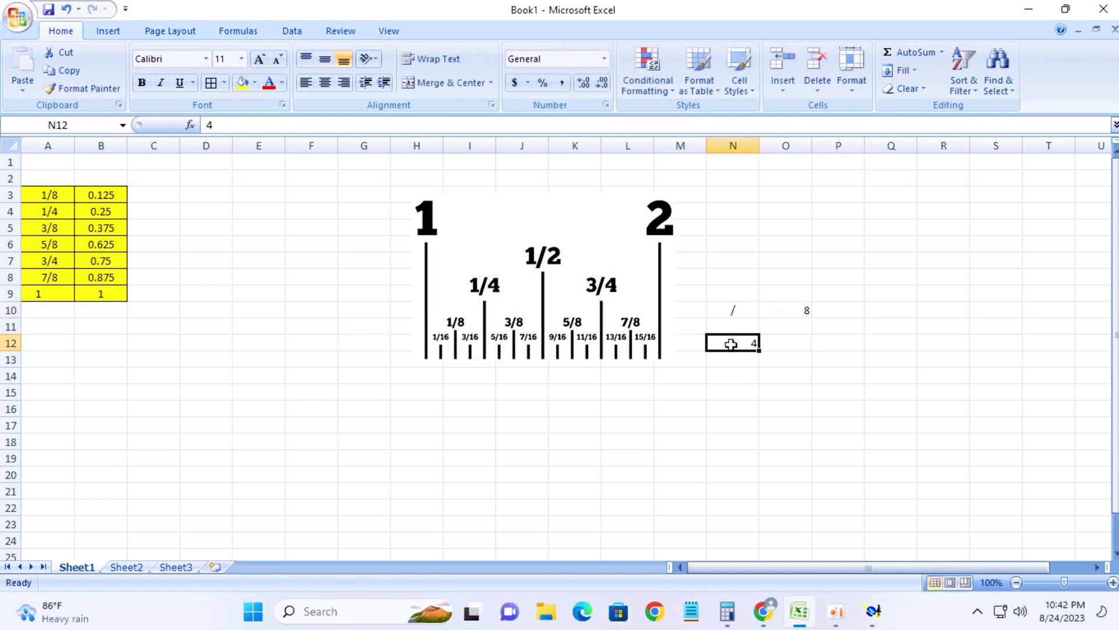
pyautogui.press('BackSpace')
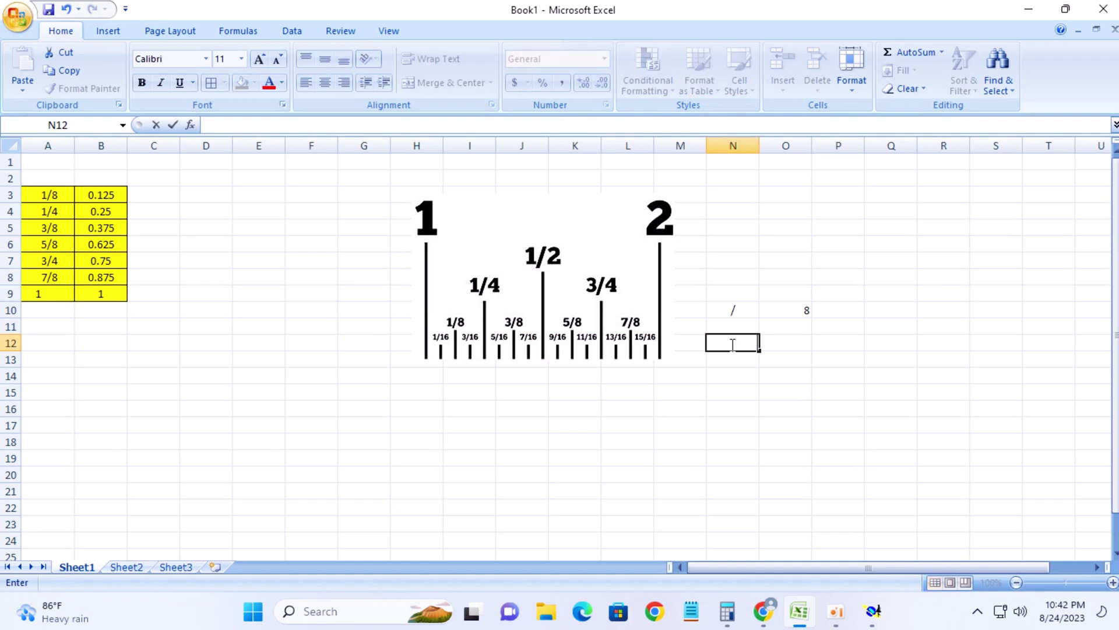
pyautogui.write('/')
pyautogui.click(803, 341)
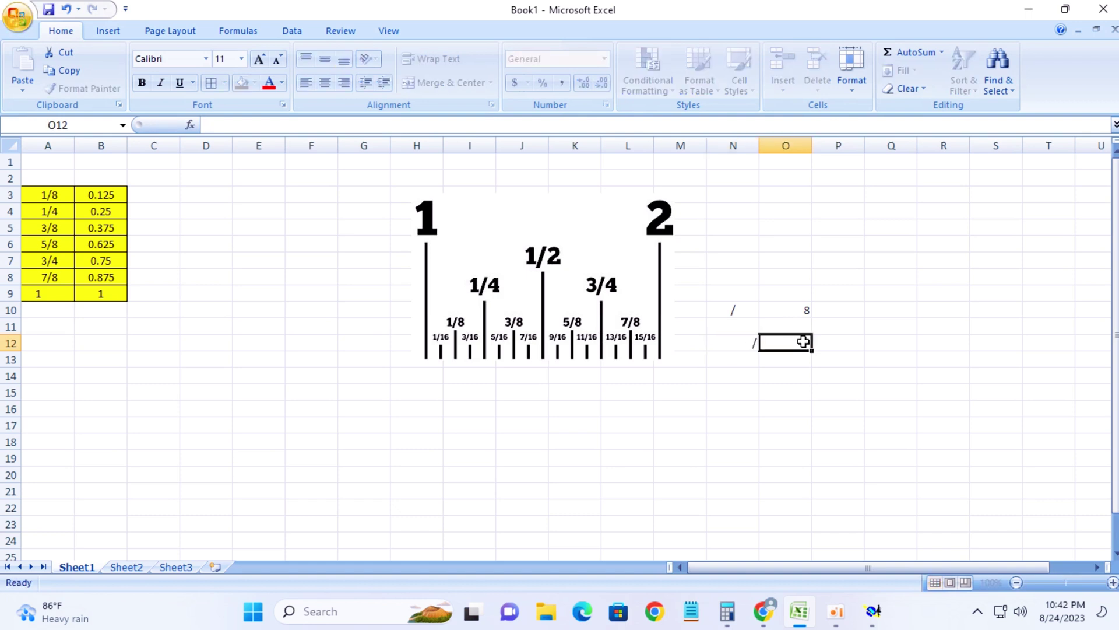
pyautogui.write('4')
pyautogui.click(815, 389)
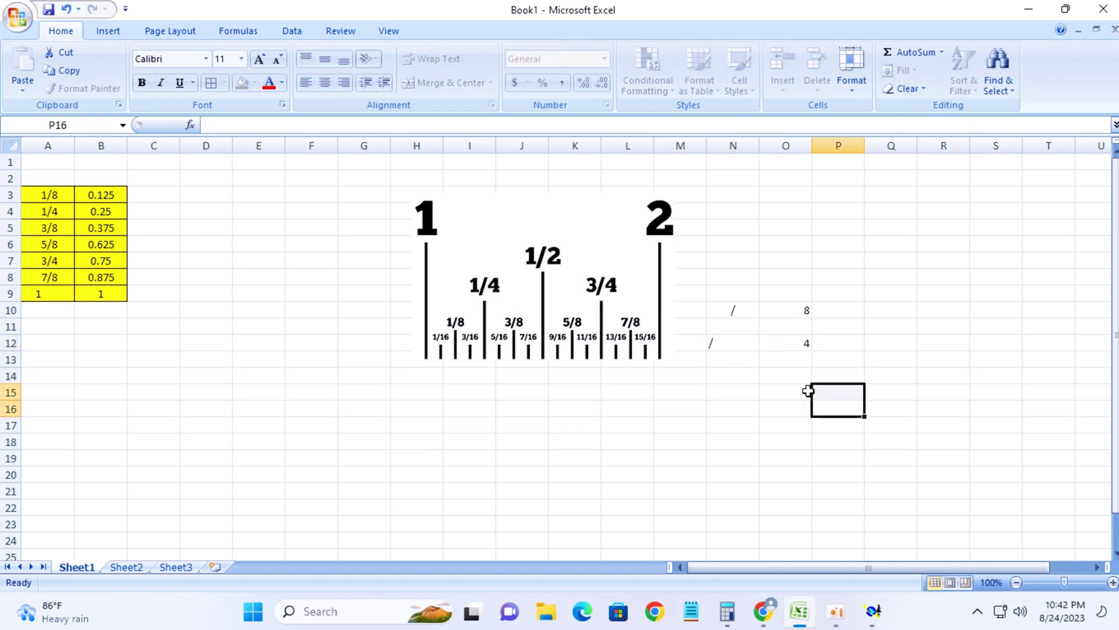
# Step: Centre the slash in N12, the 8 in O10 and the 4 in O12
pyautogui.click(733, 307)
pyautogui.click(723, 343)
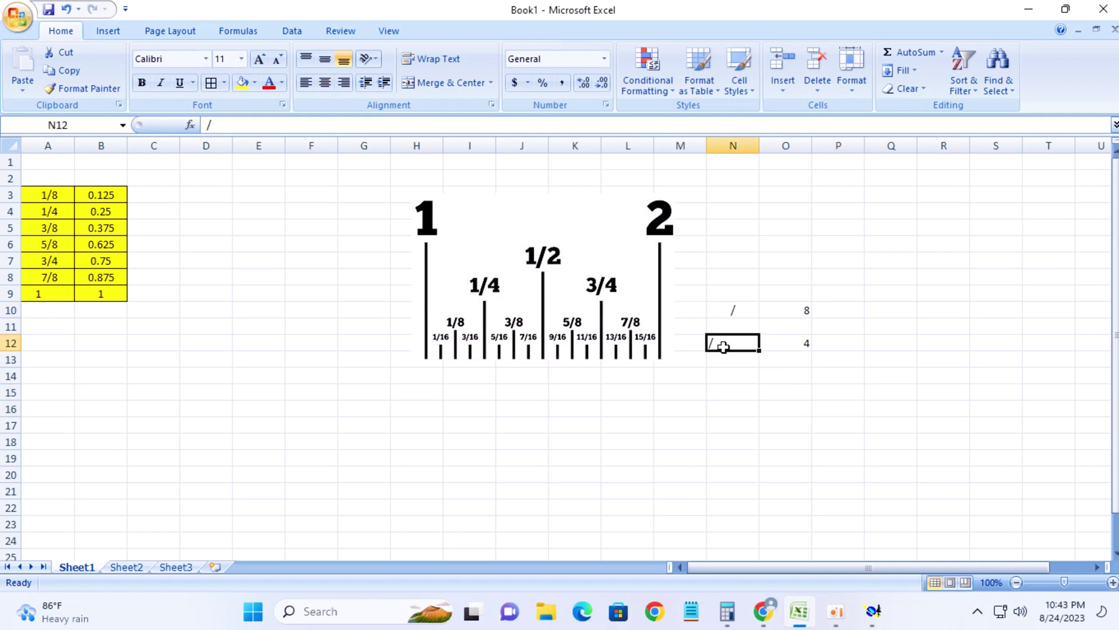
pyautogui.click(325, 89)
pyautogui.click(775, 410)
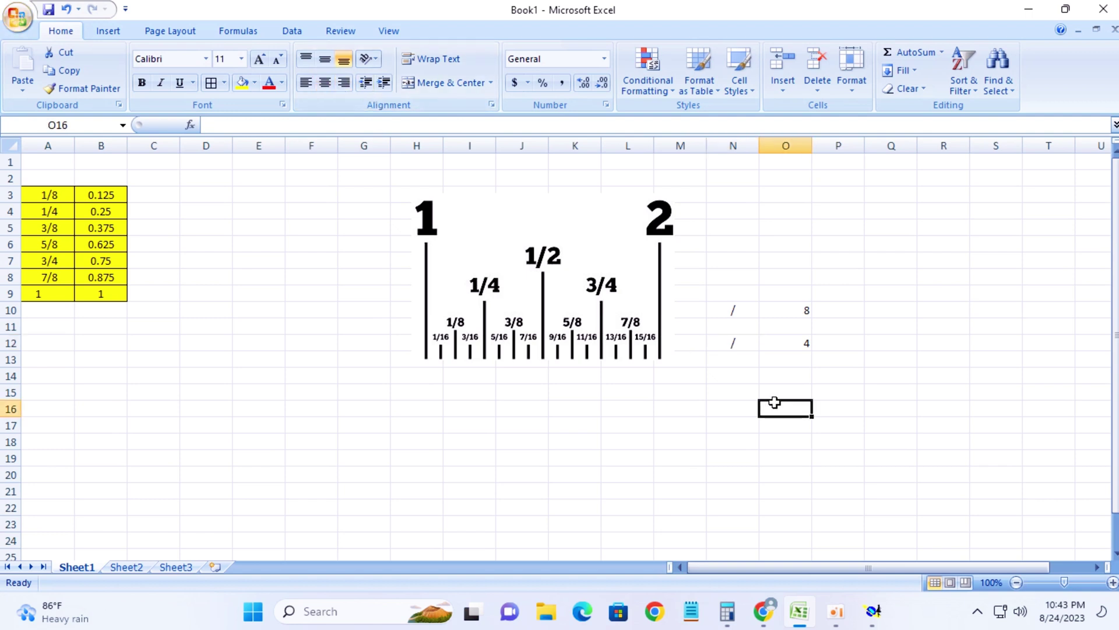
pyautogui.click(794, 319)
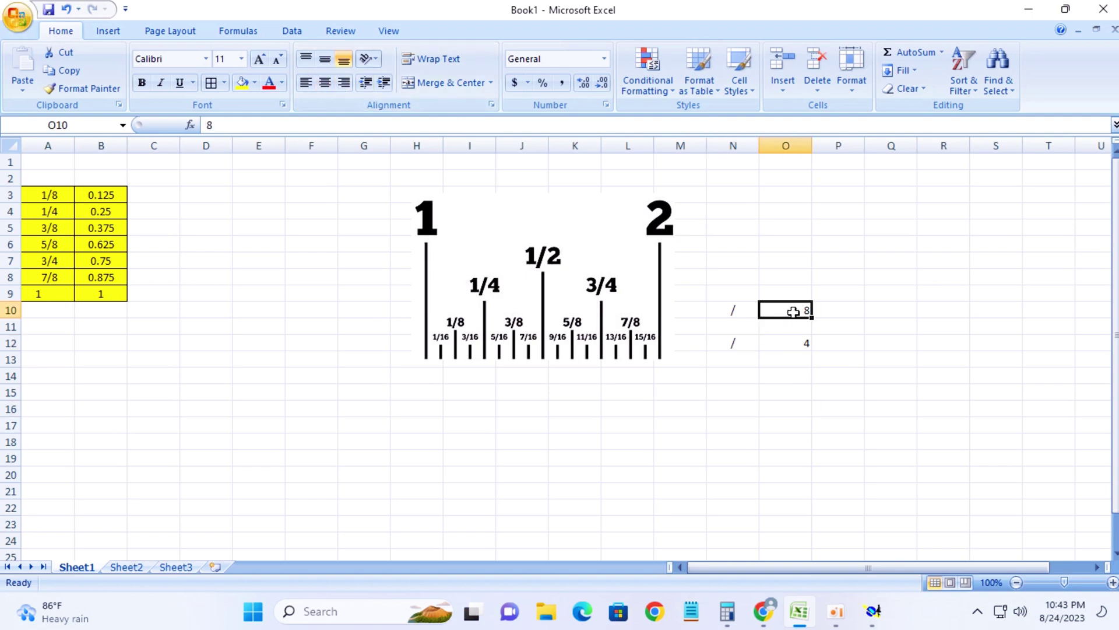
pyautogui.click(326, 83)
pyautogui.click(793, 344)
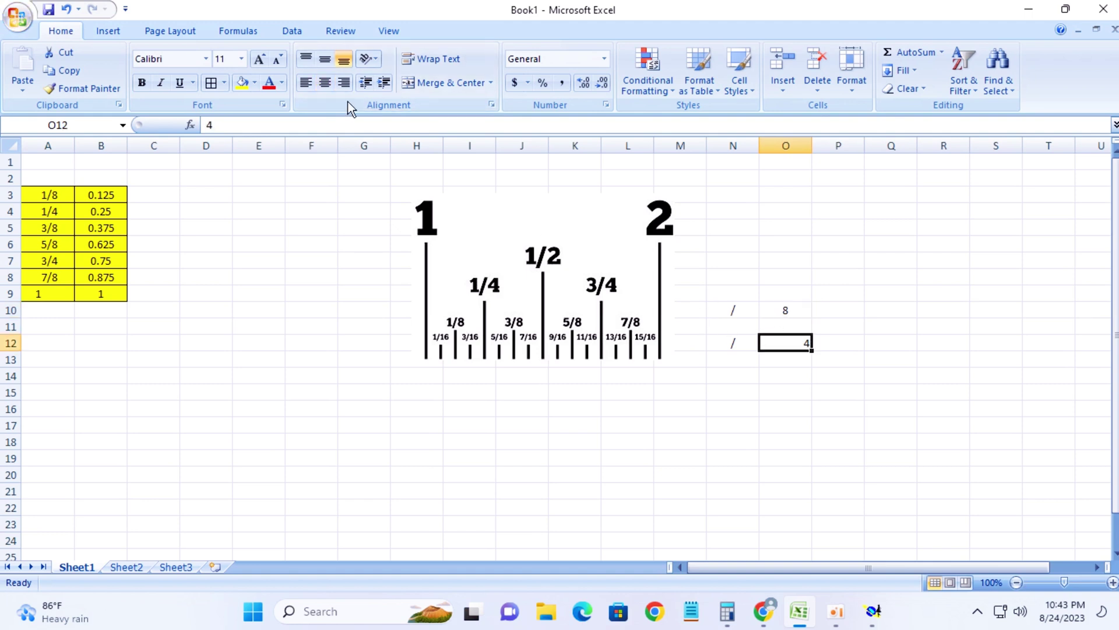
pyautogui.click(325, 83)
pyautogui.click(930, 398)
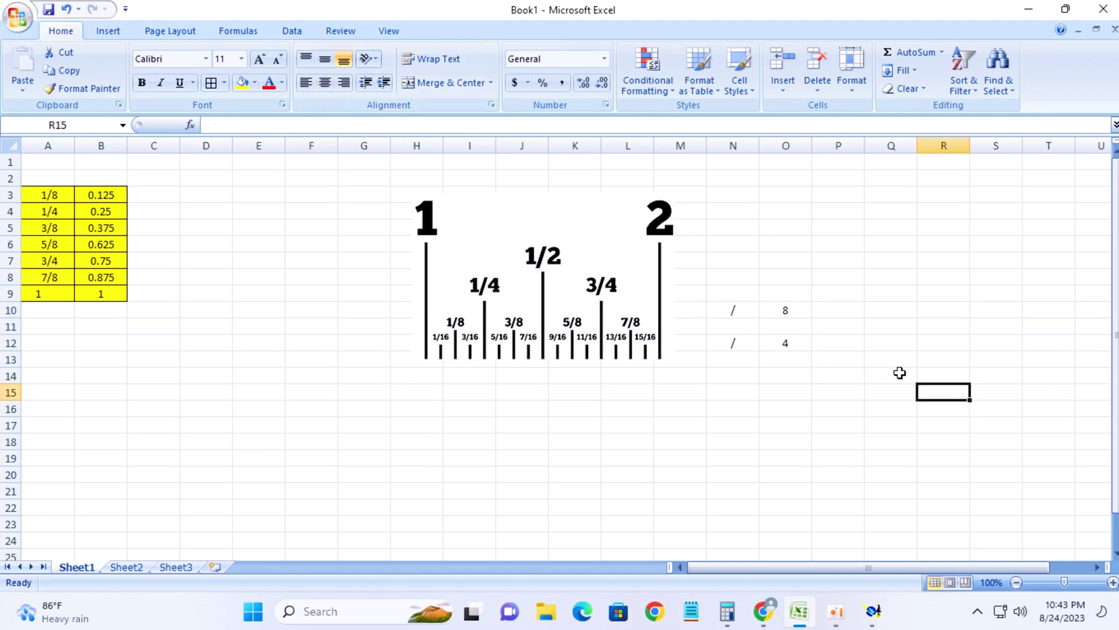
pyautogui.click(202, 198)
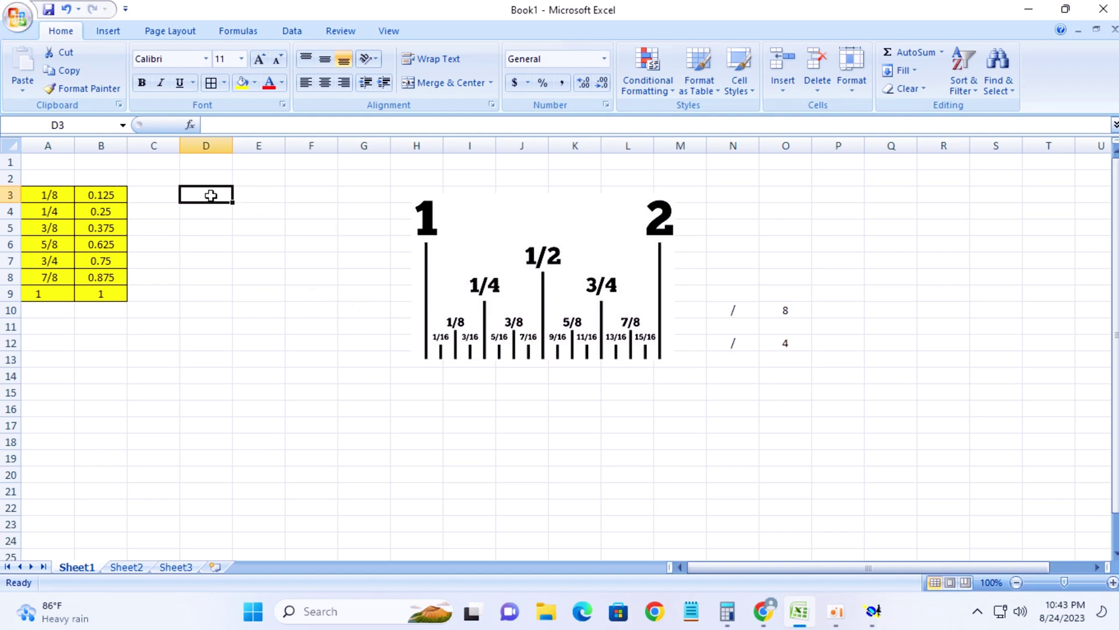
# Step: Enter 1000 in D3 and centre it
pyautogui.write('110')
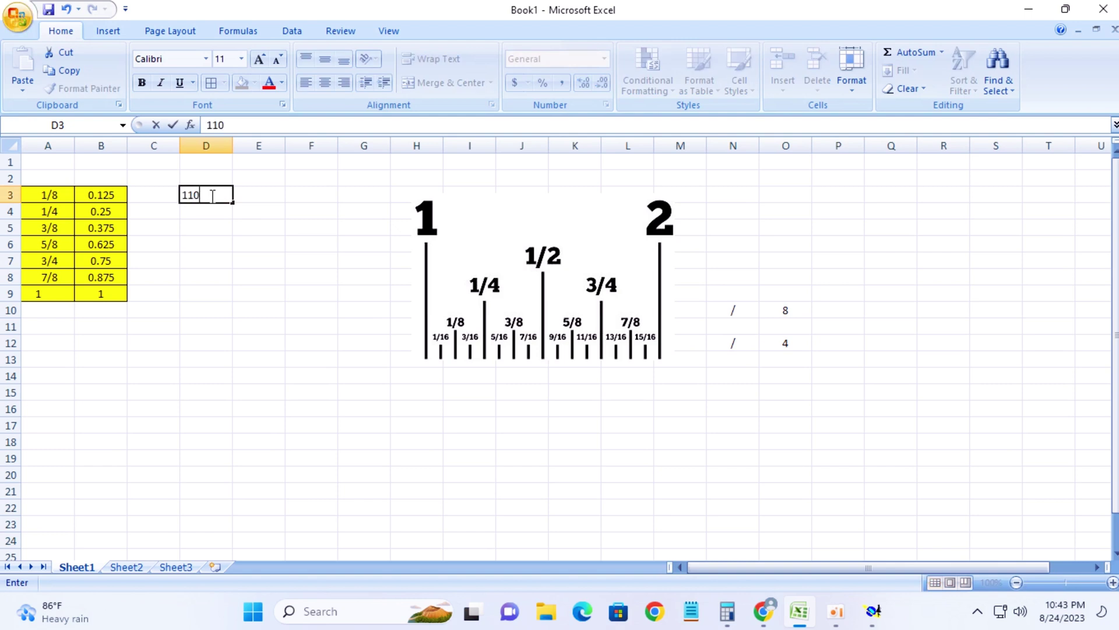
pyautogui.press('BackSpace')
pyautogui.press('BackSpace')
pyautogui.write('0')
pyautogui.write('0')
pyautogui.press('Return')
pyautogui.click(258, 192)
pyautogui.click(226, 201)
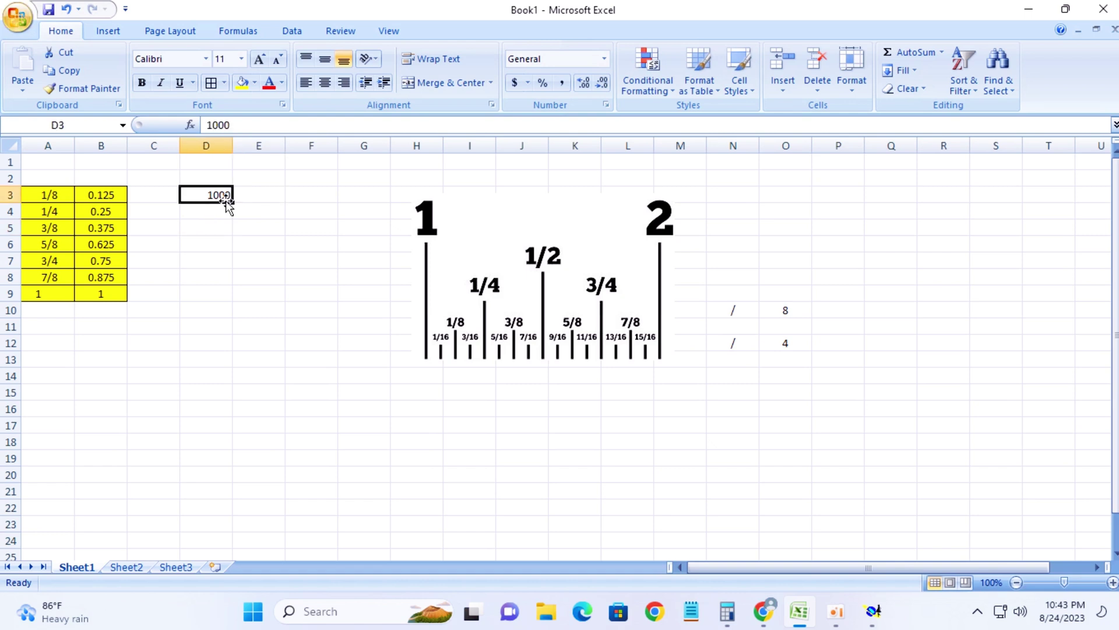
pyautogui.click(325, 83)
pyautogui.click(262, 196)
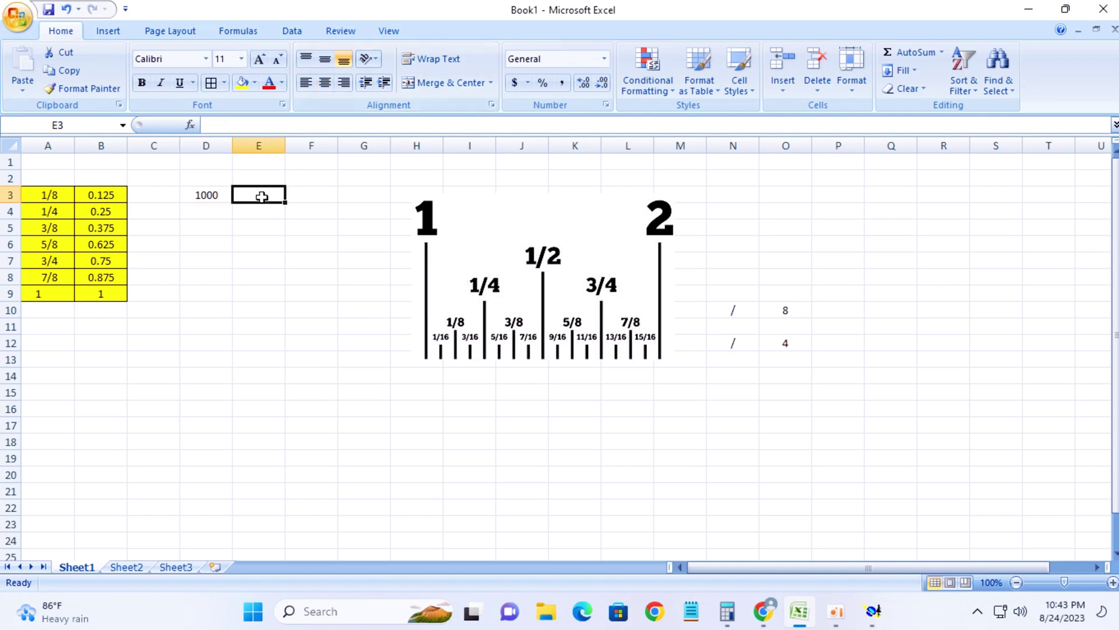
pyautogui.click(210, 195)
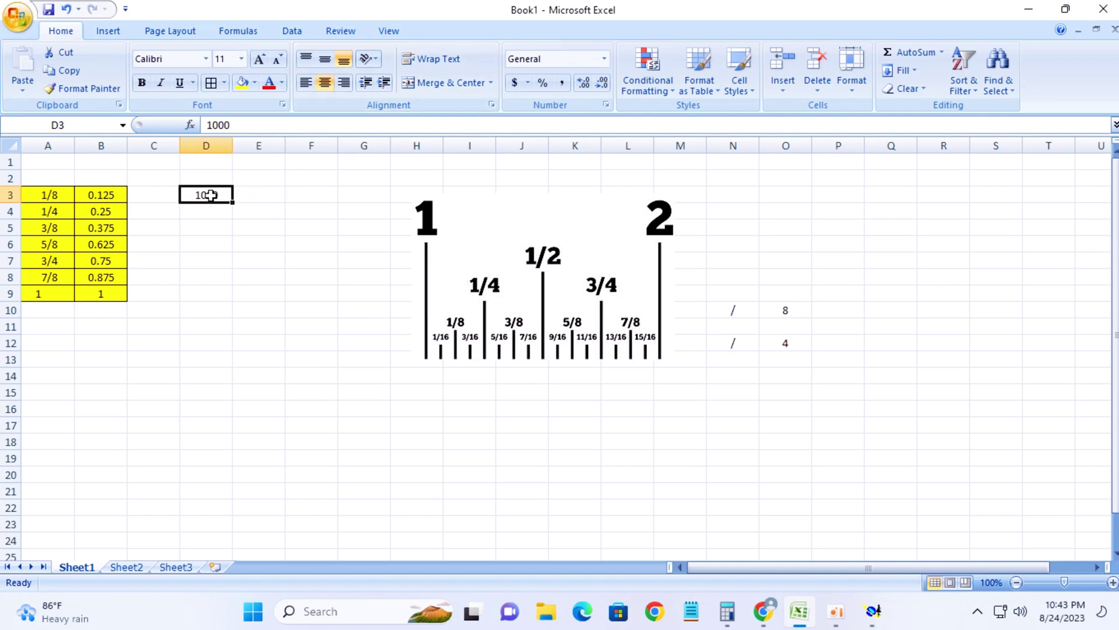
# Step: Enter a division formula in E3 that also references N10, producing #VALUE!
pyautogui.click(255, 194)
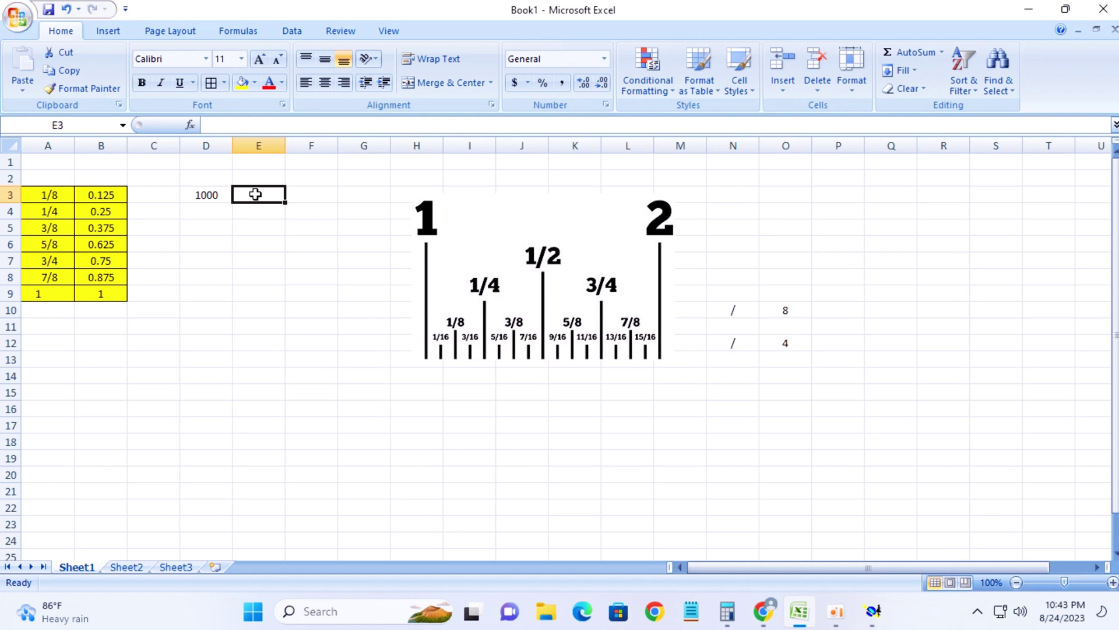
pyautogui.write('=')
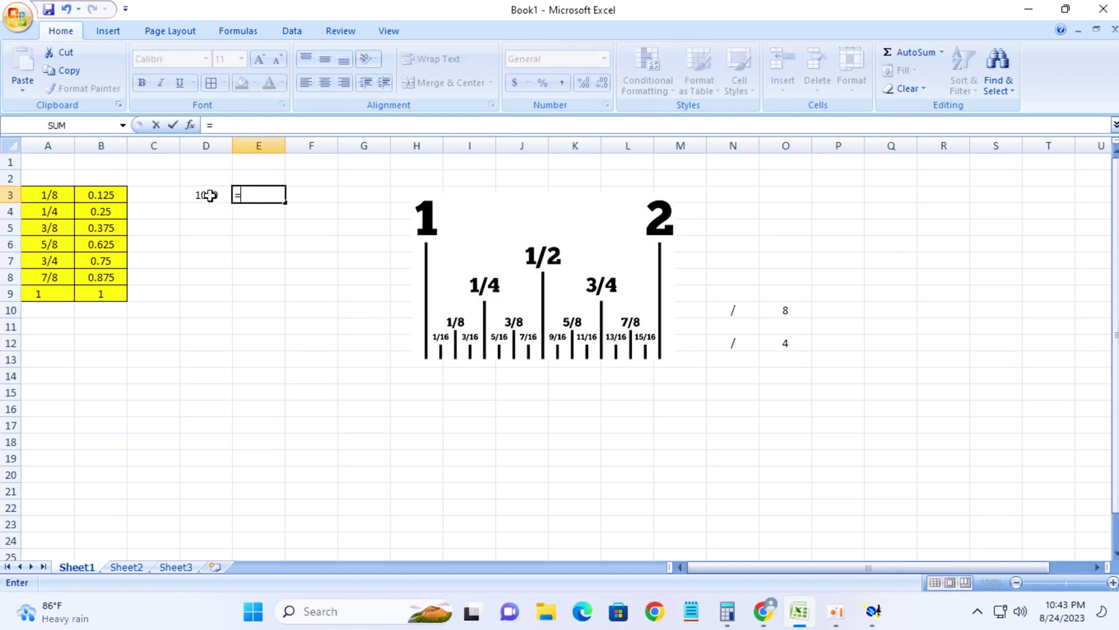
pyautogui.click(209, 196)
pyautogui.click(742, 315)
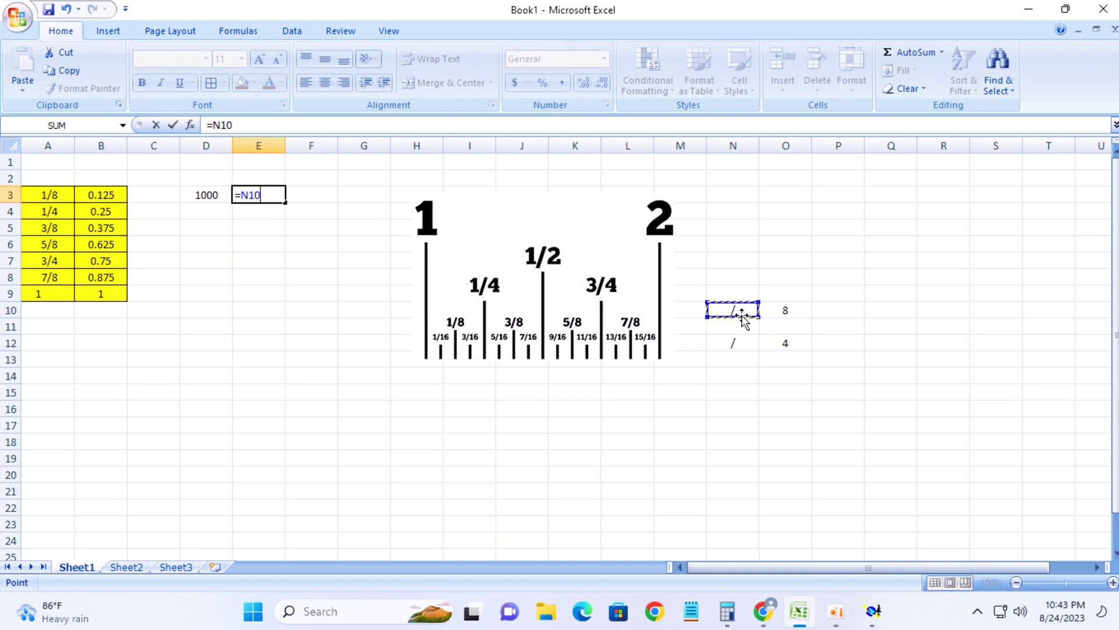
pyautogui.write('/')
pyautogui.click(800, 305)
pyautogui.press('Return')
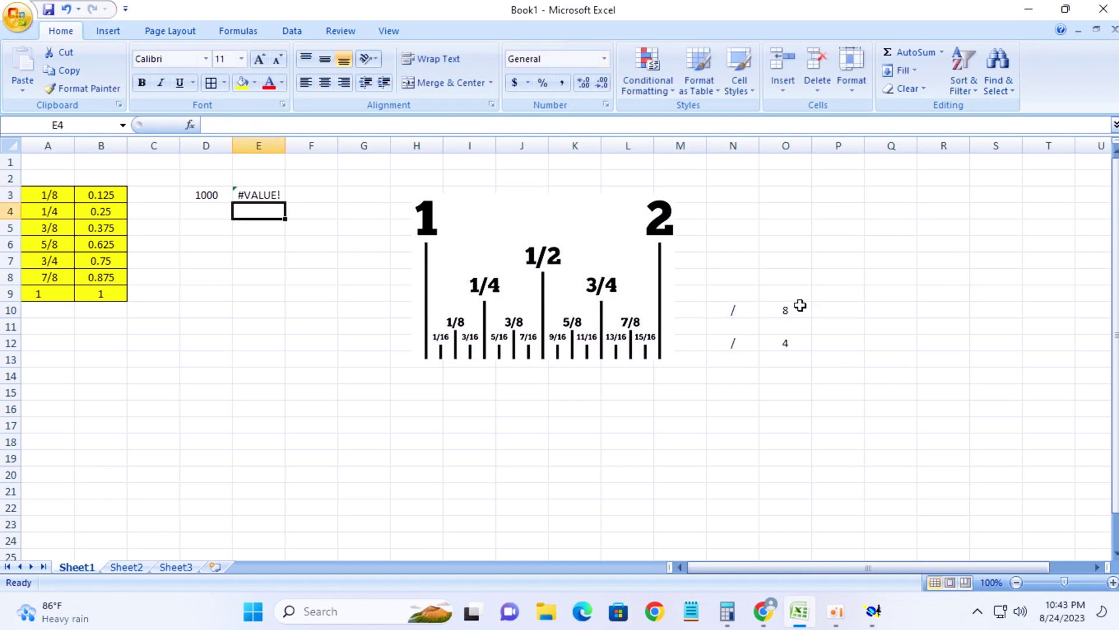
# Step: Correct E3 to =D3/O10 so it returns 125, and centre the result
pyautogui.click(278, 193)
pyautogui.doubleClick(279, 192)
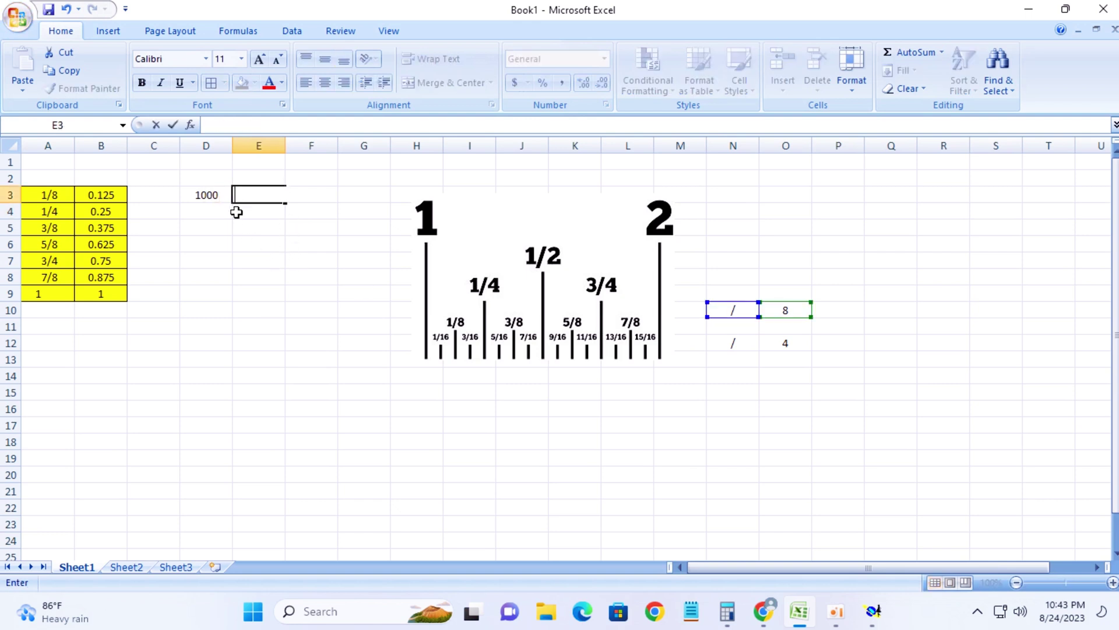
pyautogui.write('=')
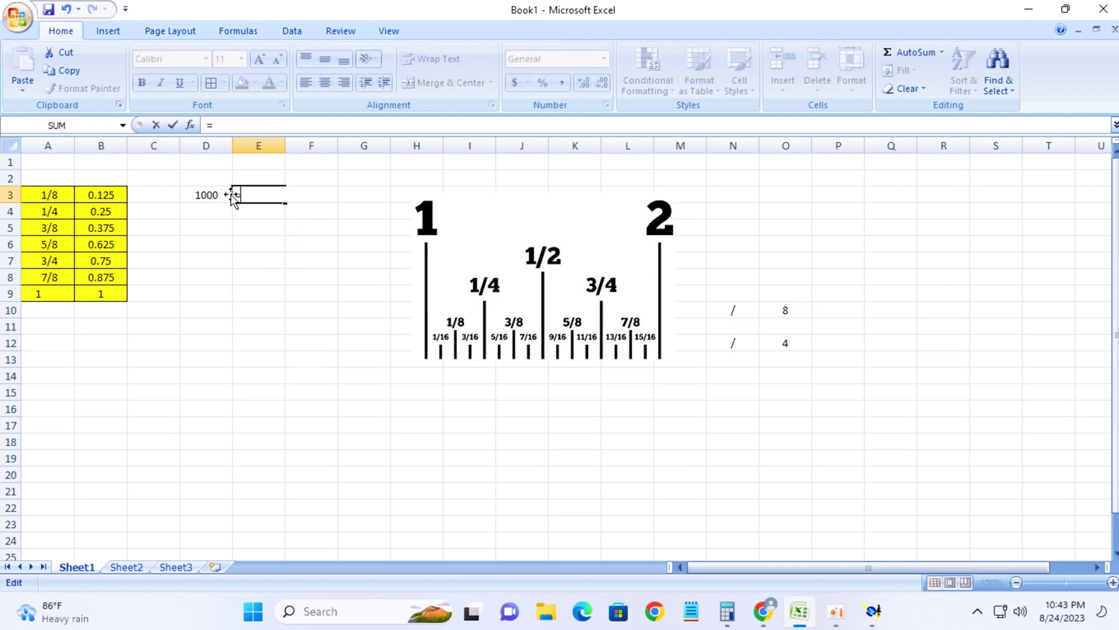
pyautogui.click(210, 193)
pyautogui.write('/')
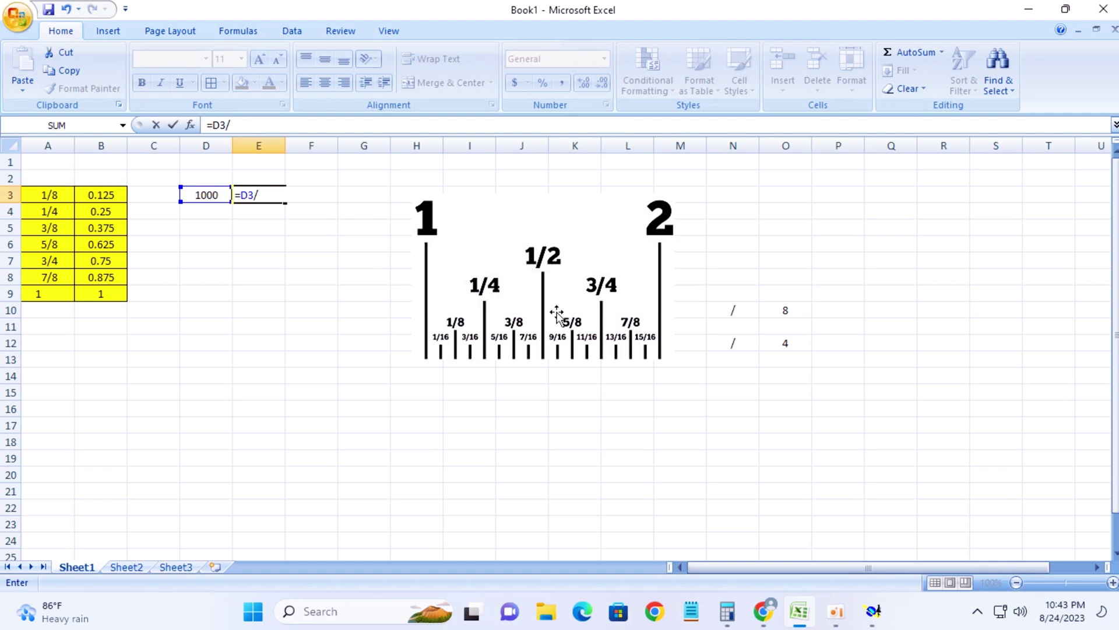
pyautogui.click(781, 310)
pyautogui.press('Return')
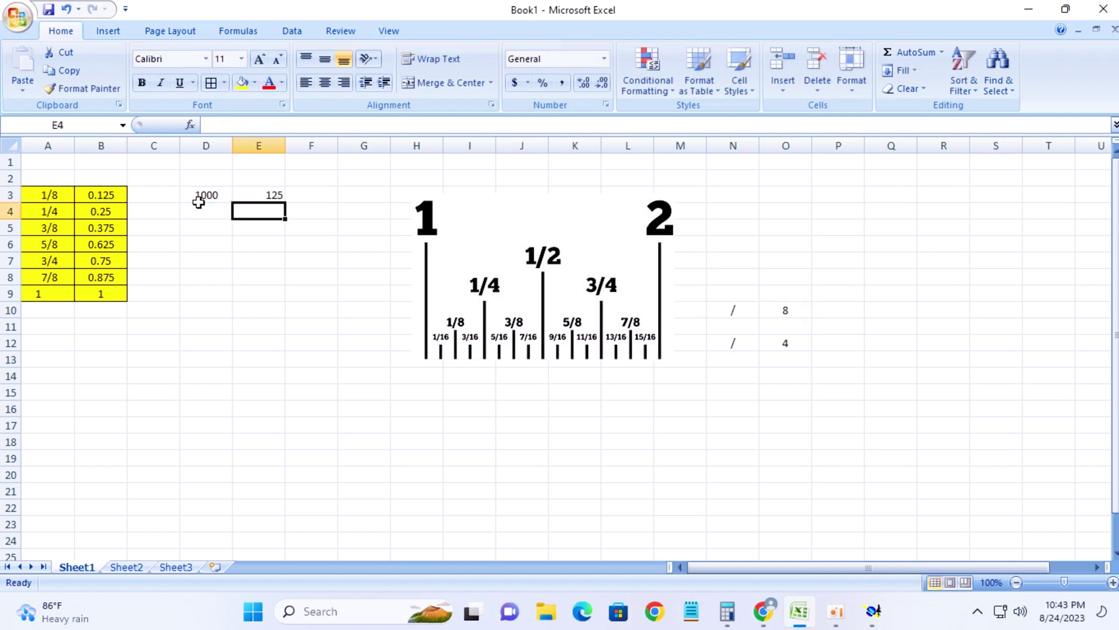
pyautogui.click(268, 194)
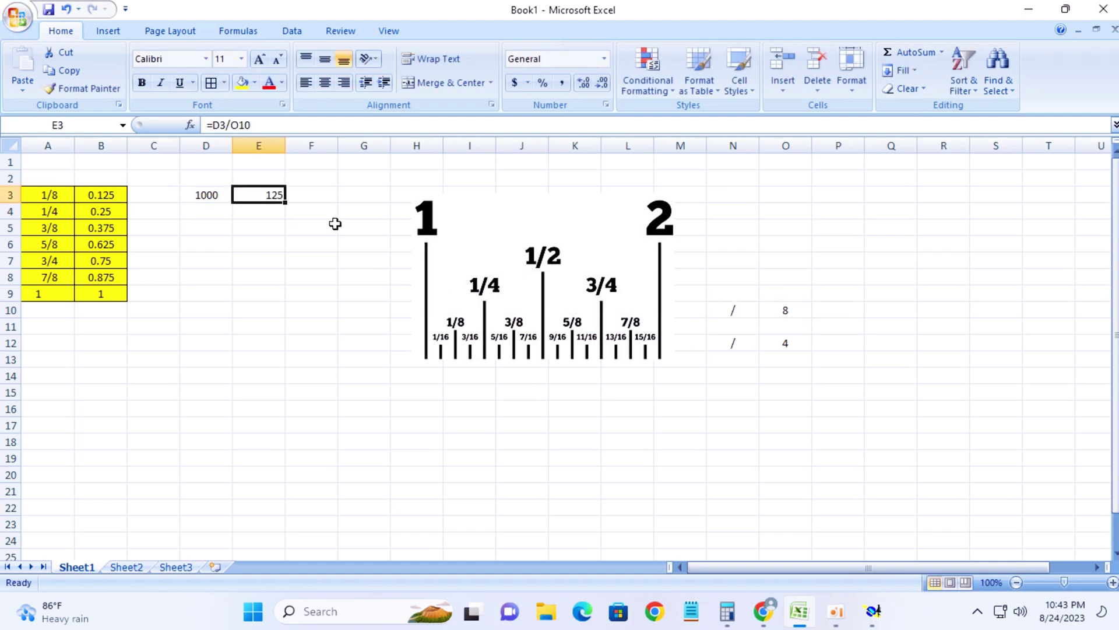
pyautogui.click(436, 80)
pyautogui.click(306, 194)
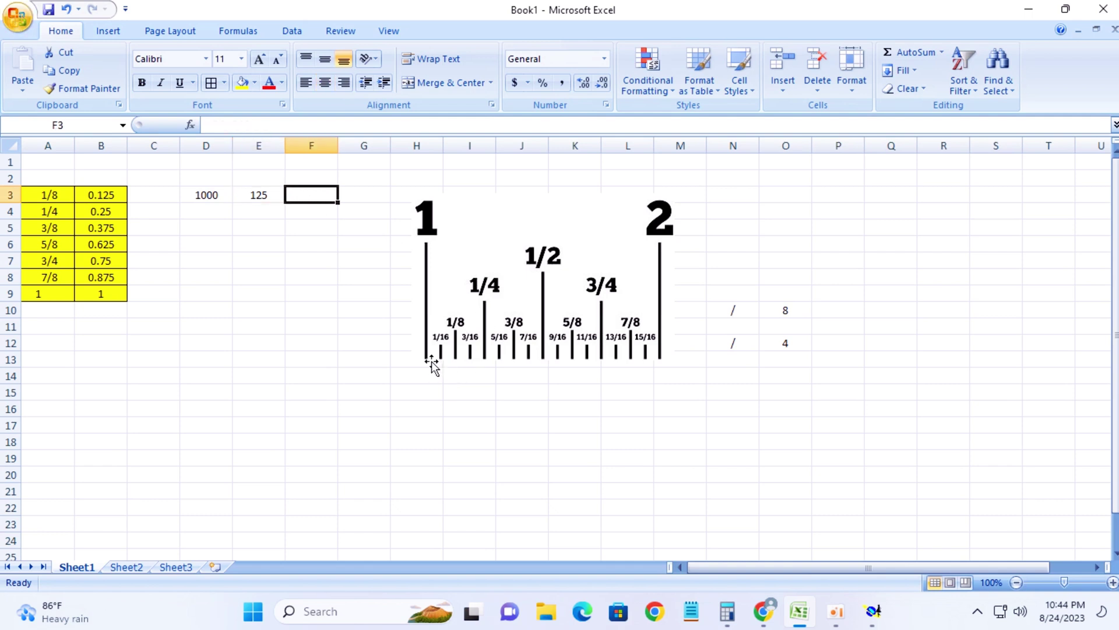
pyautogui.click(251, 195)
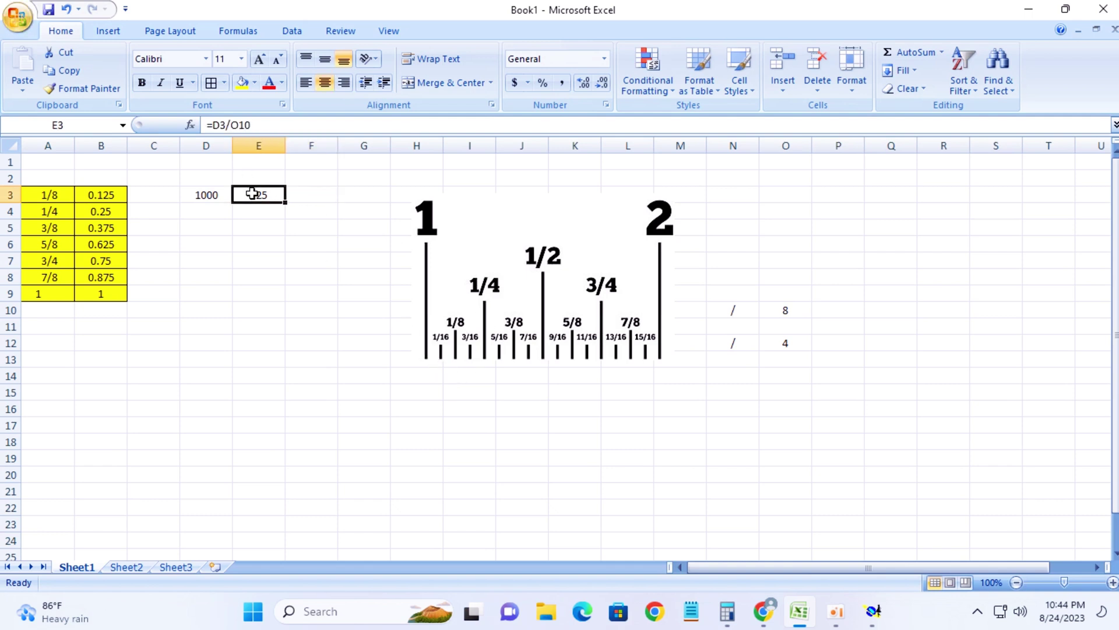
# Step: Give the 125 result in E3 a yellow fill
pyautogui.click(242, 83)
pyautogui.click(320, 238)
pyautogui.click(204, 194)
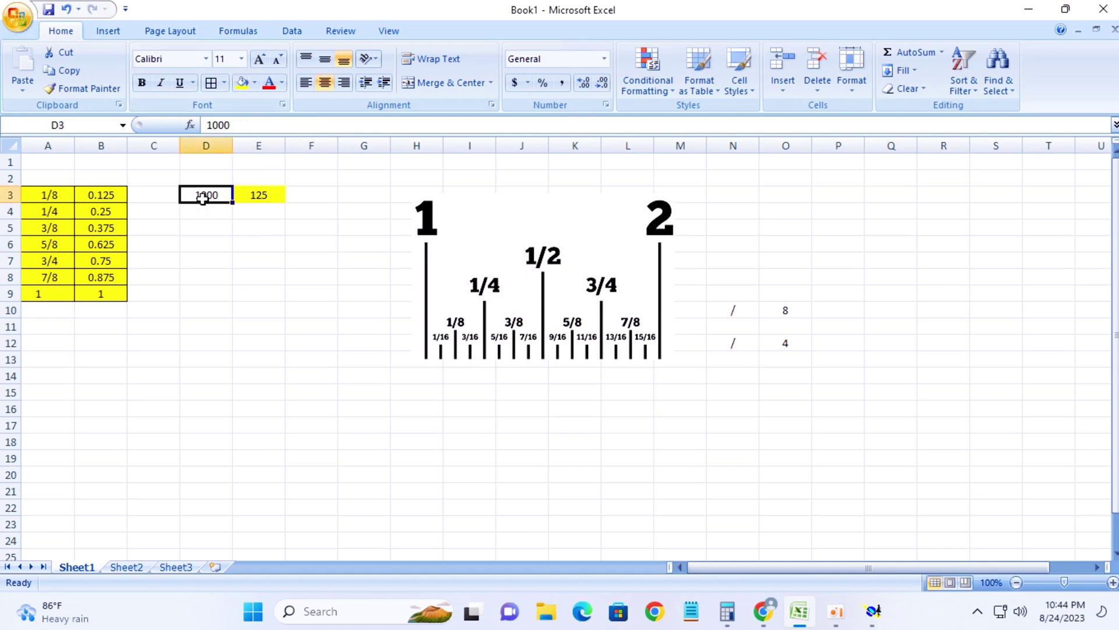
pyautogui.click(301, 194)
pyautogui.click(265, 195)
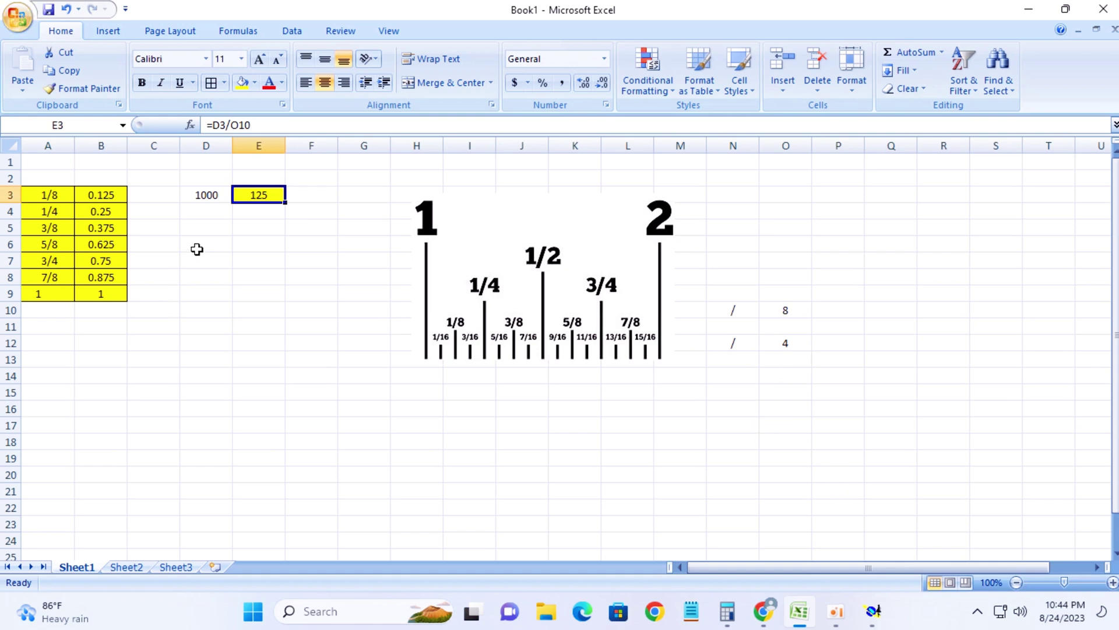
# Step: Enter 100 in cell D5
pyautogui.click(201, 229)
pyautogui.write('10')
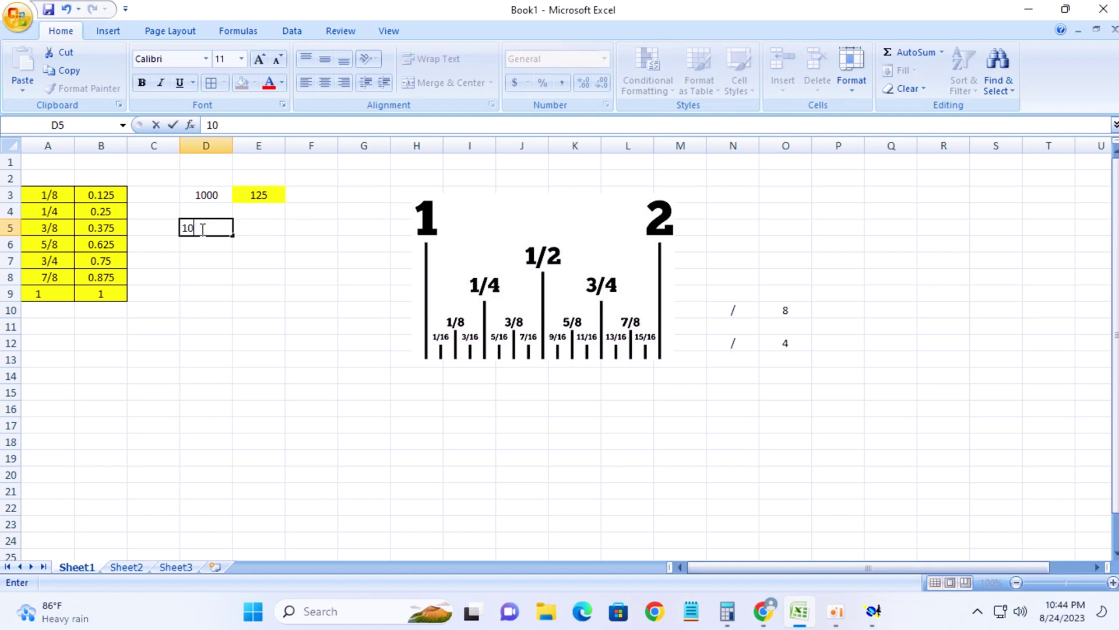
pyautogui.write('0')
pyautogui.click(265, 201)
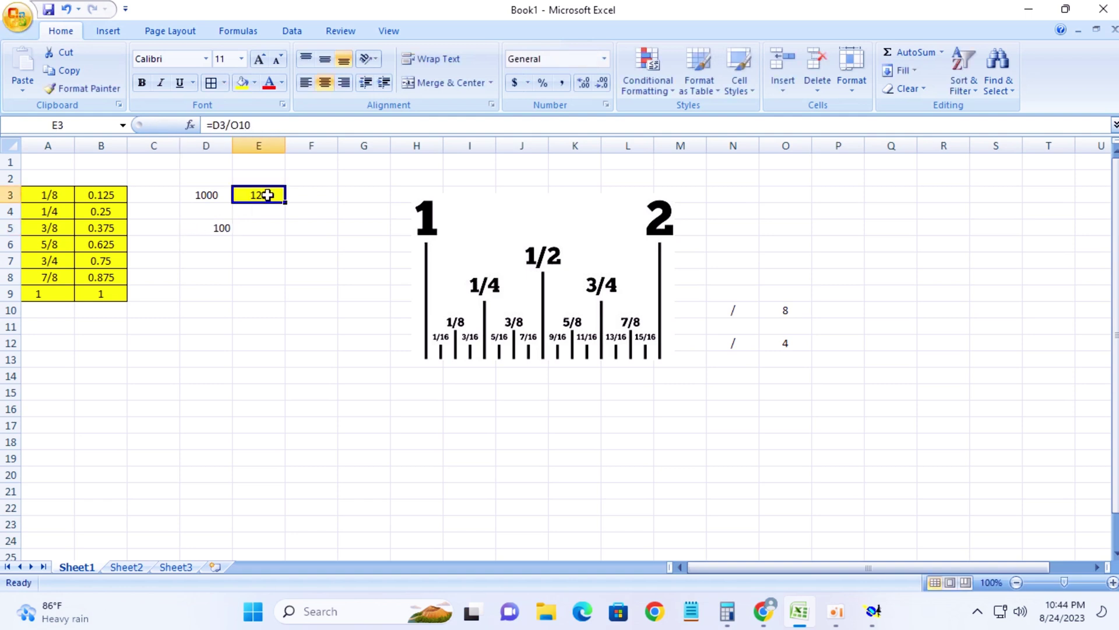
# Step: Enter .250 in F3 and adjust its decimal places so it shows 0.250
pyautogui.click(268, 230)
pyautogui.click(314, 194)
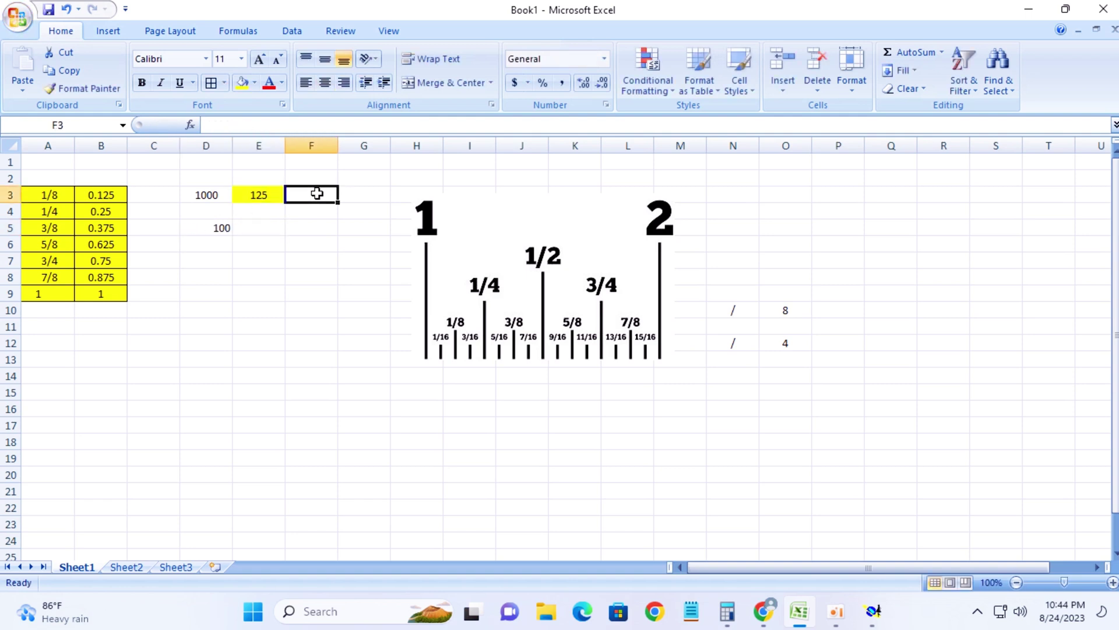
pyautogui.write('2')
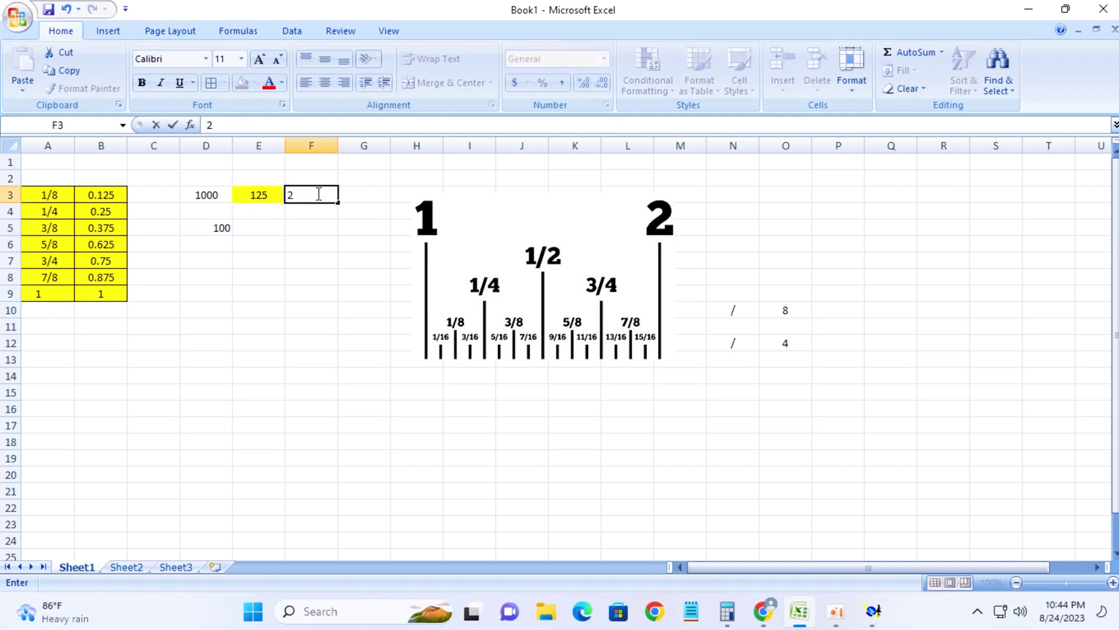
pyautogui.press('BackSpace')
pyautogui.write('.25')
pyautogui.write('0')
pyautogui.press('Return')
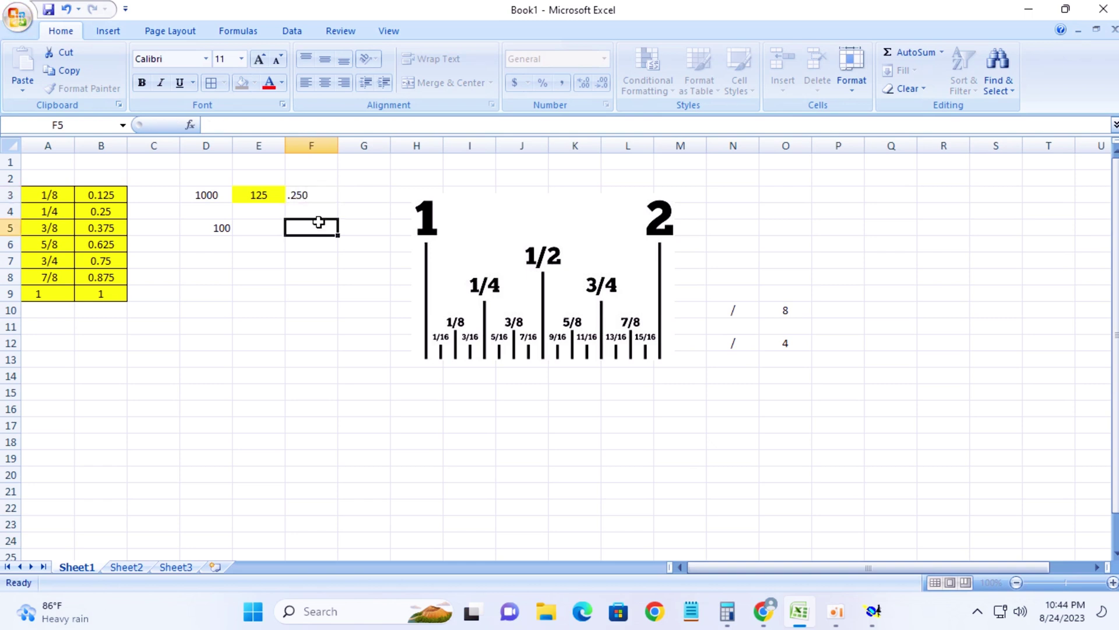
pyautogui.click(325, 198)
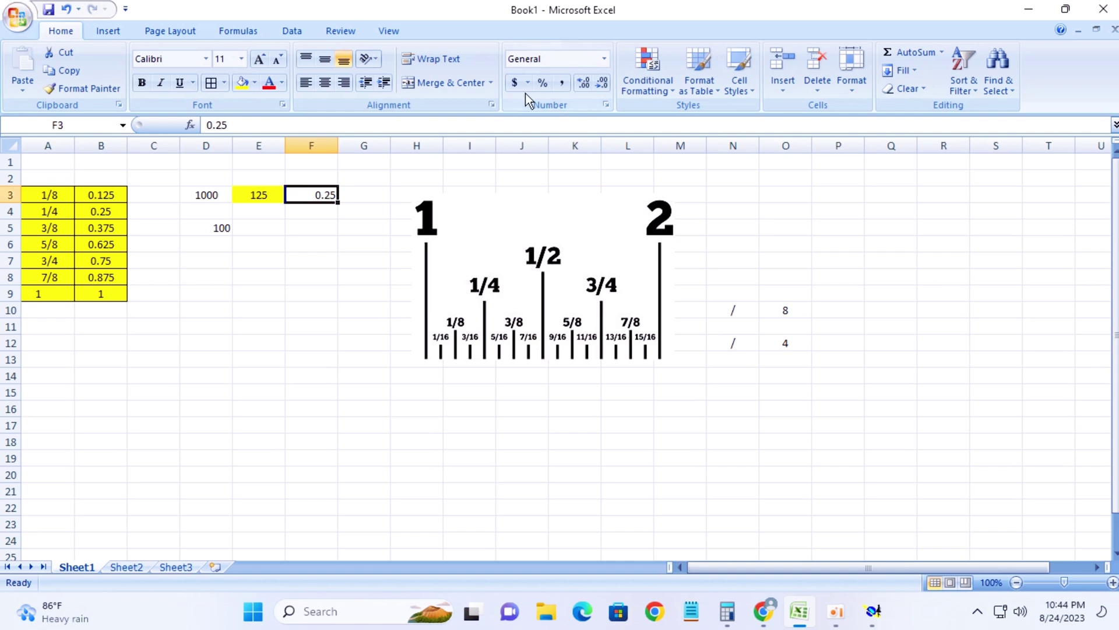
pyautogui.click(600, 86)
pyautogui.click(583, 84)
pyautogui.click(584, 84)
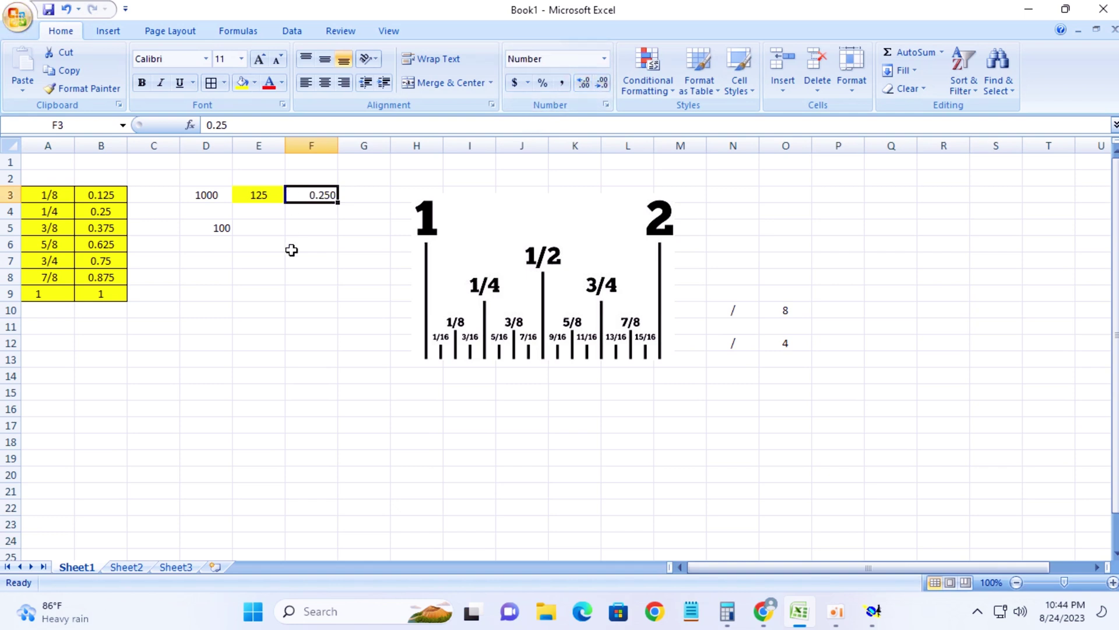
pyautogui.click(306, 181)
pyautogui.click(305, 200)
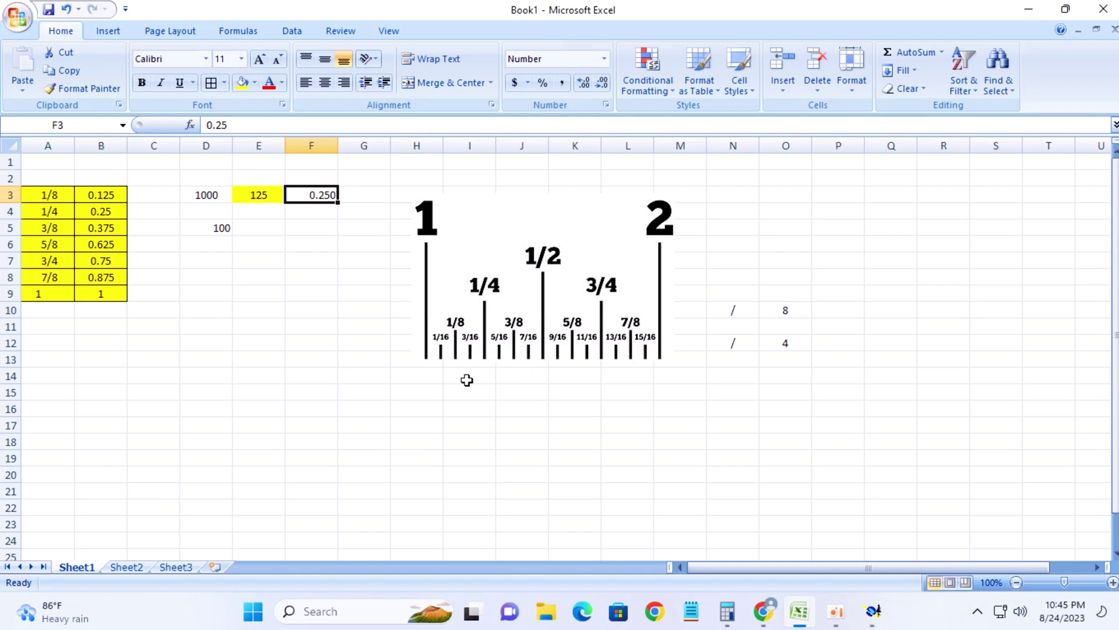
# Step: Check the ruler picture and the value stored in cell F3
pyautogui.click(436, 372)
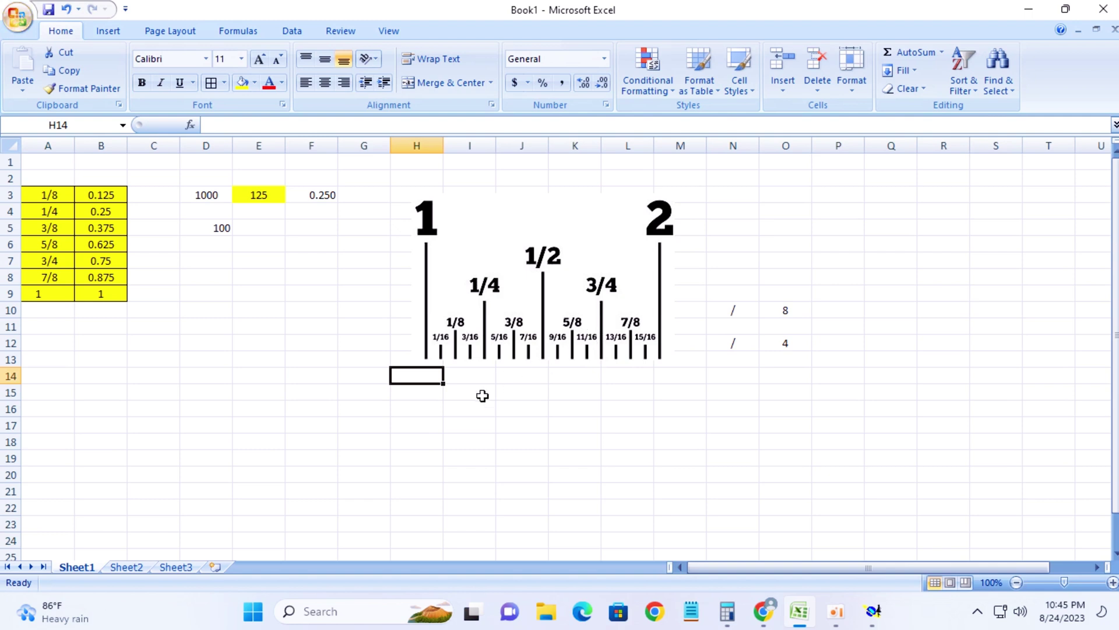
pyautogui.click(434, 351)
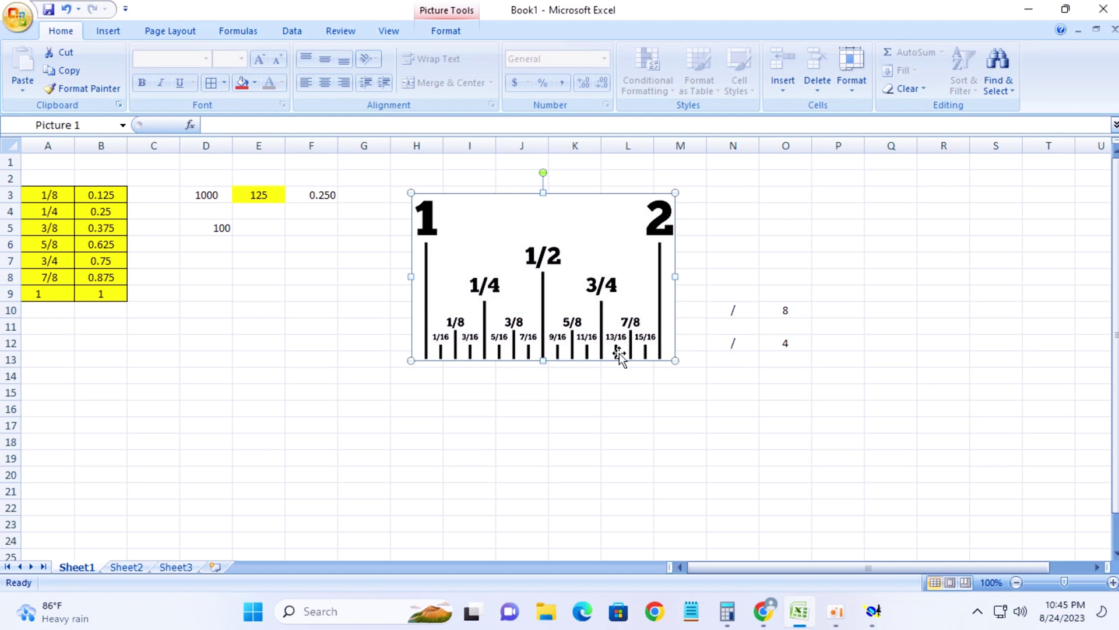
pyautogui.click(330, 195)
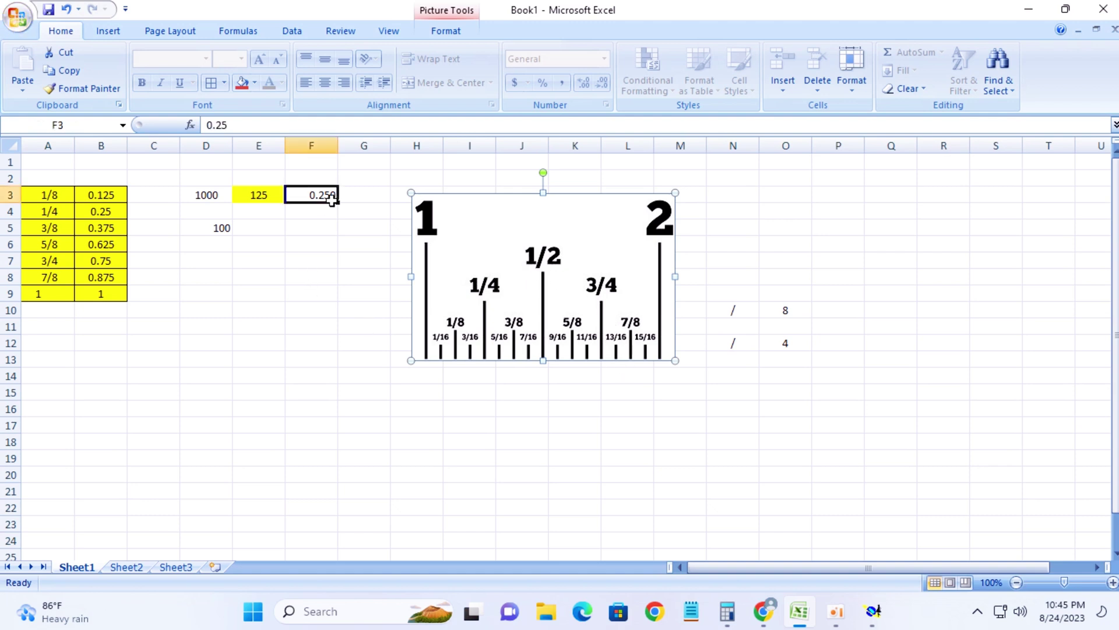
pyautogui.click(316, 245)
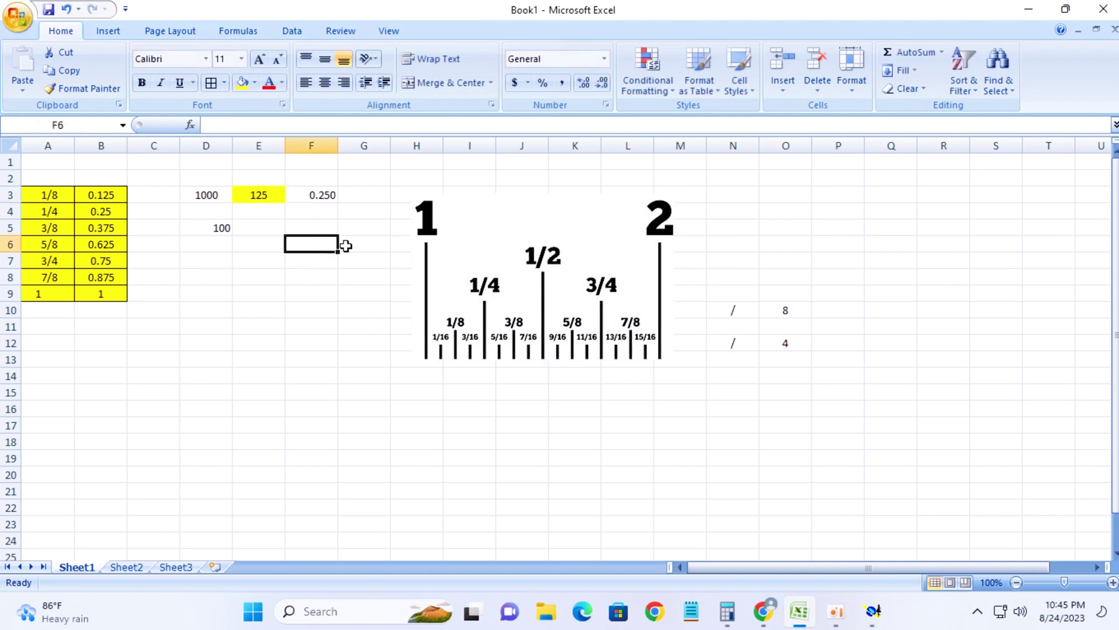
pyautogui.click(334, 196)
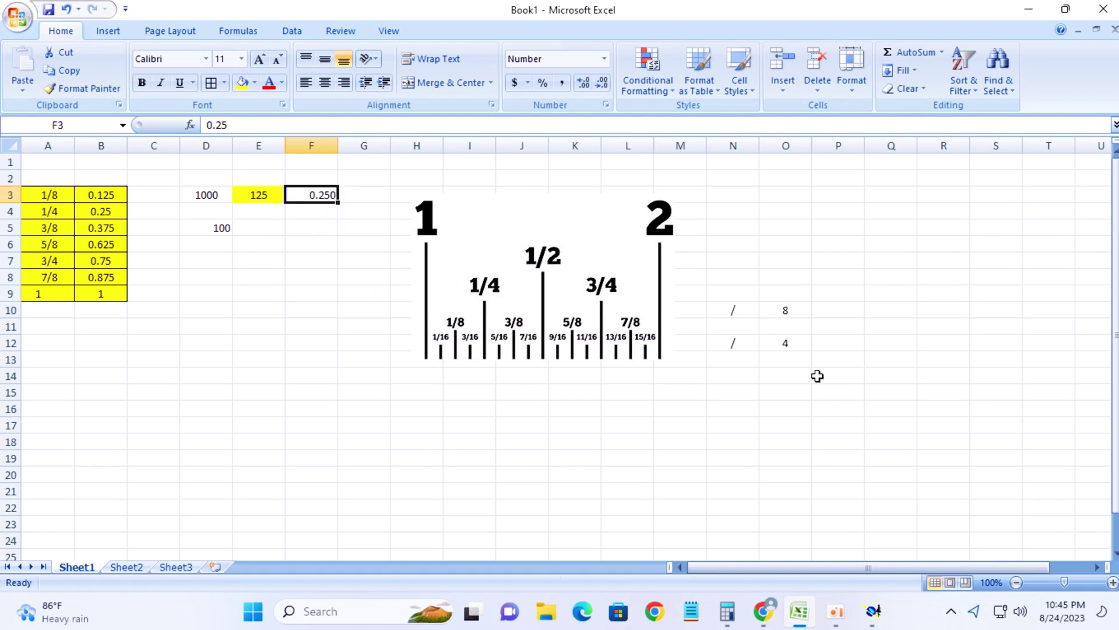
pyautogui.click(889, 263)
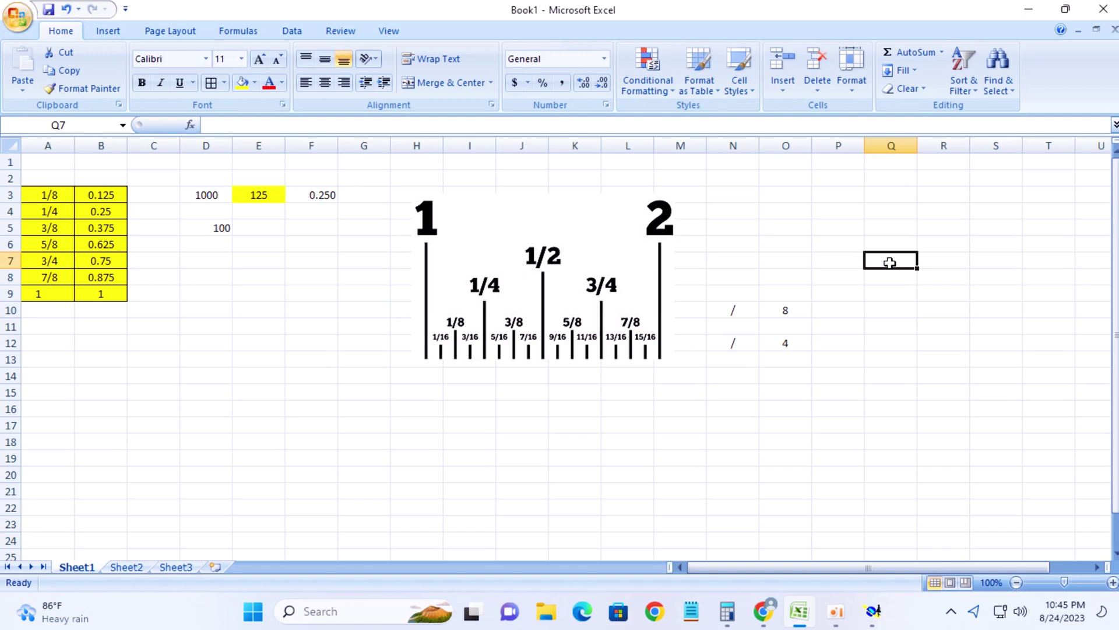
# Step: Enter .250" in cell D13 below the other worksheet values
pyautogui.click(197, 360)
pyautogui.write('.')
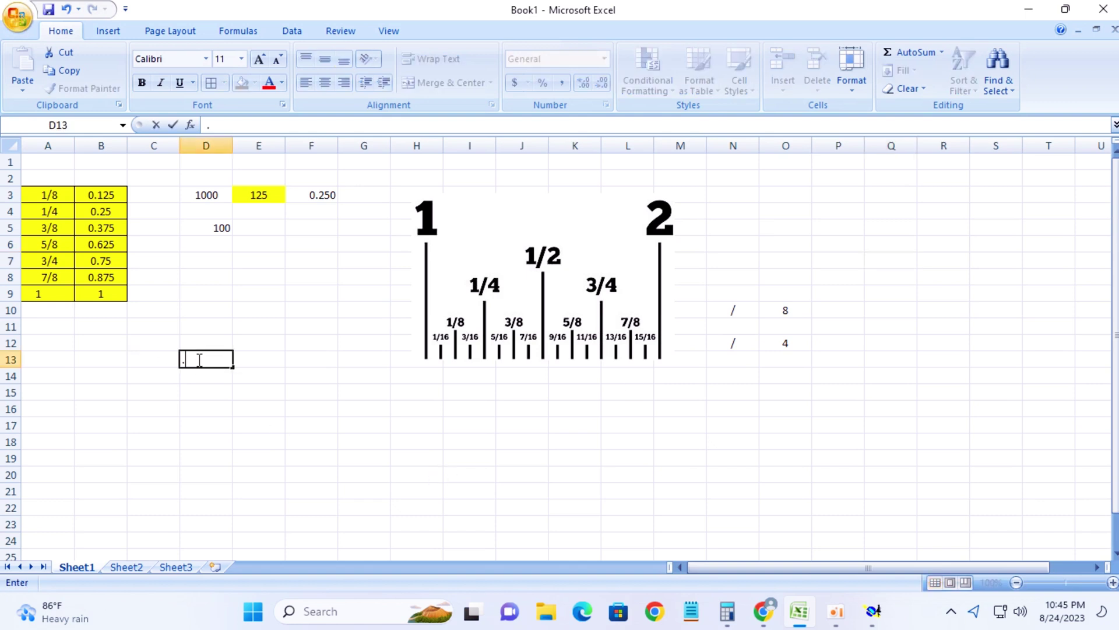
pyautogui.write('250')
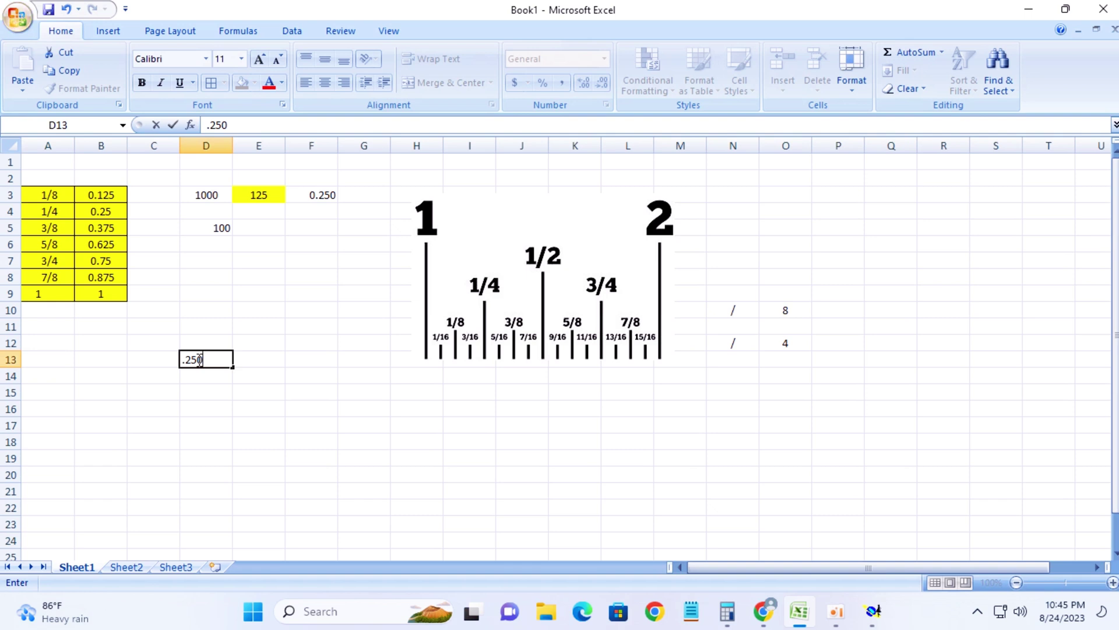
pyautogui.write('*')
pyautogui.click(576, 439)
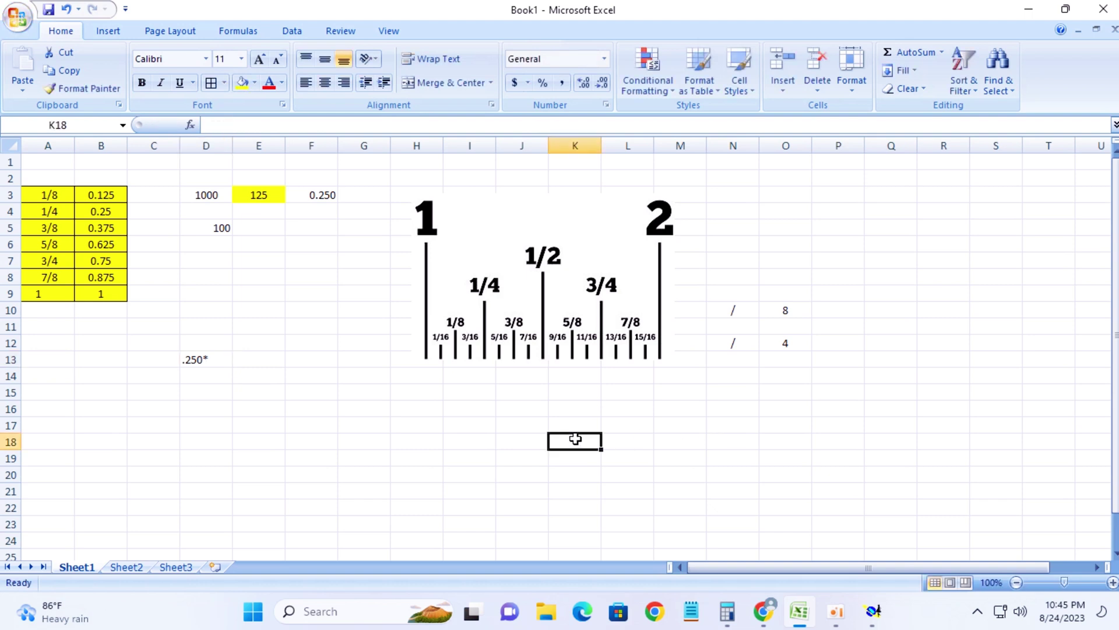
pyautogui.click(592, 453)
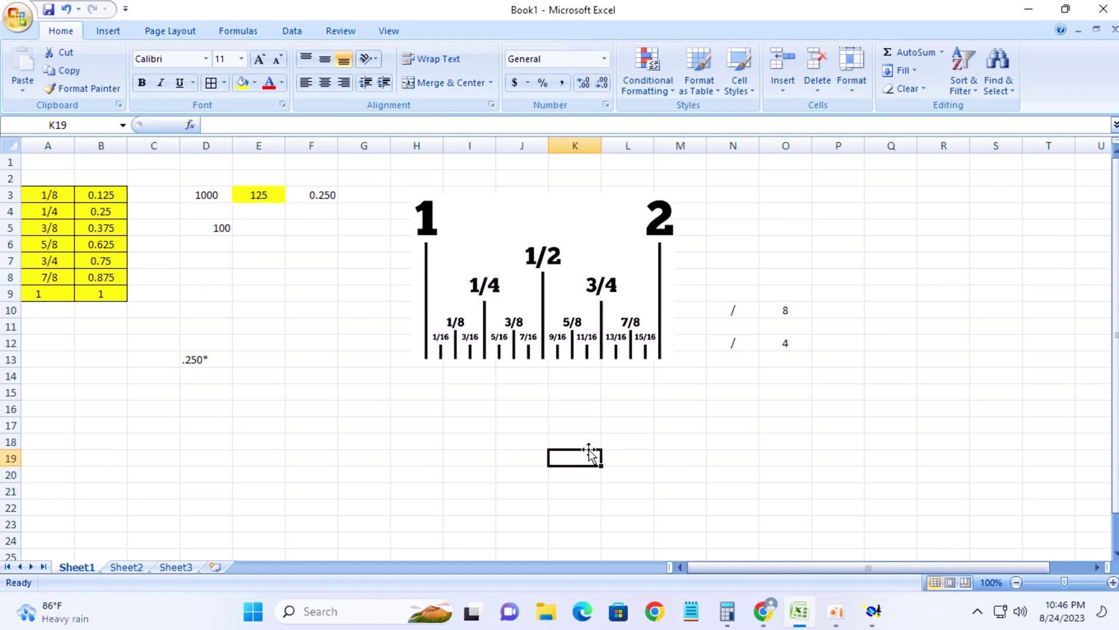
pyautogui.click(431, 410)
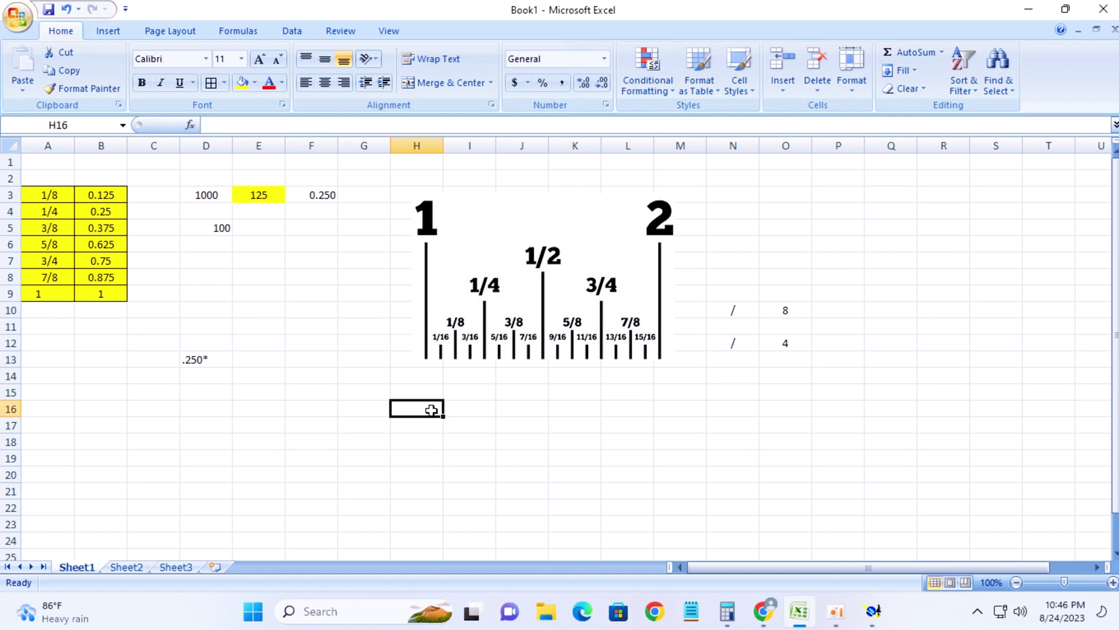
pyautogui.press('Return')
pyautogui.press('Return')
pyautogui.press('Return')
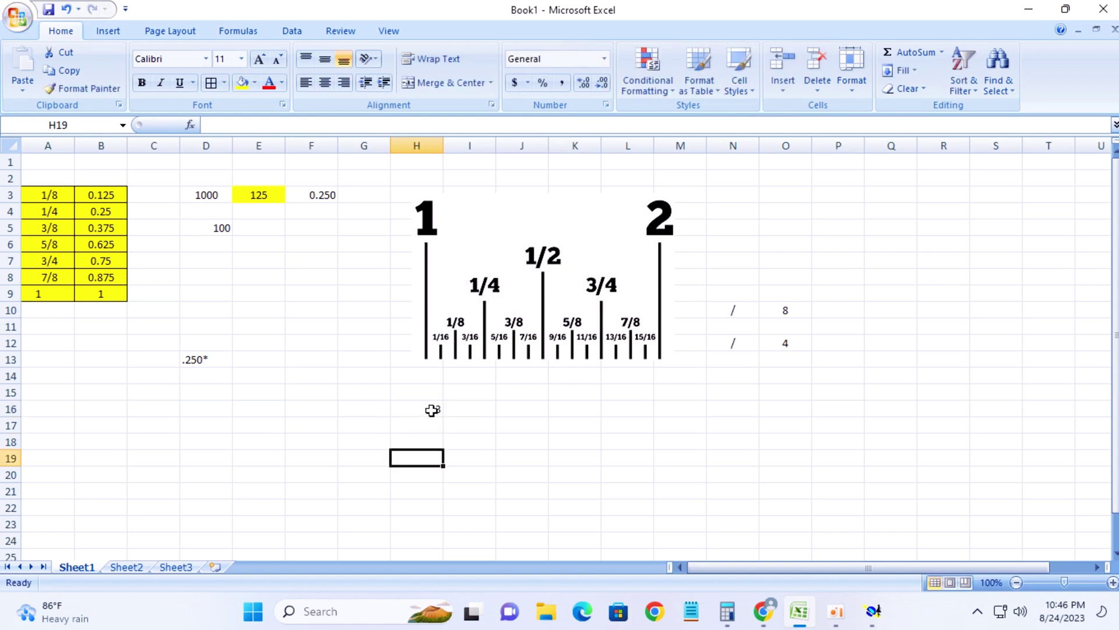
pyautogui.press('Up')
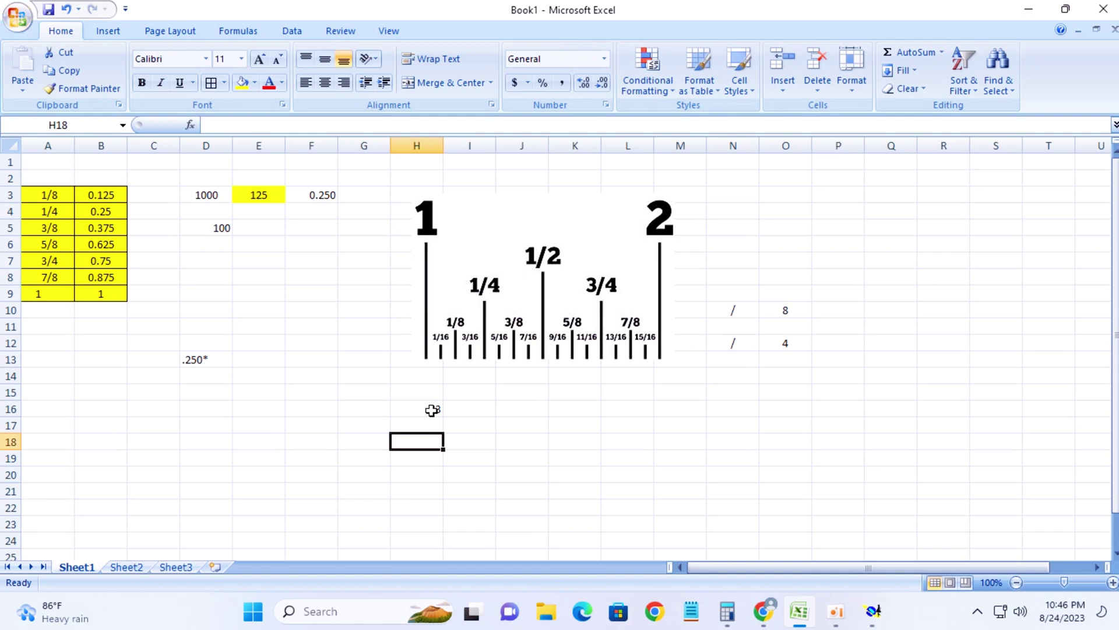
# Step: Type the numbers 1 through 9 down cells H16 to H24
pyautogui.click(432, 411)
pyautogui.write('1')
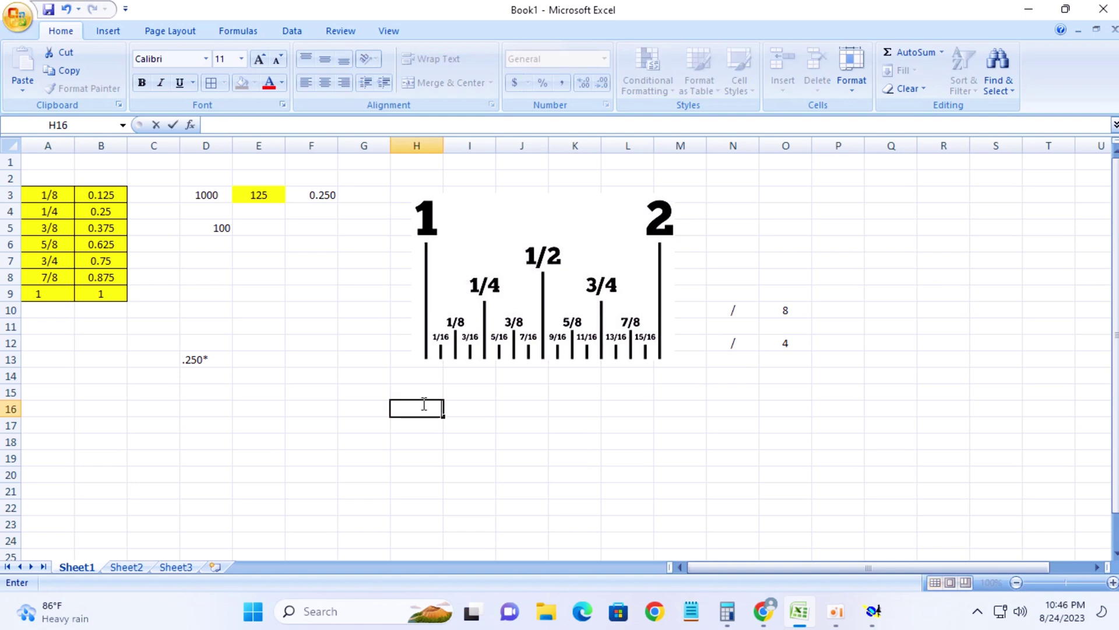
pyautogui.press('Return')
pyautogui.write('2')
pyautogui.press('Return')
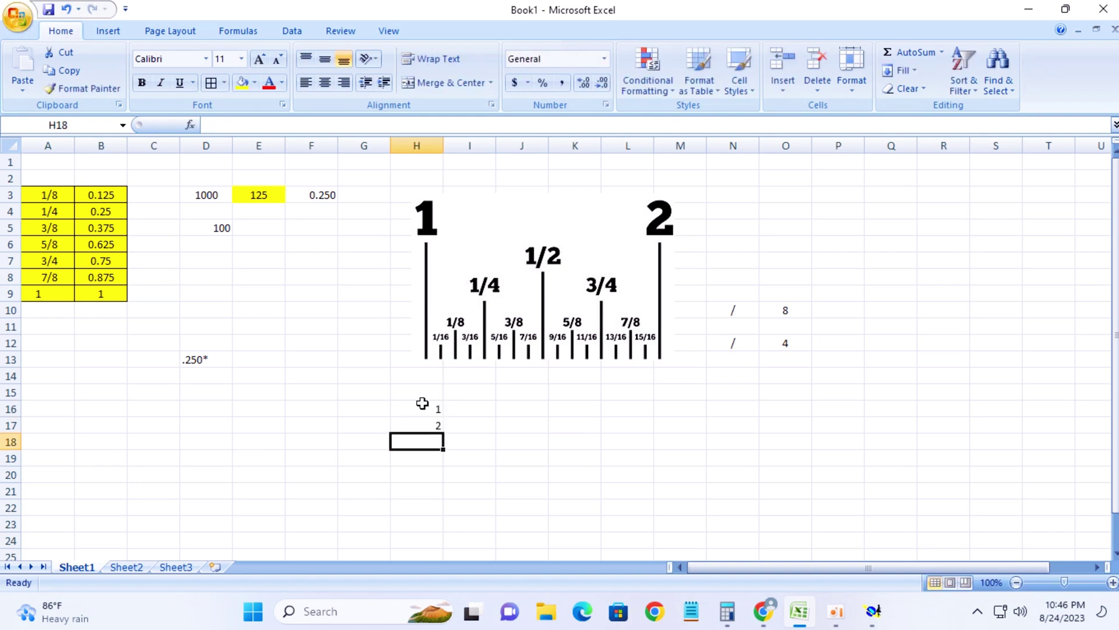
pyautogui.write('3')
pyautogui.press('Return')
pyautogui.write('4')
pyautogui.press('Return')
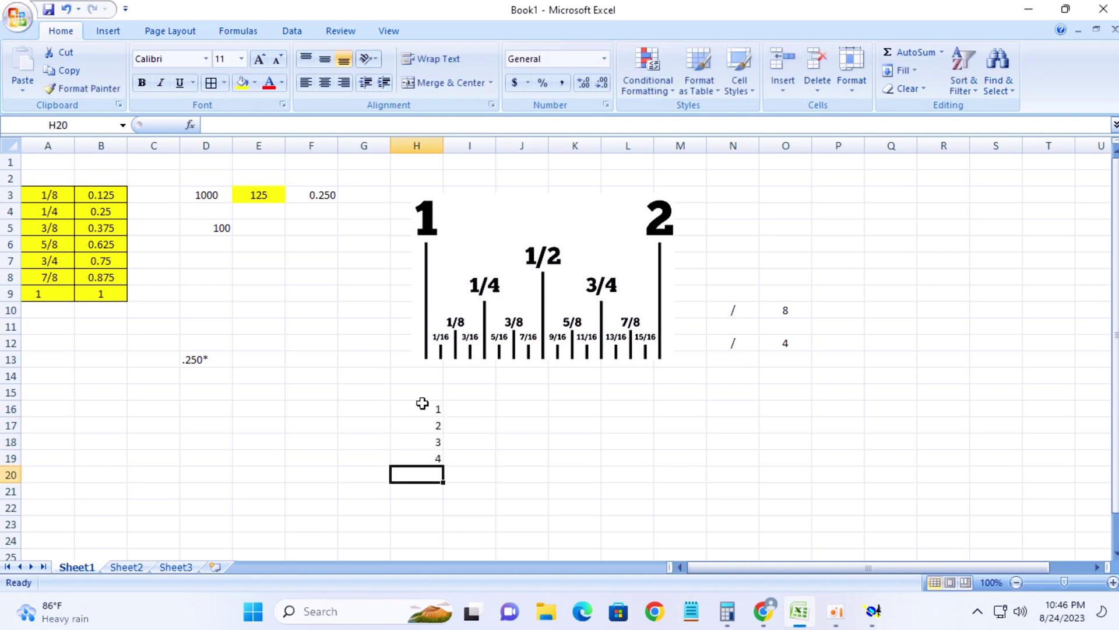
pyautogui.write('5')
pyautogui.press('Return')
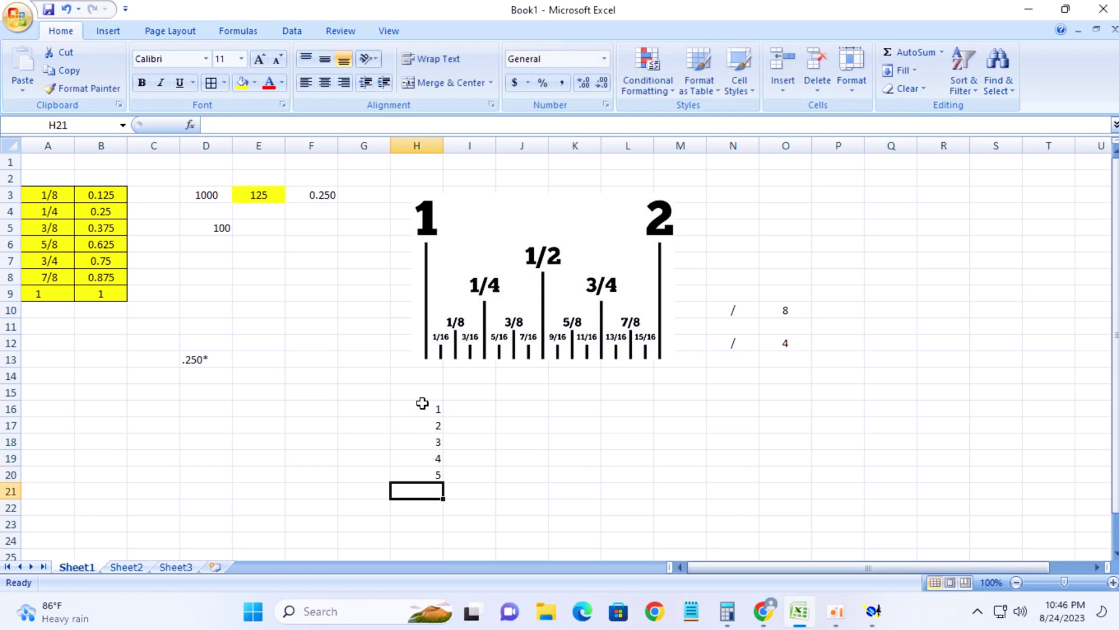
pyautogui.write('6')
pyautogui.press('Return')
pyautogui.write('7')
pyautogui.press('Return')
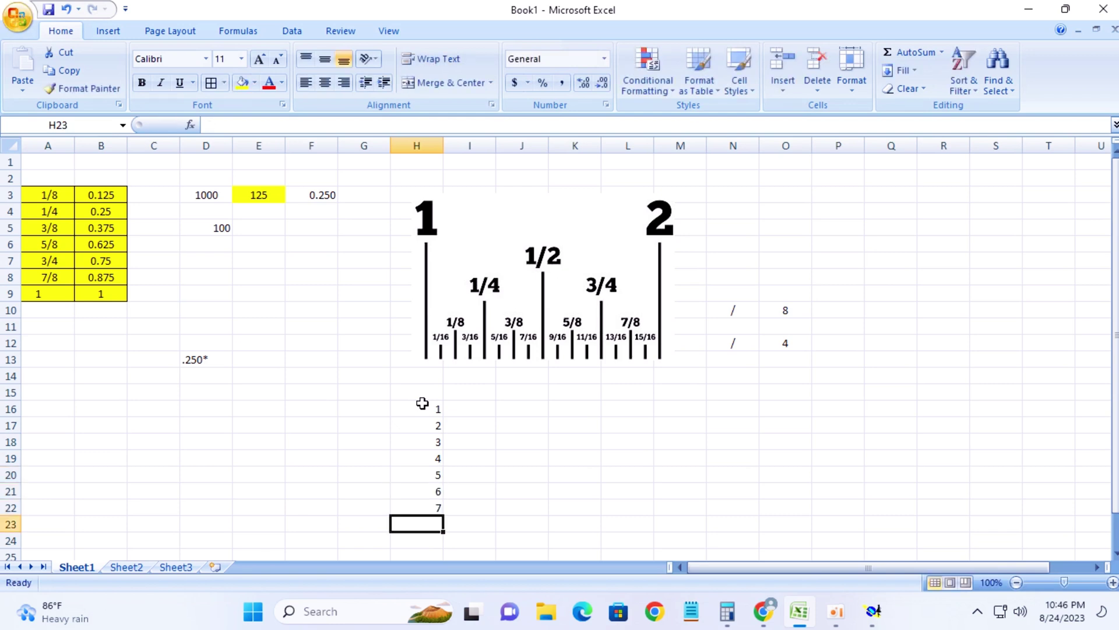
pyautogui.write('8')
pyautogui.press('Return')
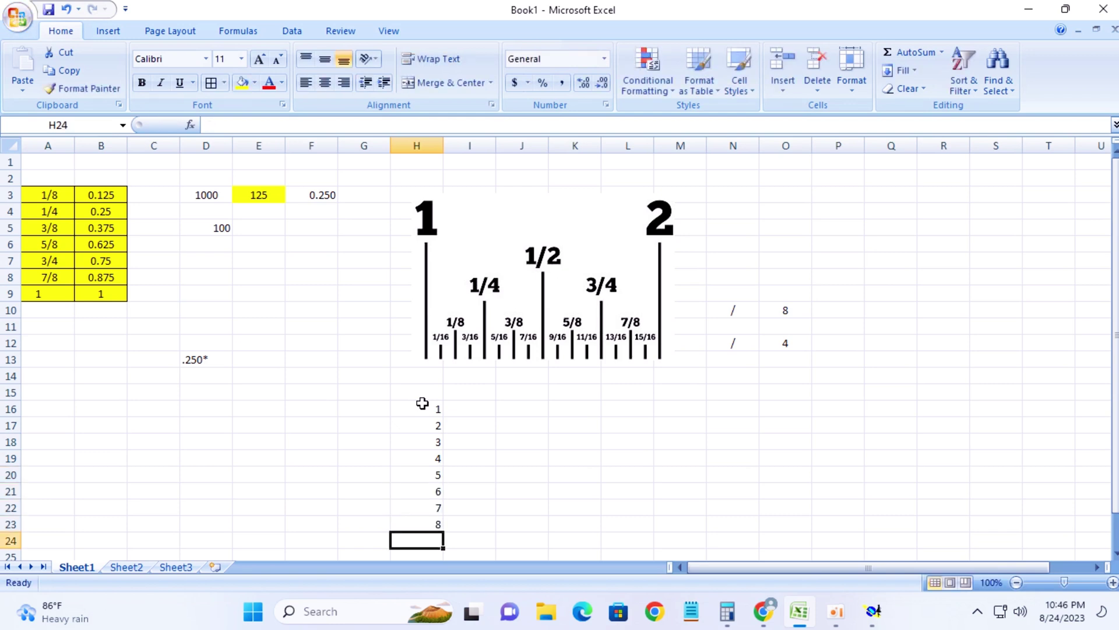
pyautogui.write('9')
pyautogui.press('Return')
# Step: Center the numbers in H16:H24 within their cells
pyautogui.click(579, 457)
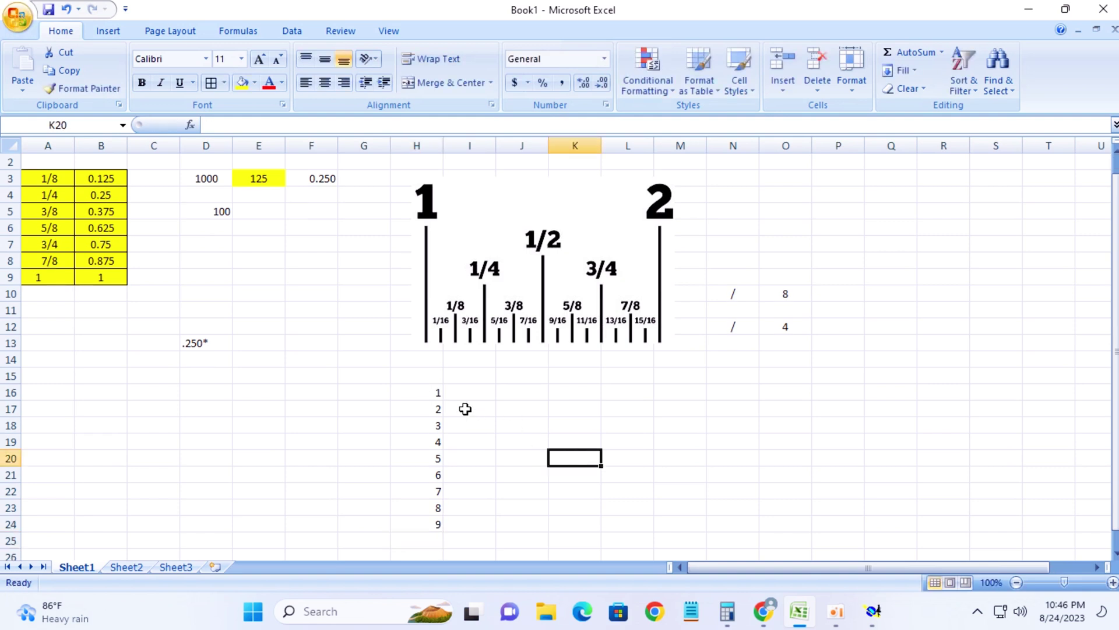
pyautogui.moveTo(429, 393); pyautogui.dragTo(426, 524)
pyautogui.click(426, 524)
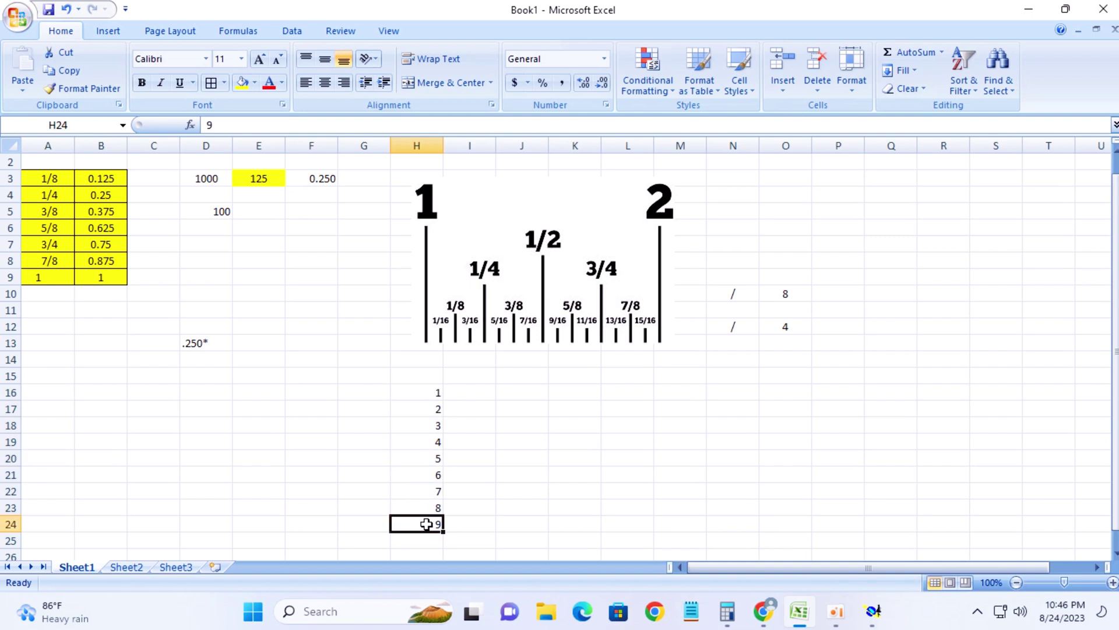
pyautogui.moveTo(429, 393); pyautogui.dragTo(423, 519)
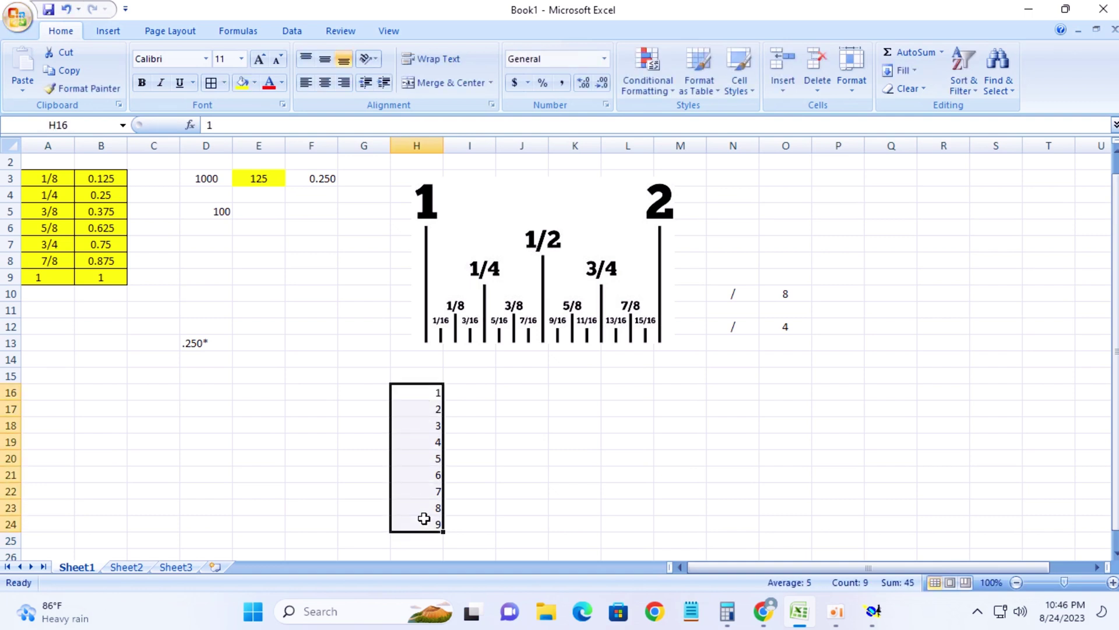
pyautogui.click(325, 82)
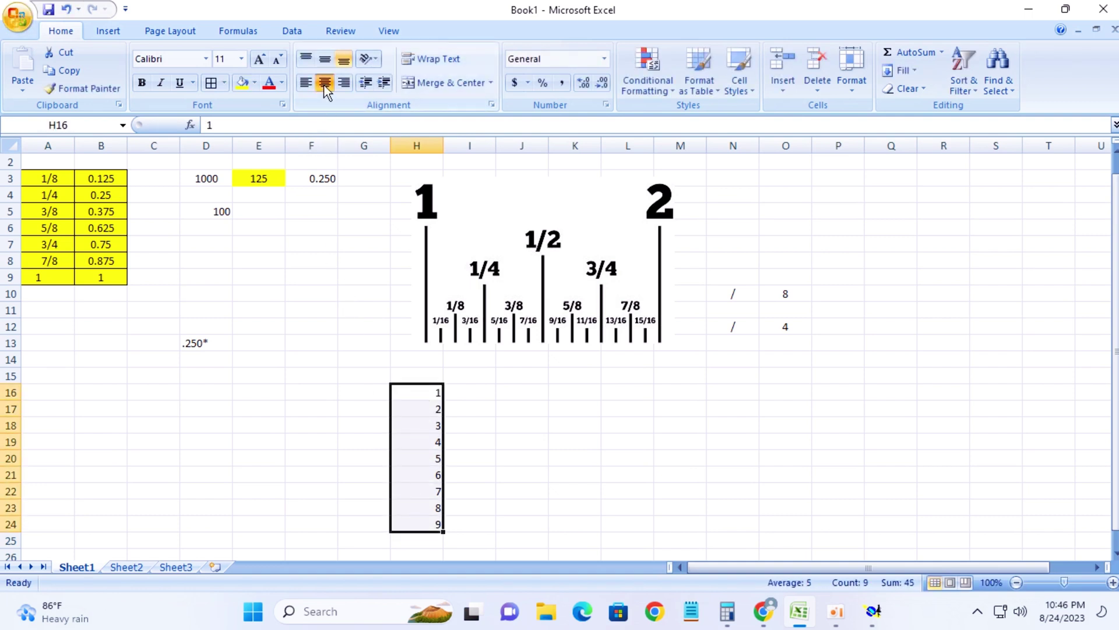
pyautogui.click(561, 438)
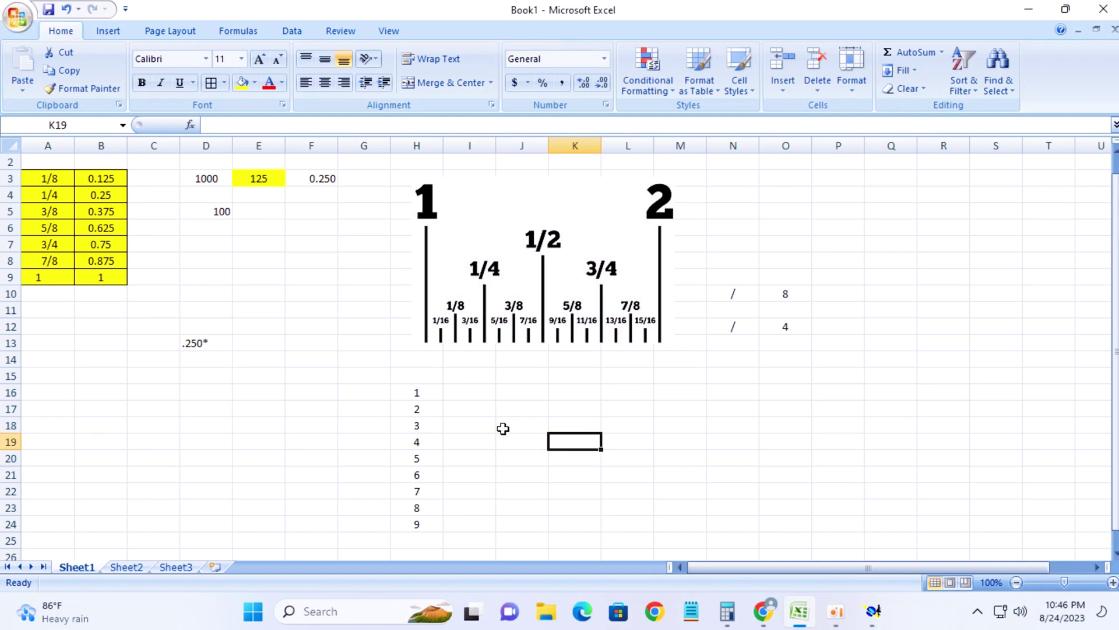
# Step: Clear the .250" entry from D13 and enter .125 there instead
pyautogui.click(243, 340)
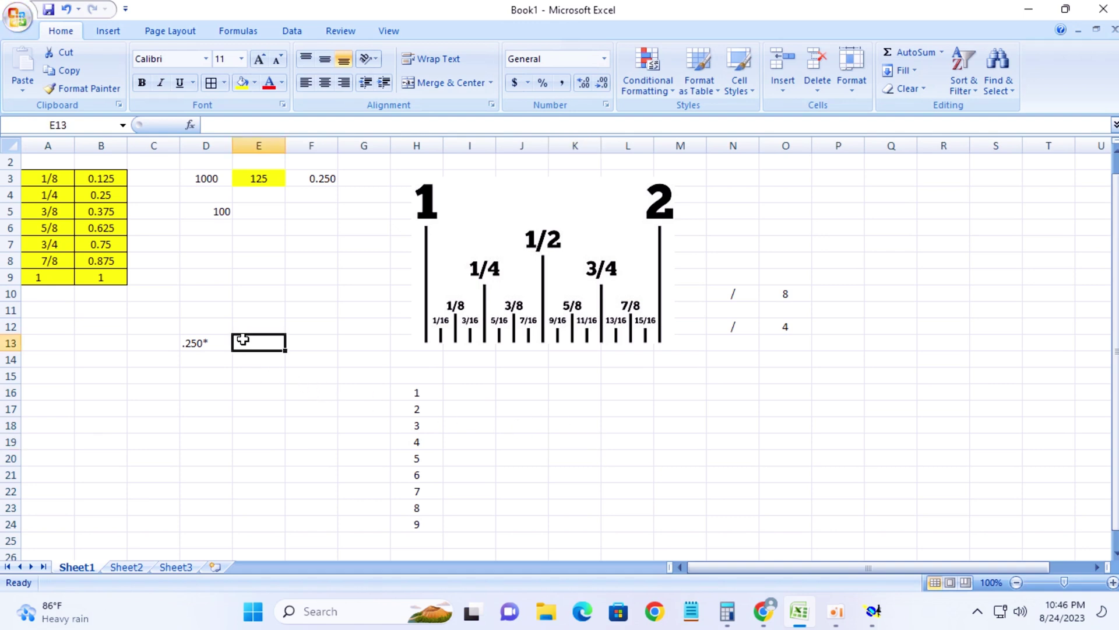
pyautogui.click(206, 343)
pyautogui.press('BackSpace')
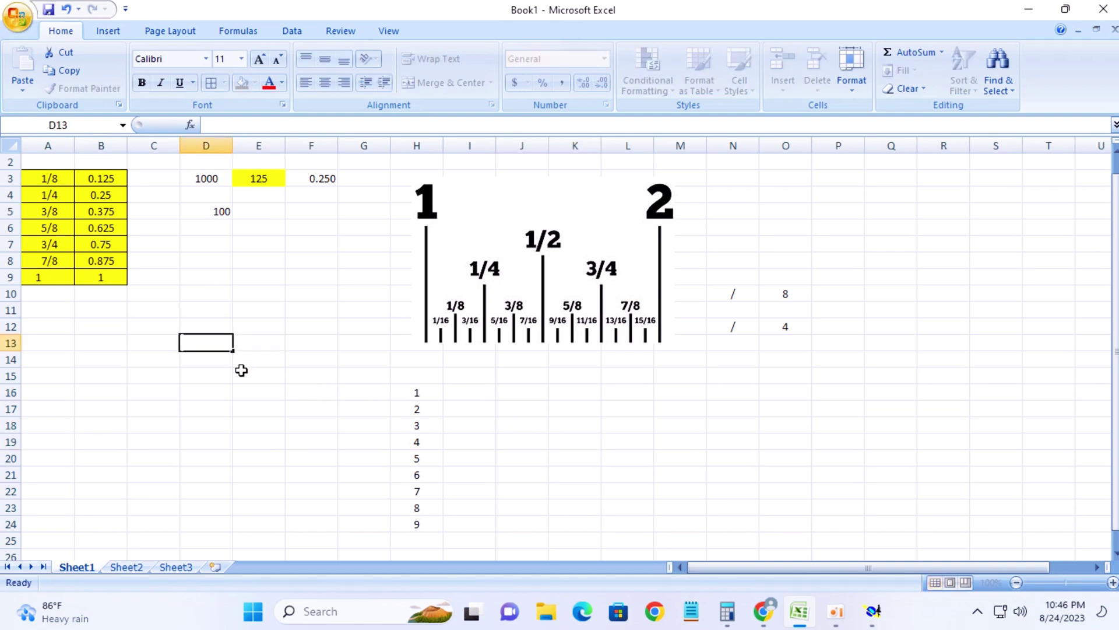
pyautogui.press('Tab')
pyautogui.click(211, 347)
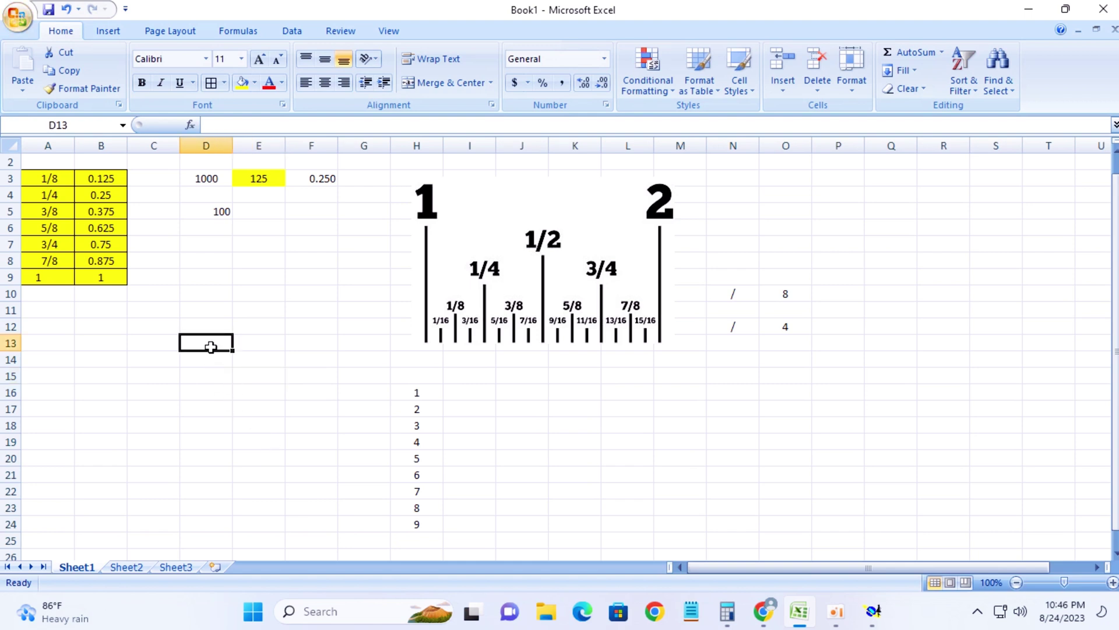
pyautogui.click(265, 175)
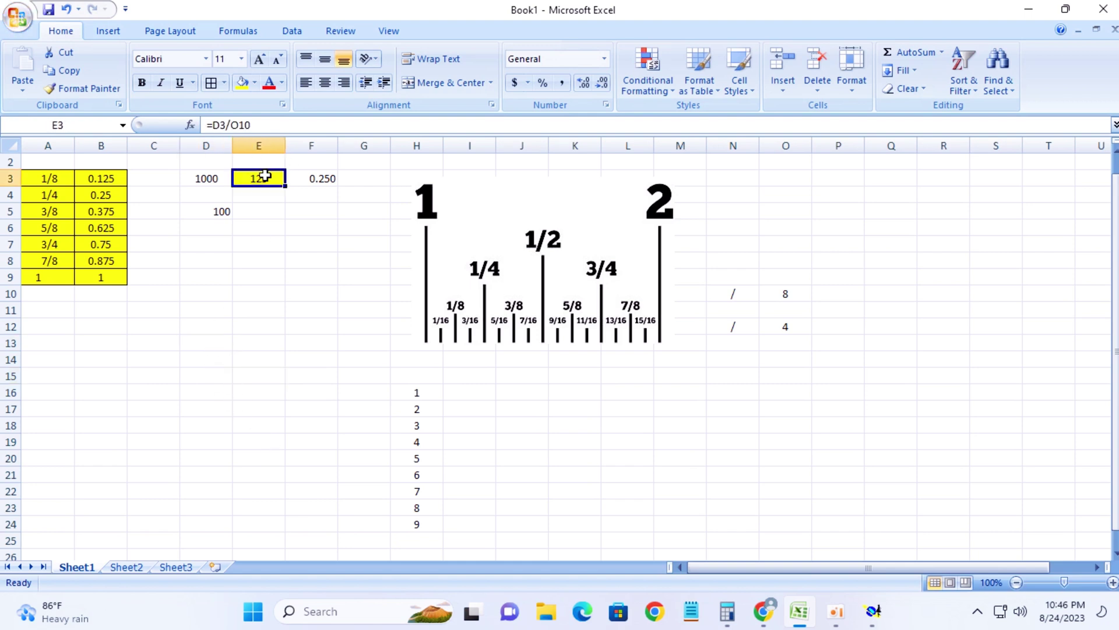
pyautogui.click(192, 343)
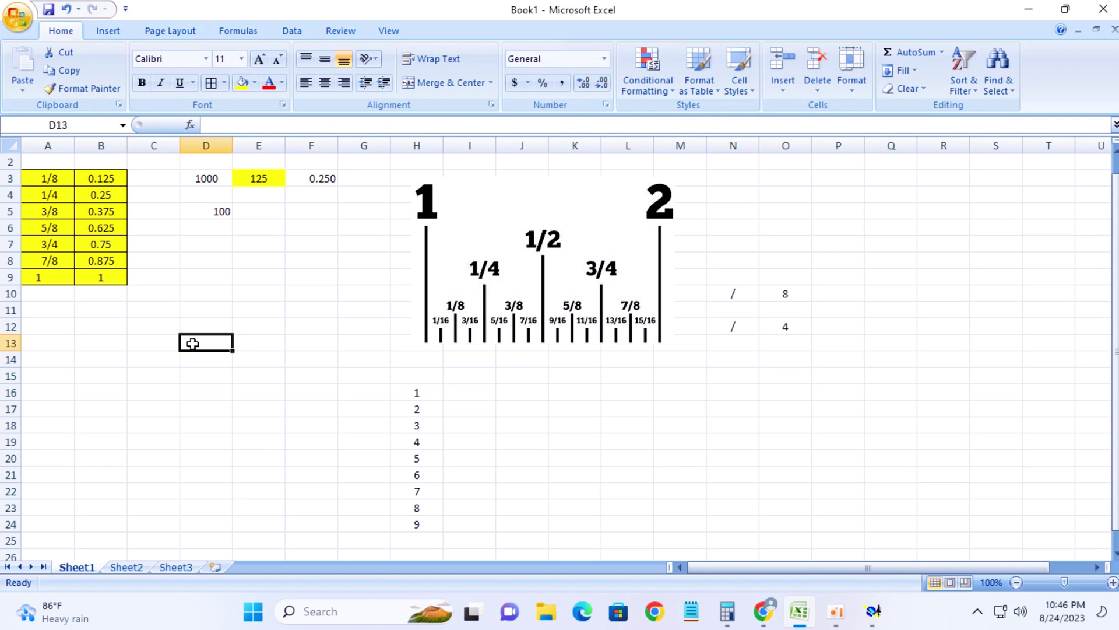
pyautogui.write('.125*')
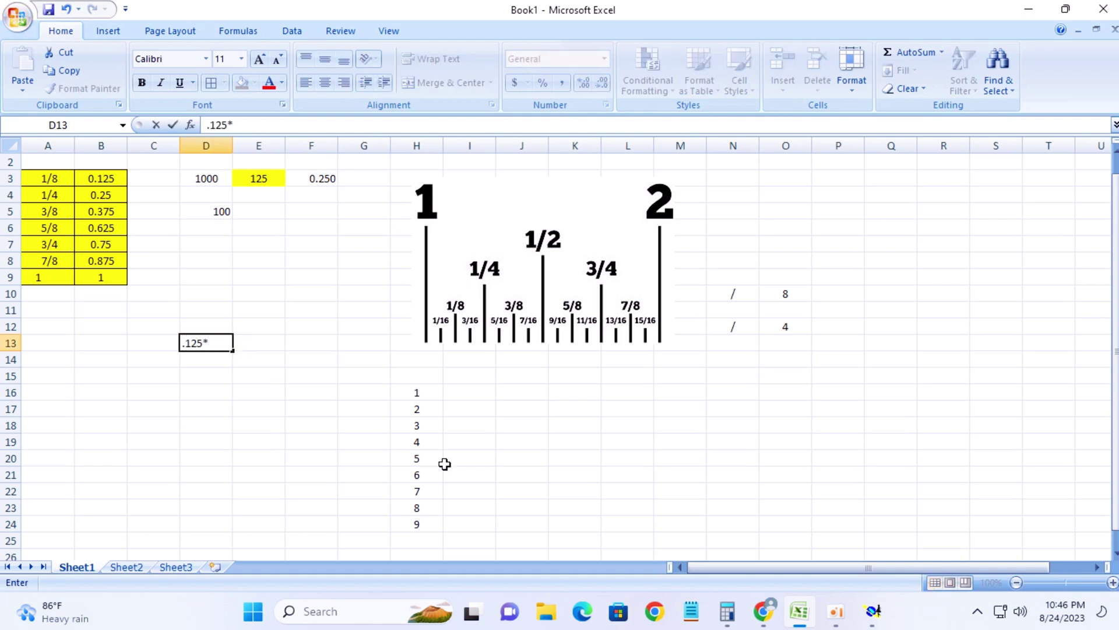
# Step: Compare cell D13 against the ruler count 3 in H18
pyautogui.click(419, 426)
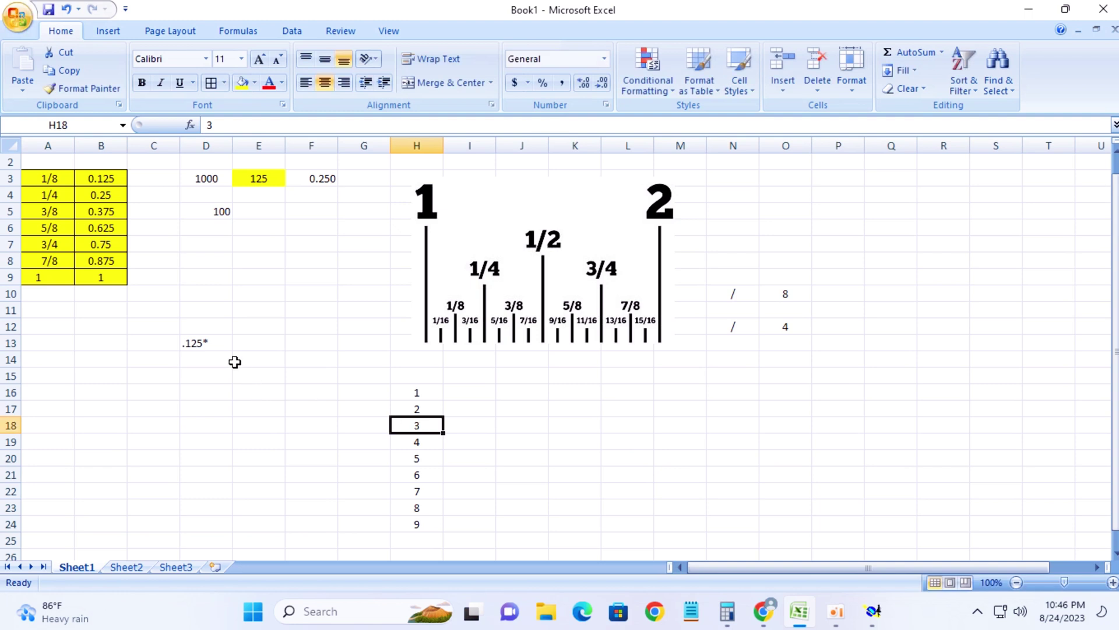
pyautogui.click(222, 346)
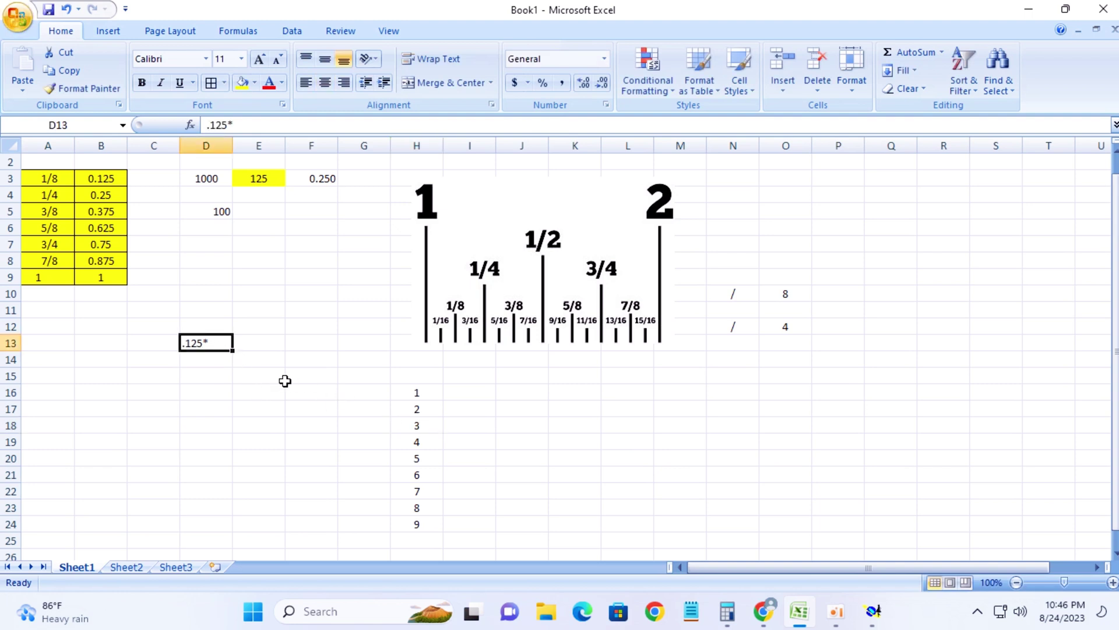
pyautogui.click(426, 429)
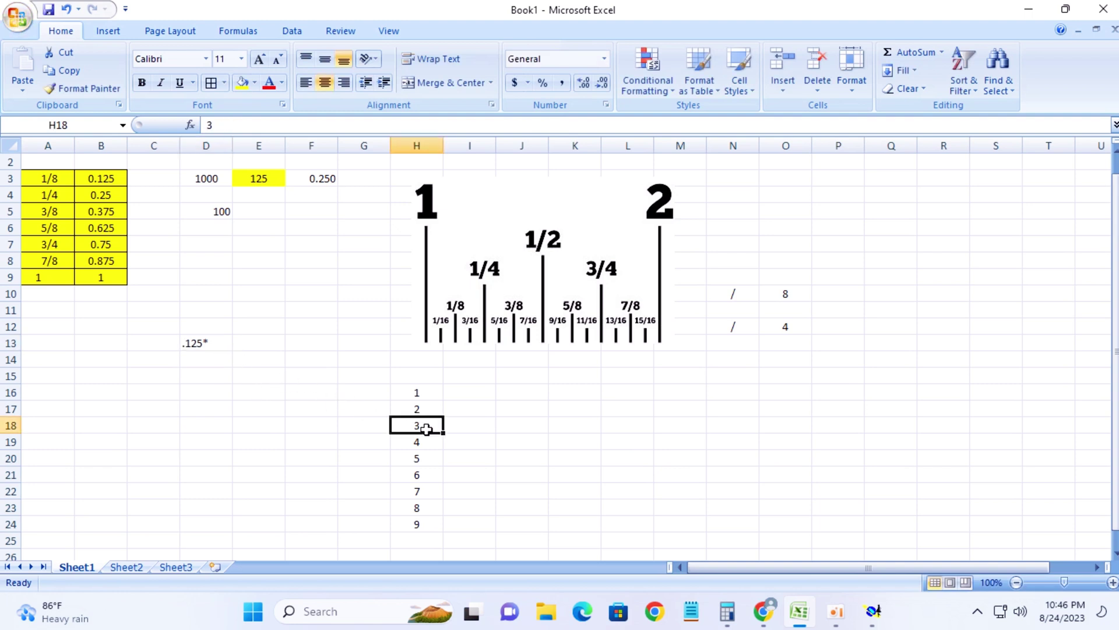
pyautogui.click(211, 344)
pyautogui.press('Return')
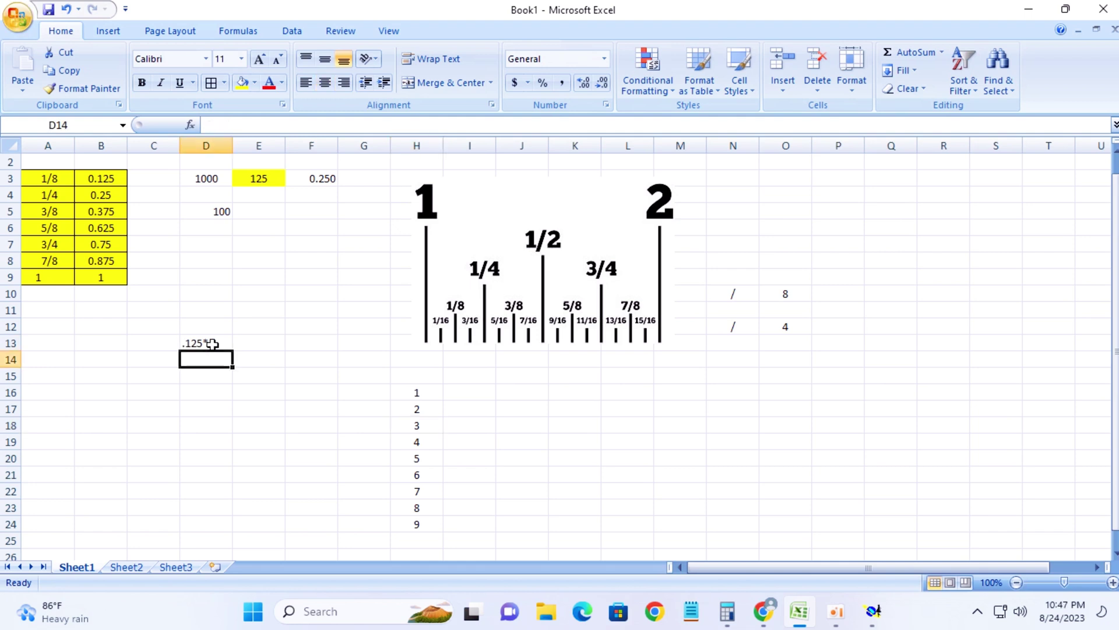
pyautogui.click(212, 344)
# Step: Rewrite D13 as the formula =.125*H18, giving 0.375
pyautogui.press('BackSpace')
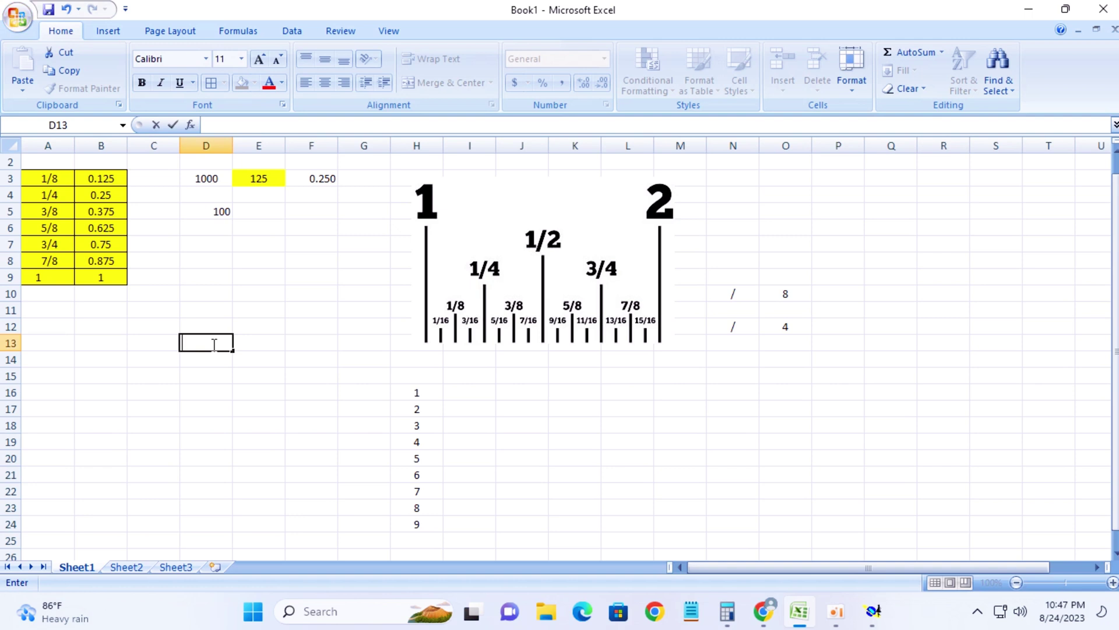
pyautogui.write('=')
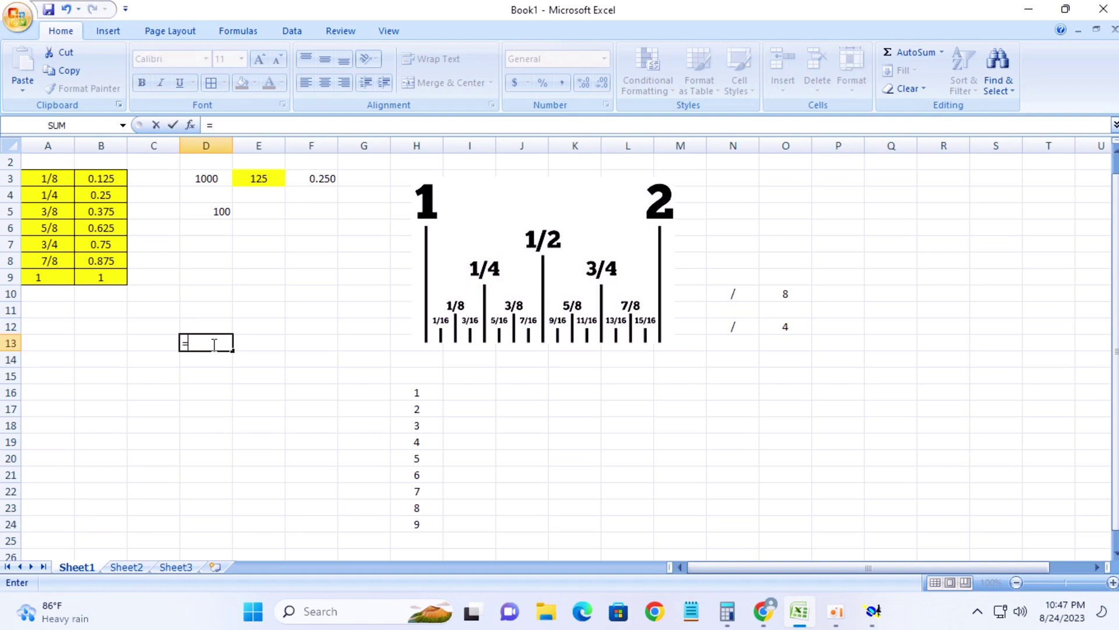
pyautogui.write('.125*')
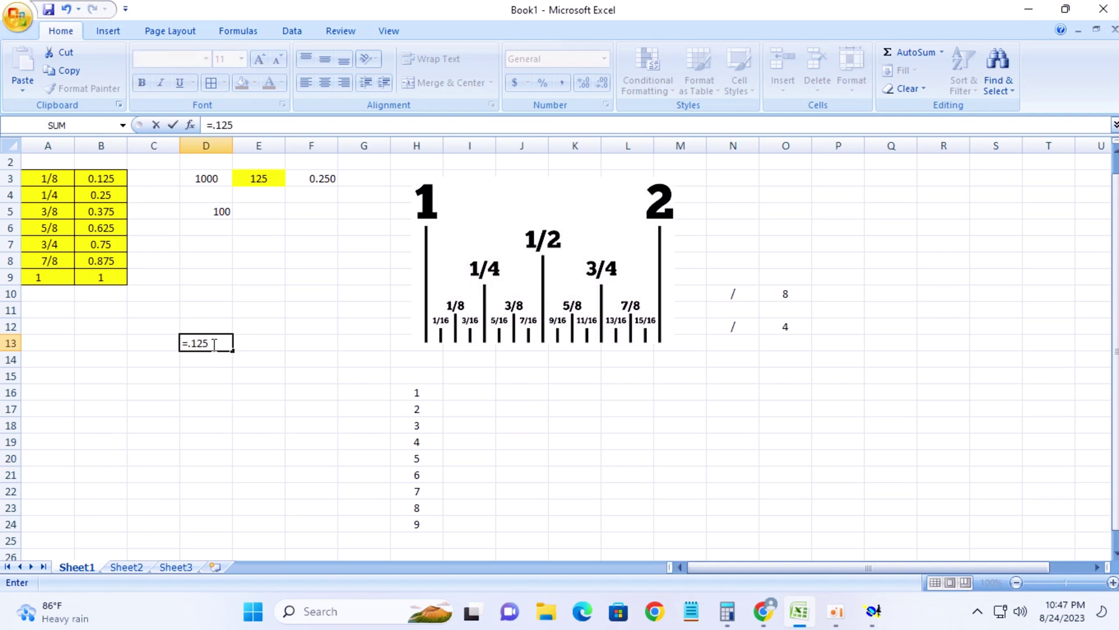
pyautogui.click(426, 426)
pyautogui.press('Return')
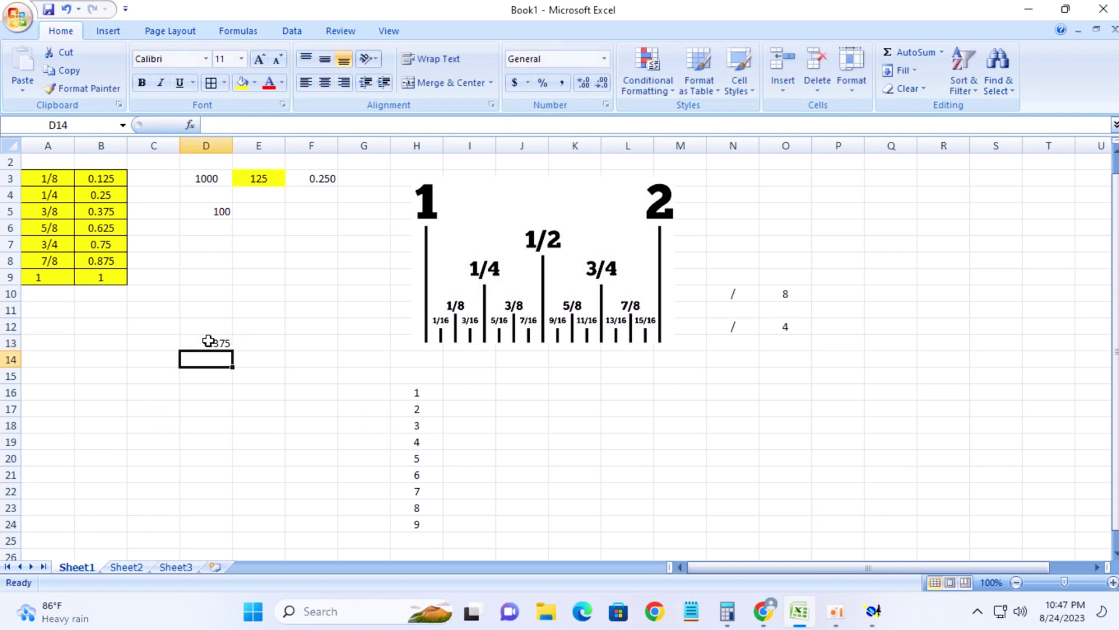
pyautogui.click(208, 342)
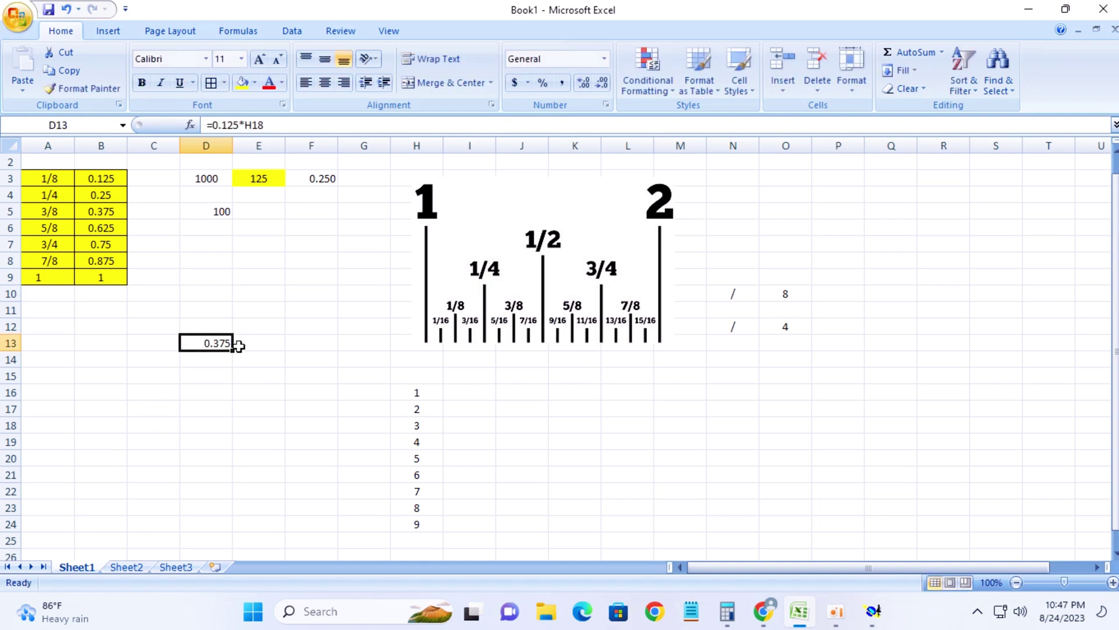
pyautogui.click(429, 432)
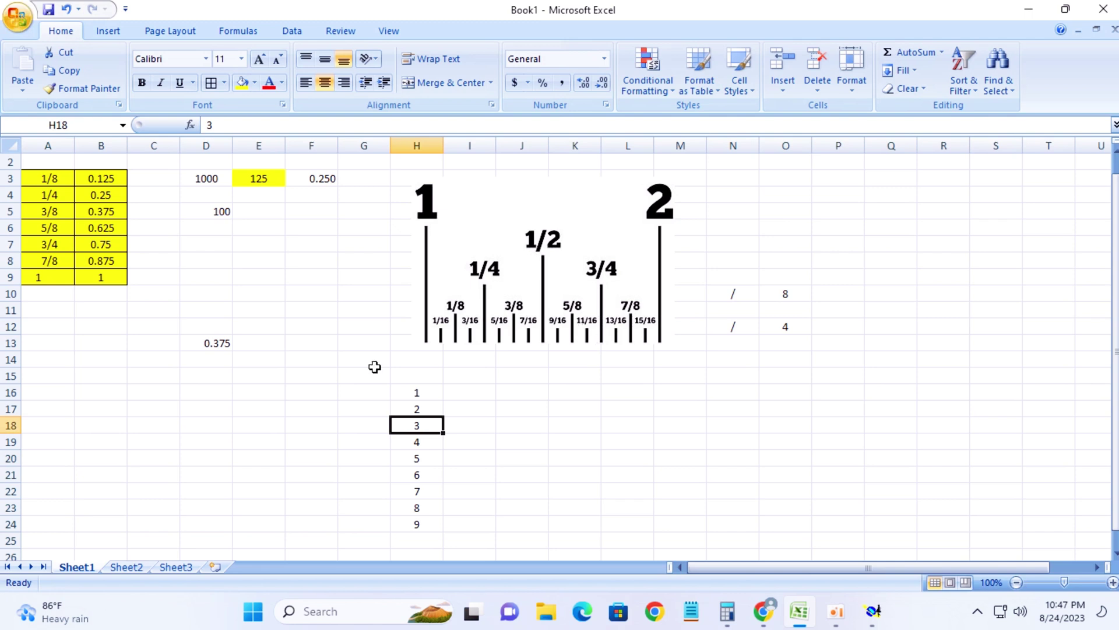
# Step: Enter =.125*H20 in D14 so it shows 0.625
pyautogui.click(216, 361)
pyautogui.write('=')
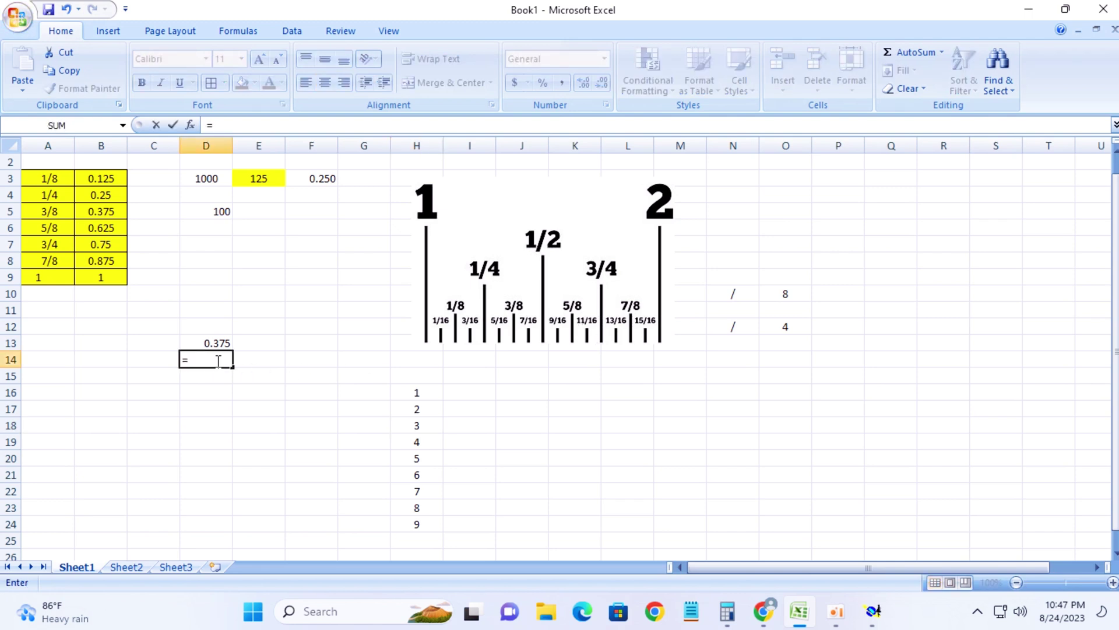
pyautogui.write('.125*')
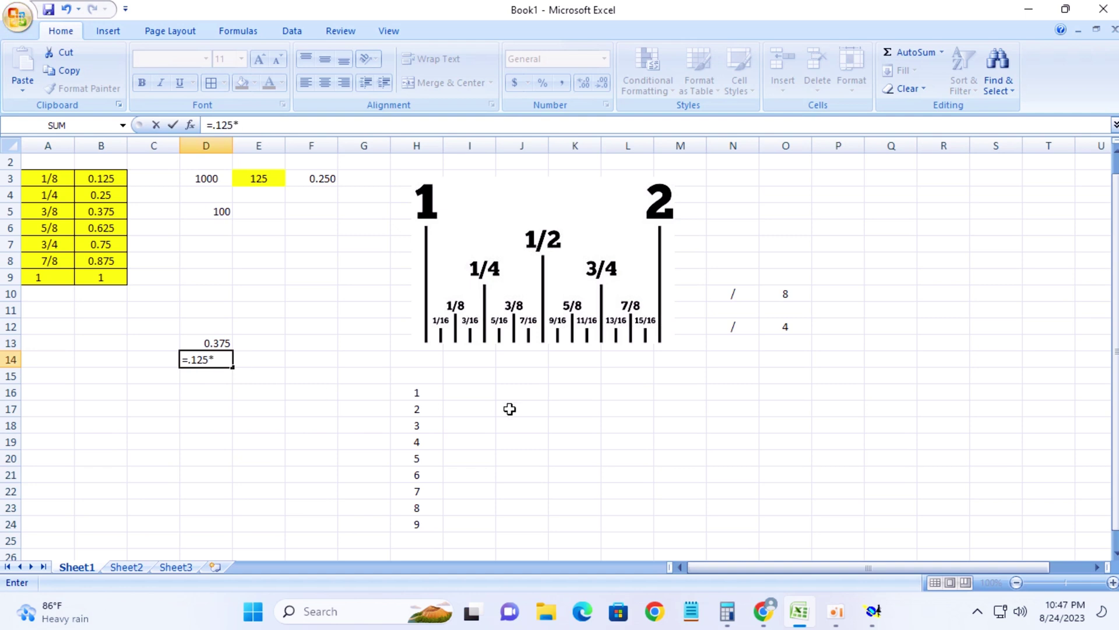
pyautogui.click(429, 461)
pyautogui.press('Return')
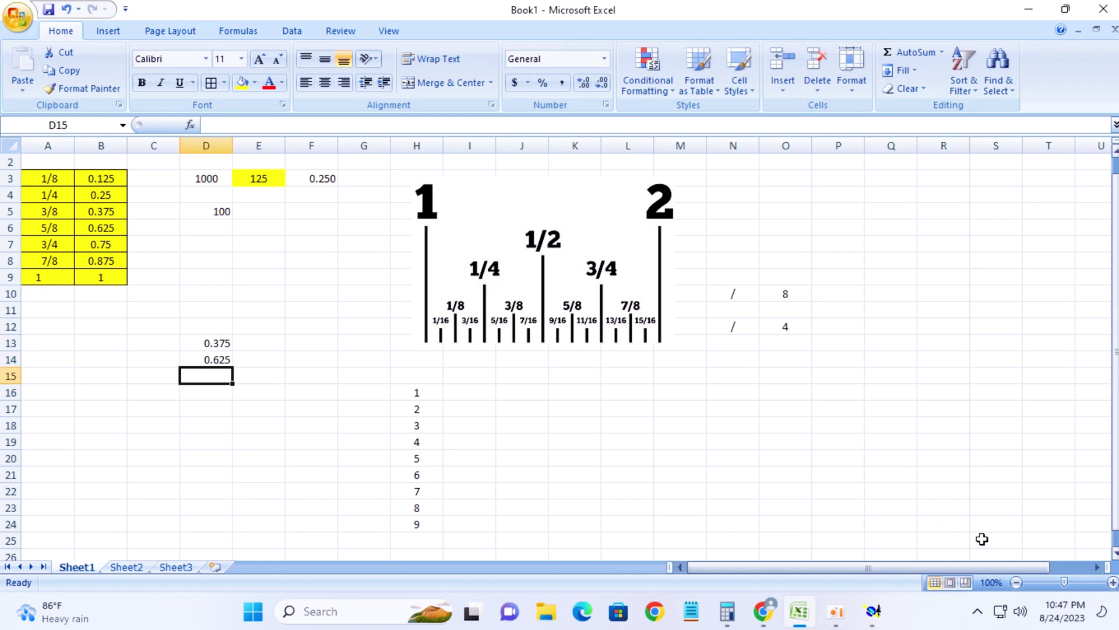
# Step: Compute 0.125 × 5 in Calculator
pyautogui.moveTo(727, 611)
pyautogui.click(742, 492)
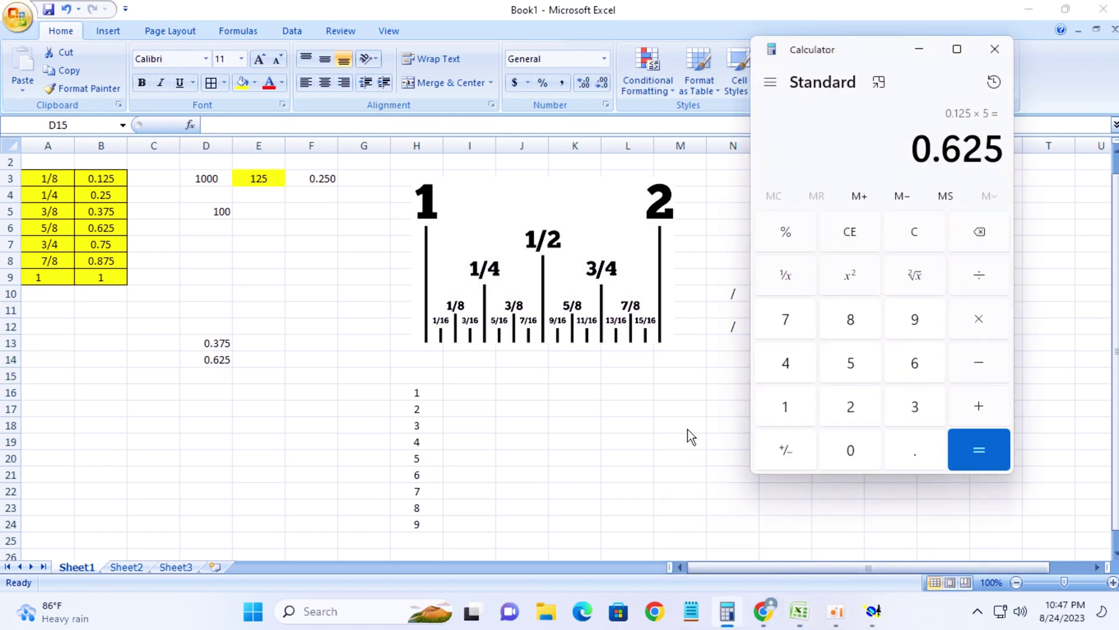
pyautogui.click(917, 232)
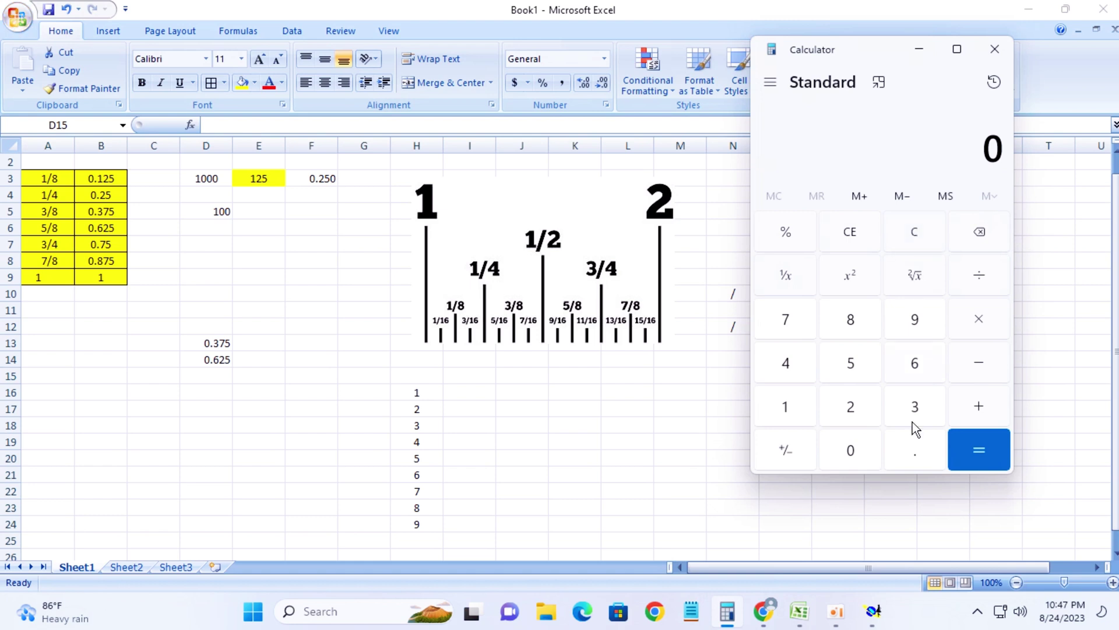
pyautogui.click(918, 453)
pyautogui.click(783, 402)
pyautogui.click(848, 403)
pyautogui.click(846, 362)
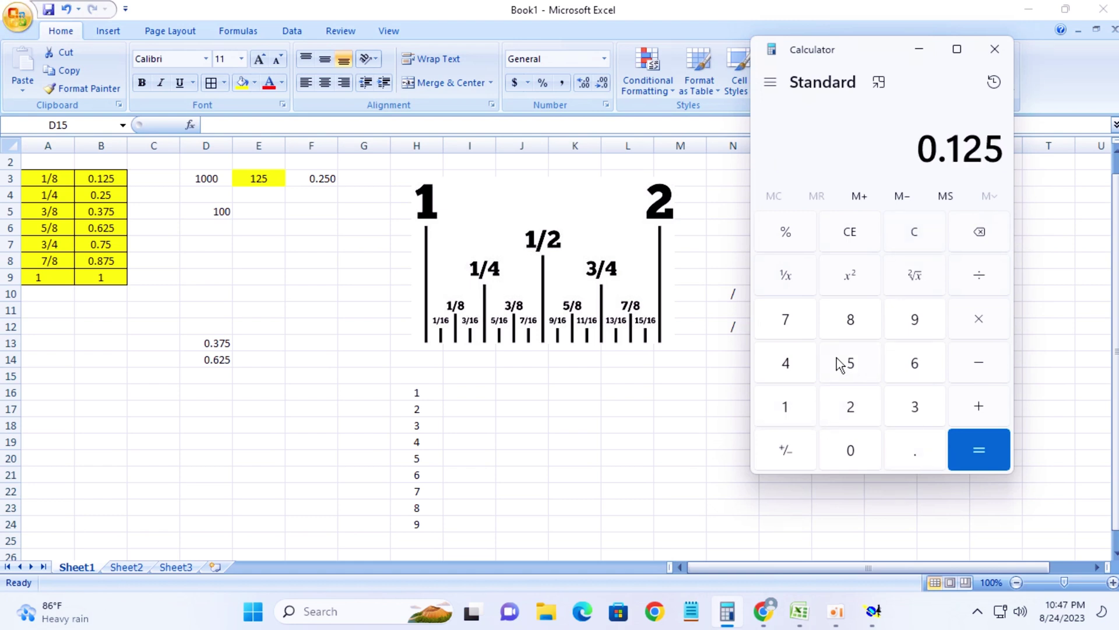
pyautogui.click(990, 327)
pyautogui.click(849, 366)
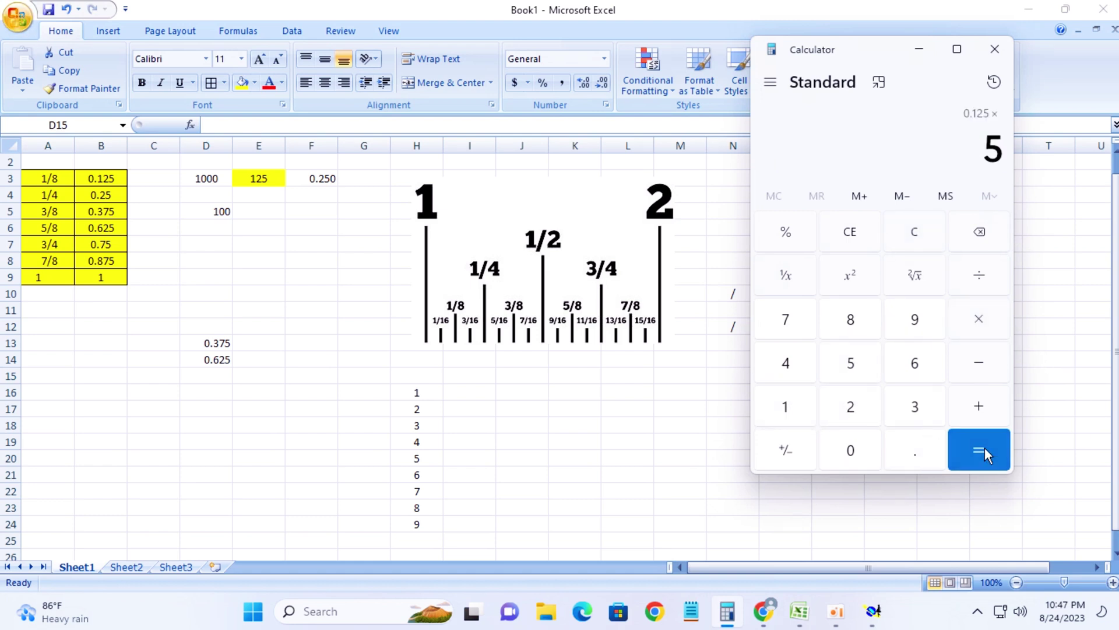
pyautogui.click(985, 456)
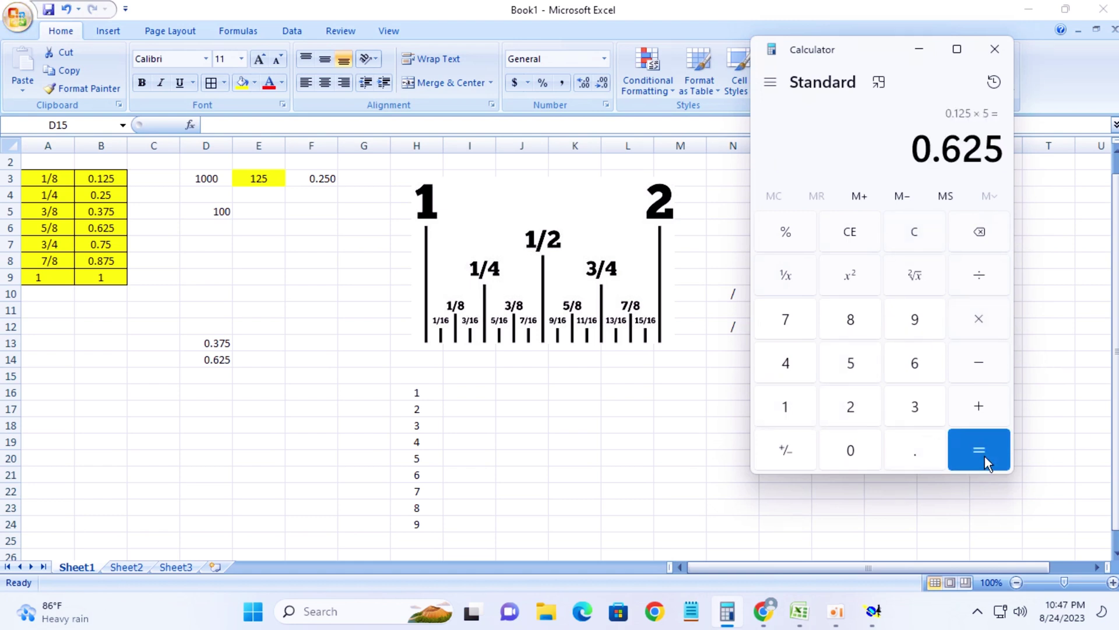
# Step: Clear Calculator and compute 0.125 × 3
pyautogui.click(908, 223)
pyautogui.click(910, 454)
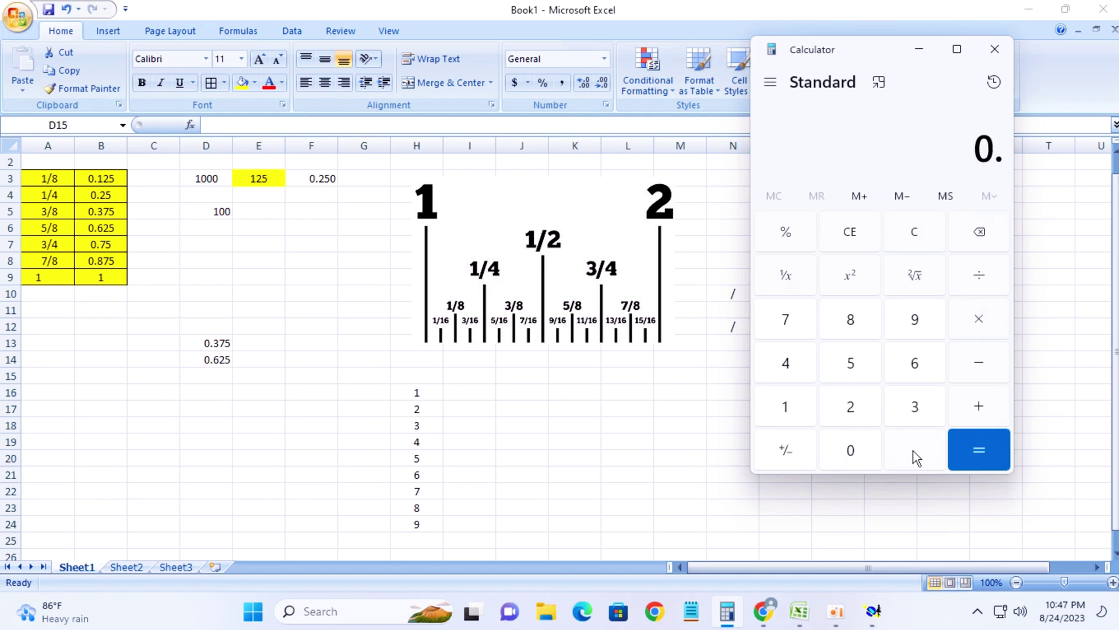
pyautogui.click(792, 402)
pyautogui.click(848, 408)
pyautogui.click(852, 363)
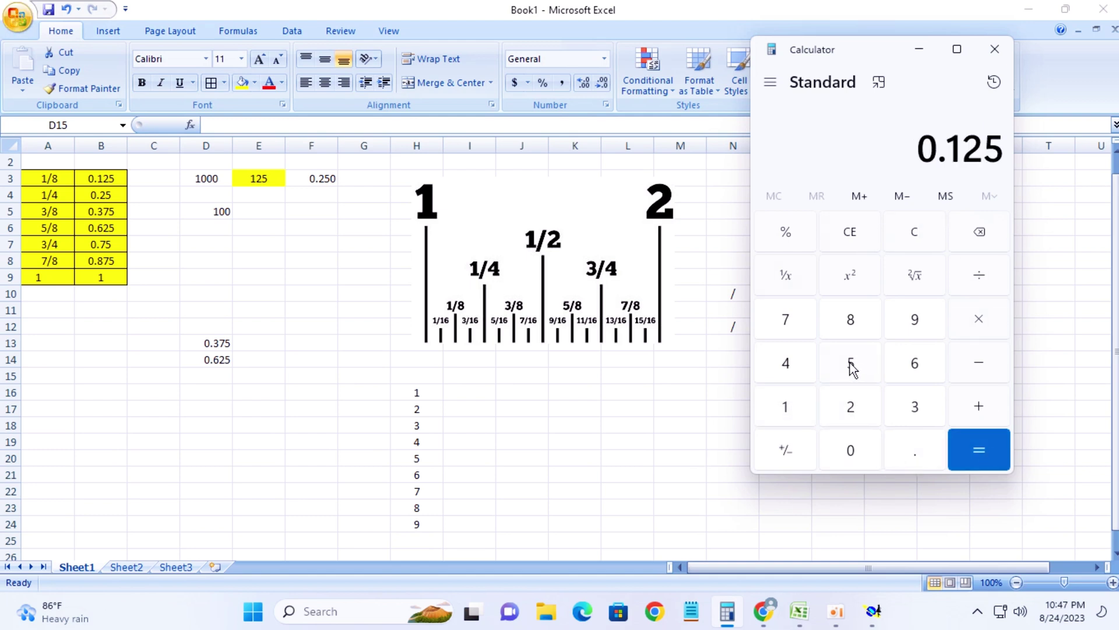
pyautogui.click(982, 329)
pyautogui.click(915, 411)
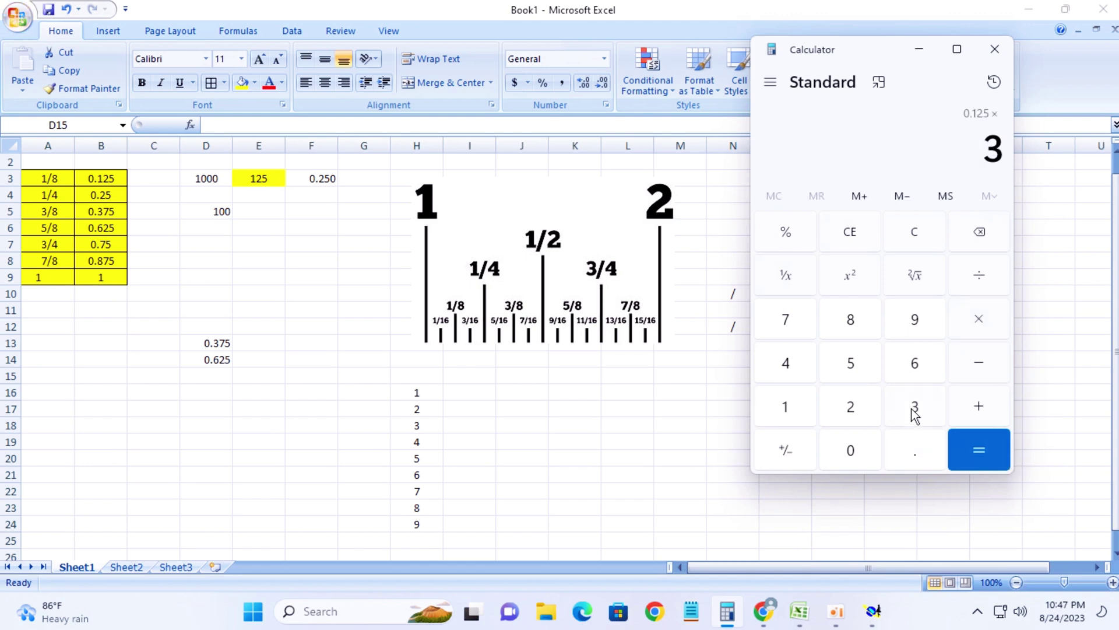
pyautogui.click(979, 452)
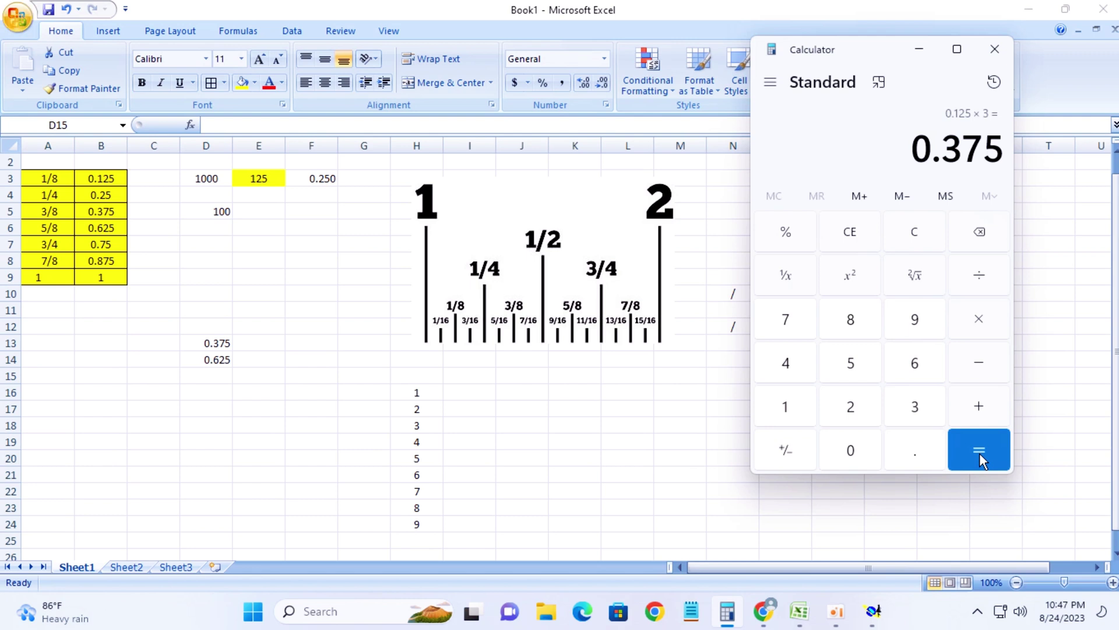
# Step: Compute 0.125 × 2 = 0.25, then multiply by 3 to get 0.75
pyautogui.click(914, 236)
pyautogui.click(912, 451)
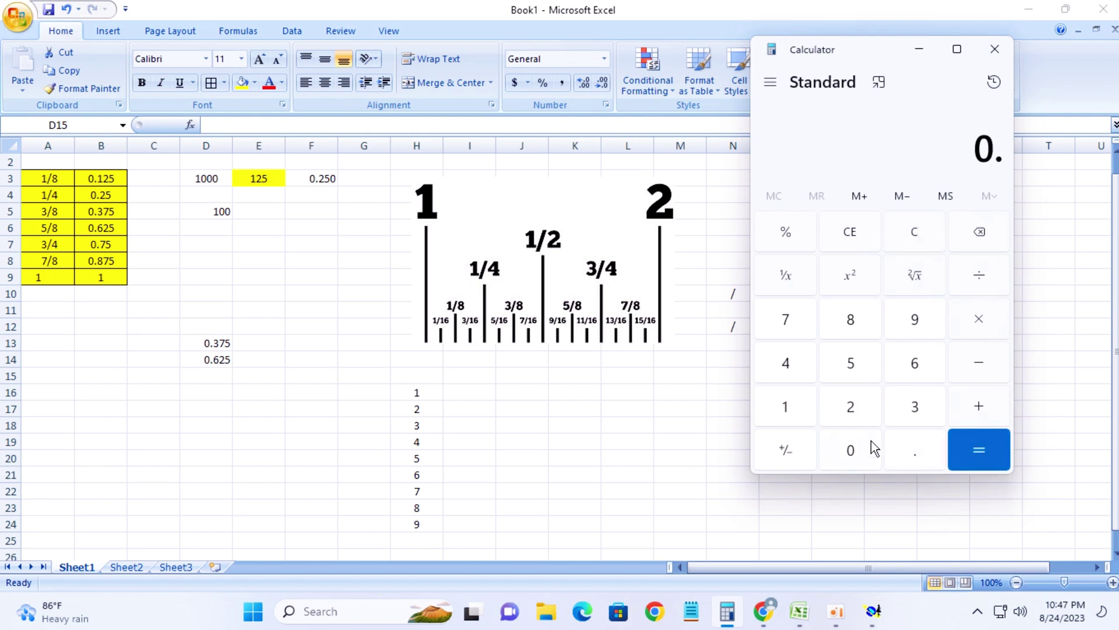
pyautogui.click(788, 407)
pyautogui.click(852, 406)
pyautogui.click(852, 362)
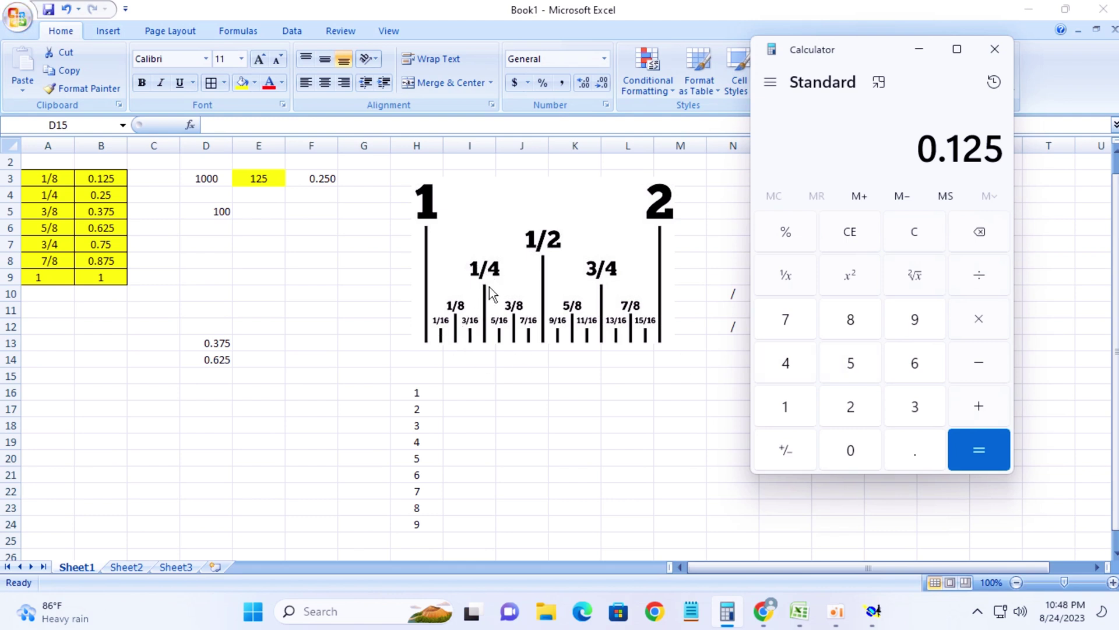
pyautogui.click(982, 322)
pyautogui.click(878, 405)
pyautogui.click(988, 449)
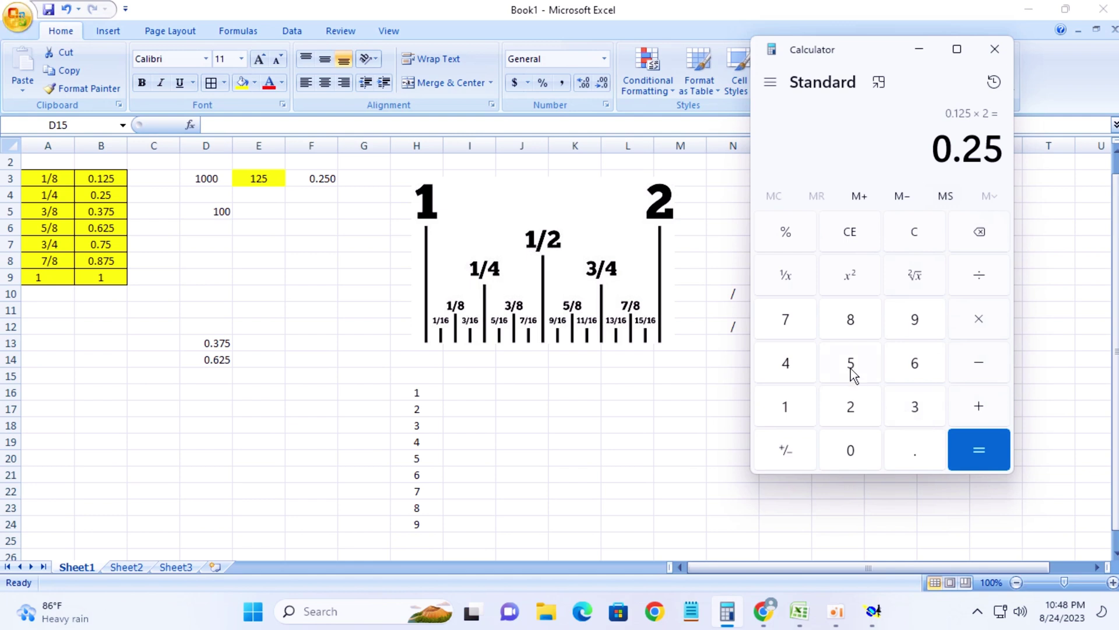
pyautogui.click(981, 321)
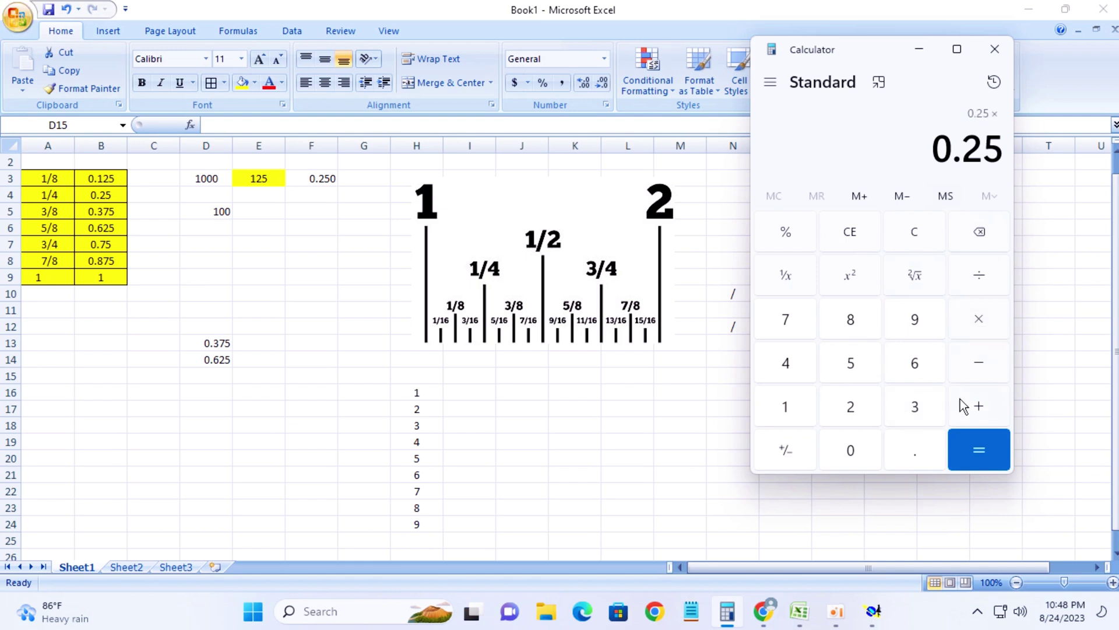
pyautogui.click(925, 407)
pyautogui.click(977, 449)
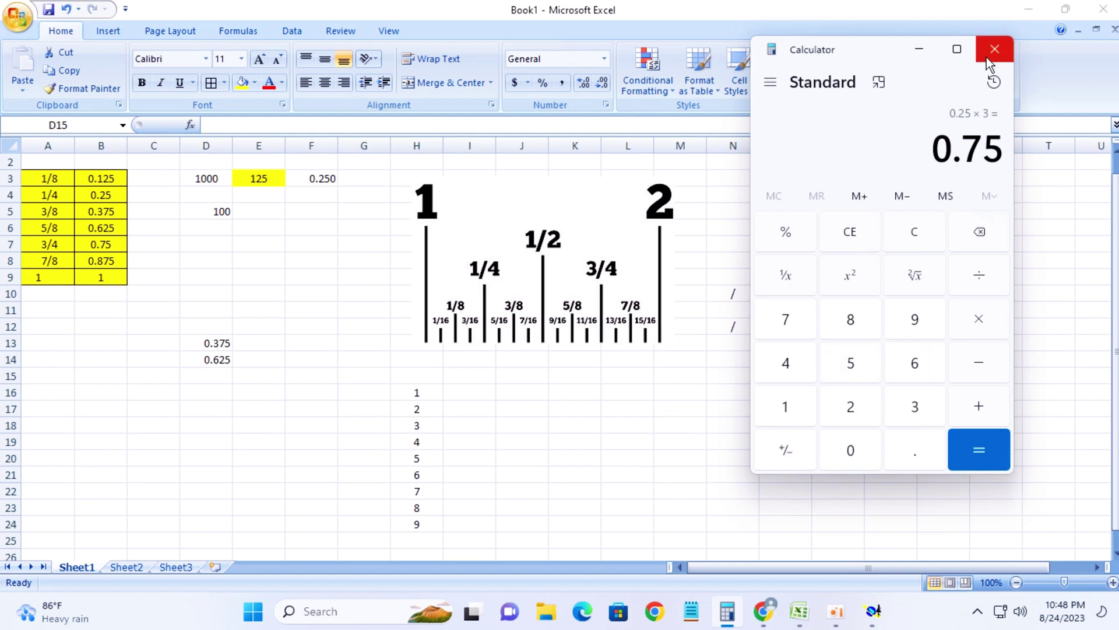
# Step: Compute 0.125 × 7 = 0.875, clear the display, and close Calculator
pyautogui.click(916, 232)
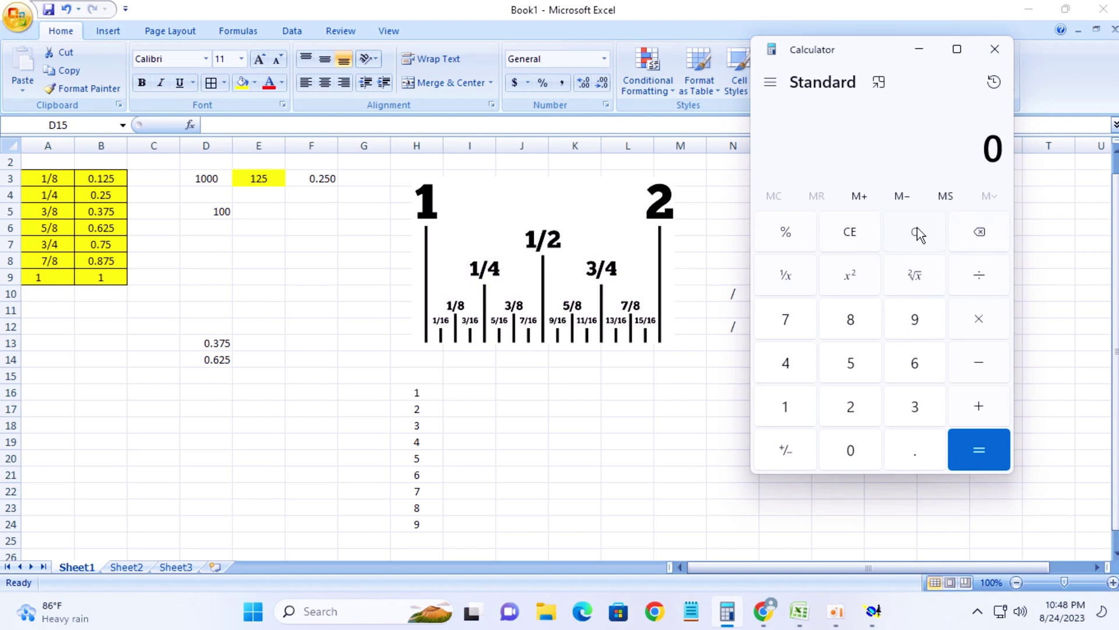
pyautogui.click(912, 457)
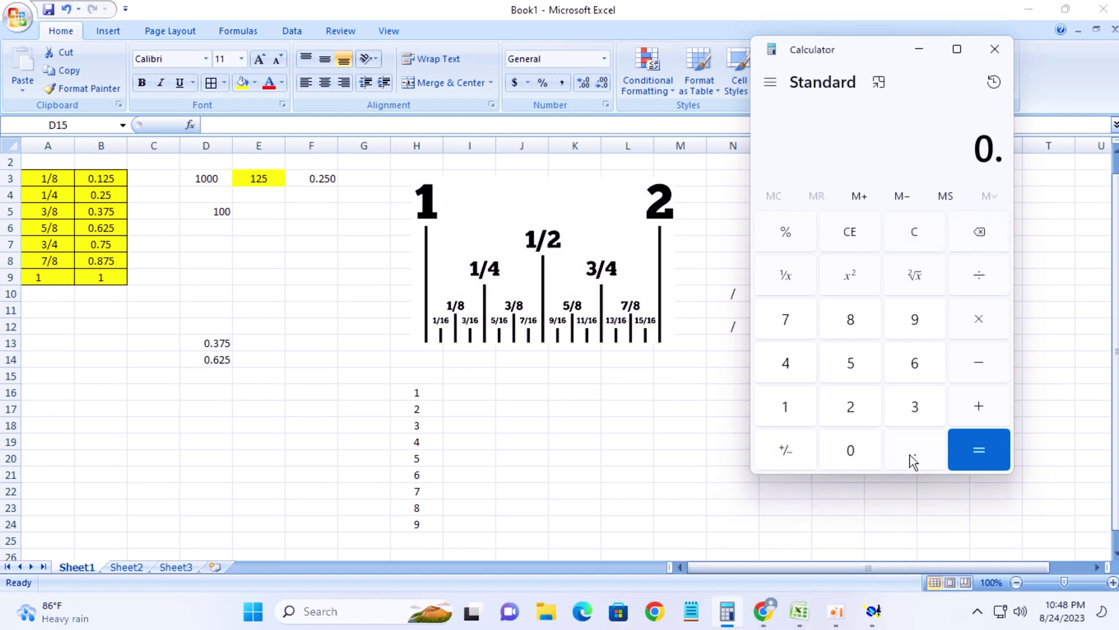
pyautogui.click(802, 408)
pyautogui.click(855, 407)
pyautogui.click(855, 362)
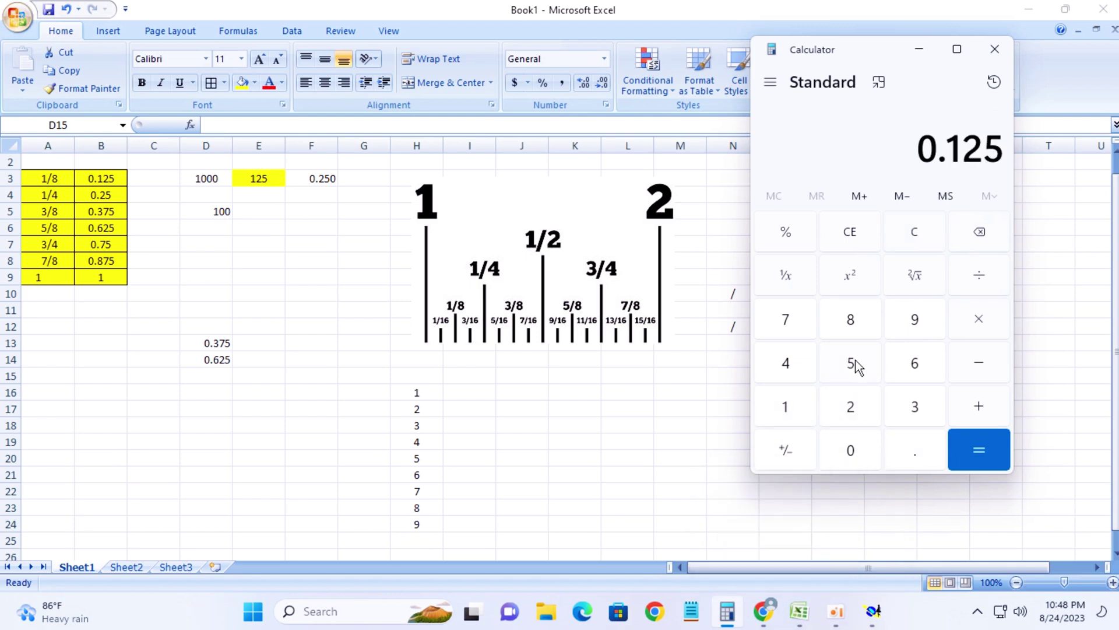
pyautogui.click(979, 319)
pyautogui.click(791, 331)
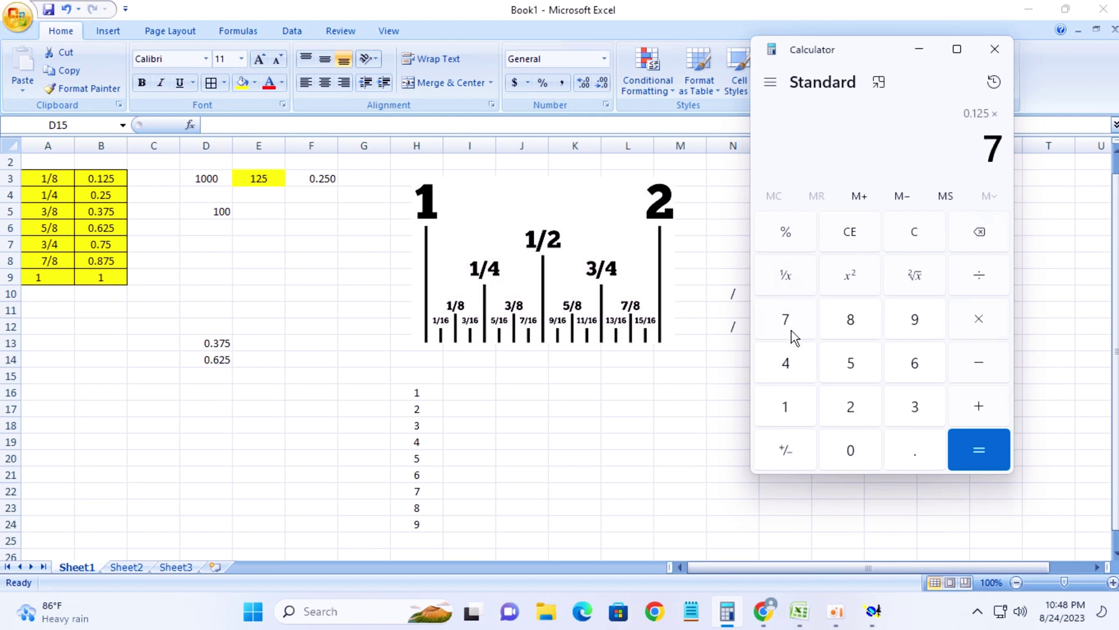
pyautogui.click(985, 449)
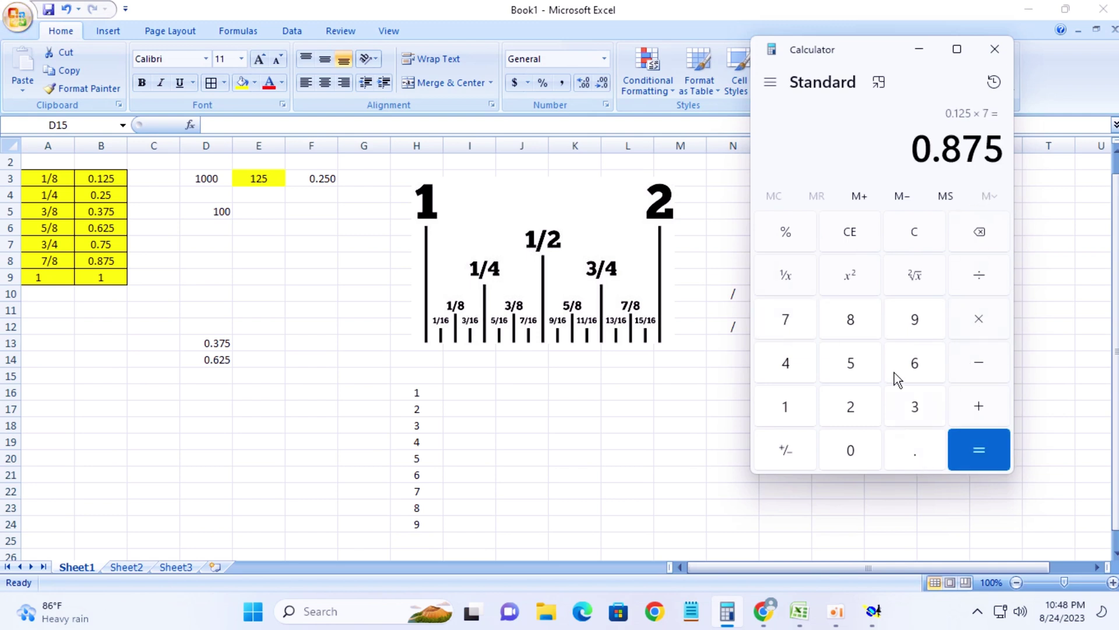
pyautogui.click(932, 237)
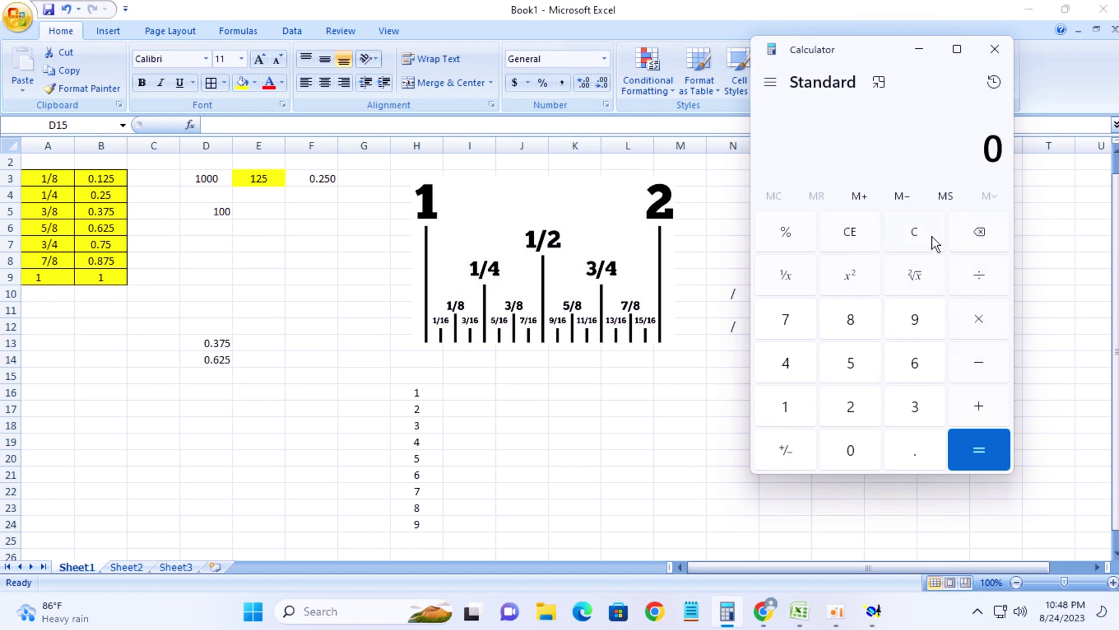
pyautogui.click(992, 50)
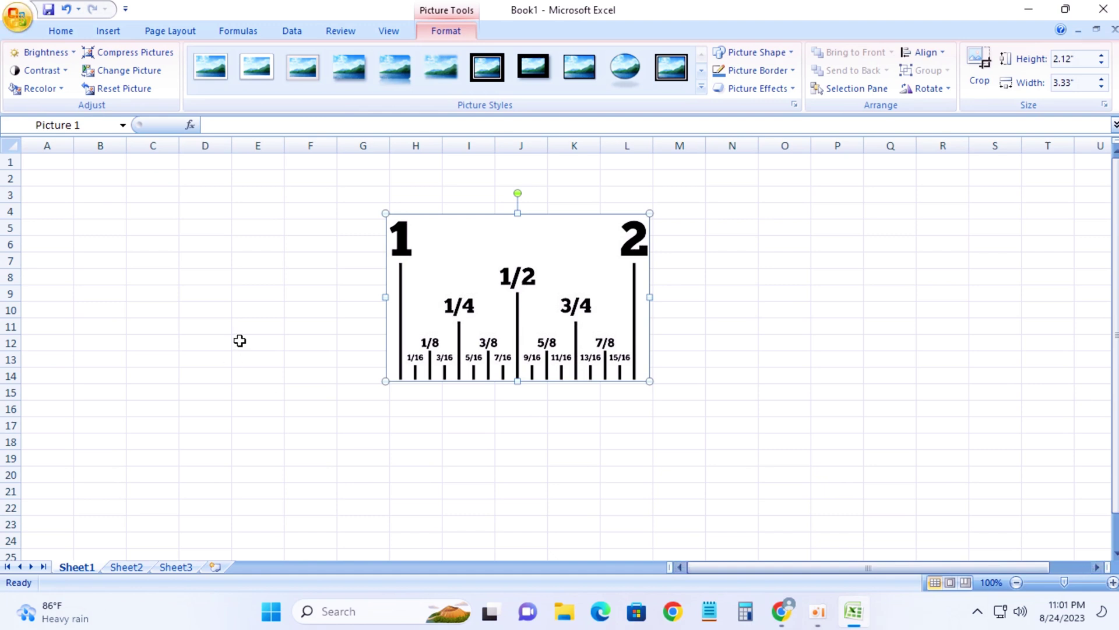
# Step: Type 1/2 into cell B7, which Excel converts to the date 2-Jan
pyautogui.click(118, 282)
pyautogui.click(517, 273)
pyautogui.click(79, 257)
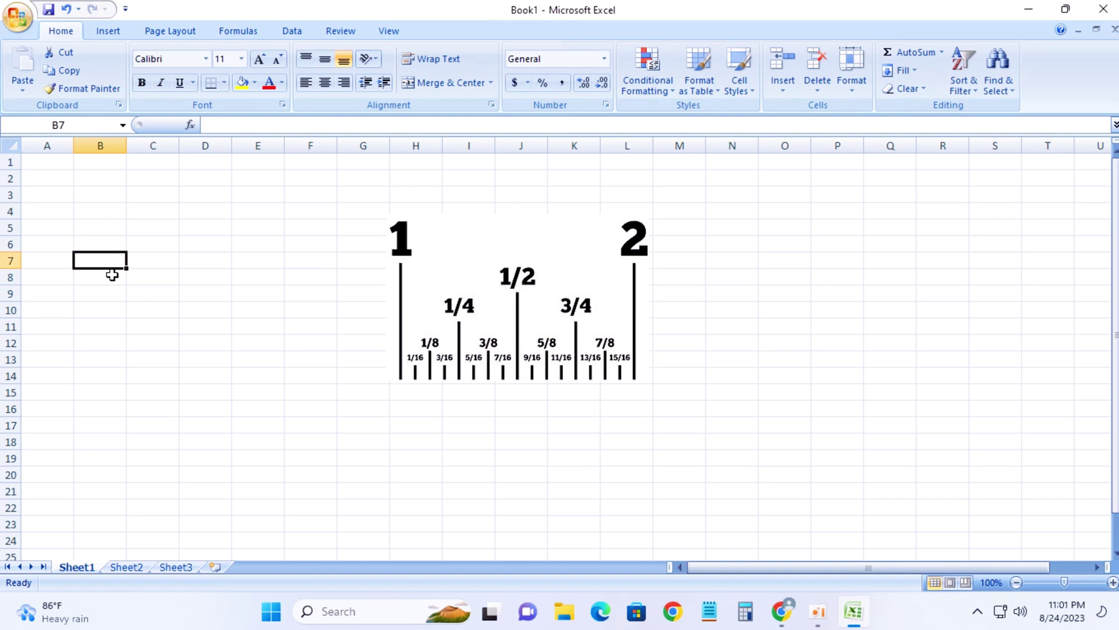
pyautogui.write('1')
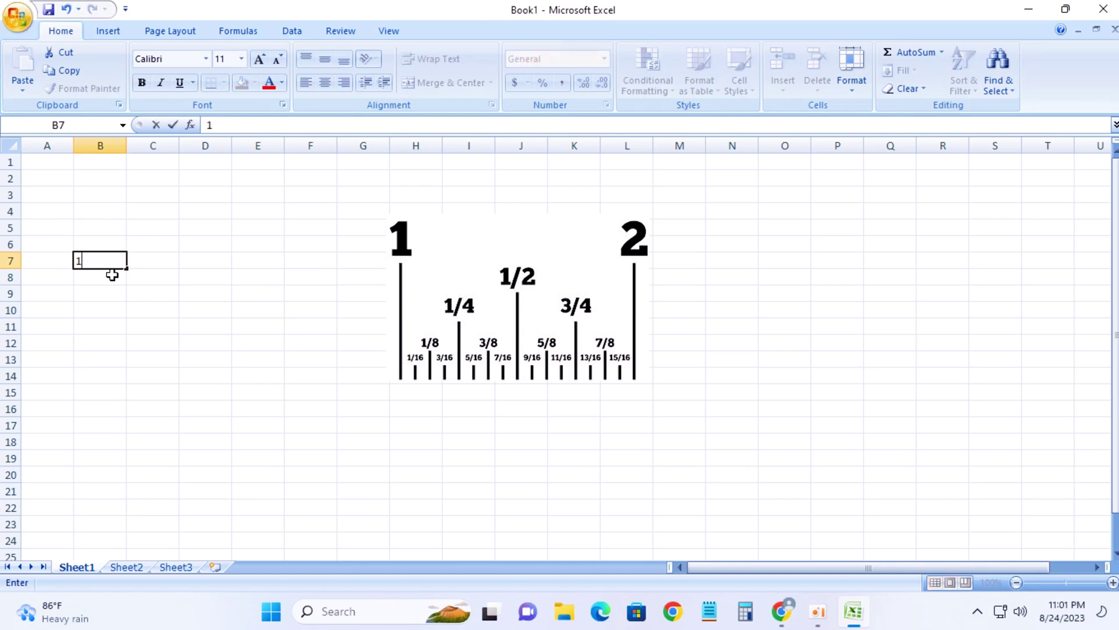
pyautogui.write('/')
pyautogui.write('2')
pyautogui.press('Return')
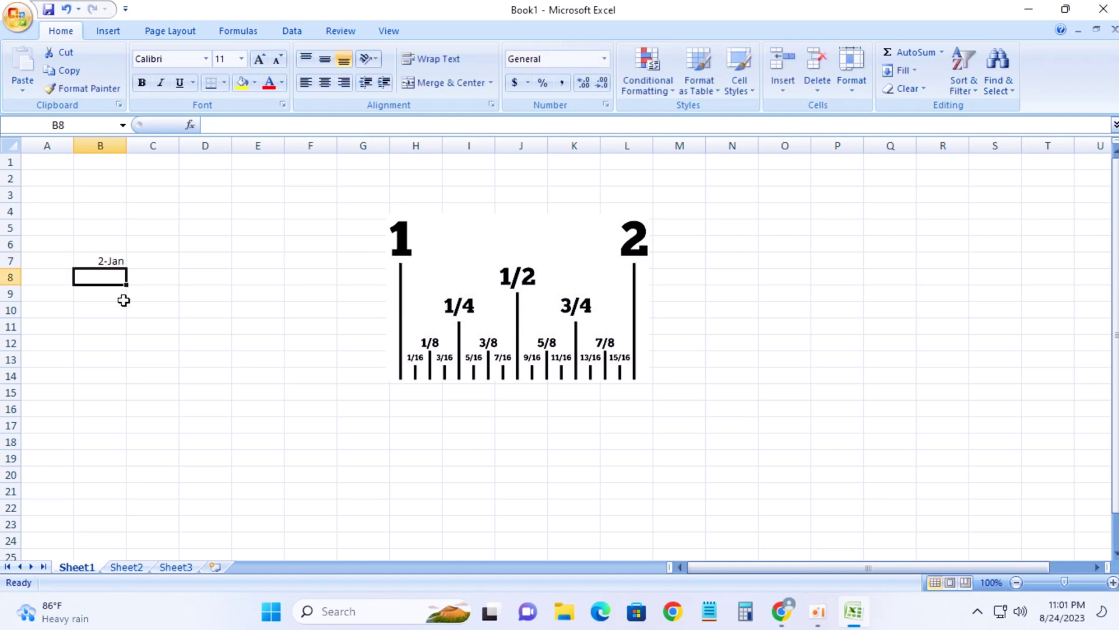
pyautogui.click(106, 259)
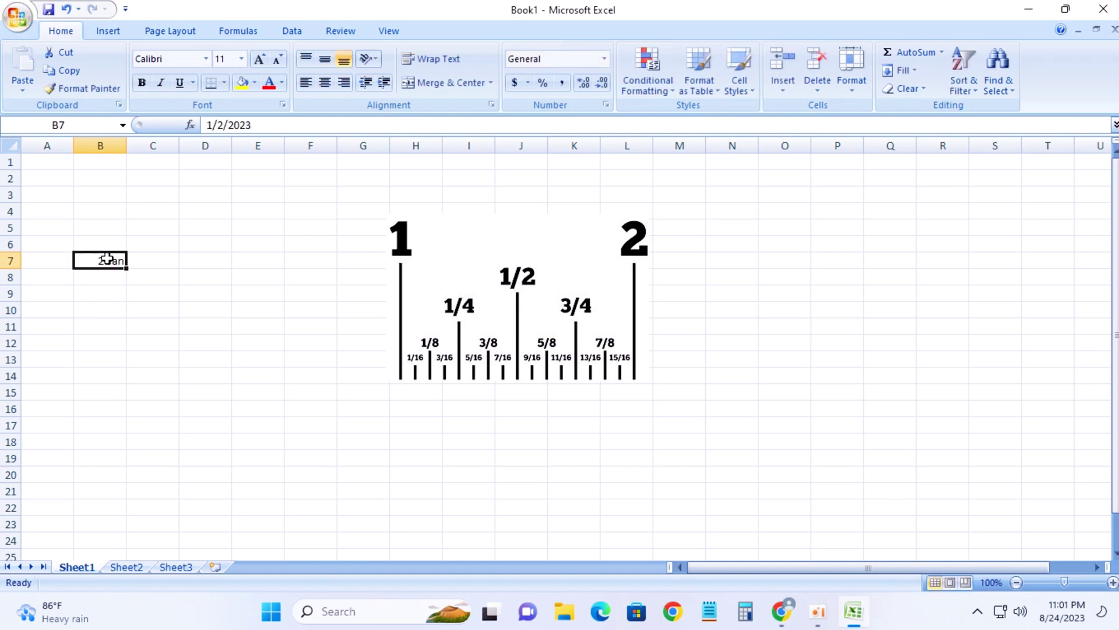
# Step: Apply the Fraction number format to B7 and re-enter 1/2
pyautogui.click(605, 58)
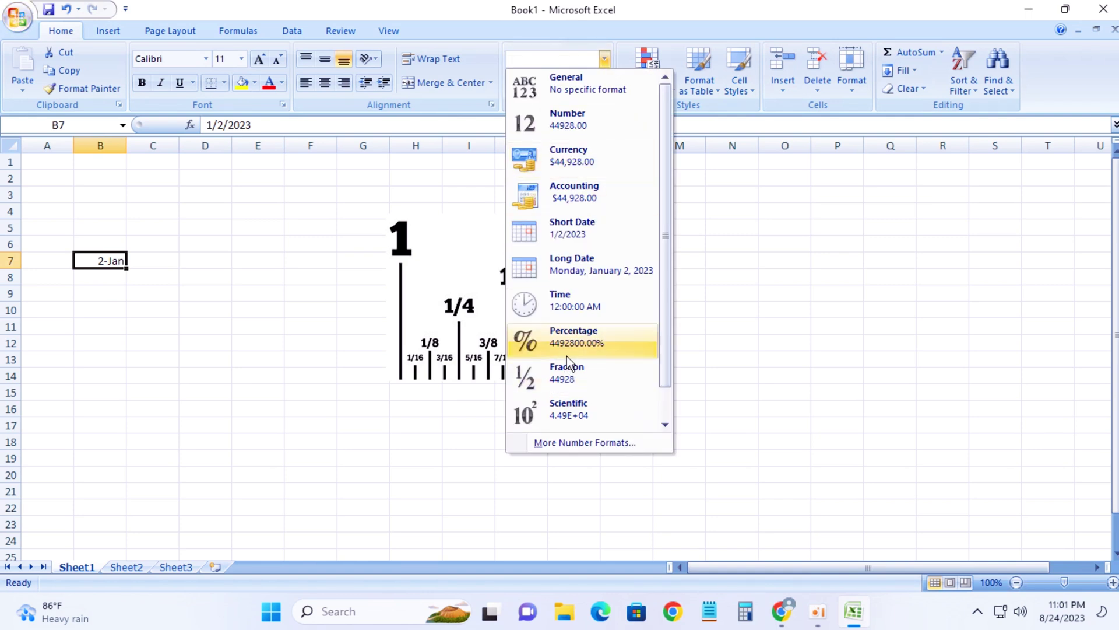
pyautogui.click(576, 374)
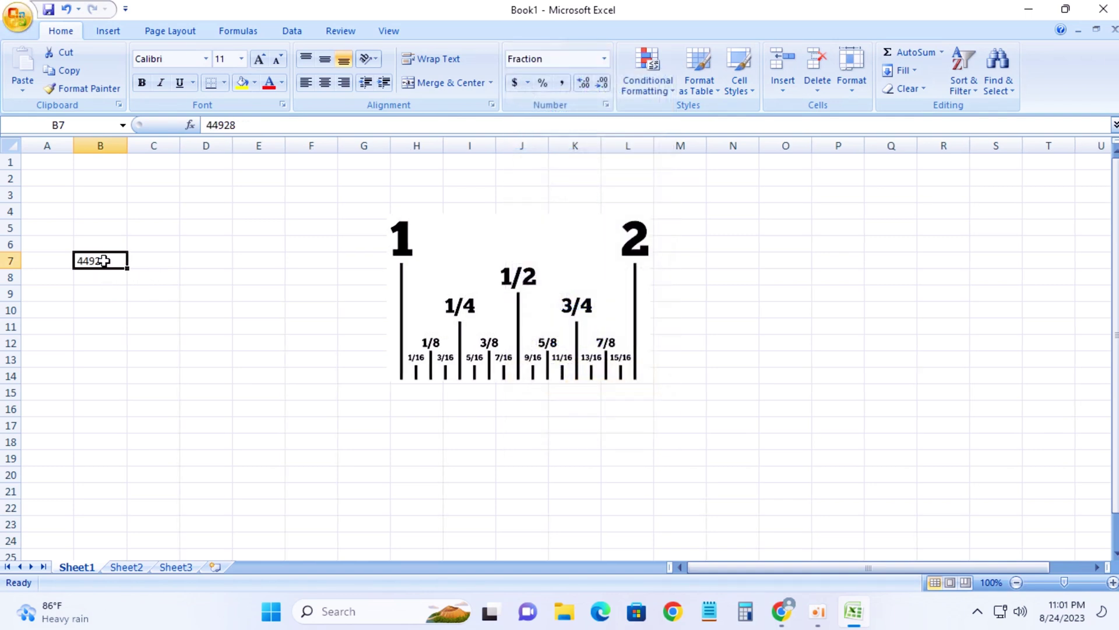
pyautogui.press('BackSpace')
pyautogui.write('1/')
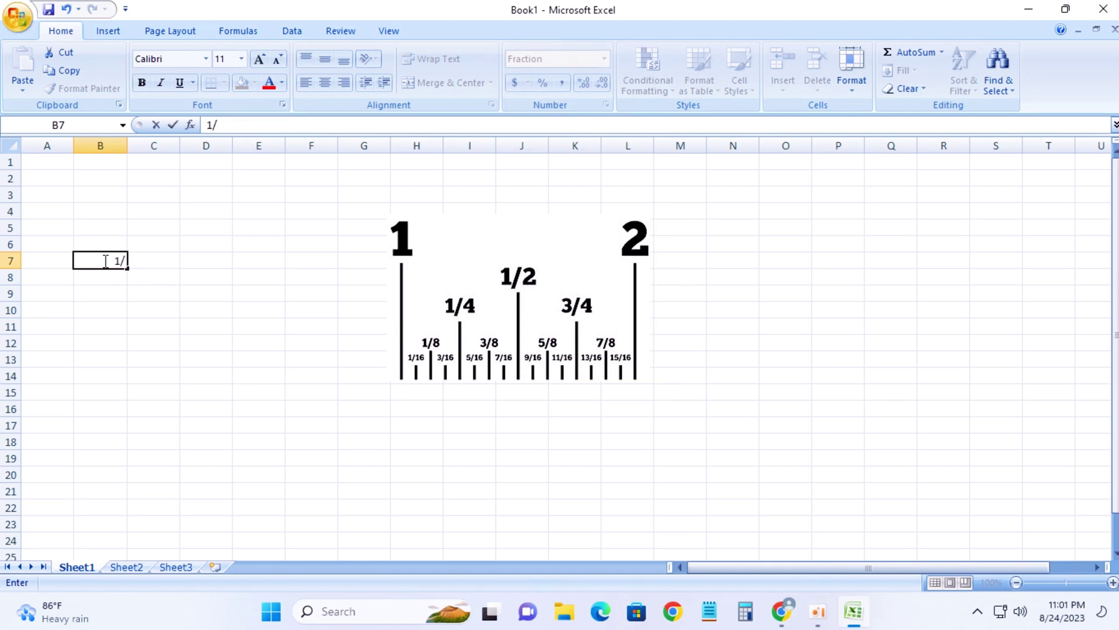
pyautogui.write('2')
pyautogui.click(168, 266)
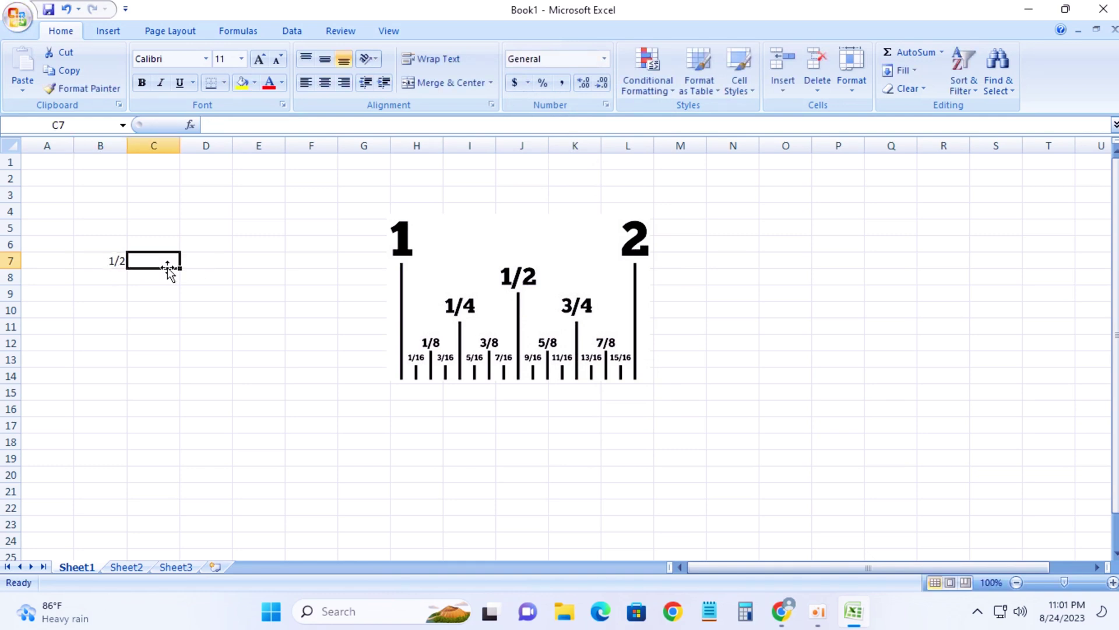
# Step: Enter =500 in cell C7 and inspect its formula
pyautogui.write('=')
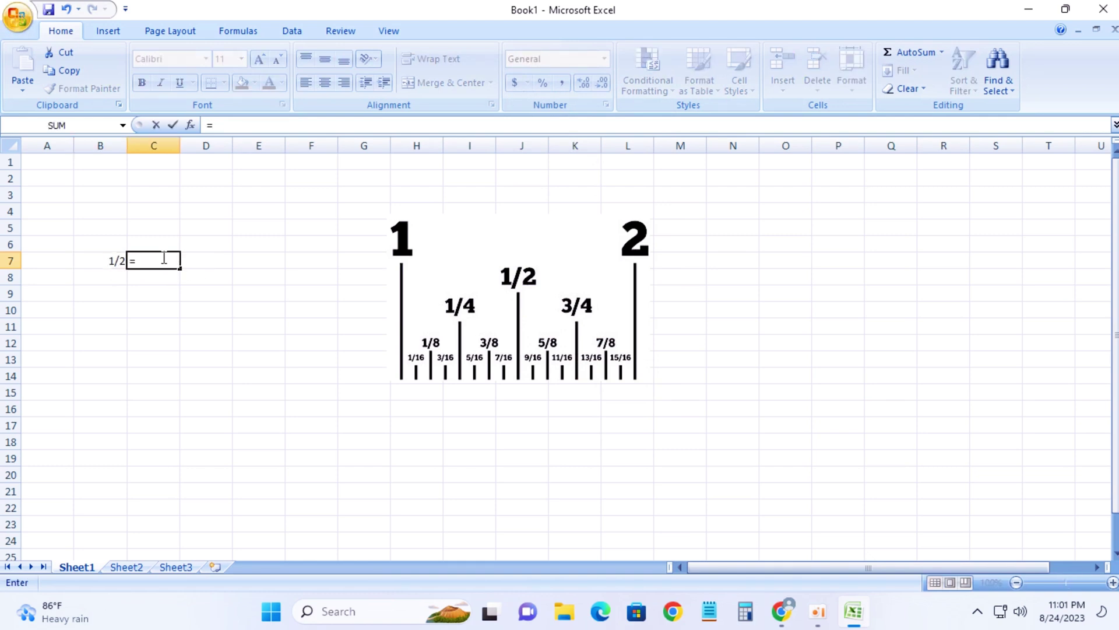
pyautogui.write('500')
pyautogui.click(166, 309)
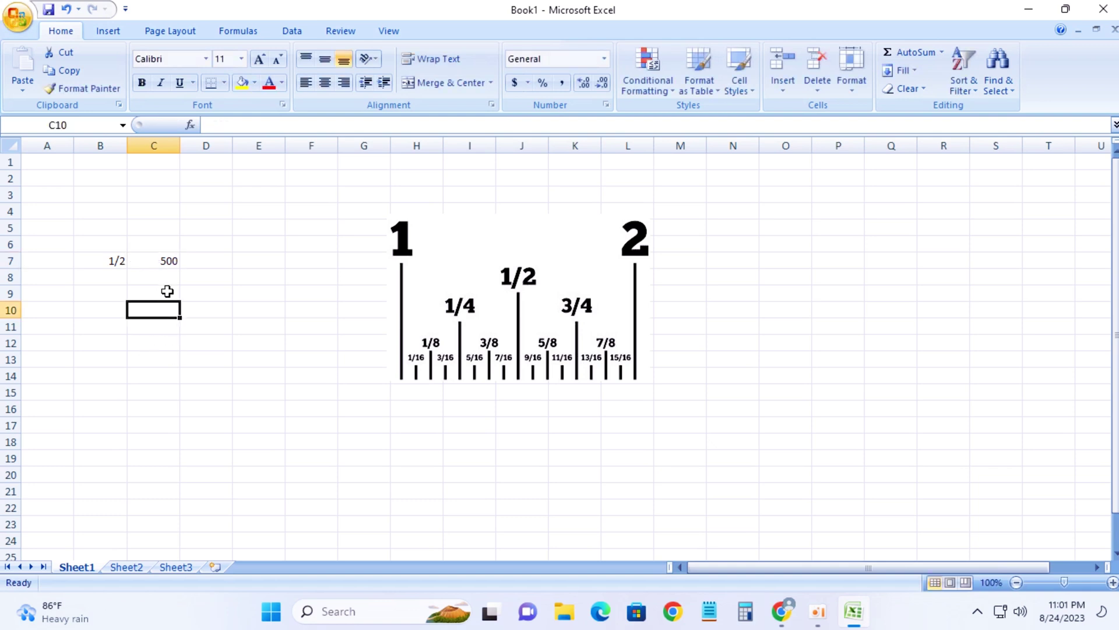
pyautogui.click(168, 260)
pyautogui.click(207, 324)
pyautogui.click(166, 277)
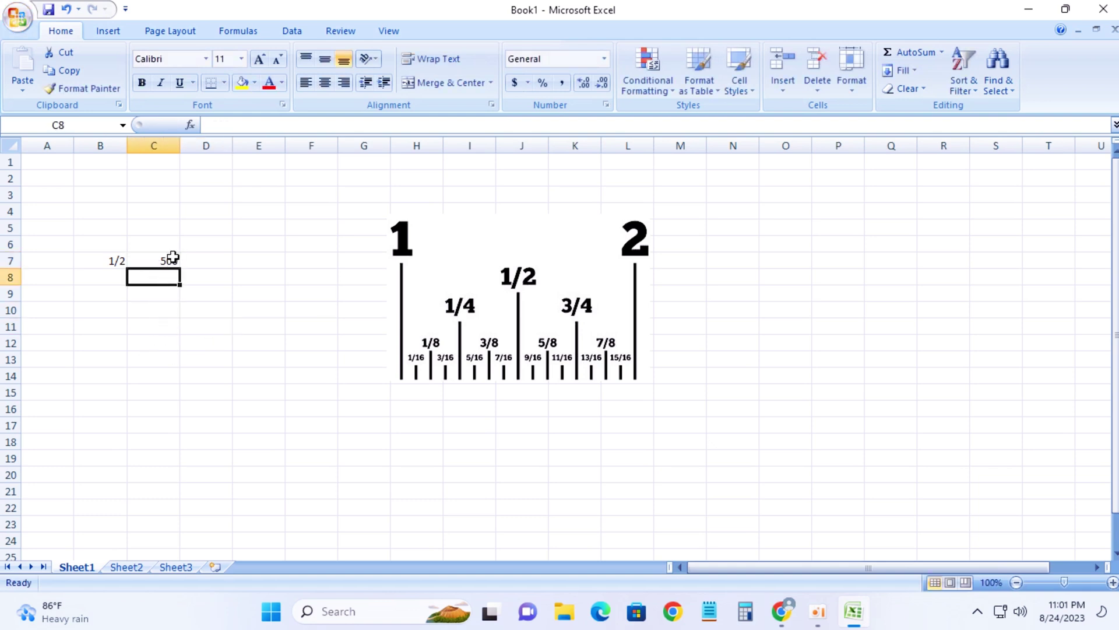
pyautogui.click(170, 260)
pyautogui.click(194, 273)
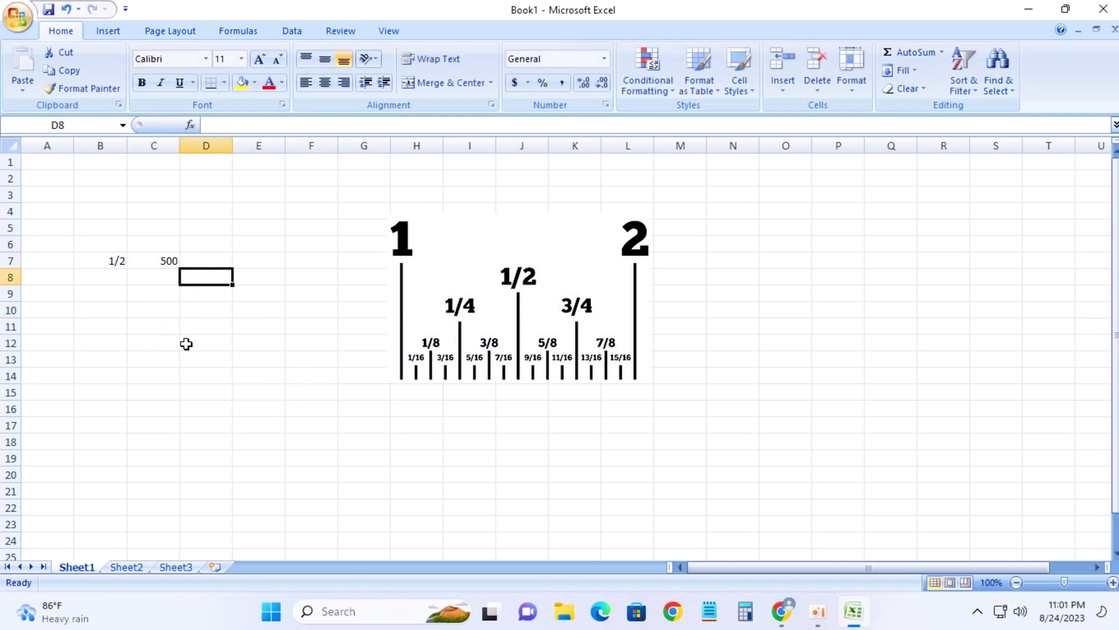
pyautogui.click(175, 261)
# Step: Compare B7's stored value 0.5 with the =500 formula in C7
pyautogui.click(105, 261)
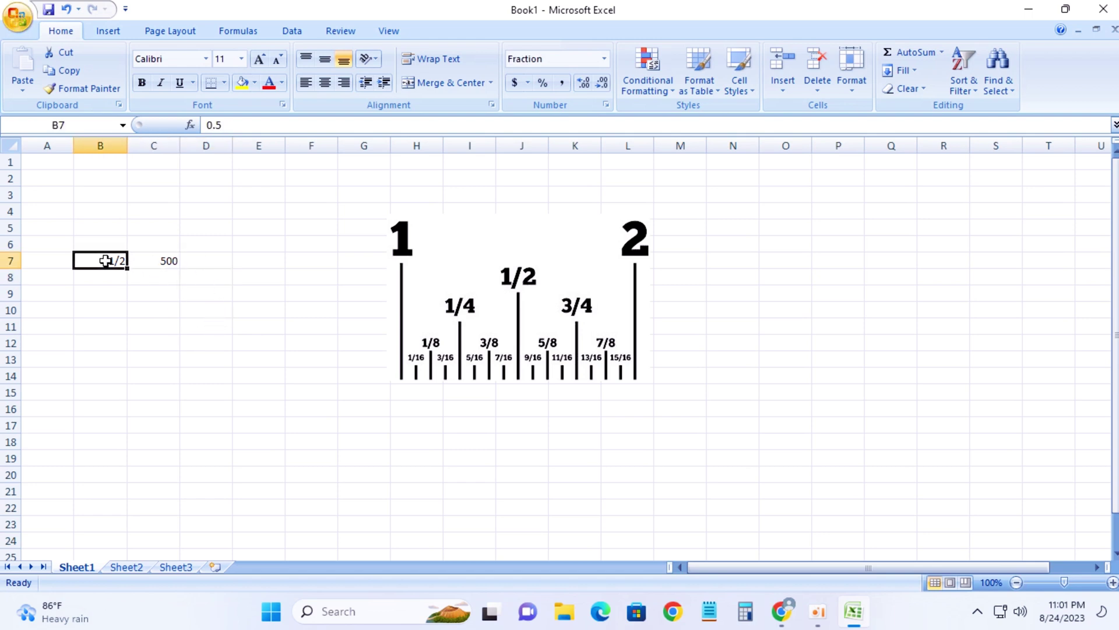
pyautogui.click(182, 265)
pyautogui.click(148, 256)
pyautogui.click(113, 259)
pyautogui.click(182, 262)
pyautogui.click(162, 261)
pyautogui.doubleClick(152, 261)
pyautogui.click(123, 265)
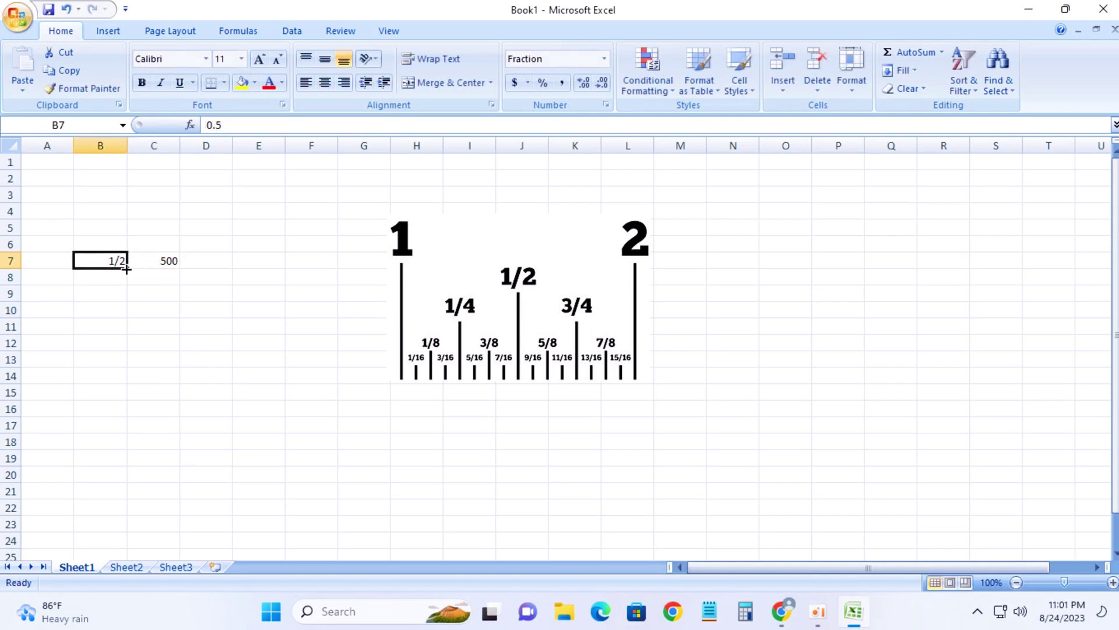